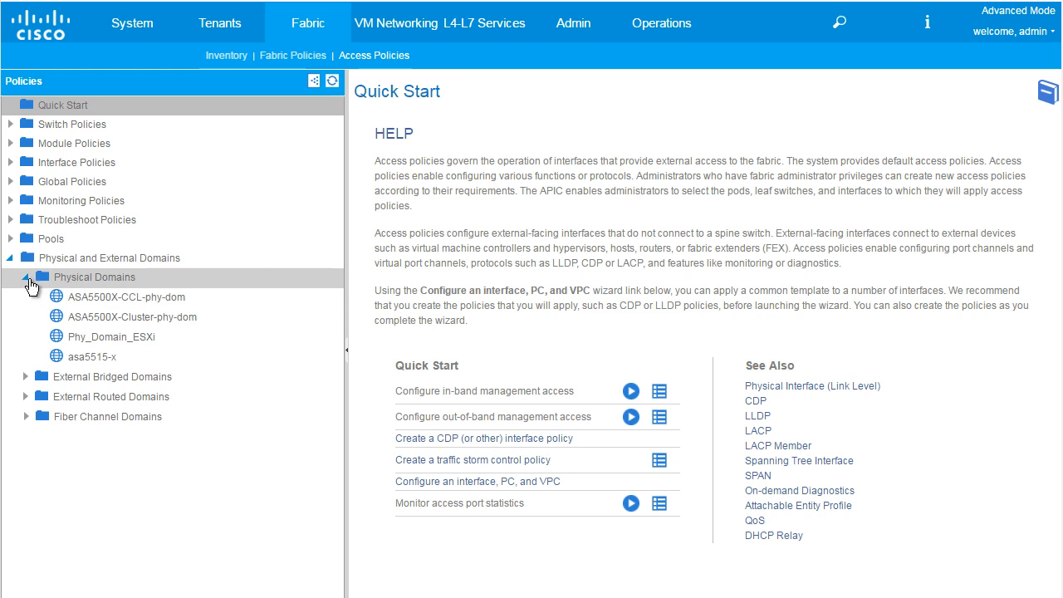
# Check the existing external routed domains in the fabric access policies.
pyautogui.click(26, 317)
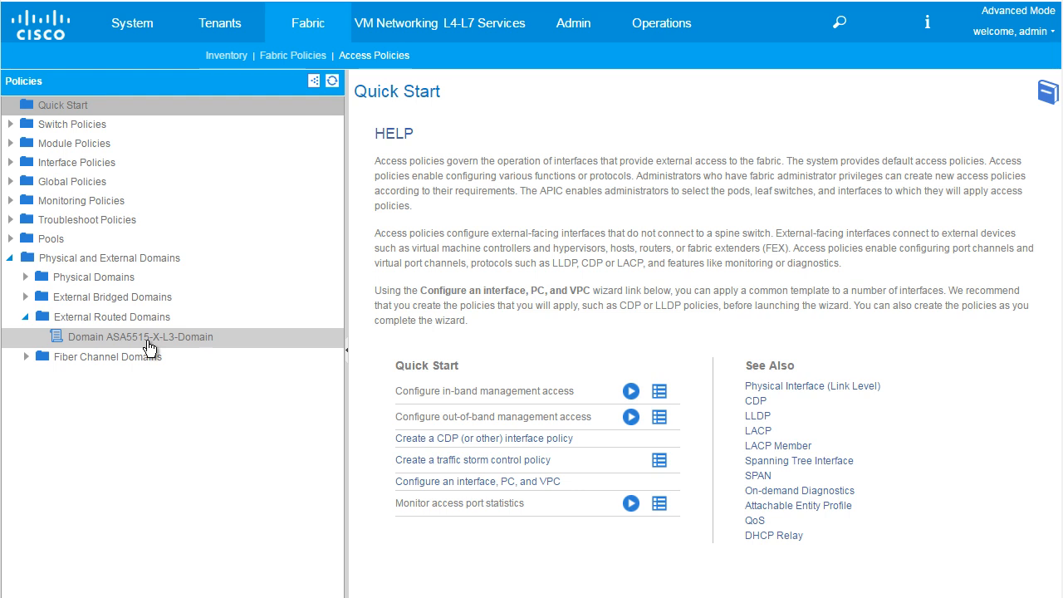
pyautogui.click(10, 259)
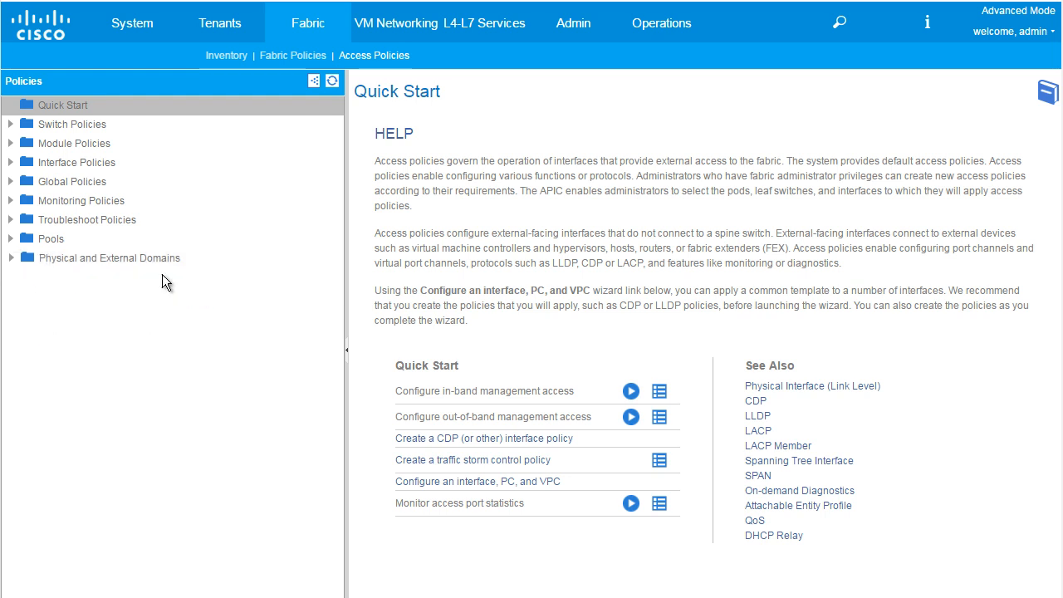
# Open tenant common and list the VRFs in its networking section.
pyautogui.click(228, 24)
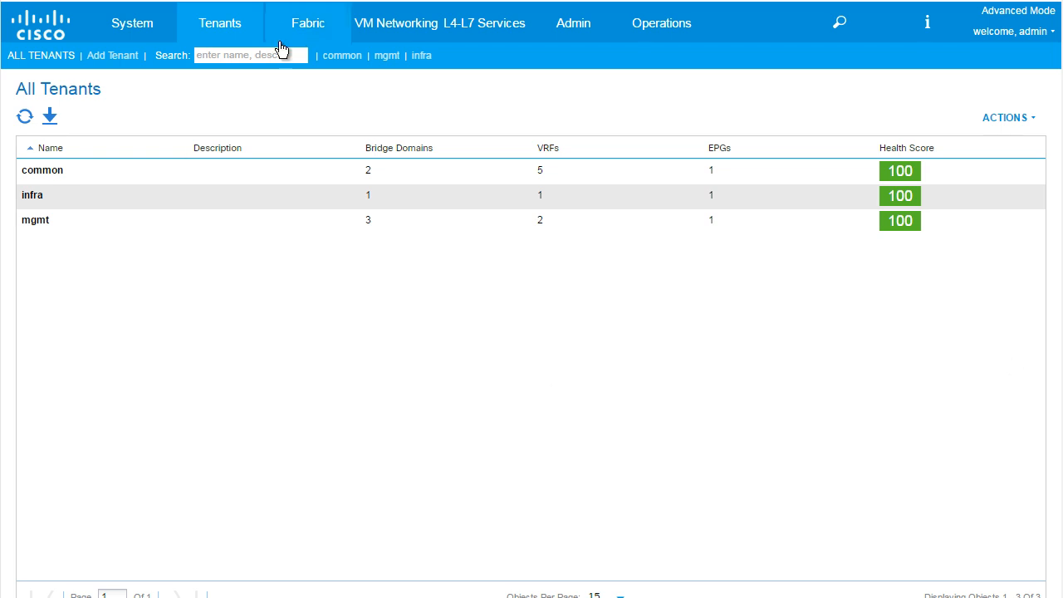
pyautogui.doubleClick(54, 179)
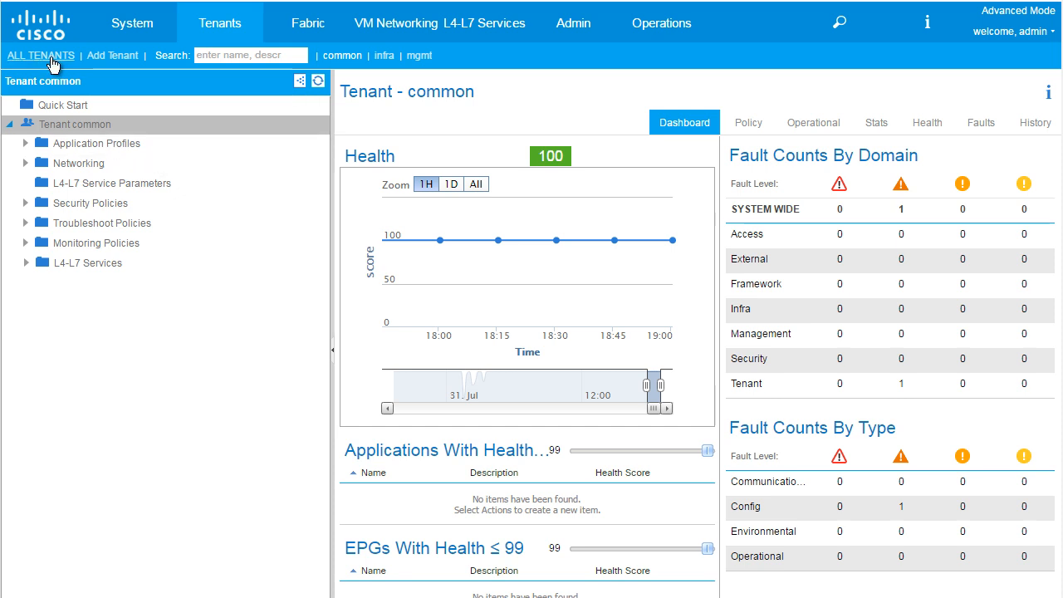
pyautogui.click(23, 145)
pyautogui.click(26, 164)
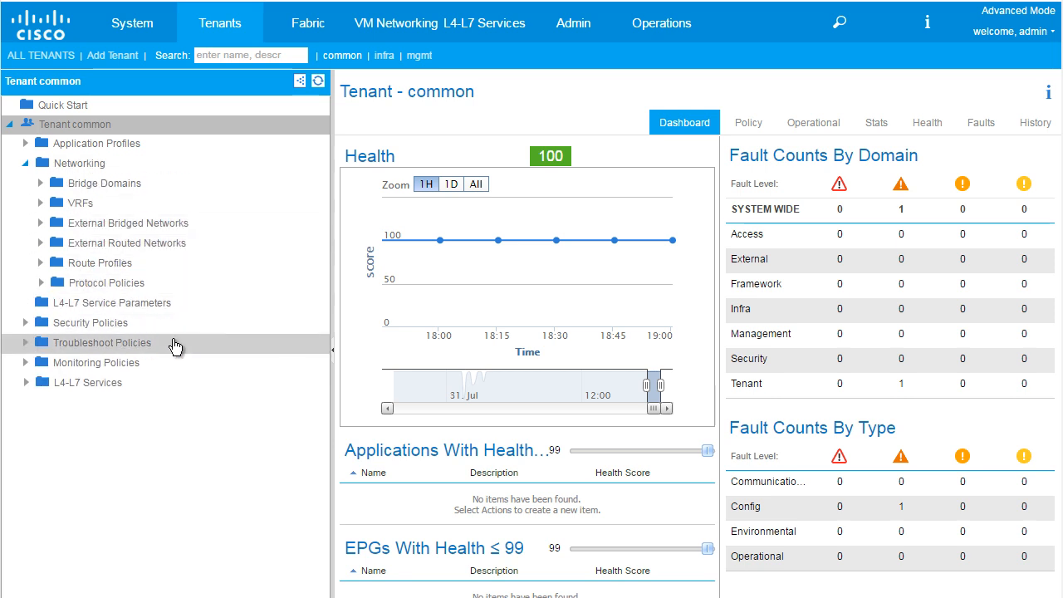
pyautogui.click(40, 203)
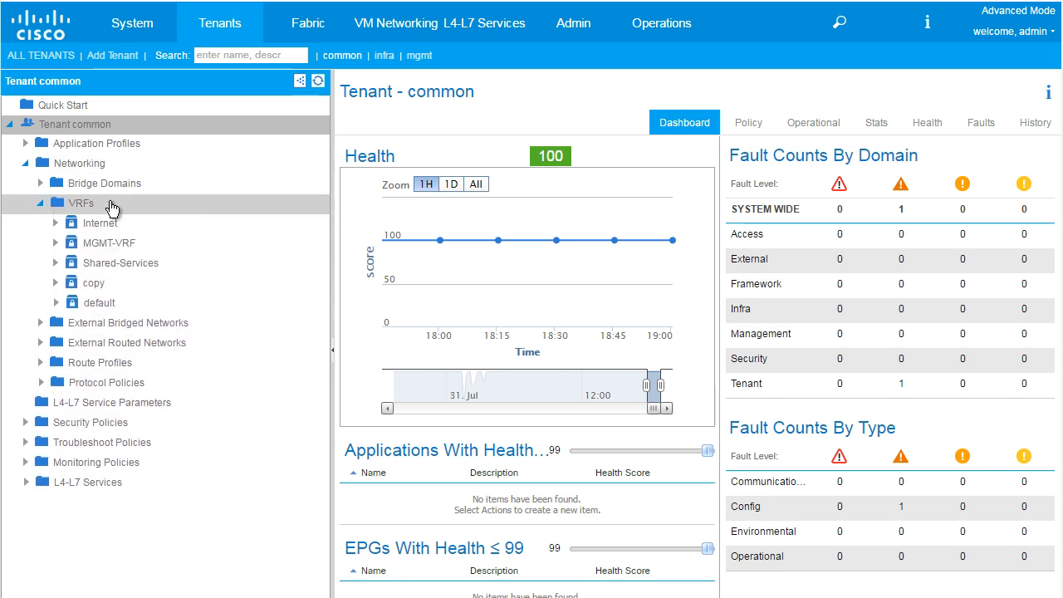
# Delete the Shared-Services VRF from tenant common.
pyautogui.click(119, 264)
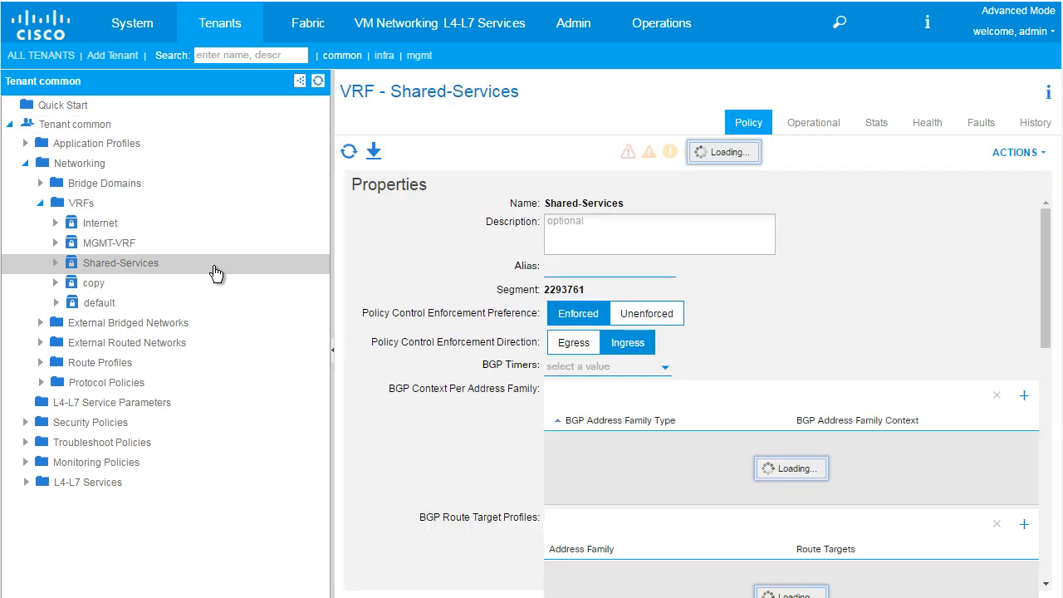
pyautogui.rightClick(124, 264)
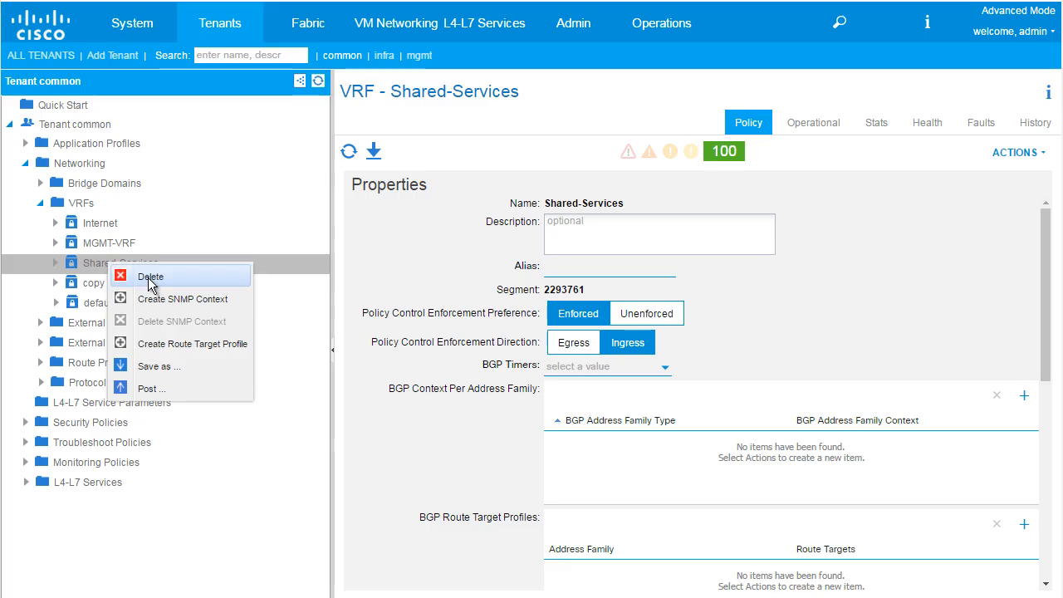
pyautogui.click(147, 277)
pyautogui.click(768, 428)
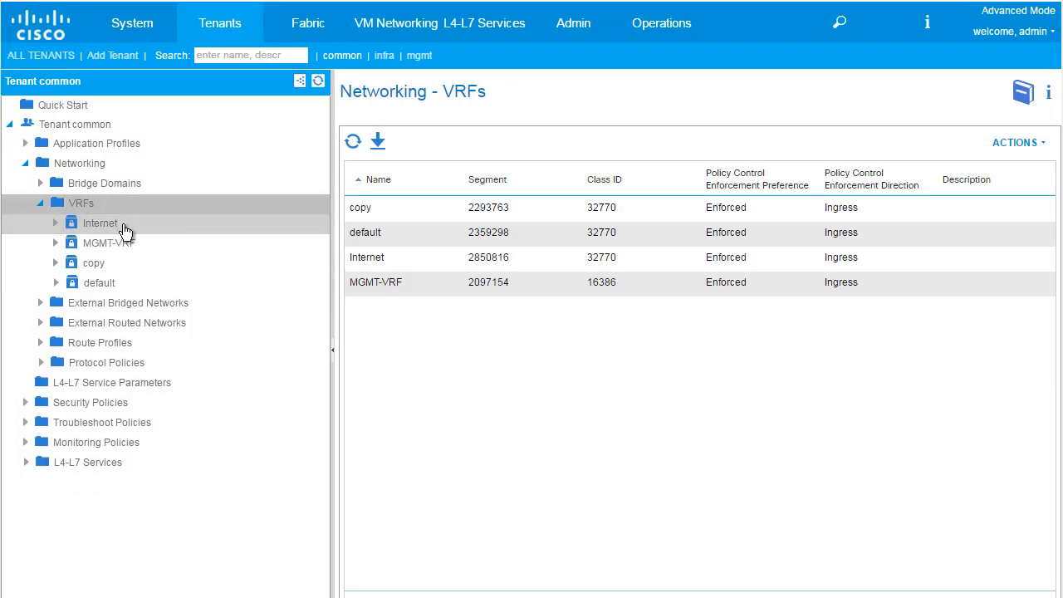
# Delete the Internet VRF from tenant common and collapse the VRF list.
pyautogui.click(125, 230)
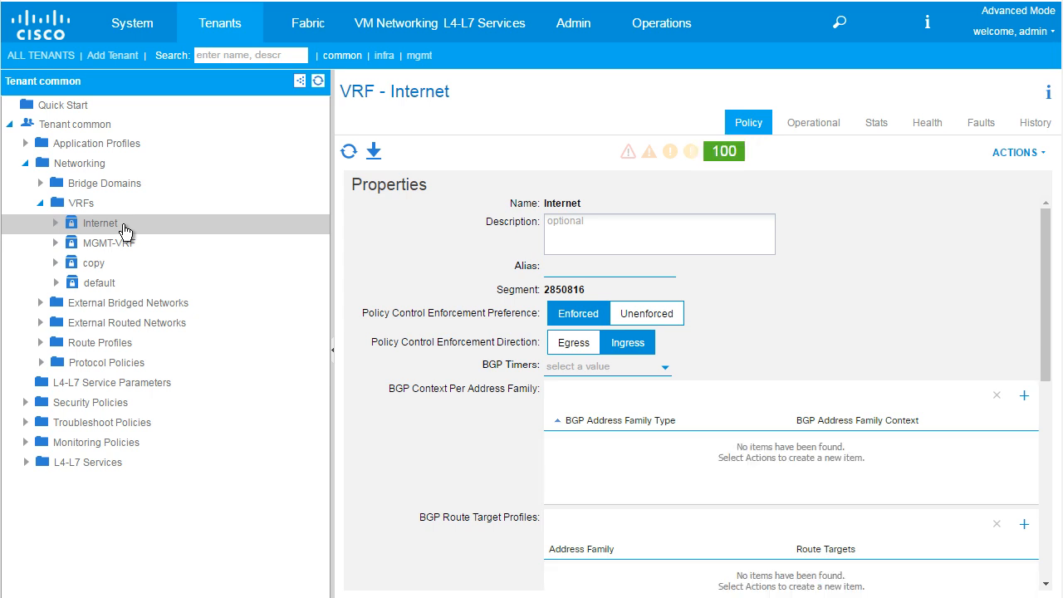
pyautogui.rightClick(123, 225)
pyautogui.click(161, 238)
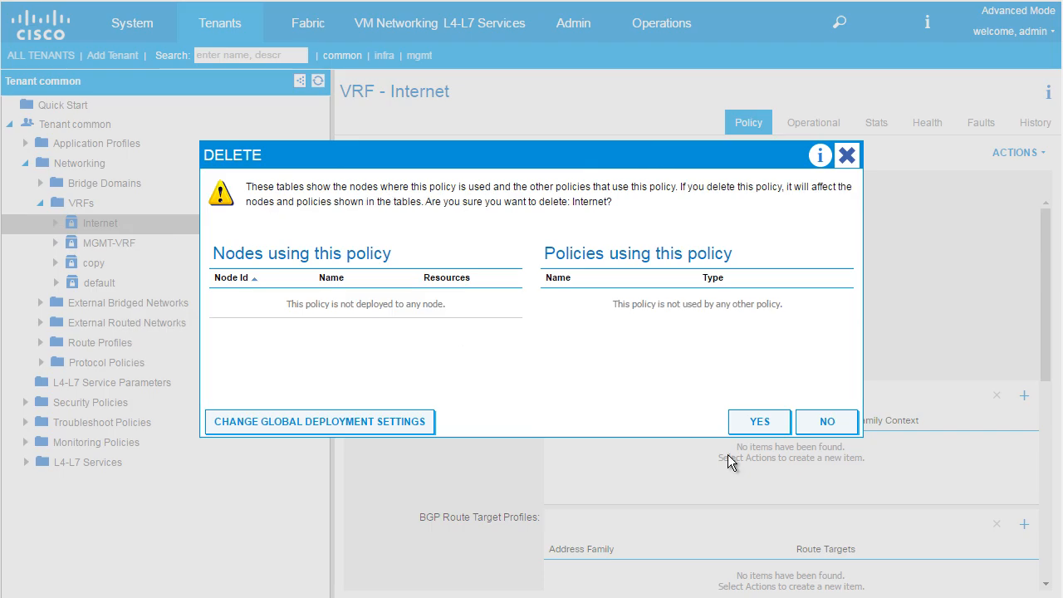
pyautogui.click(759, 420)
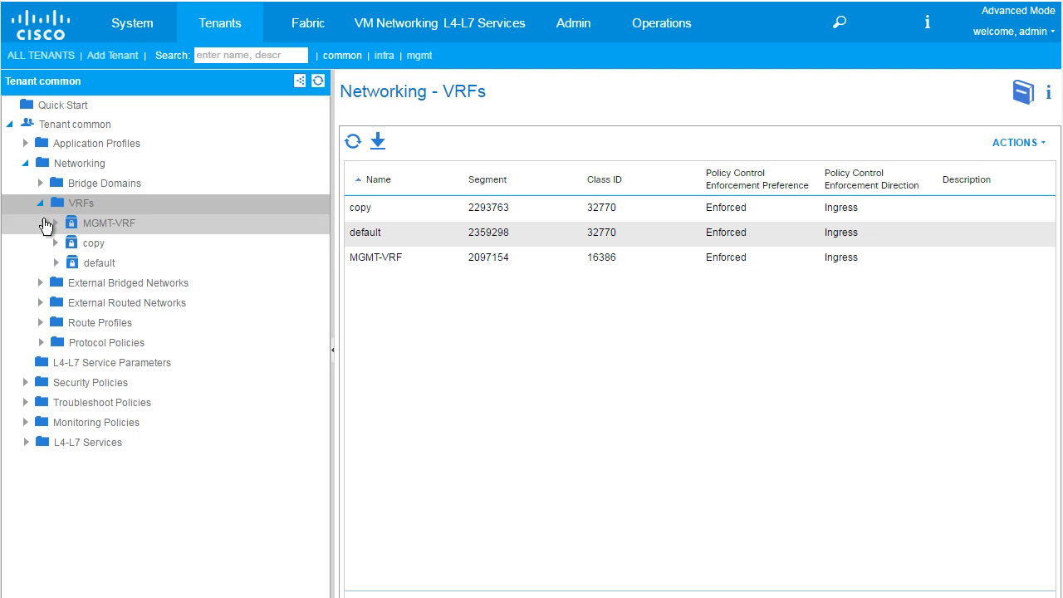
pyautogui.click(39, 207)
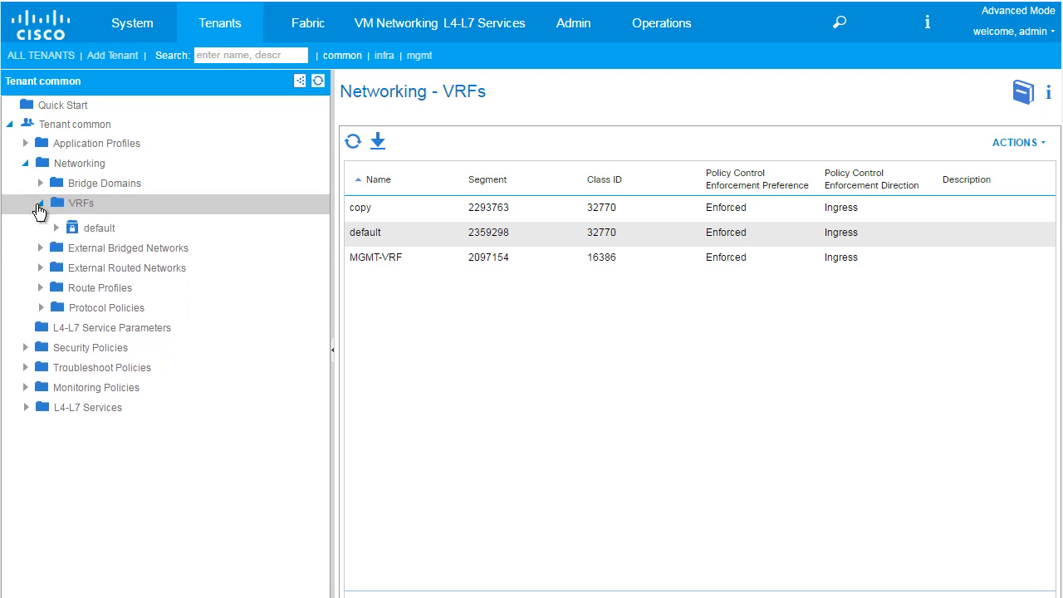
# Launch the API Inspector, set its search text to POST and minimize its window.
pyautogui.click(1024, 36)
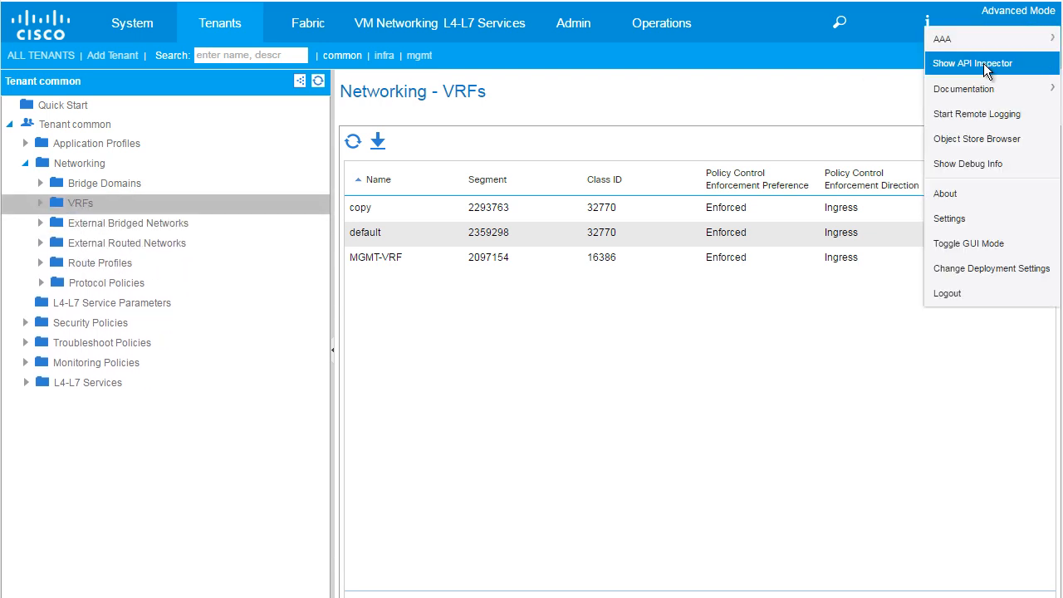
pyautogui.click(983, 64)
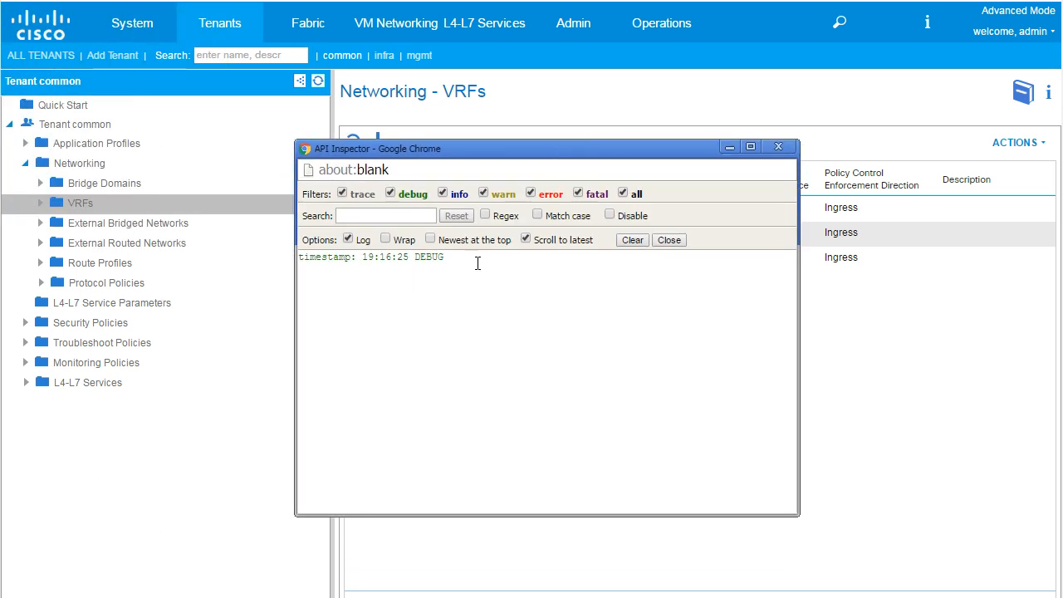
pyautogui.click(403, 219)
pyautogui.write('POST')
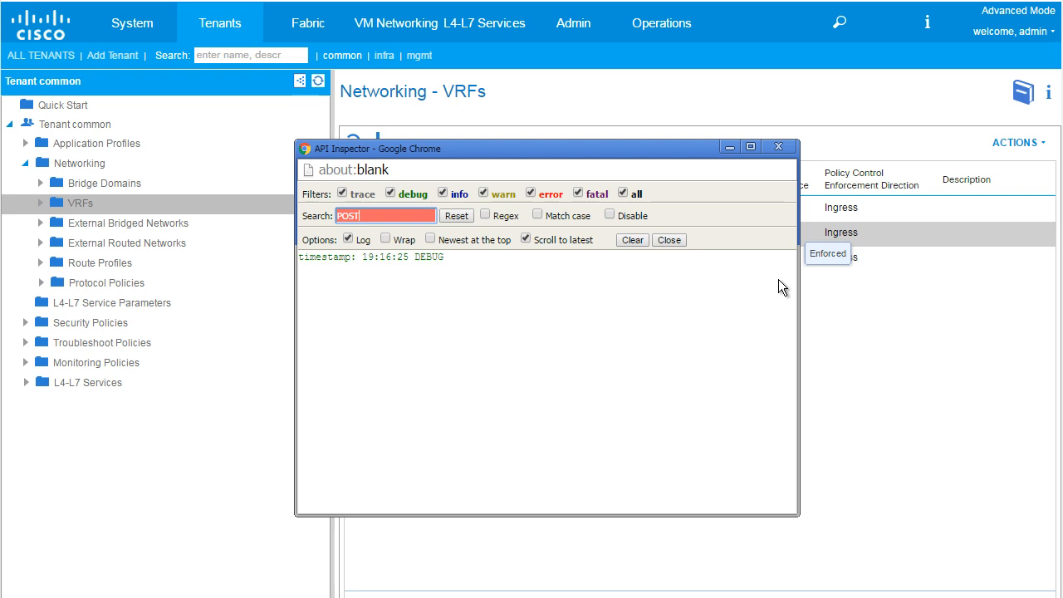
pyautogui.click(729, 147)
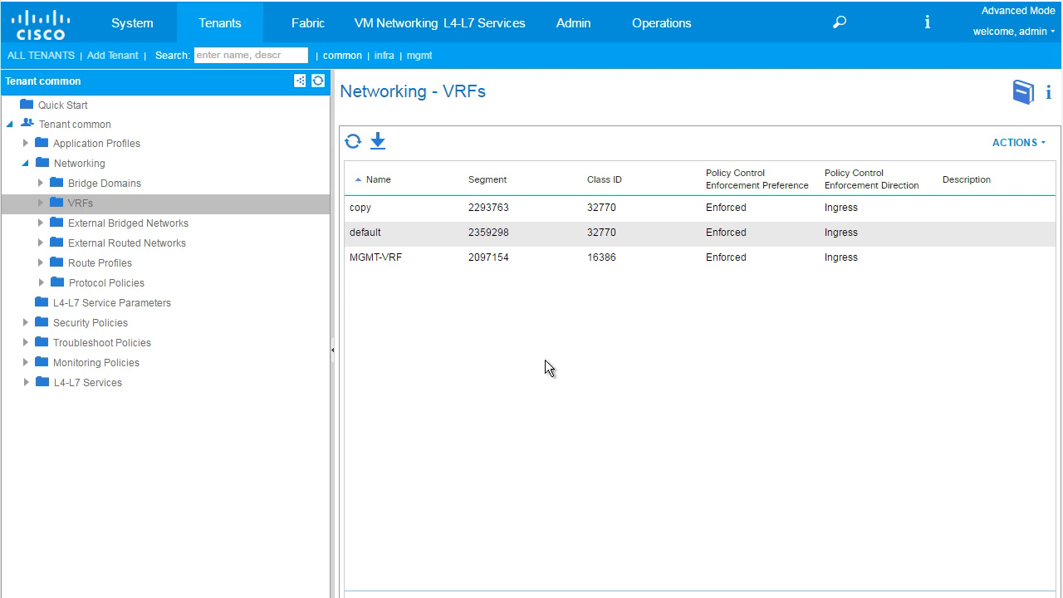
# Look at the existing external routed networks of tenant common.
pyautogui.click(41, 243)
pyautogui.rightClick(124, 243)
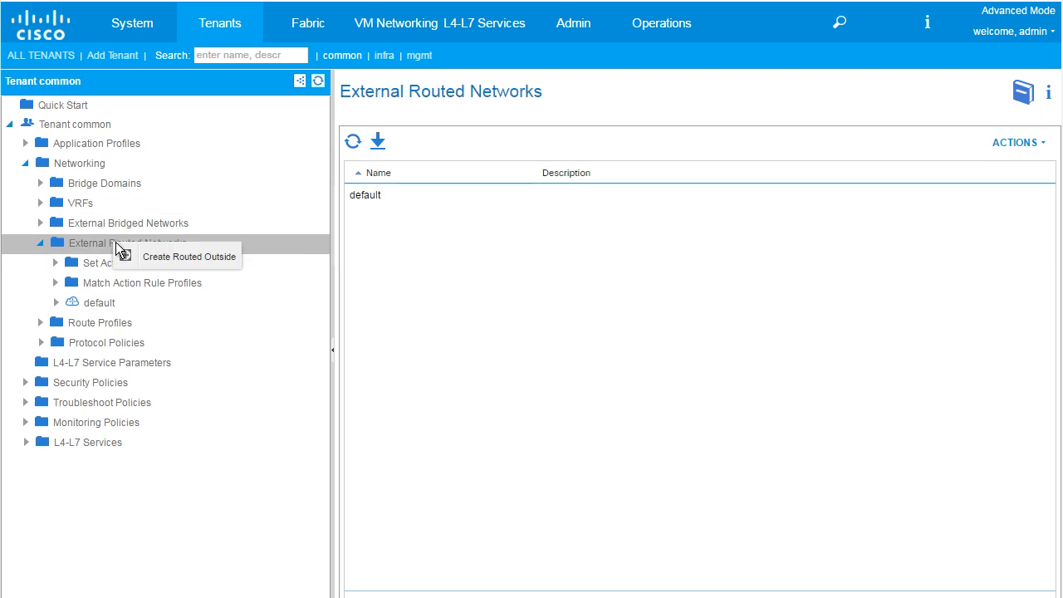
pyautogui.click(125, 544)
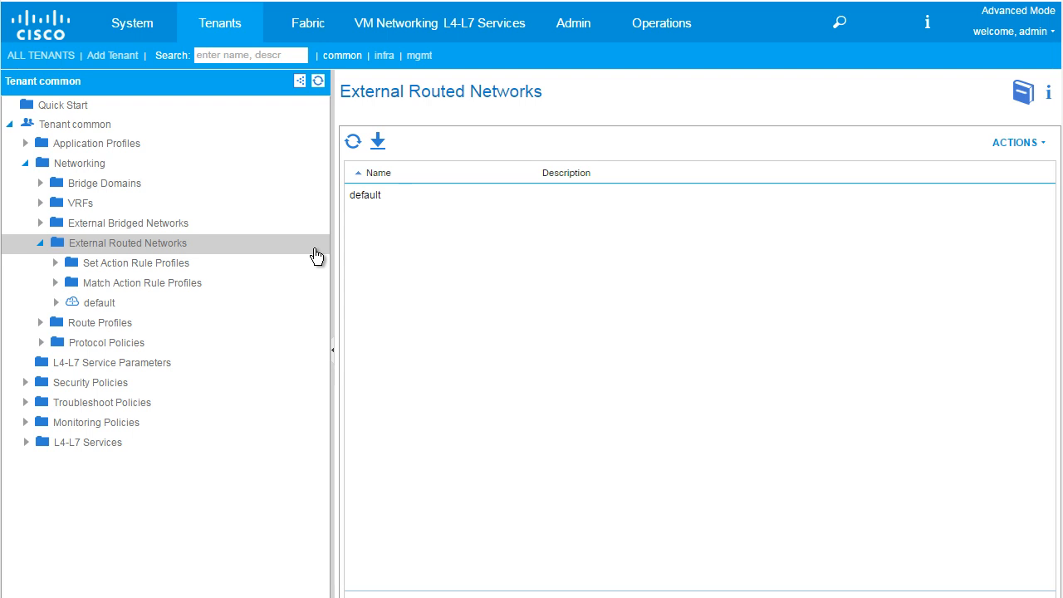
# Start a new attachable access entity profile in the fabric's global access policies and name it AEP-6500-SHARED-L3OUT.
pyautogui.click(316, 31)
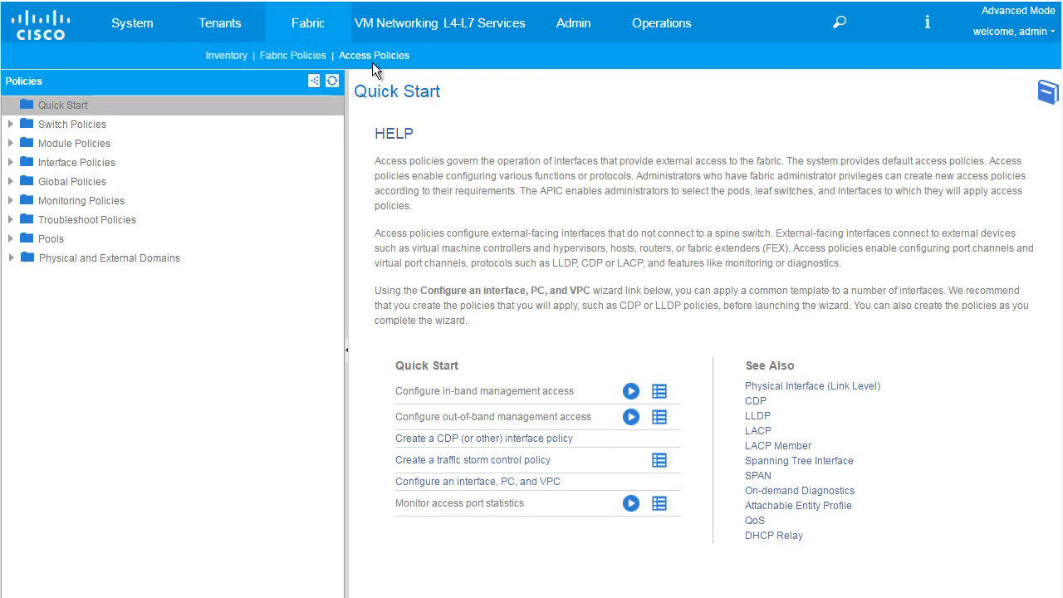
pyautogui.click(10, 182)
pyautogui.click(24, 201)
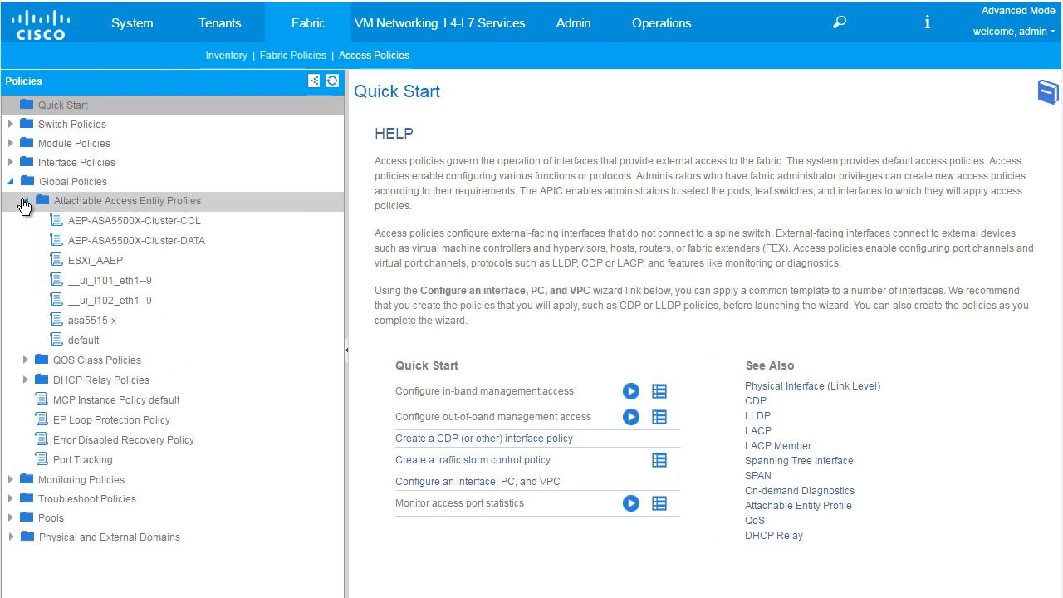
pyautogui.click(98, 204)
pyautogui.rightClick(98, 201)
pyautogui.click(163, 216)
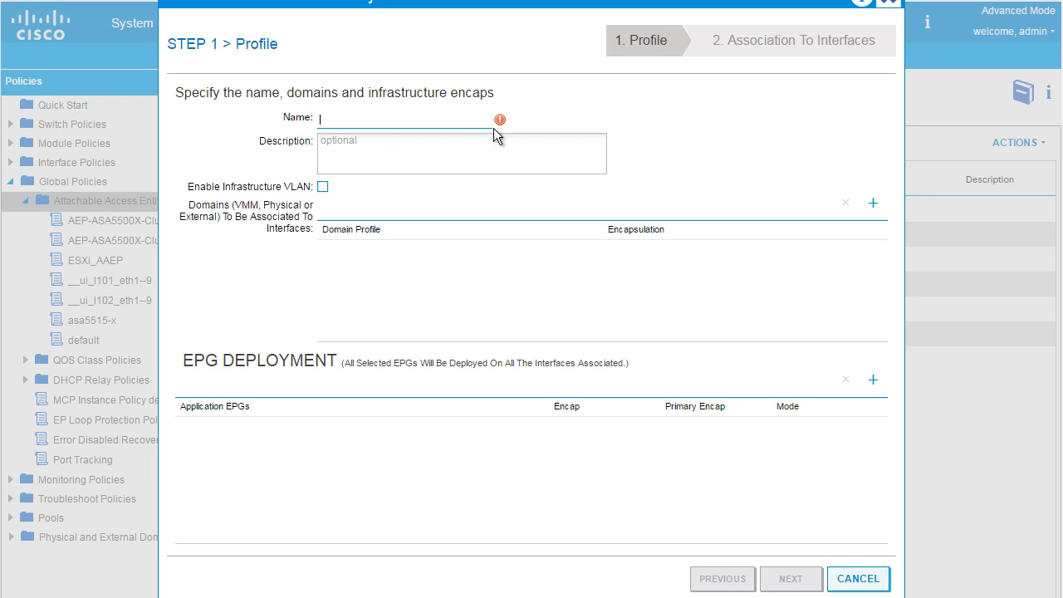
pyautogui.write('AEP-6500-SHARED')
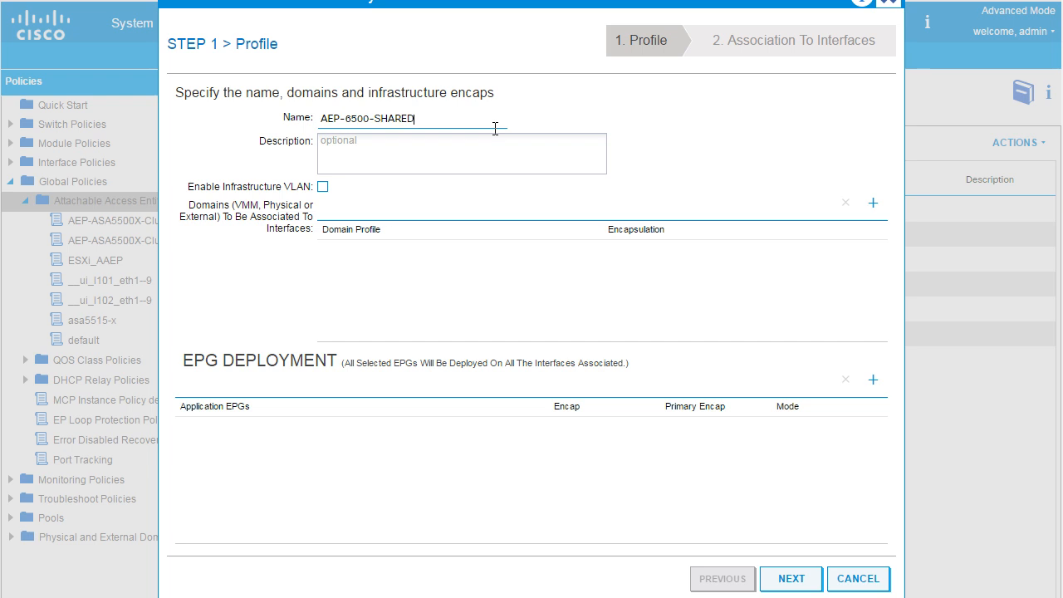
pyautogui.write('-L3OUT')
# Add a new Layer 3 domain named 6500-L3-Connection, without a VLAN pool, to the profile and finish creating the profile.
pyautogui.click(872, 207)
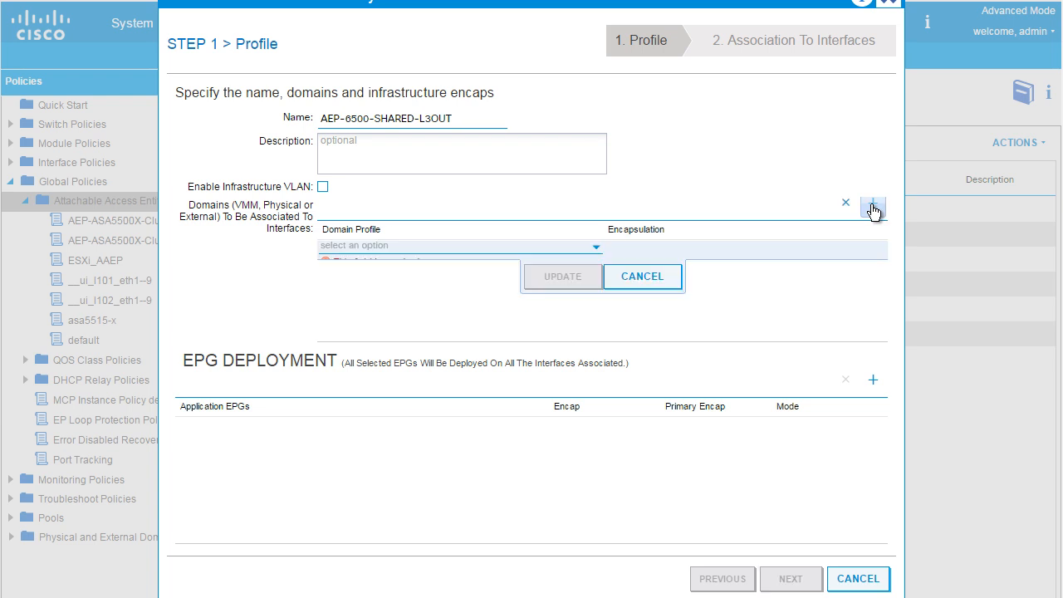
pyautogui.click(596, 249)
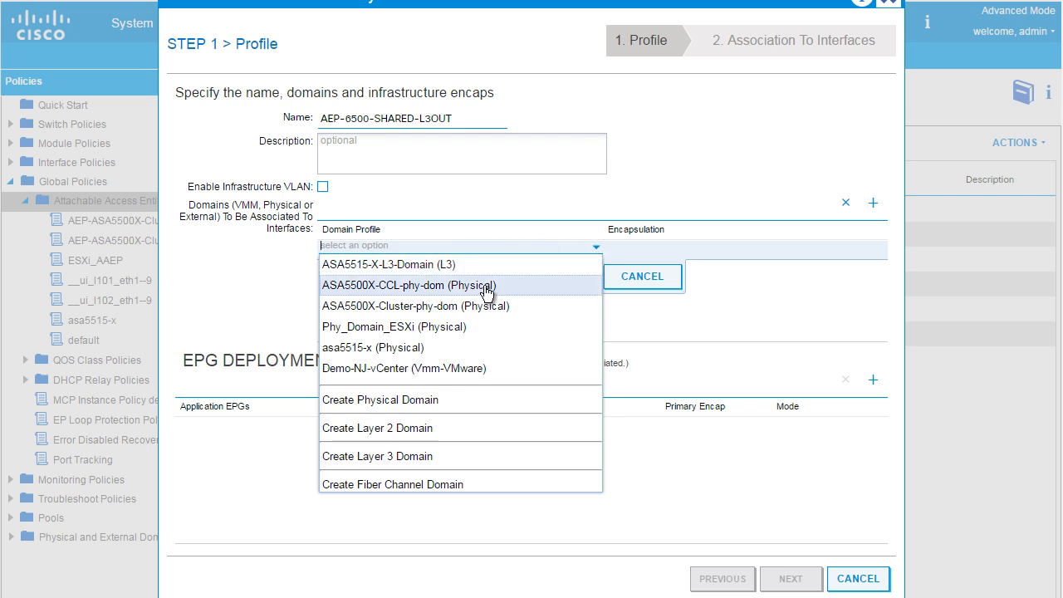
pyautogui.click(383, 457)
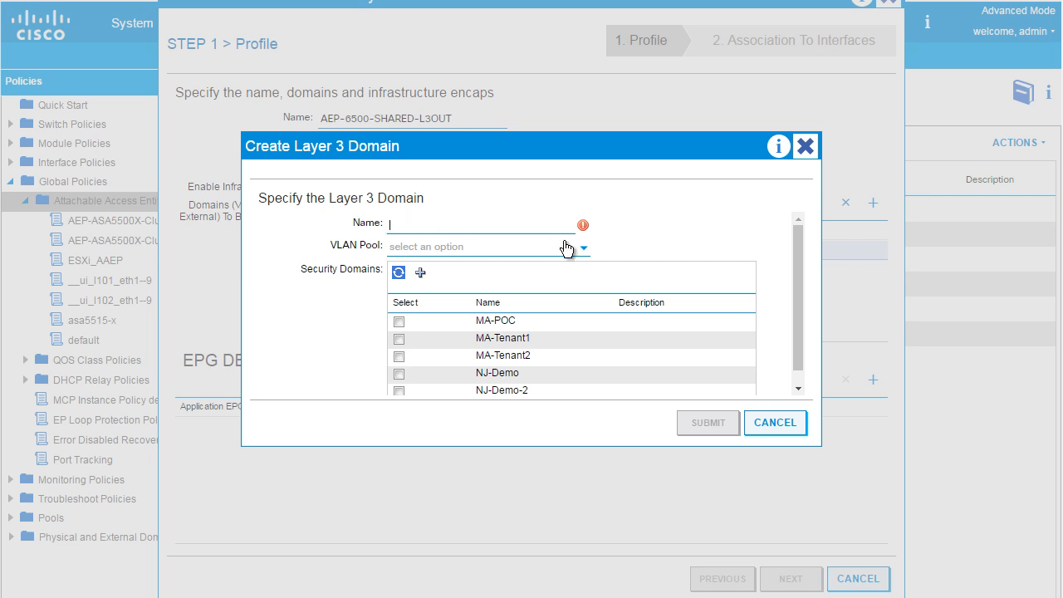
pyautogui.write('6500-L3-Connection')
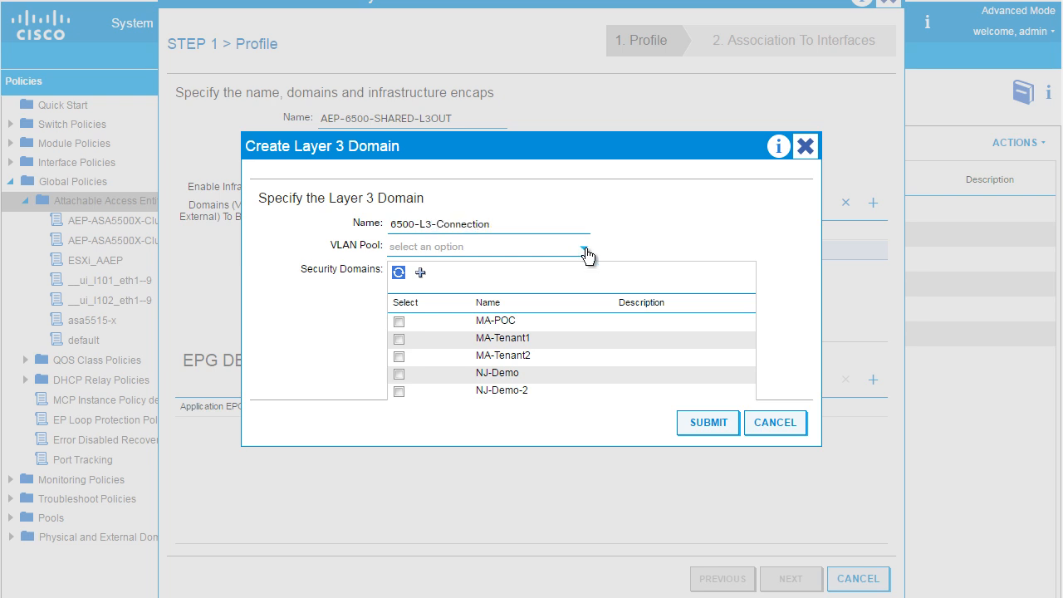
pyautogui.click(709, 422)
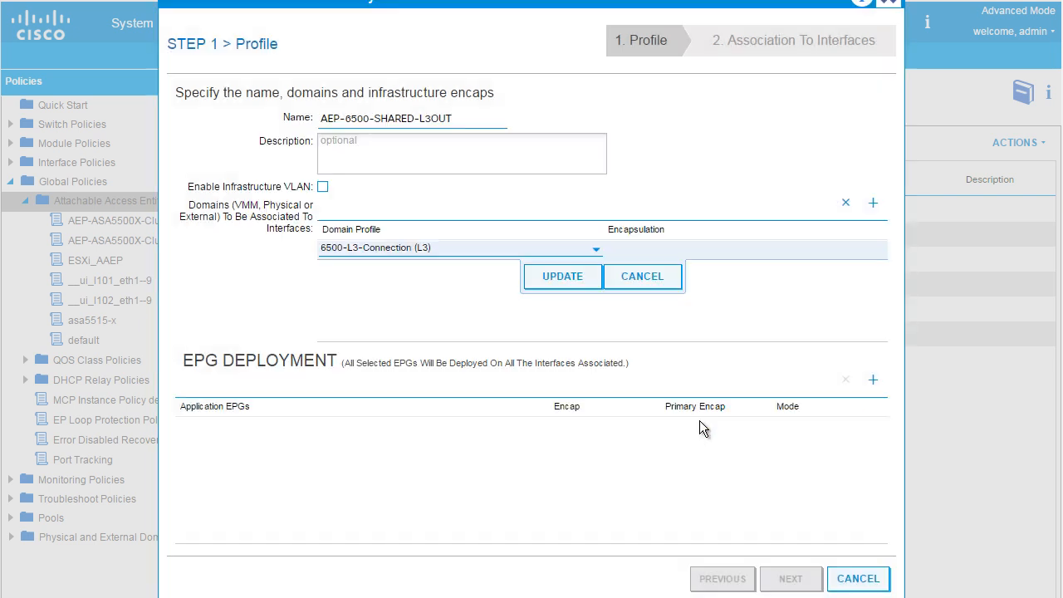
pyautogui.click(562, 279)
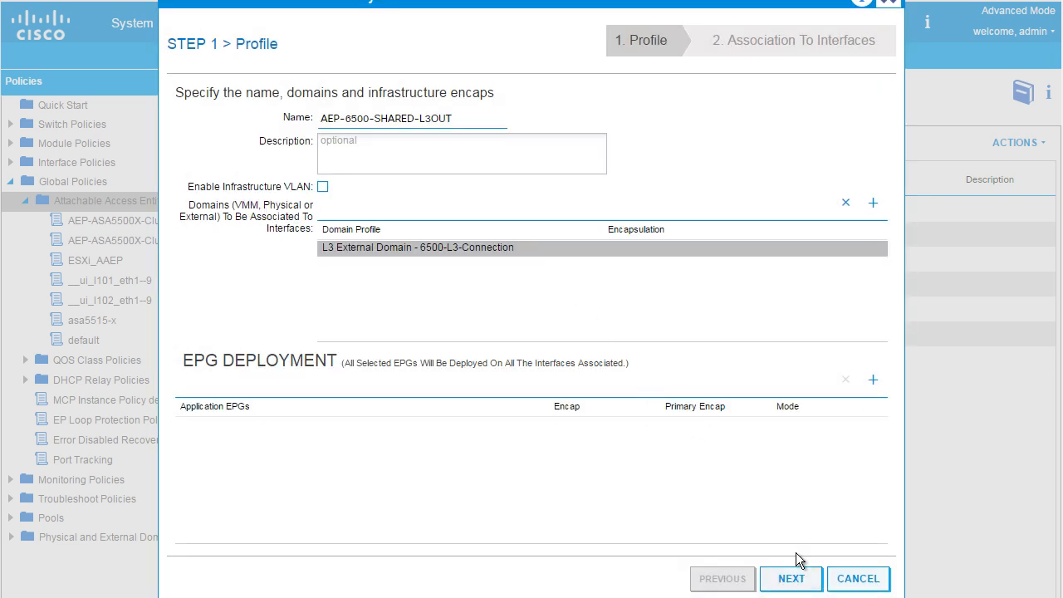
pyautogui.click(793, 582)
pyautogui.click(793, 579)
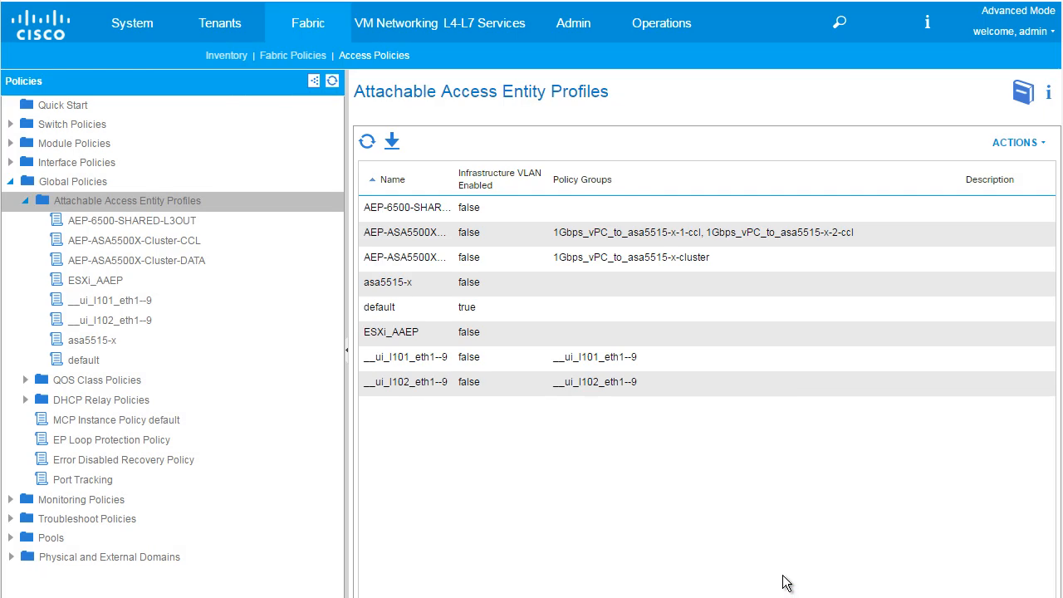
# Check which attachable entity profiles are associated with the external routed domain 6500-L3-Connection.
pyautogui.click(24, 200)
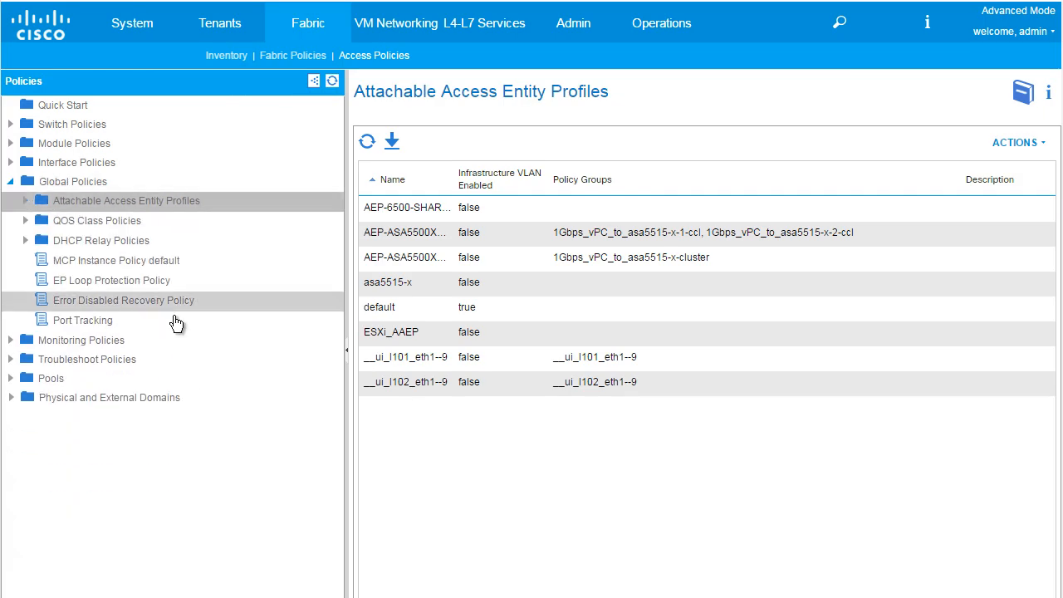
pyautogui.click(10, 397)
pyautogui.click(26, 456)
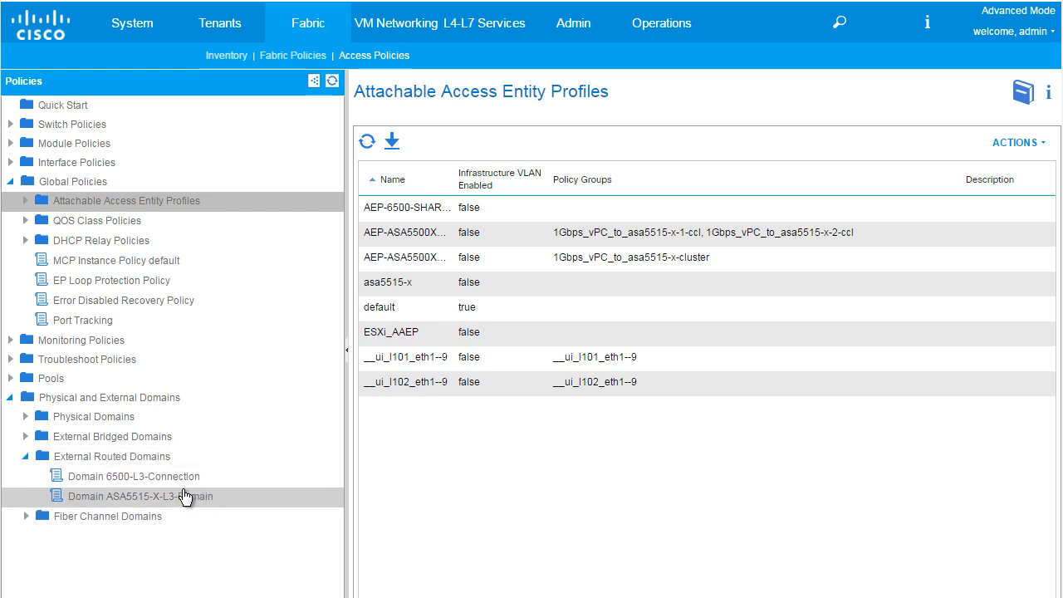
pyautogui.click(135, 480)
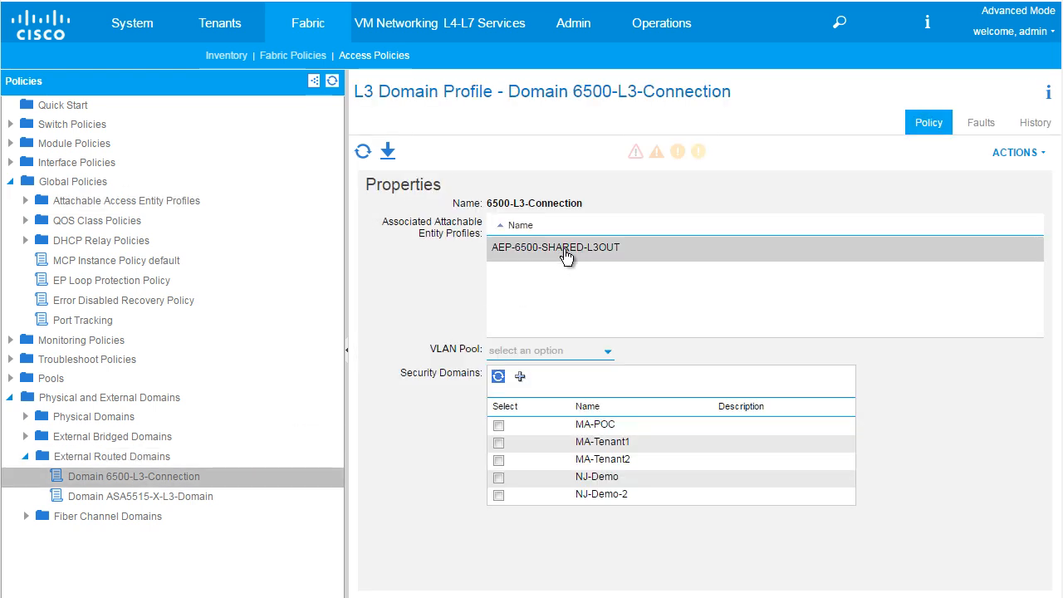
# Start a new leaf access port policy group in the interface policies and name it AccessPort-to-6500-G2-4.
pyautogui.click(11, 163)
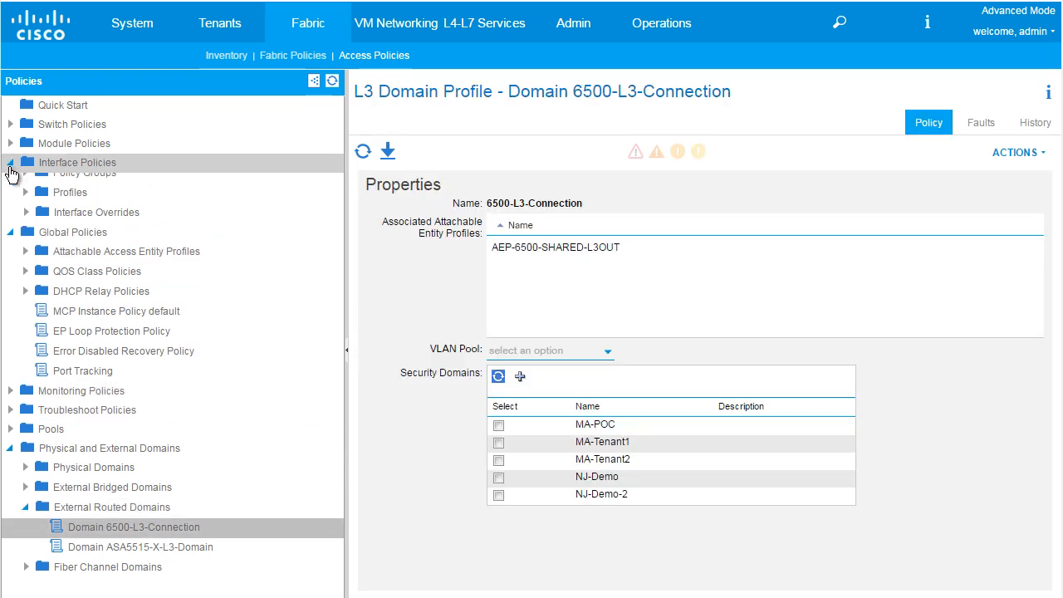
pyautogui.click(25, 206)
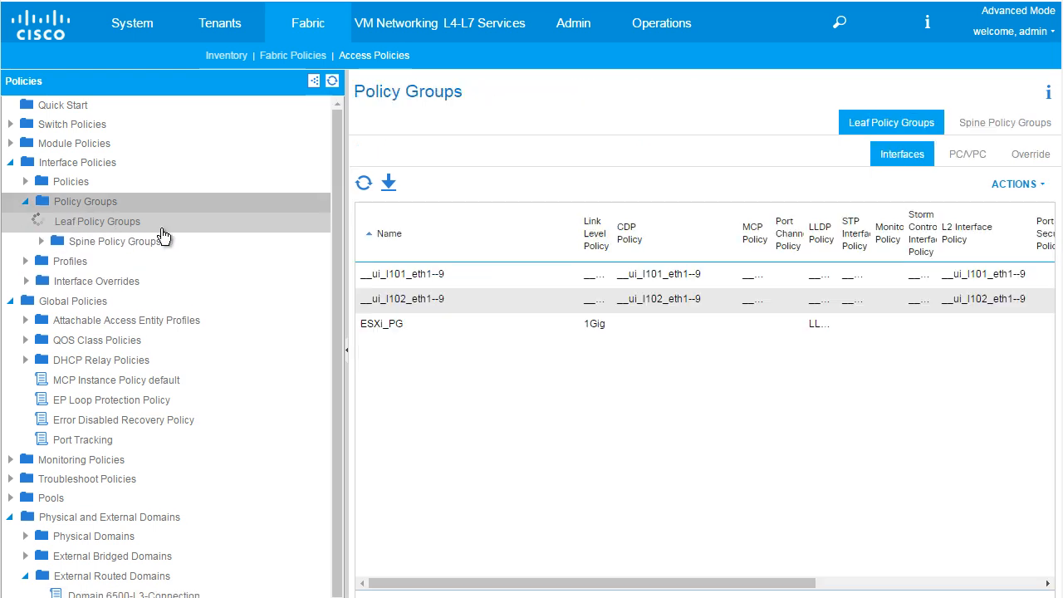
pyautogui.click(122, 222)
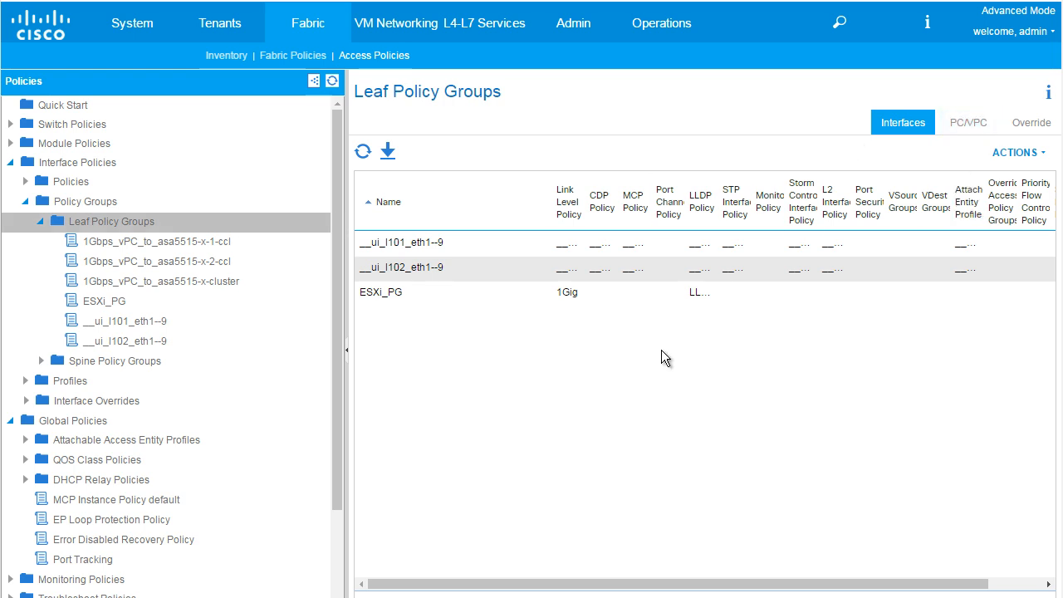
pyautogui.rightClick(124, 221)
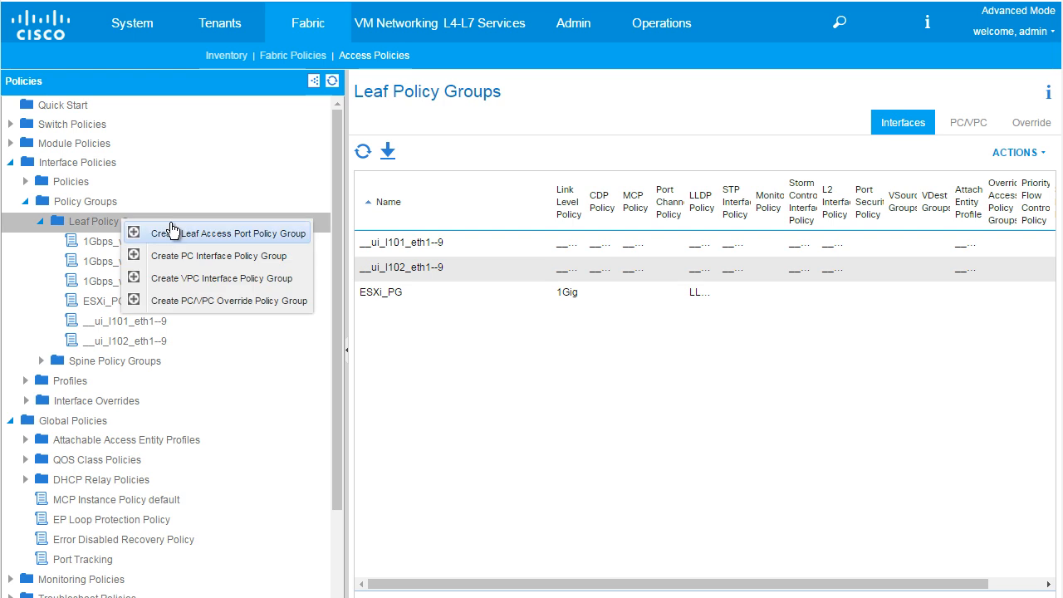
pyautogui.click(223, 235)
pyautogui.click(443, 93)
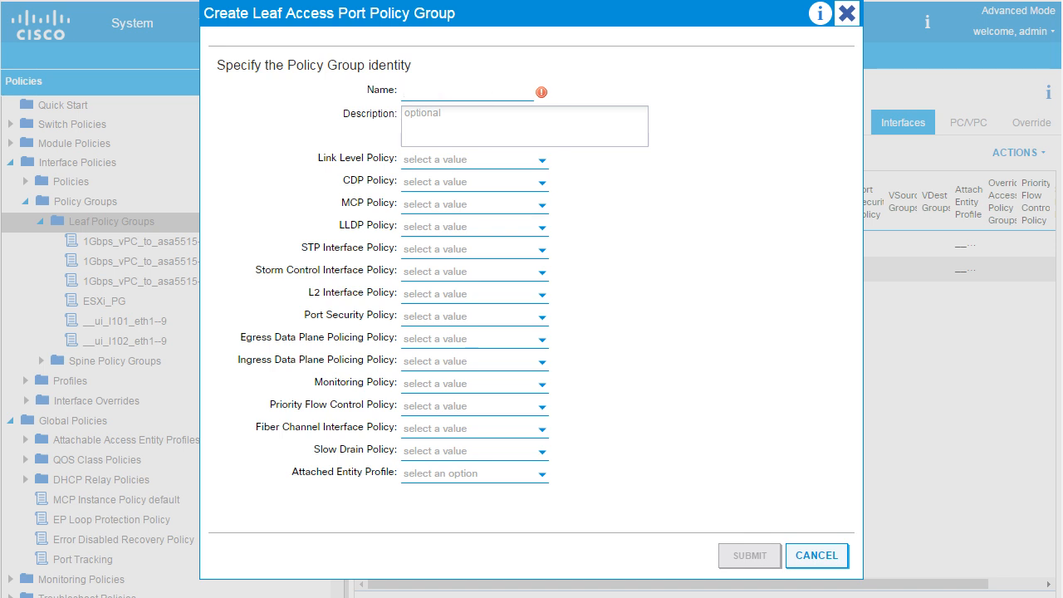
pyautogui.write('AccessPort-to-65')
pyautogui.write('00')
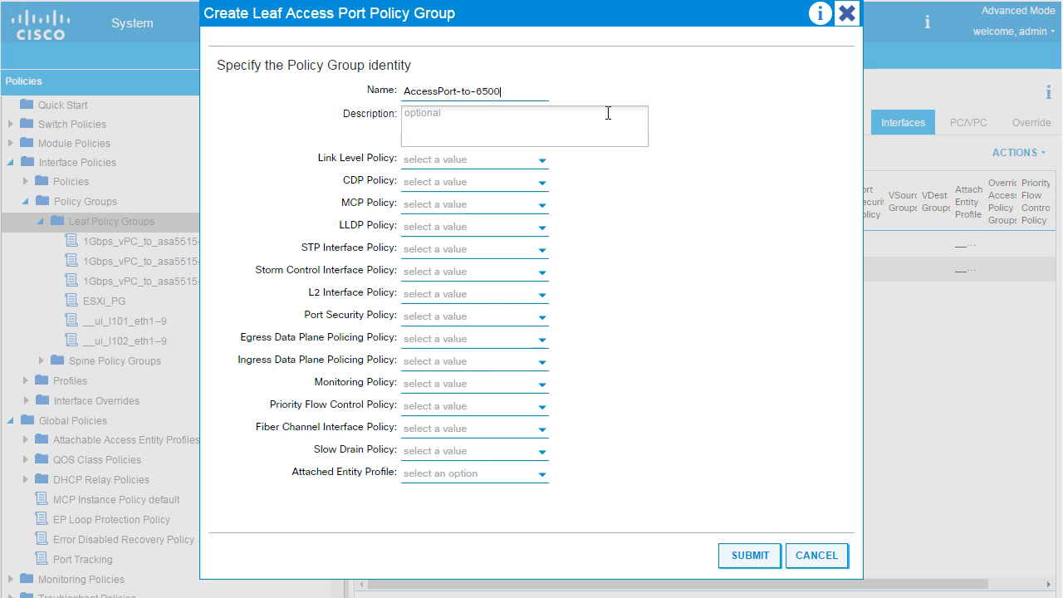
pyautogui.write('-G2')
pyautogui.write('-4')
# Set the policy group's link level policy to 1Gig, CDP policy to CDPenable and LLDP policy to LLDPenable.
pyautogui.click(543, 162)
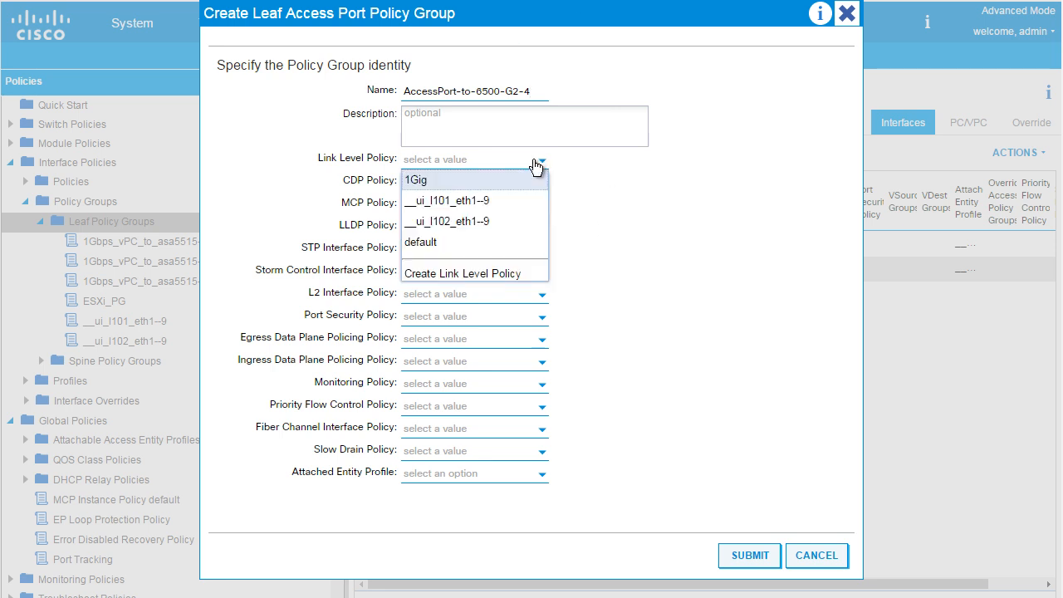
pyautogui.click(423, 181)
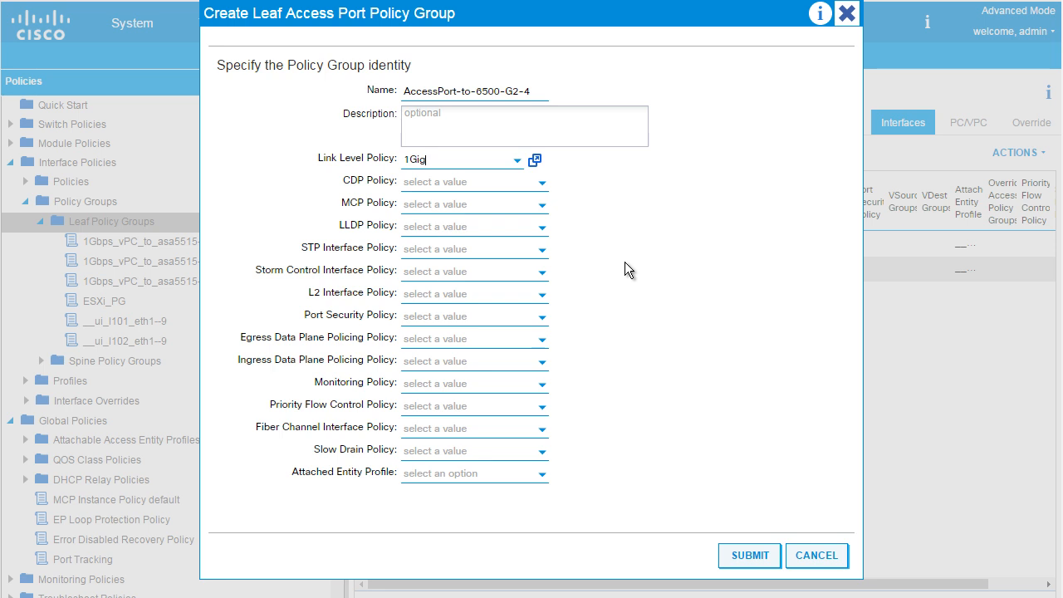
pyautogui.click(541, 184)
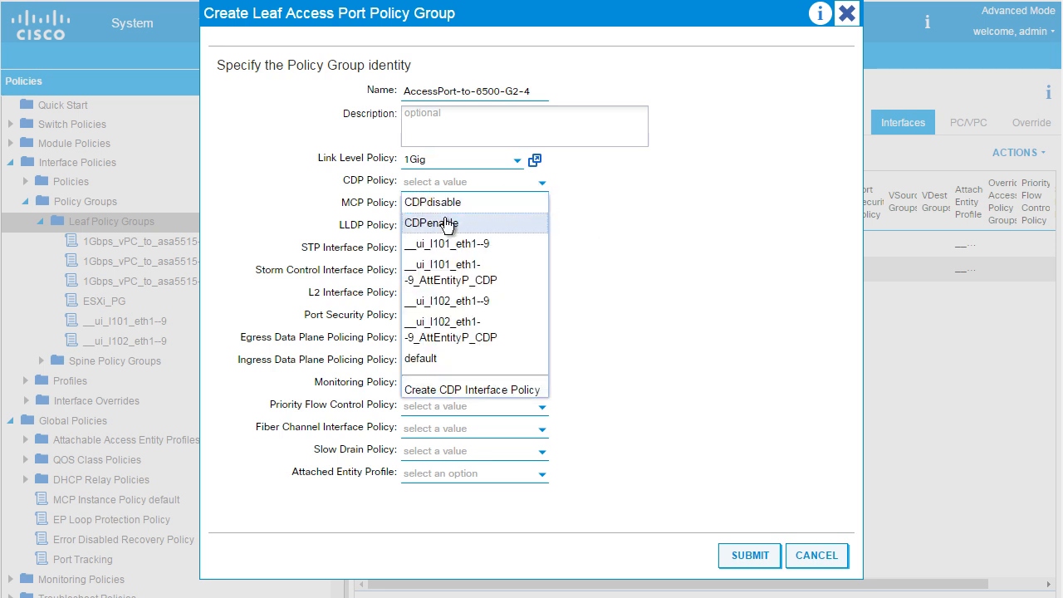
pyautogui.click(440, 223)
pyautogui.click(539, 228)
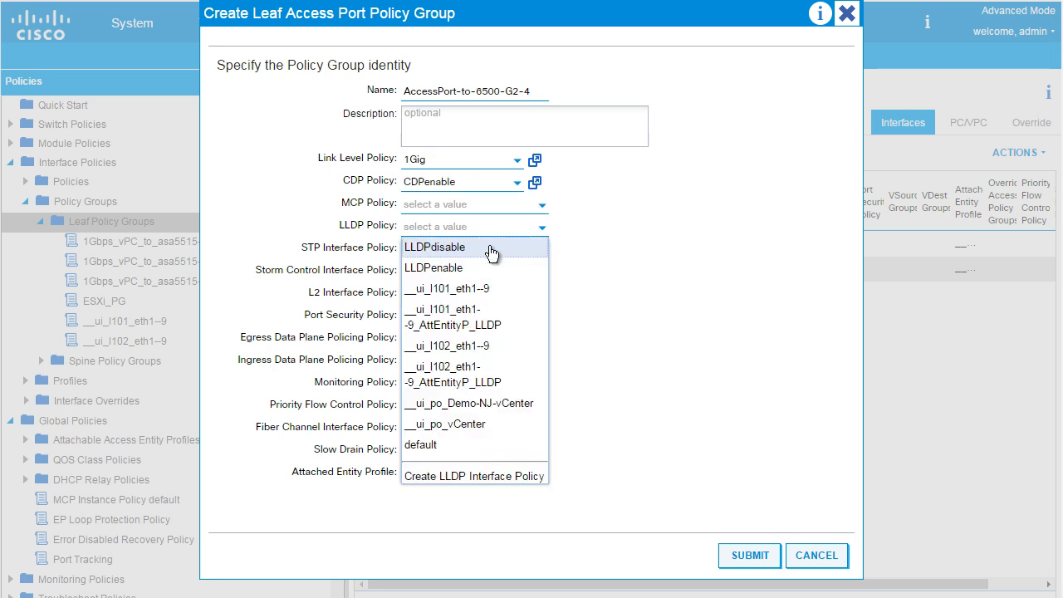
pyautogui.click(467, 267)
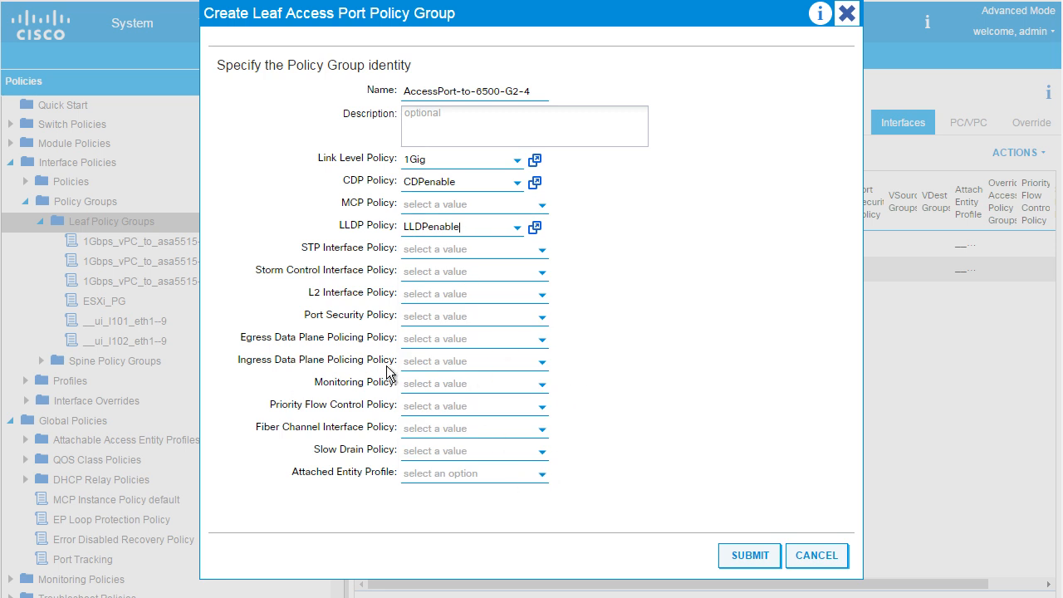
# Attach the entity profile AEP-6500-SHARED-L3OUT, submit the policy group and review its properties.
pyautogui.click(541, 478)
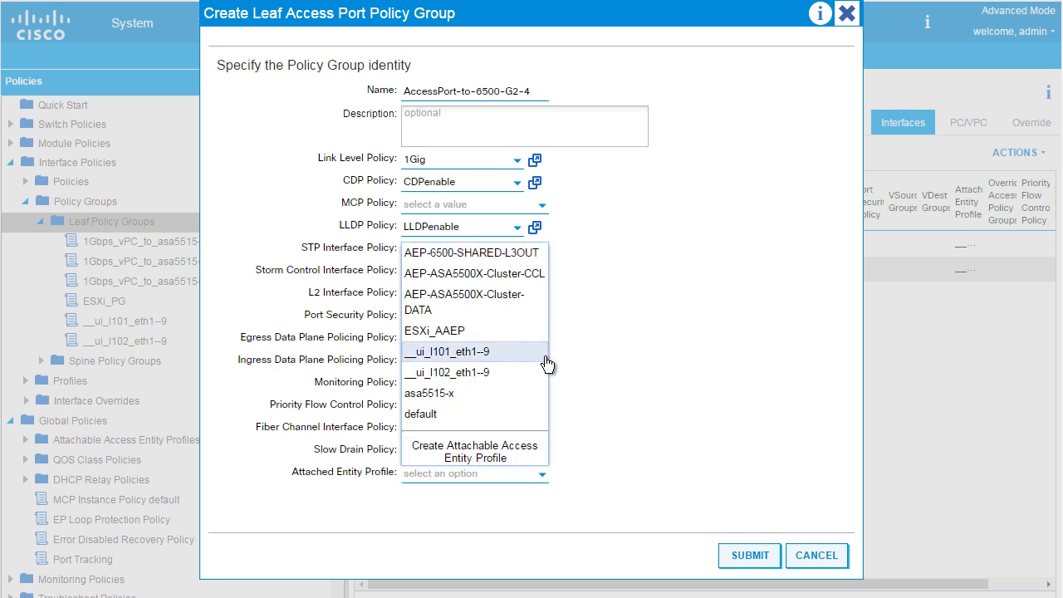
pyautogui.click(444, 253)
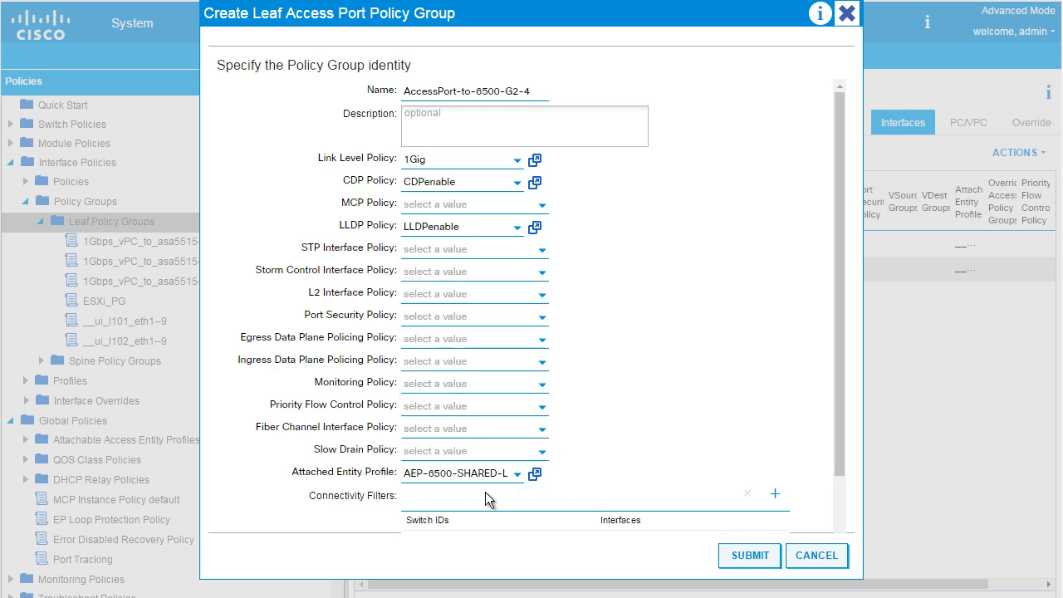
pyautogui.click(756, 554)
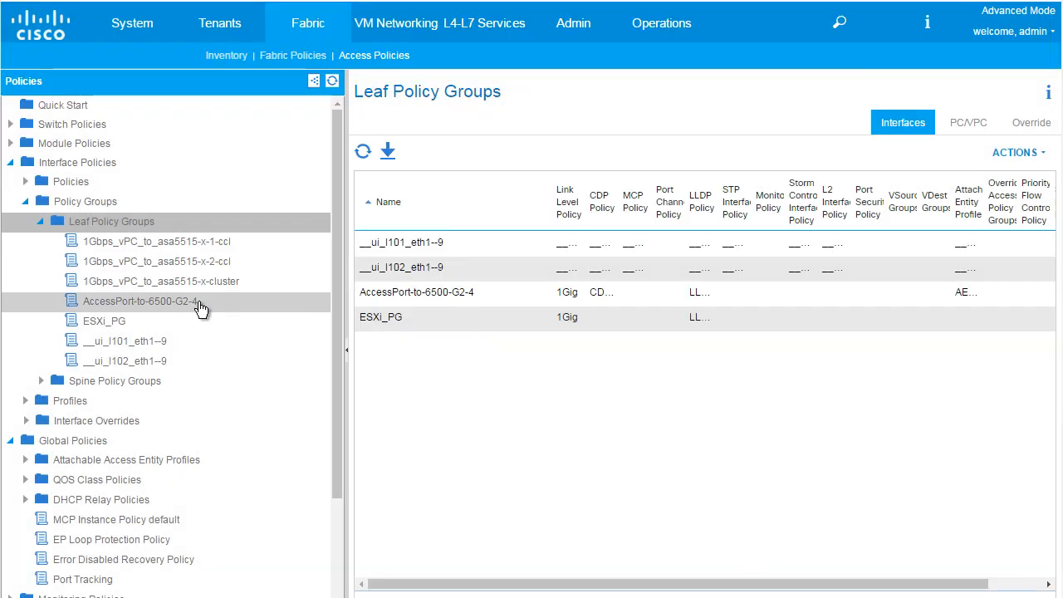
pyautogui.click(166, 304)
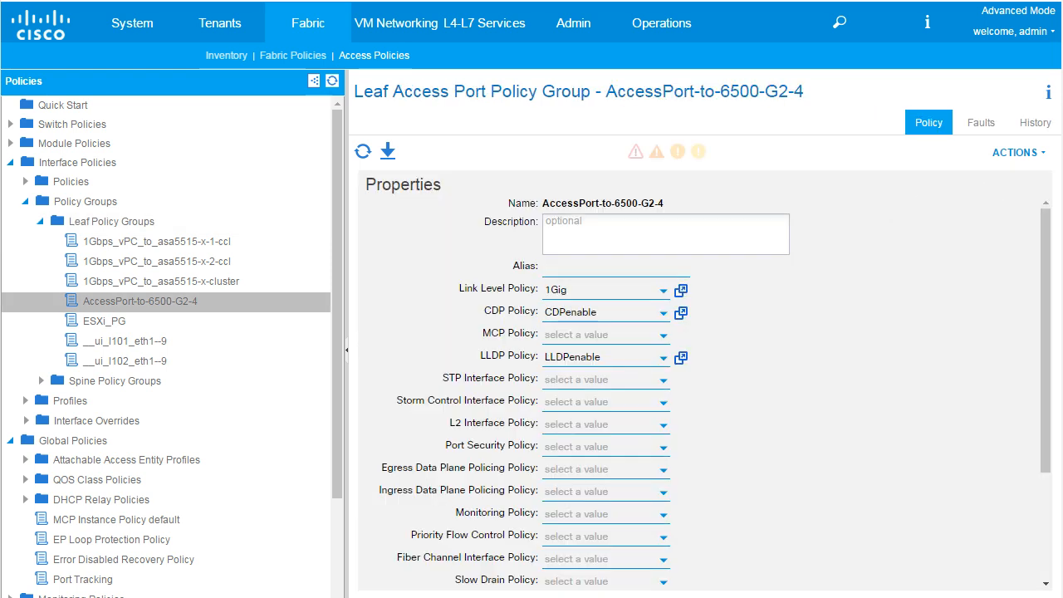
pyautogui.moveTo(1046, 372); pyautogui.dragTo(1046, 237)
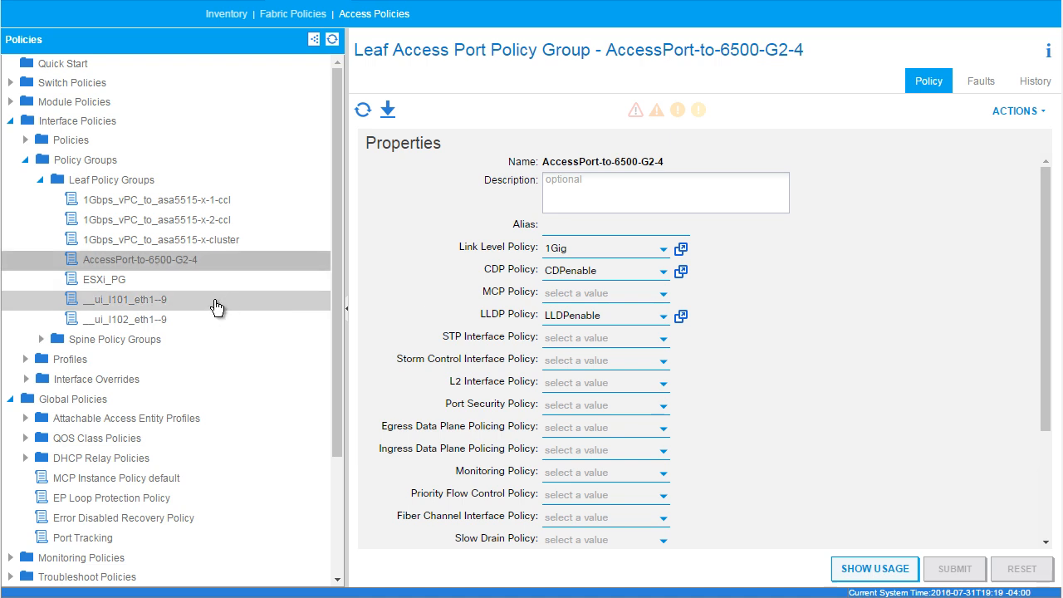
# Start a new leaf interface profile in the interface policies and name it Int-Prof-6500-L3-Connection.
pyautogui.click(25, 359)
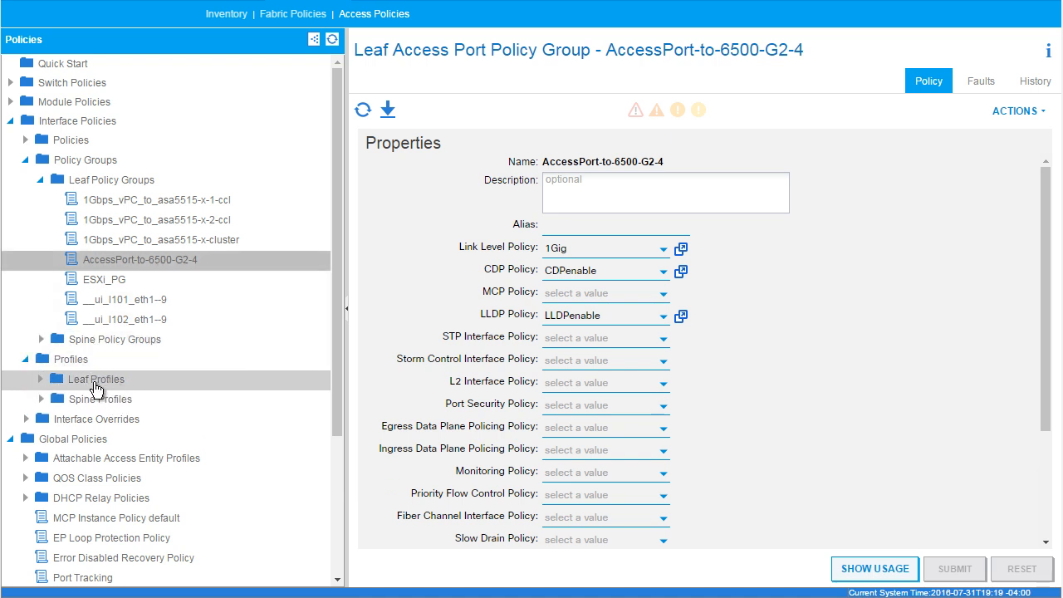
pyautogui.click(96, 389)
pyautogui.click(41, 379)
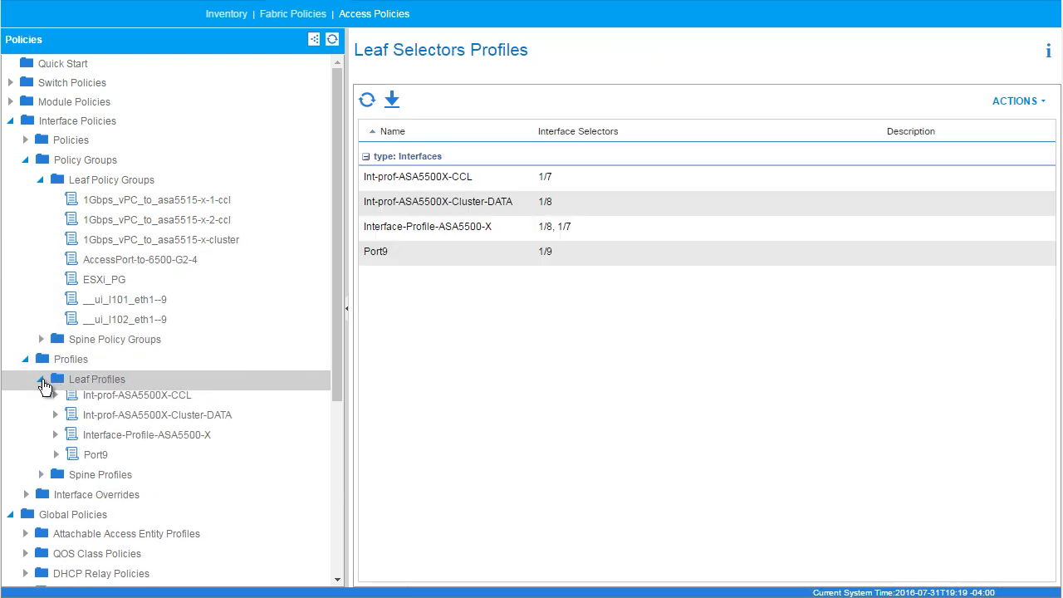
pyautogui.rightClick(104, 388)
pyautogui.click(174, 393)
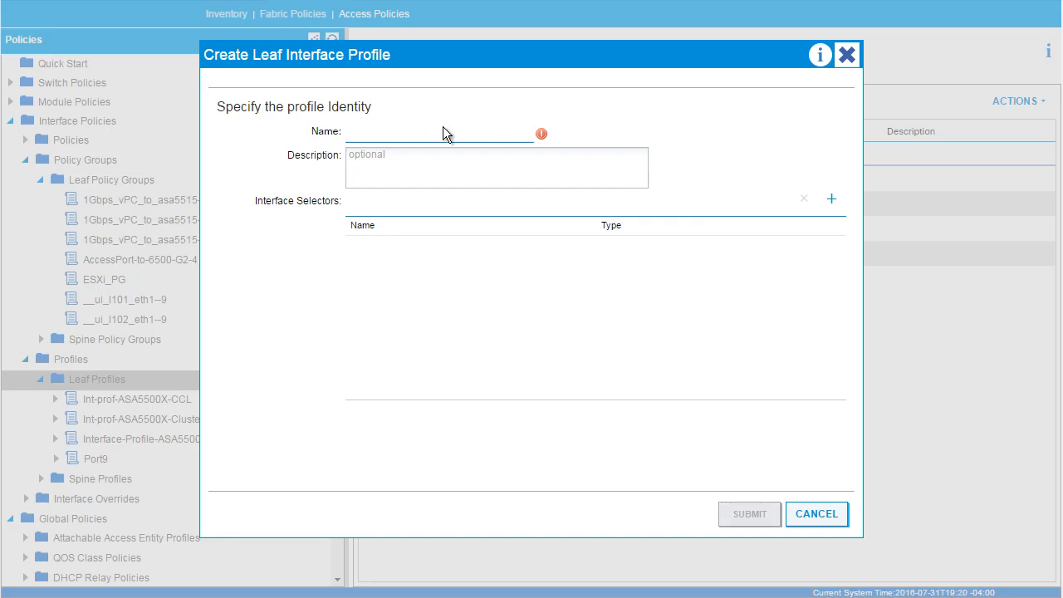
pyautogui.write('Int-Prof')
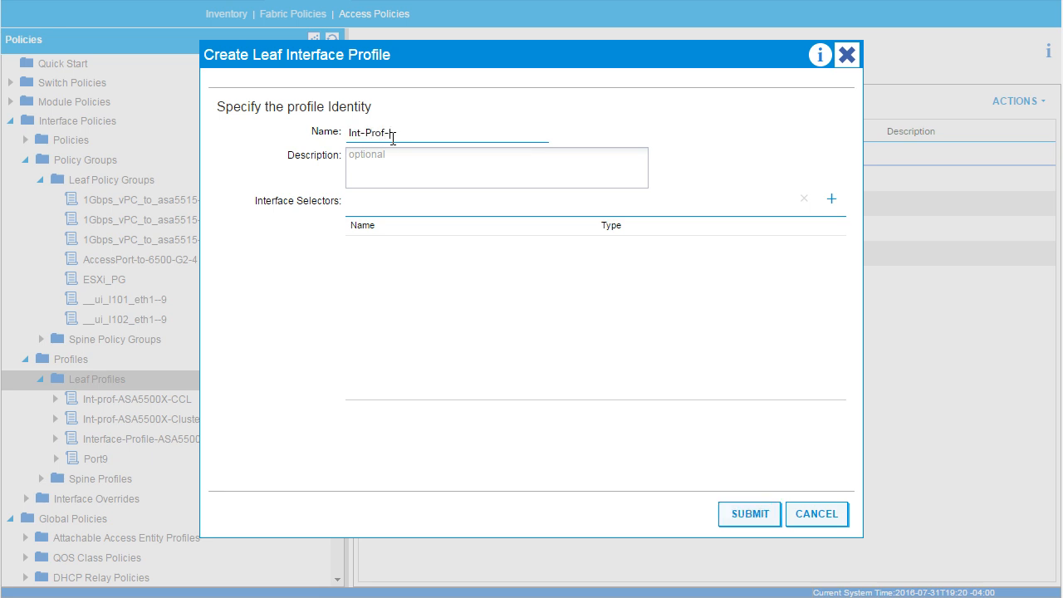
pyautogui.write('-6500-L3-Conenction')
pyautogui.press('BackSpace')
pyautogui.press('BackSpace')
pyautogui.press('BackSpace')
pyautogui.press('BackSpace')
pyautogui.press('BackSpace')
pyautogui.press('BackSpace')
pyautogui.press('BackSpace')
pyautogui.write('nection')
# Add access port selector port3 for interface 1/3 with policy group AccessPort-to-6500-G2-4, and submit the interface profile.
pyautogui.click(842, 200)
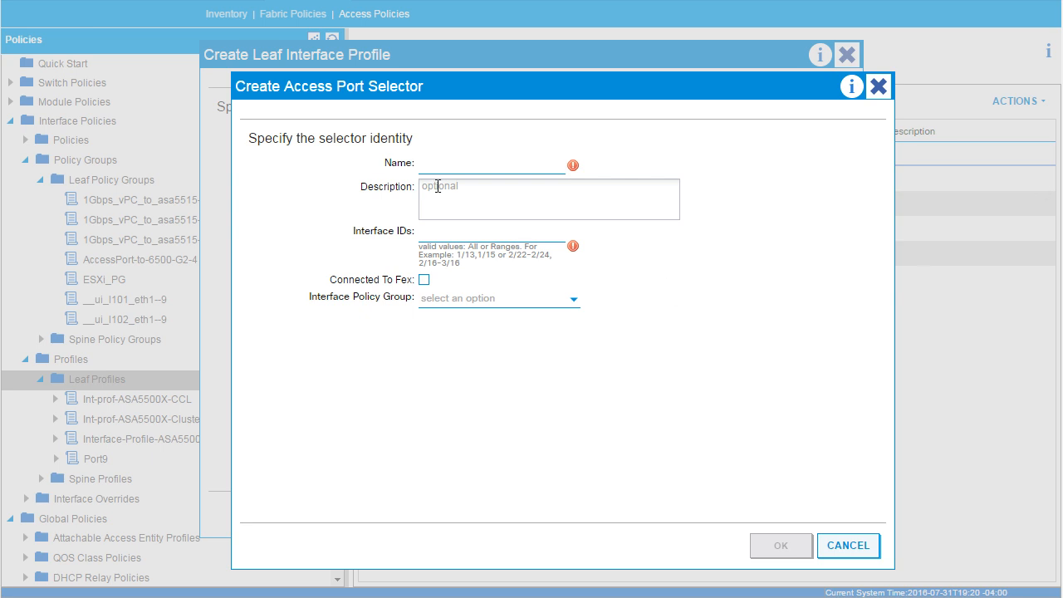
pyautogui.click(505, 168)
pyautogui.write('port3')
pyautogui.click(446, 239)
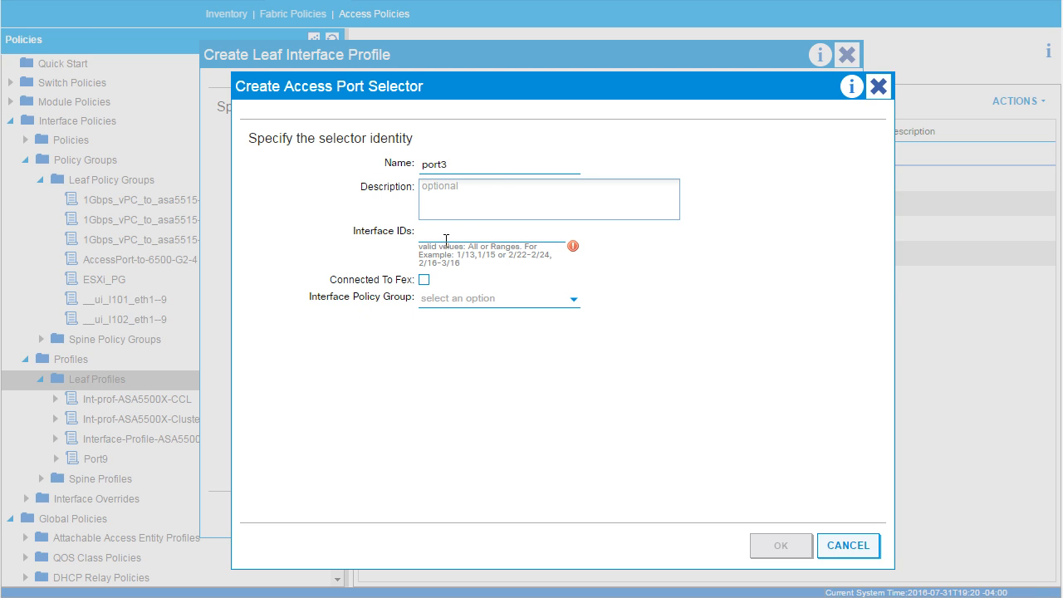
pyautogui.write('1/3')
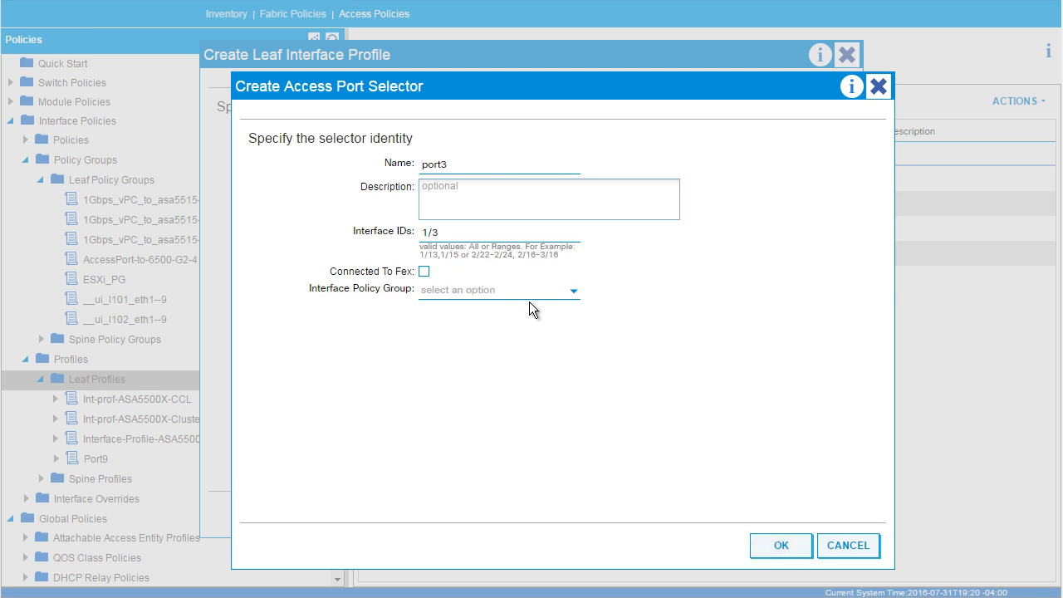
pyautogui.click(573, 292)
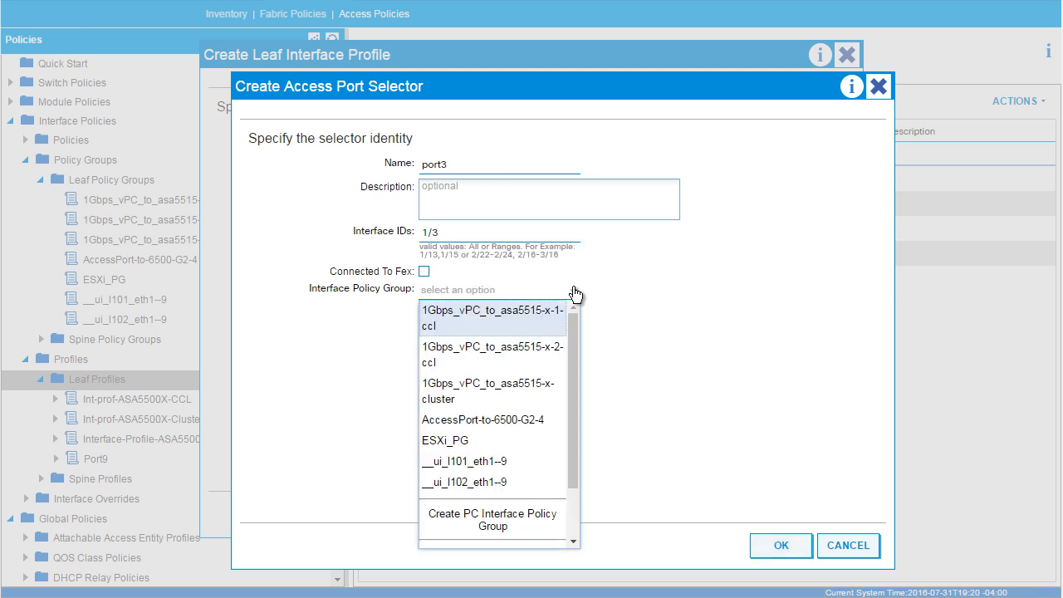
pyautogui.click(514, 426)
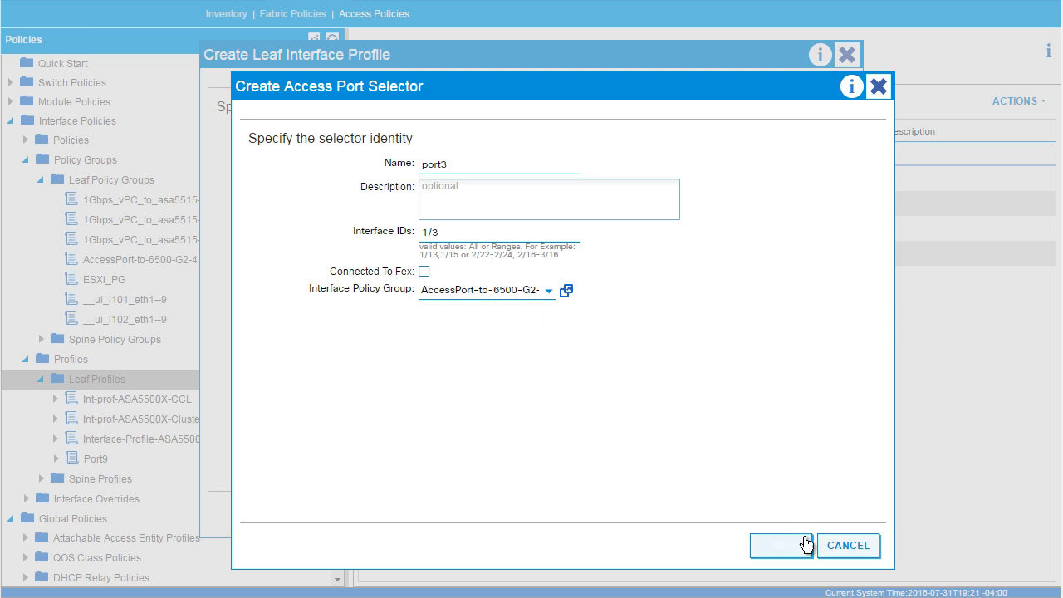
pyautogui.click(783, 546)
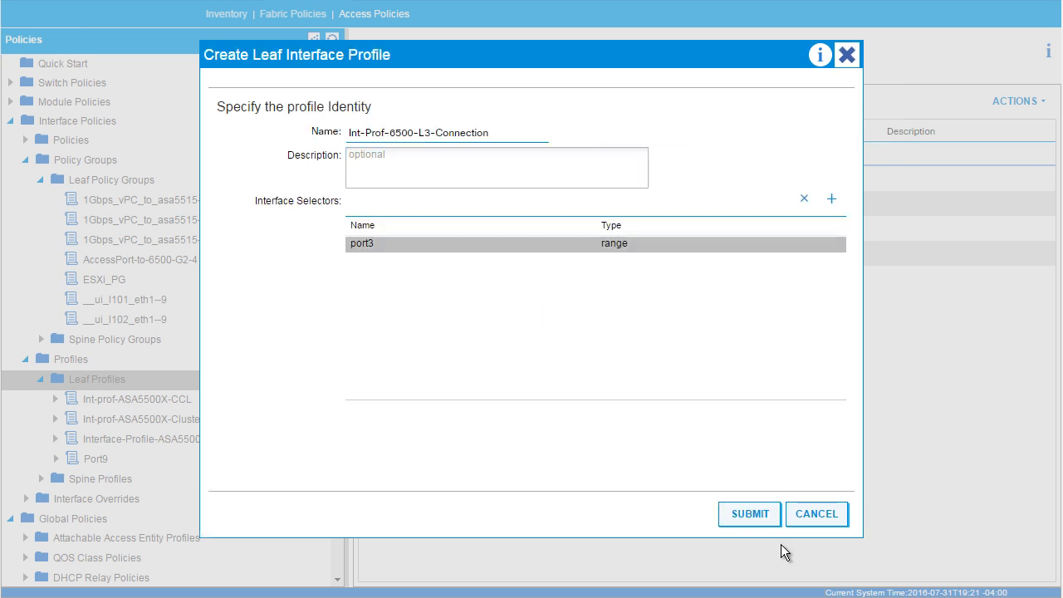
pyautogui.click(750, 514)
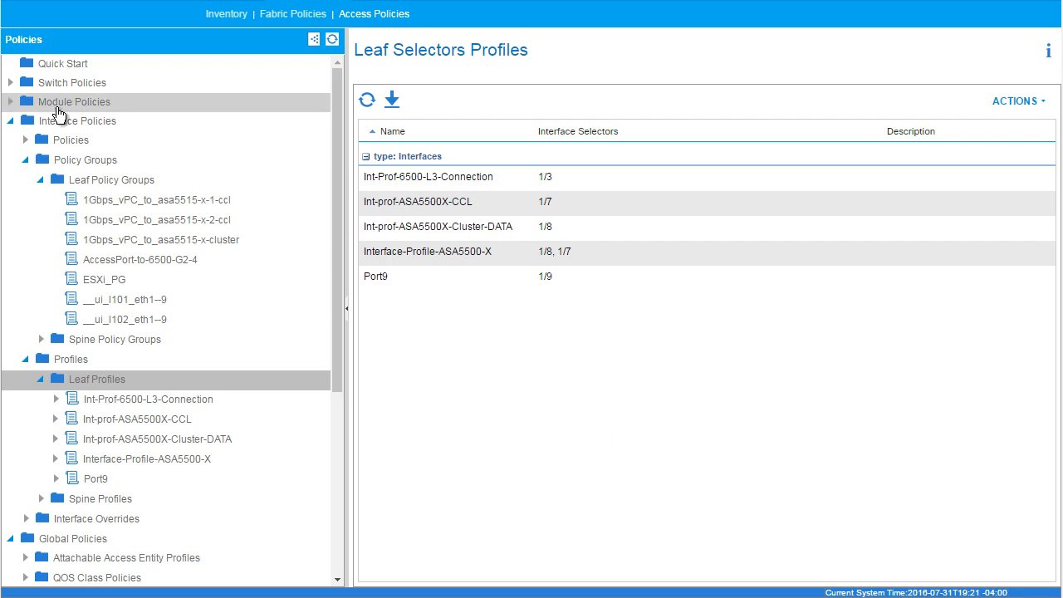
# Open the Leaf1 profile in the switch policies and check its associated interface selector profiles.
pyautogui.click(12, 83)
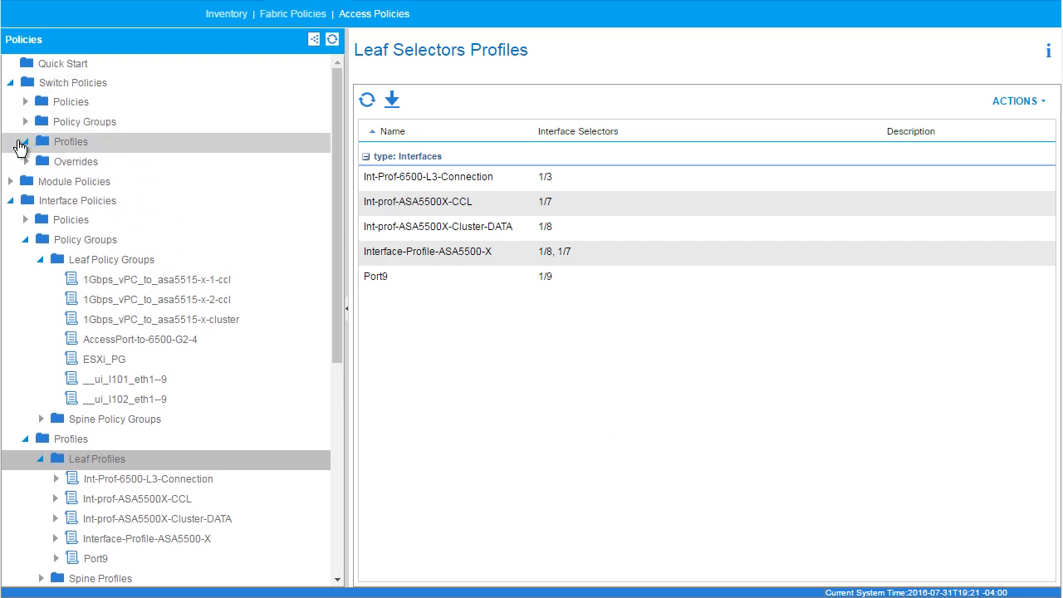
pyautogui.click(24, 142)
pyautogui.click(100, 161)
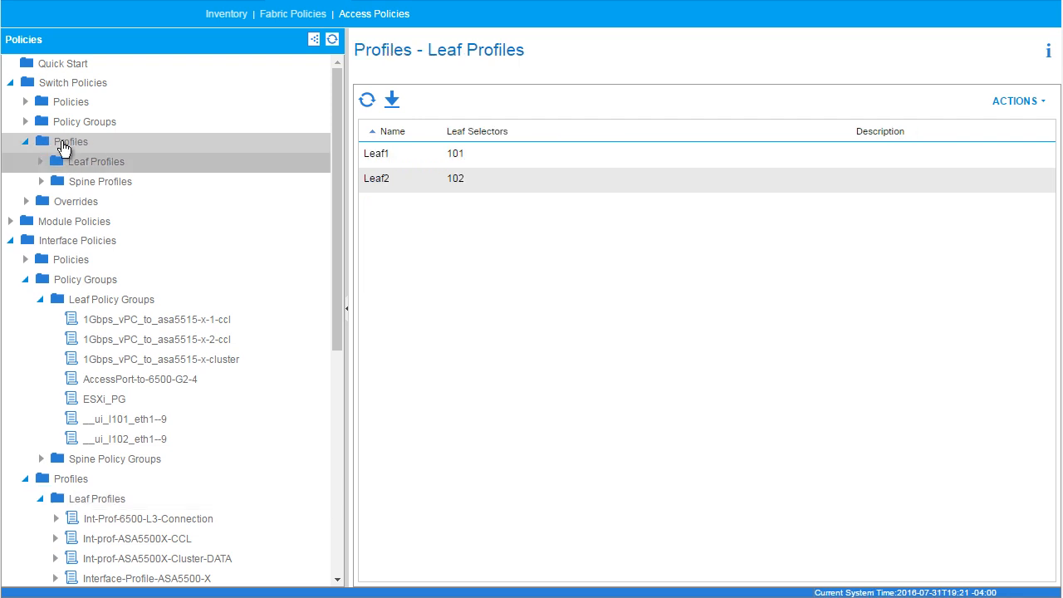
pyautogui.click(67, 143)
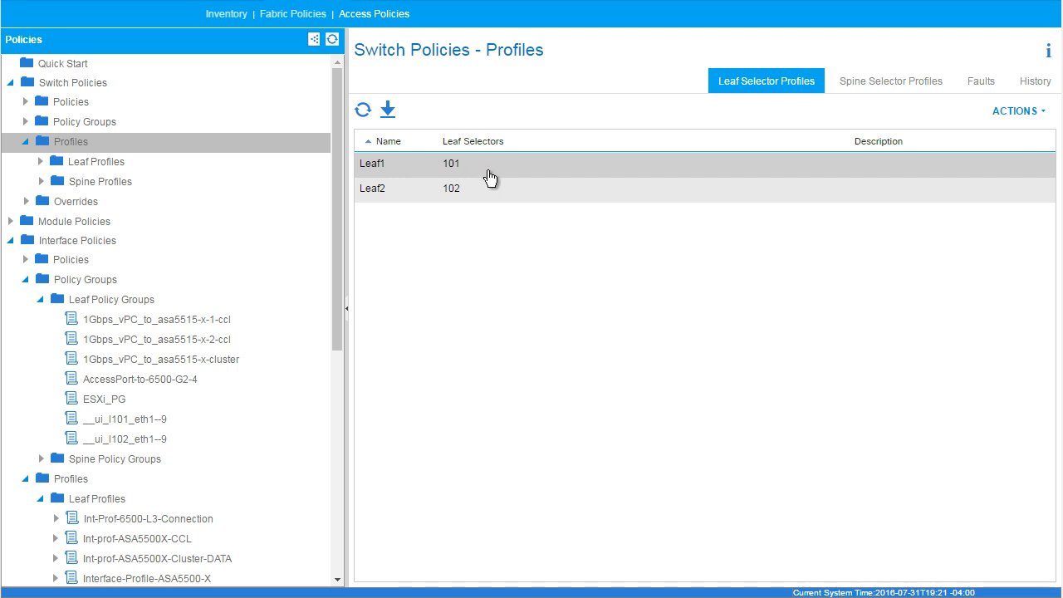
pyautogui.click(40, 163)
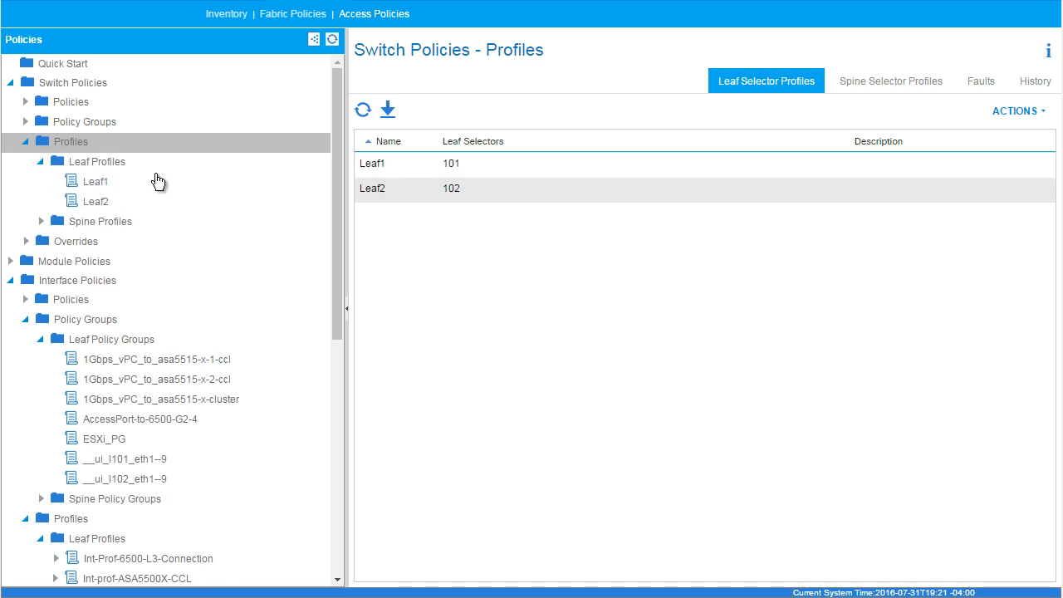
pyautogui.click(97, 186)
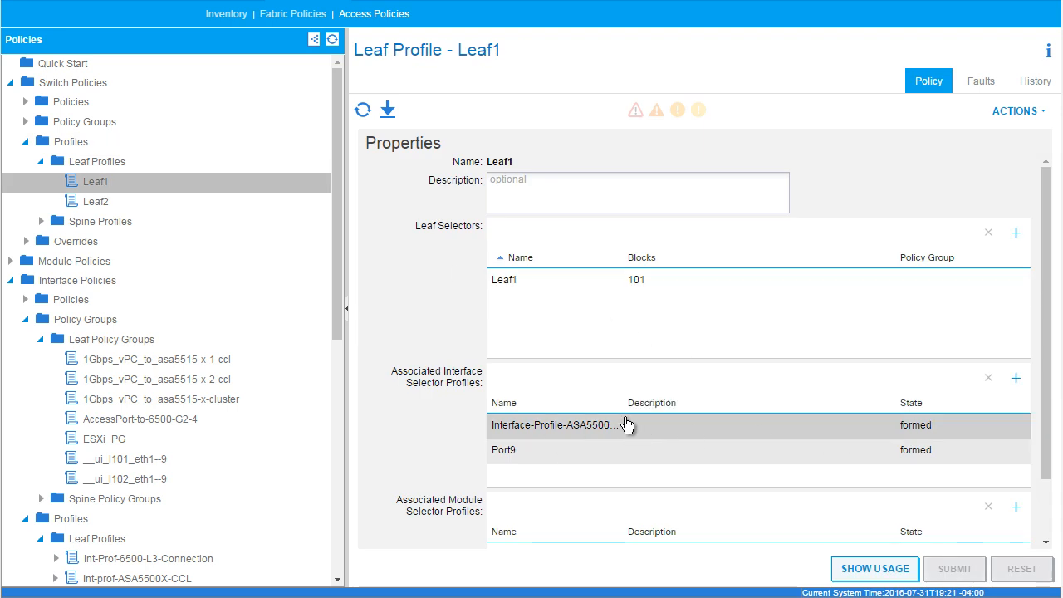
pyautogui.moveTo(622, 403); pyautogui.dragTo(652, 405)
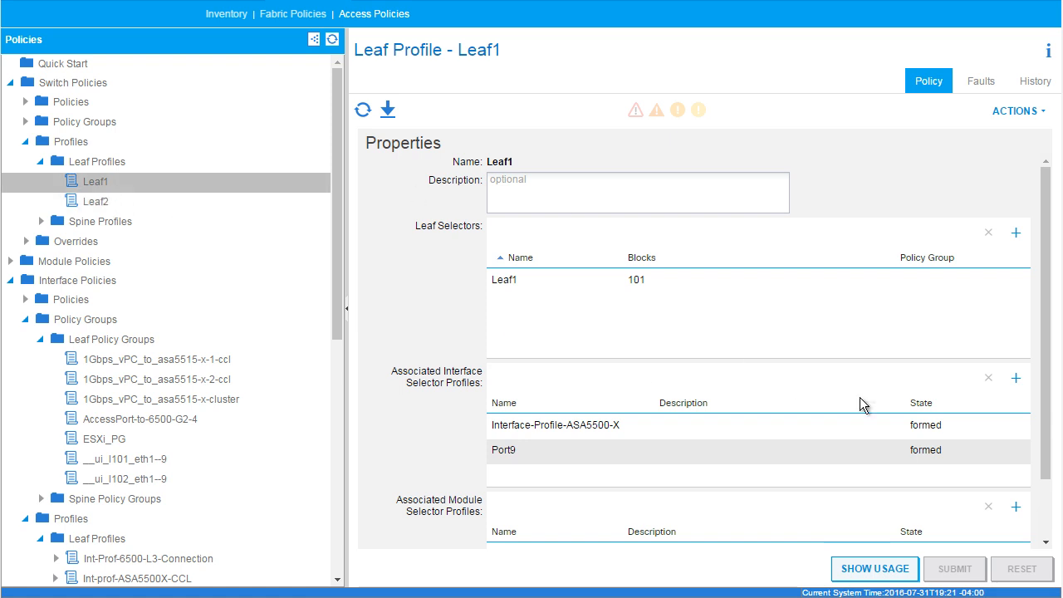
# Associate the interface selector profile Int-Prof-6500-L3-Connection with the Leaf1 switch profile.
pyautogui.click(1015, 379)
pyautogui.click(615, 220)
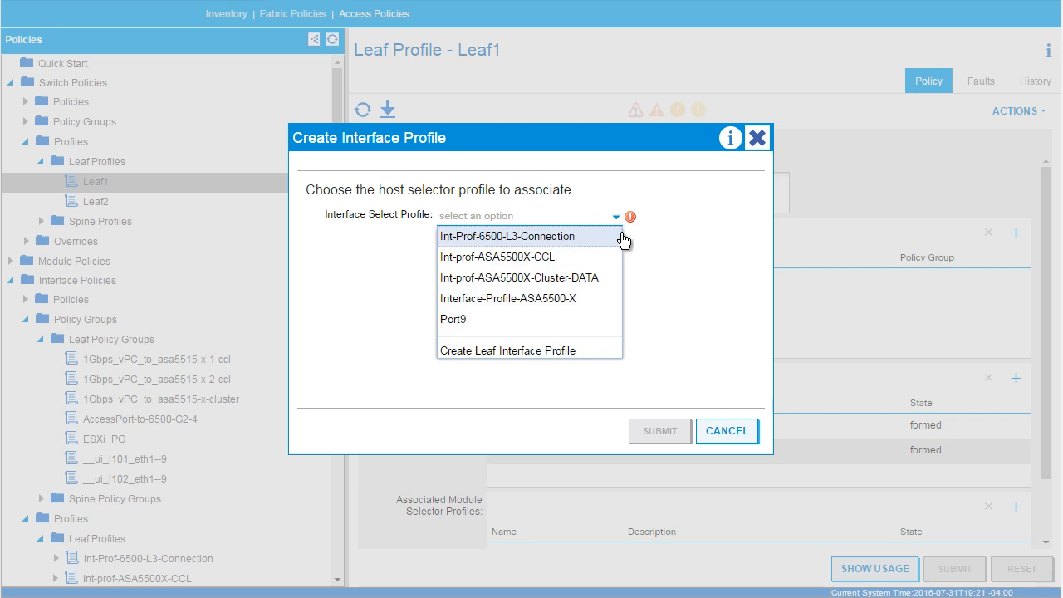
pyautogui.click(531, 238)
pyautogui.click(658, 432)
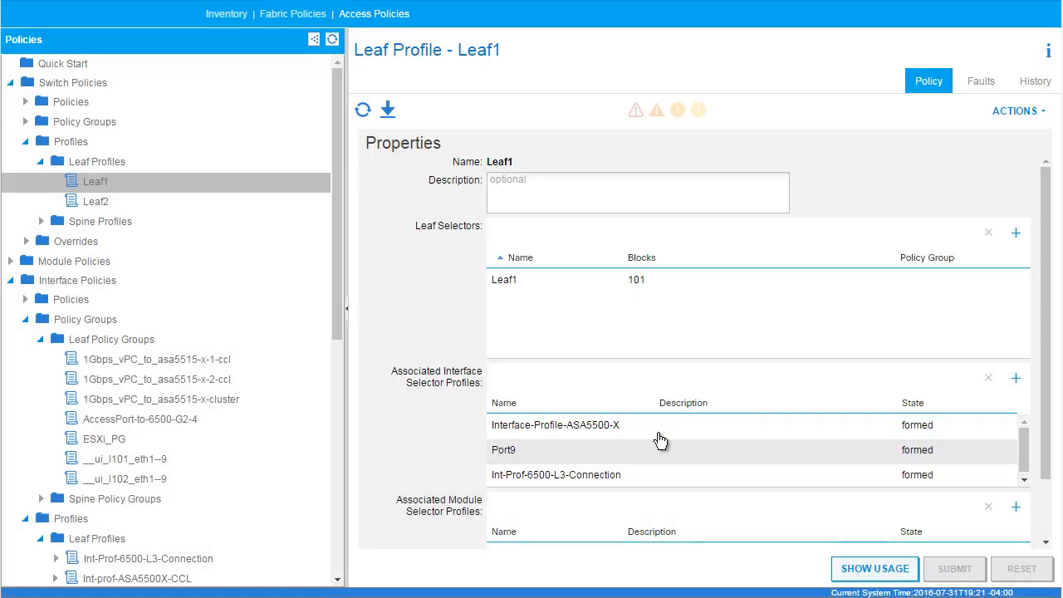
# Open the physical interface eth1/3 of Leaf1 (Node-101) in the fabric inventory.
pyautogui.moveTo(1046, 332); pyautogui.dragTo(1055, 496)
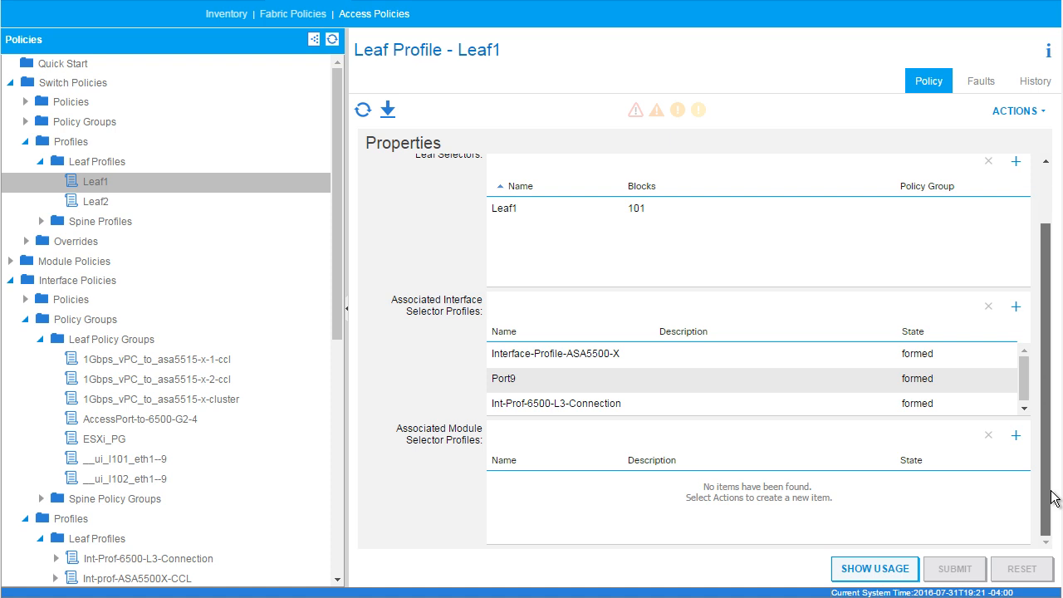
pyautogui.scroll(2, 1053, 475)
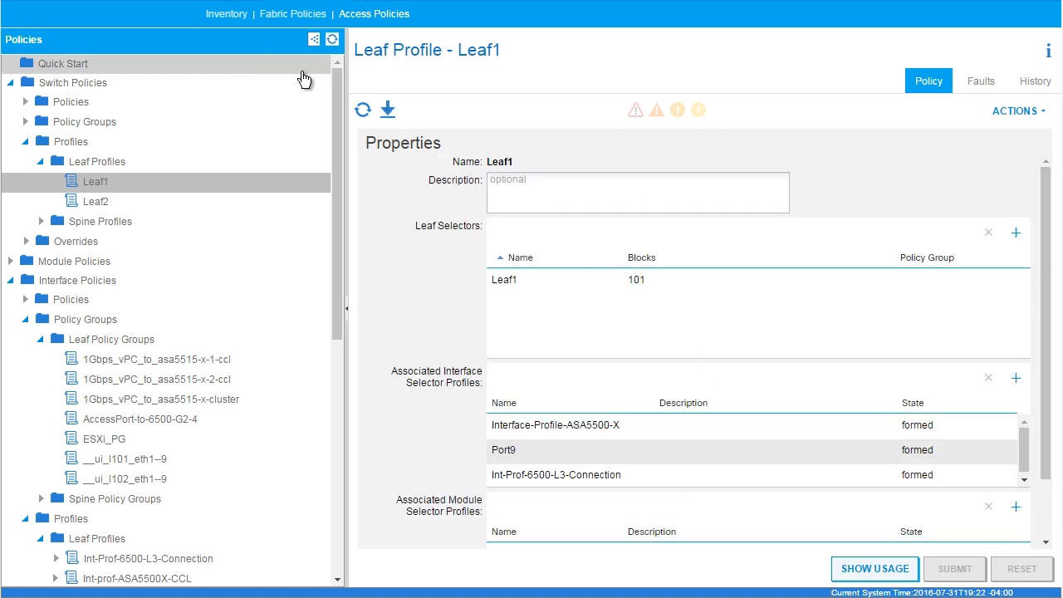
pyautogui.click(234, 15)
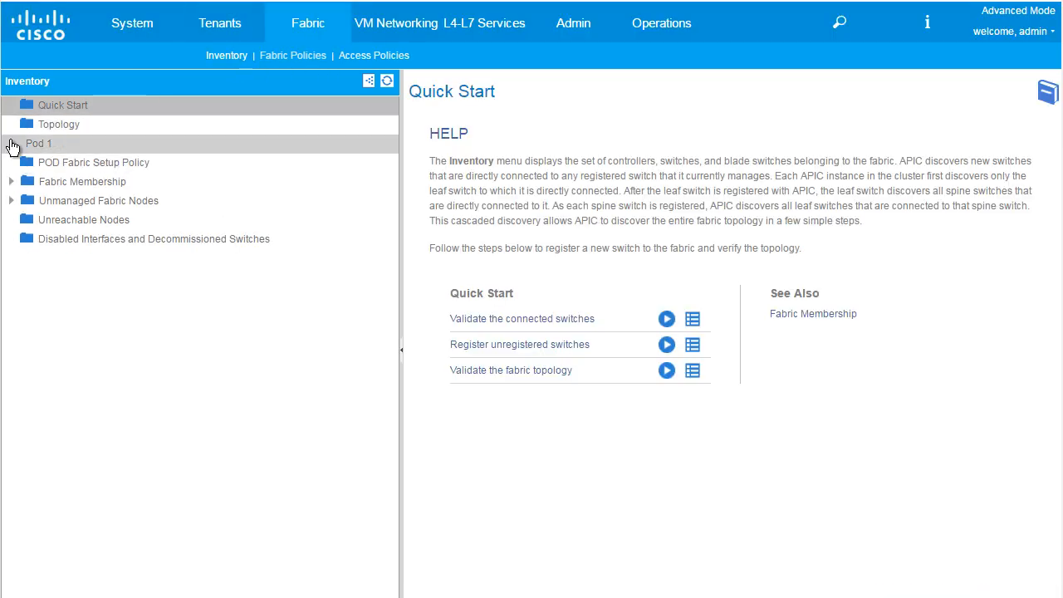
pyautogui.click(11, 143)
pyautogui.click(25, 162)
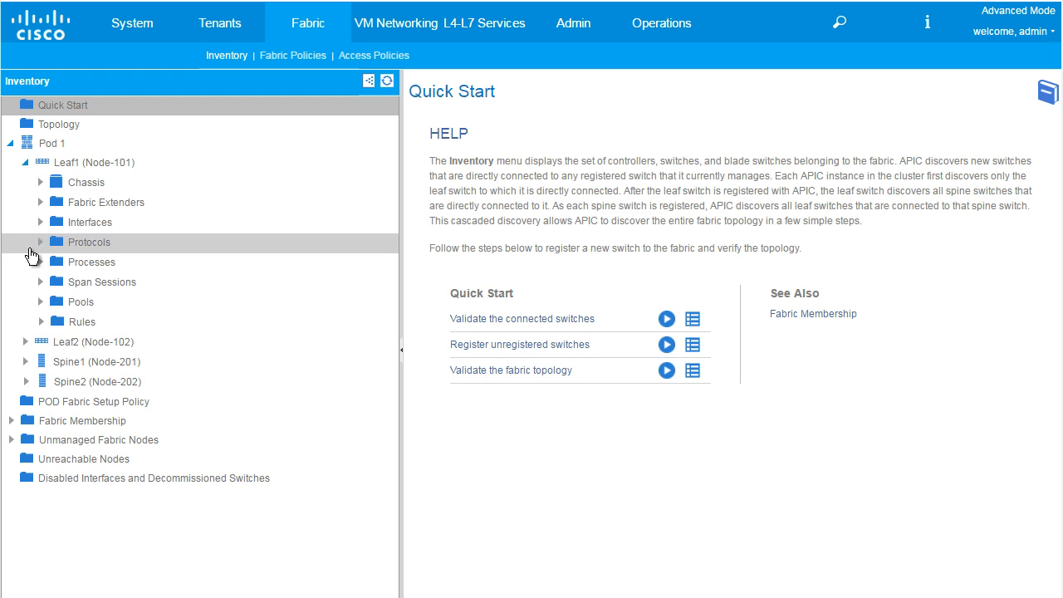
pyautogui.click(33, 242)
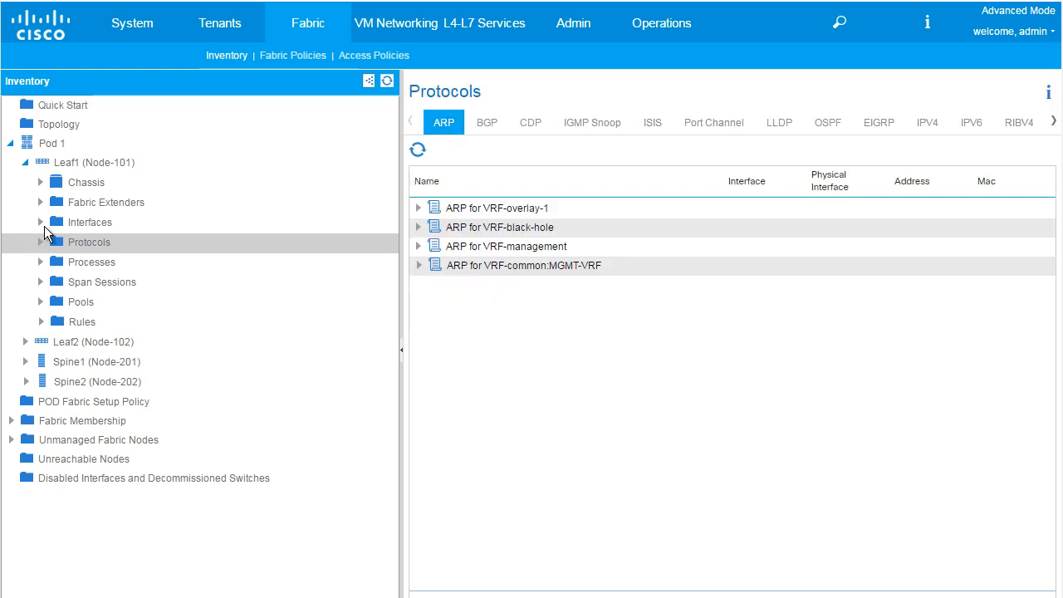
pyautogui.click(43, 225)
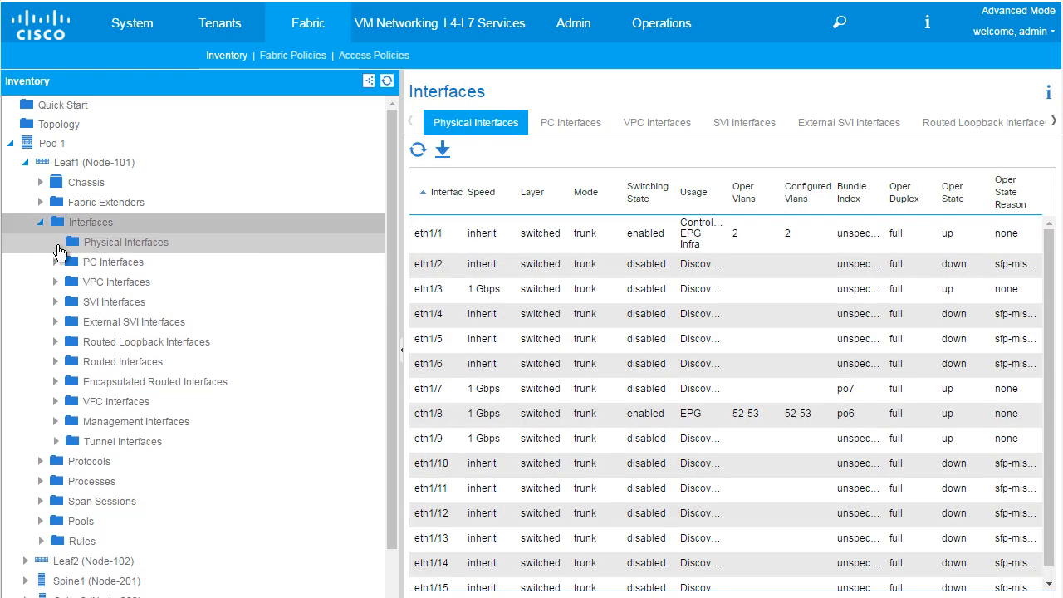
pyautogui.click(56, 244)
pyautogui.scroll(-3, 392, 229)
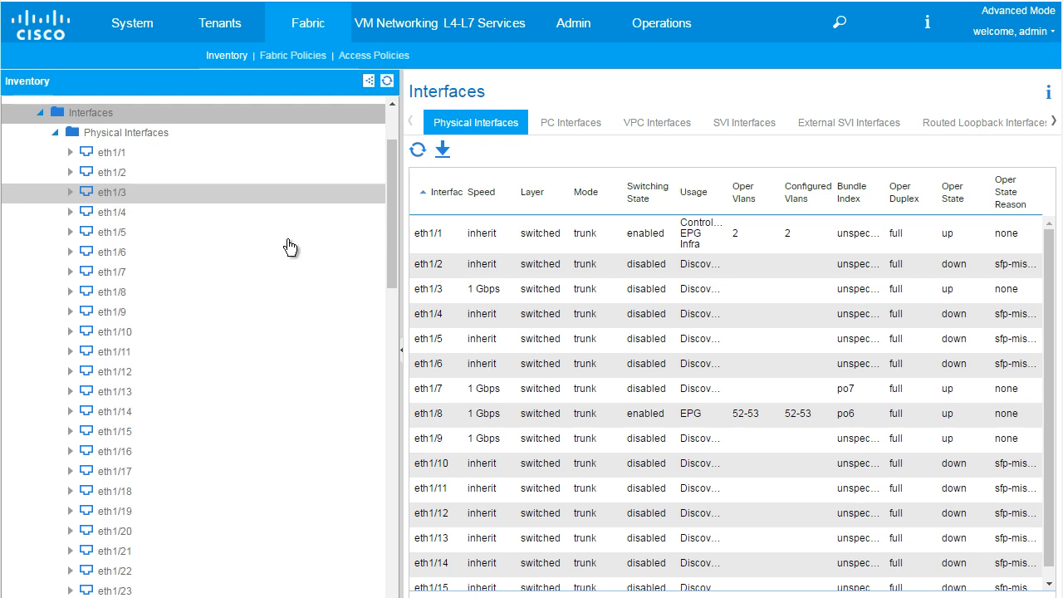
pyautogui.click(103, 196)
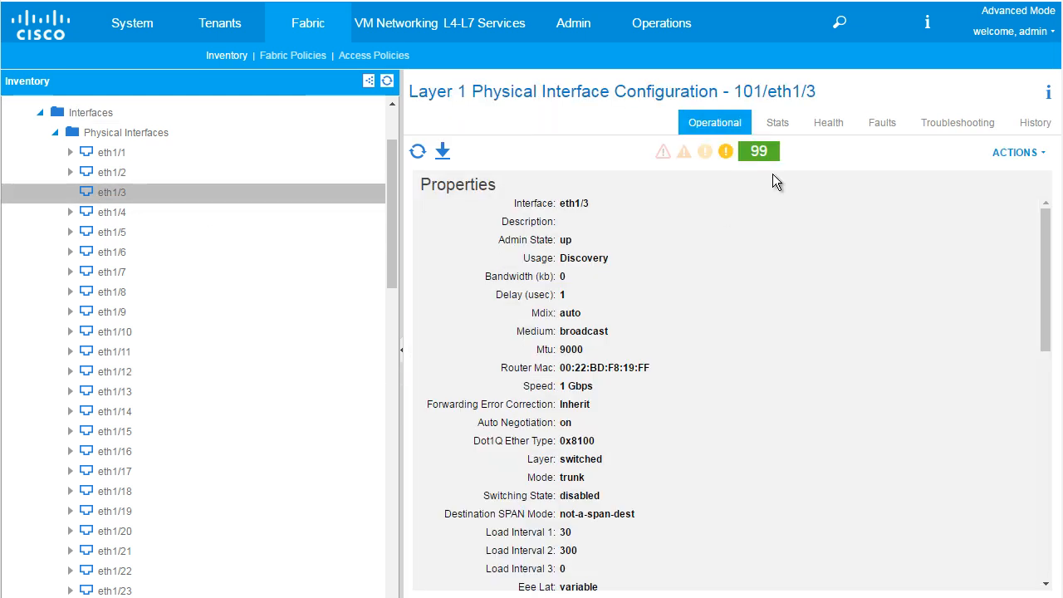
# Check the faults reported for interface eth1/3, including their lifecycle and description.
pyautogui.moveTo(734, 154)
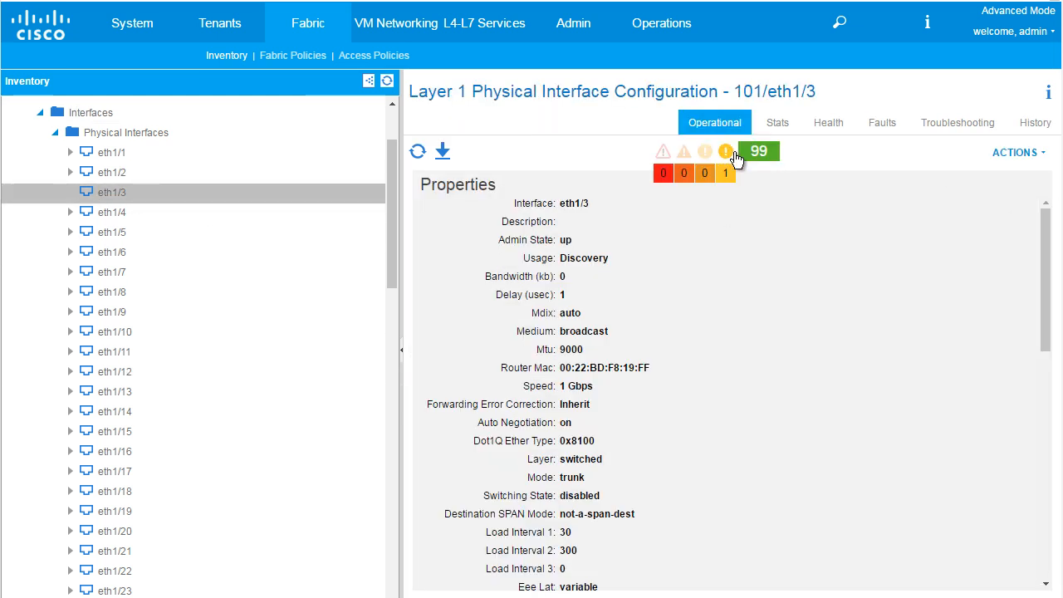
pyautogui.click(865, 125)
pyautogui.moveTo(584, 584); pyautogui.dragTo(847, 573)
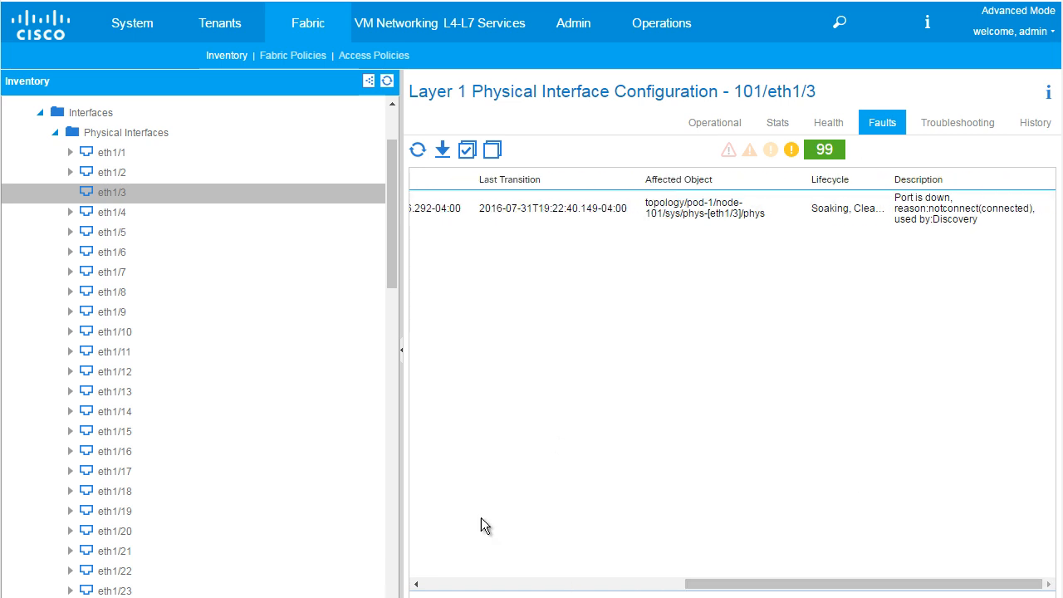
# Check the attached entity profile in the operational properties of interface eth1/3.
pyautogui.click(713, 122)
pyautogui.scroll(-1, 1048, 241)
pyautogui.moveTo(1050, 251); pyautogui.dragTo(1043, 459)
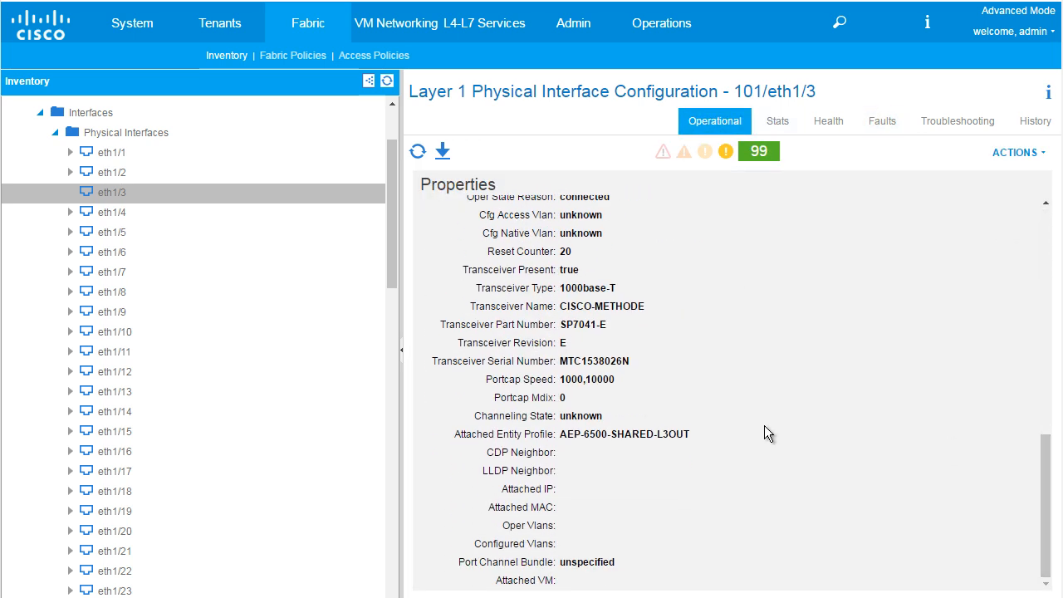
pyautogui.moveTo(561, 434); pyautogui.dragTo(690, 434)
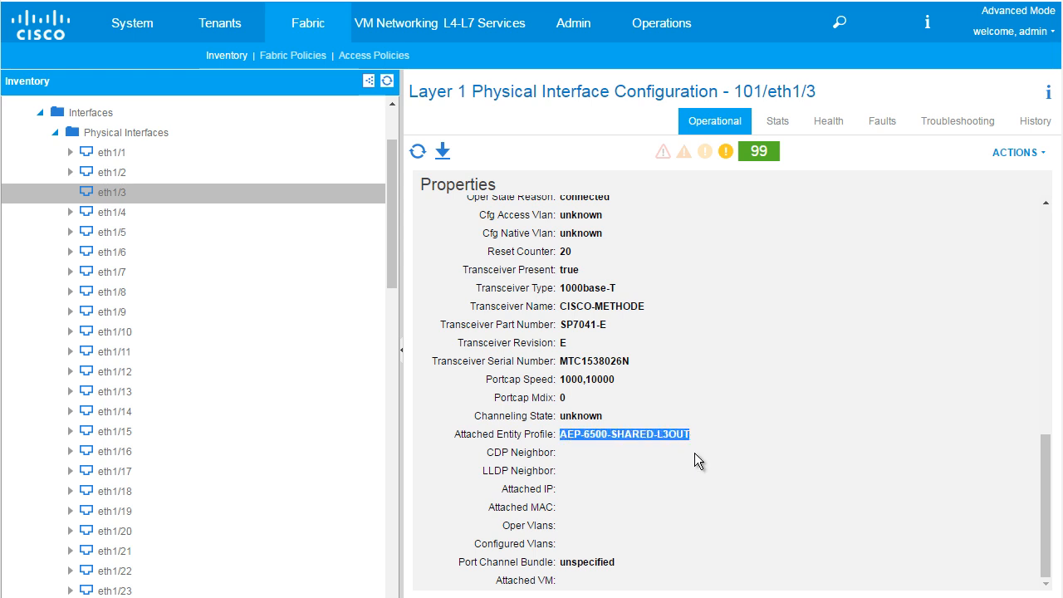
pyautogui.click(719, 450)
pyautogui.moveTo(1035, 522); pyautogui.dragTo(1032, 237)
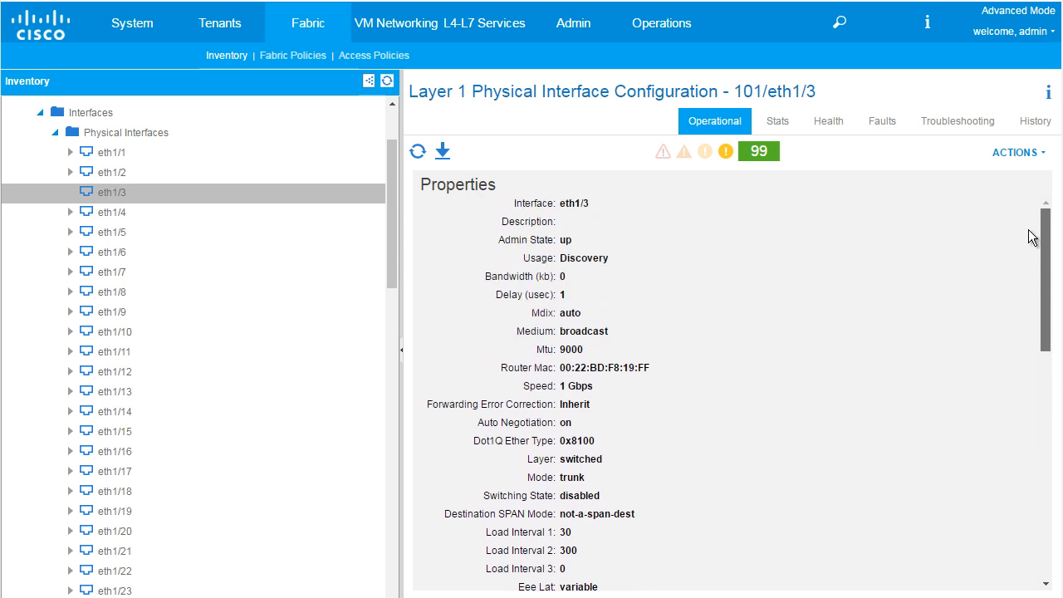
# Start a new routed outside under the common tenant's external routed networks, name it SHARED-L3-OUT and enable BGP.
pyautogui.click(237, 23)
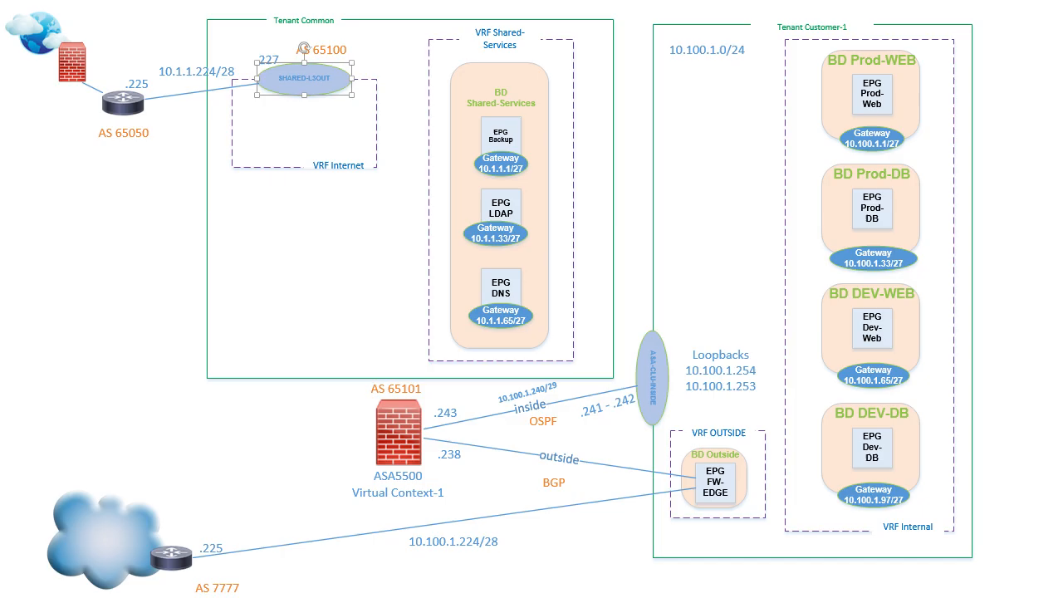
pyautogui.click(216, 91)
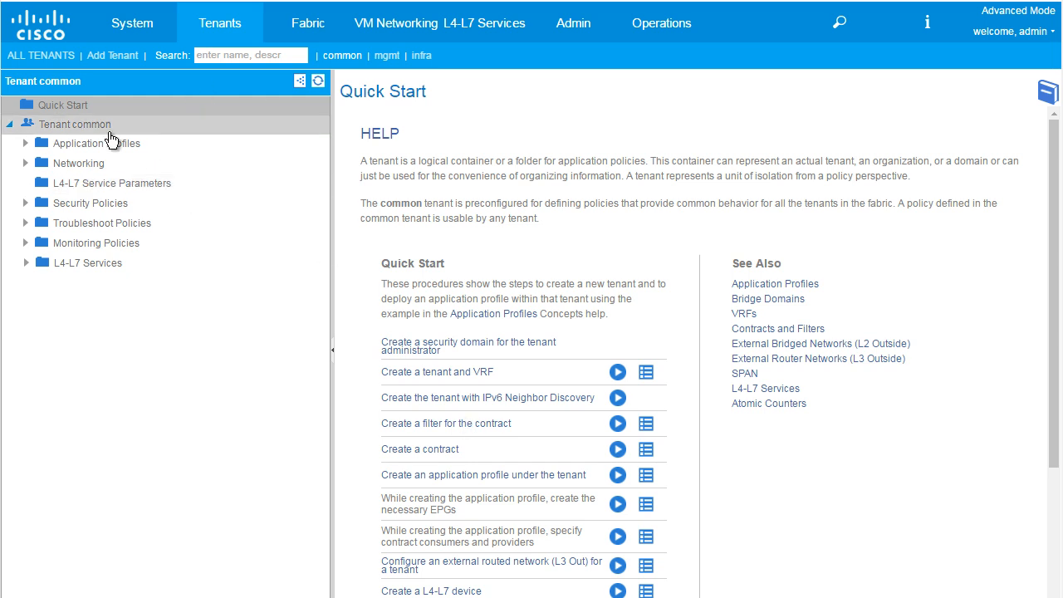
pyautogui.click(25, 163)
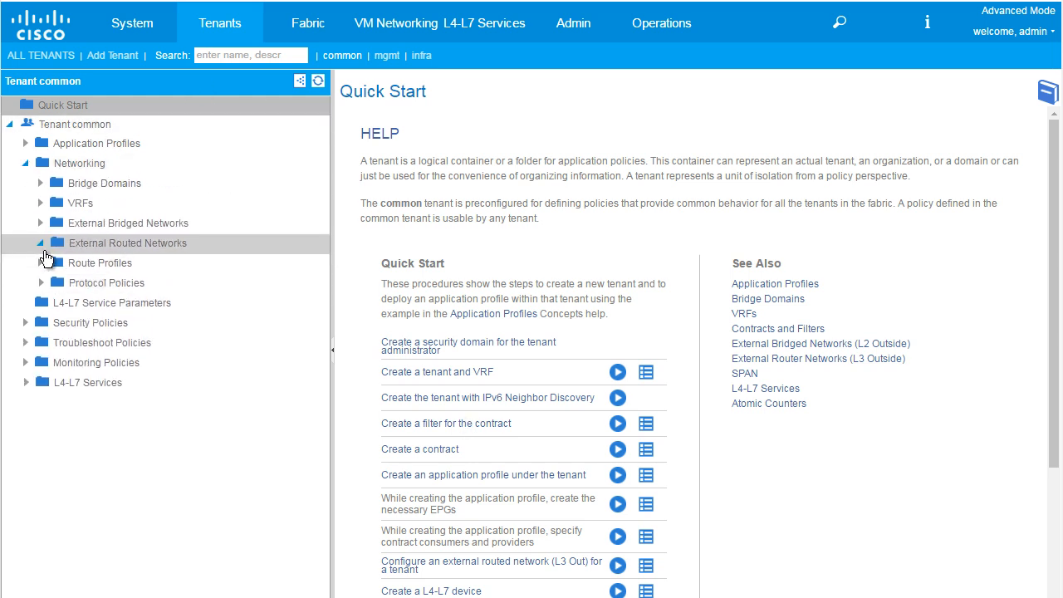
pyautogui.click(51, 249)
pyautogui.rightClick(107, 246)
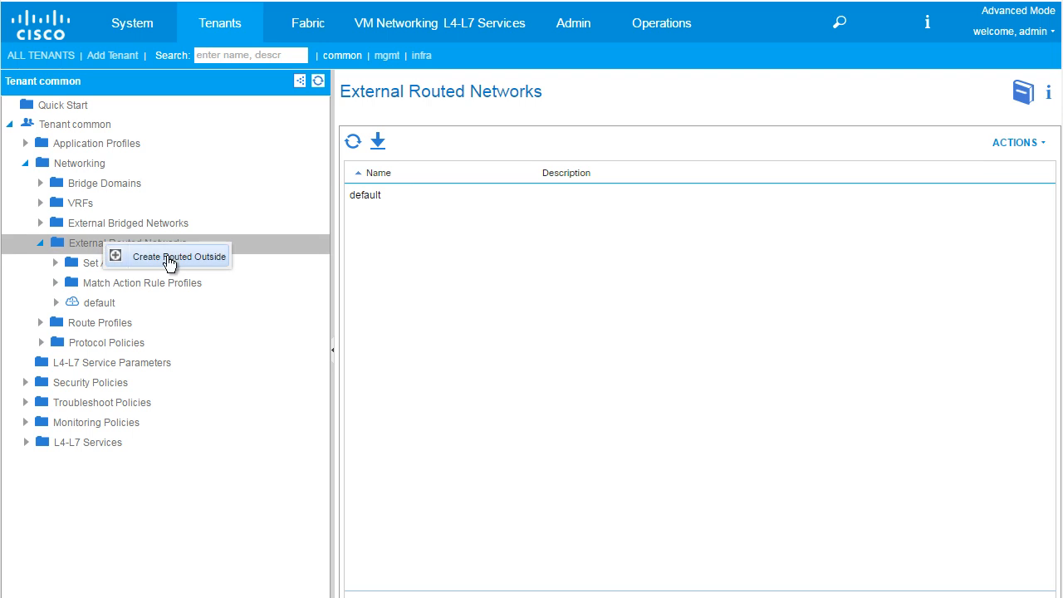
pyautogui.click(144, 258)
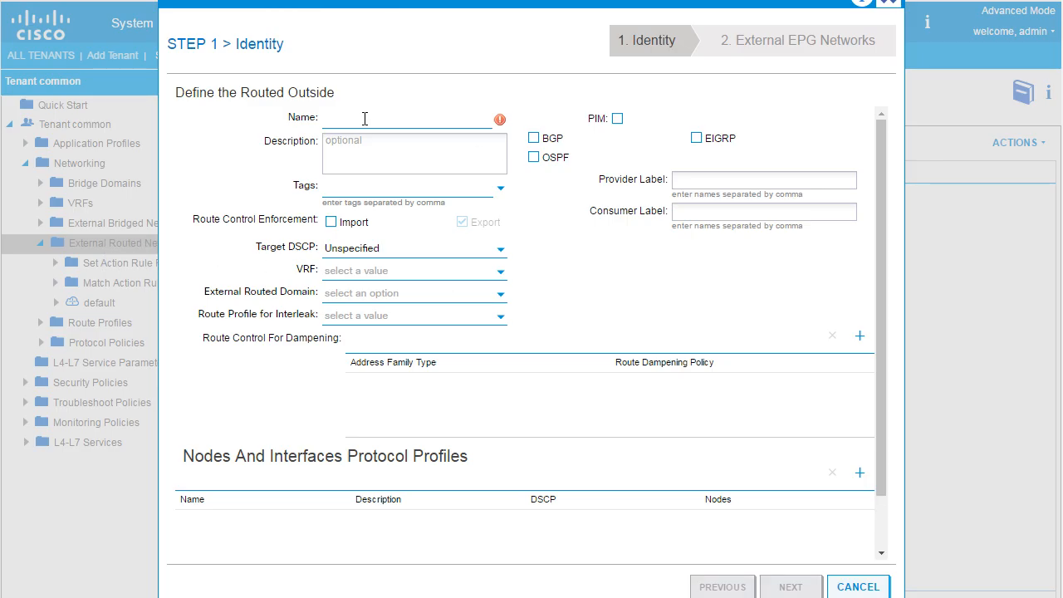
pyautogui.write('SHARED-L3-OUT')
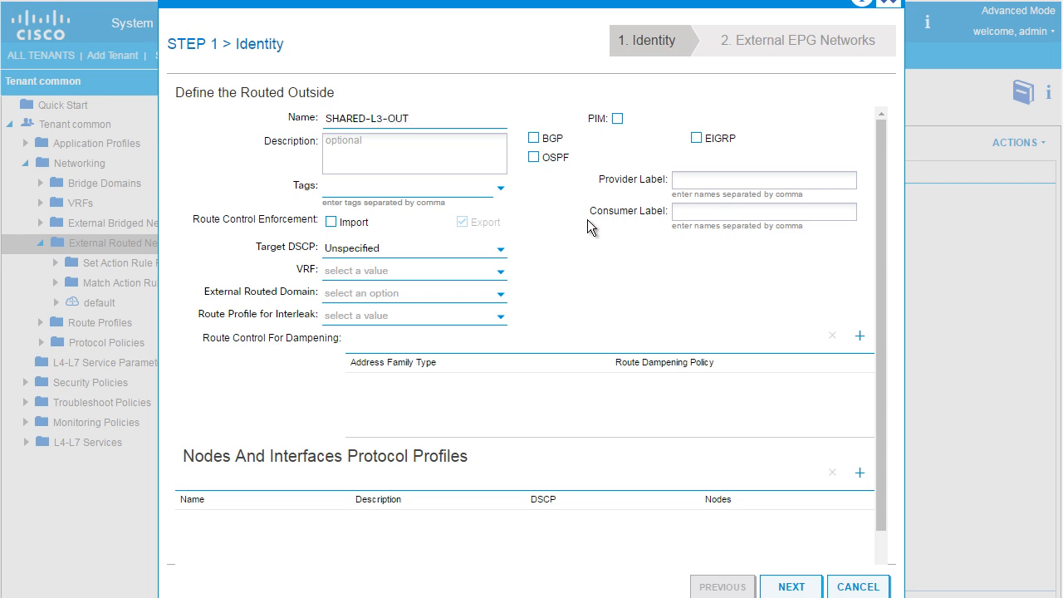
pyautogui.click(533, 138)
# Create a VRF named Internet from the routed outside's VRF choices, keeping the default policy enforcement.
pyautogui.click(498, 274)
pyautogui.click(498, 277)
pyautogui.click(499, 272)
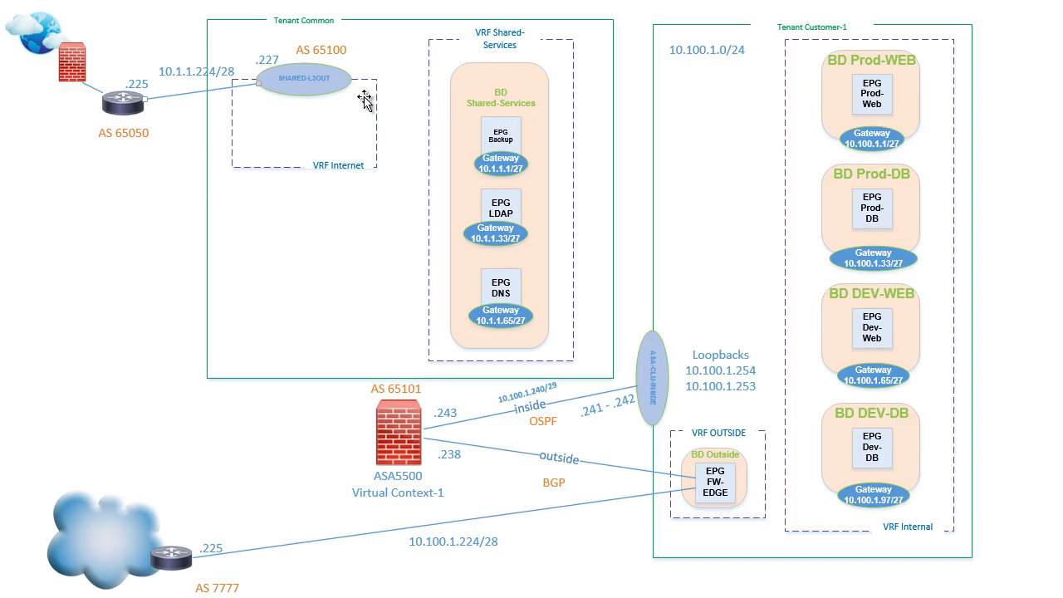
pyautogui.click(351, 166)
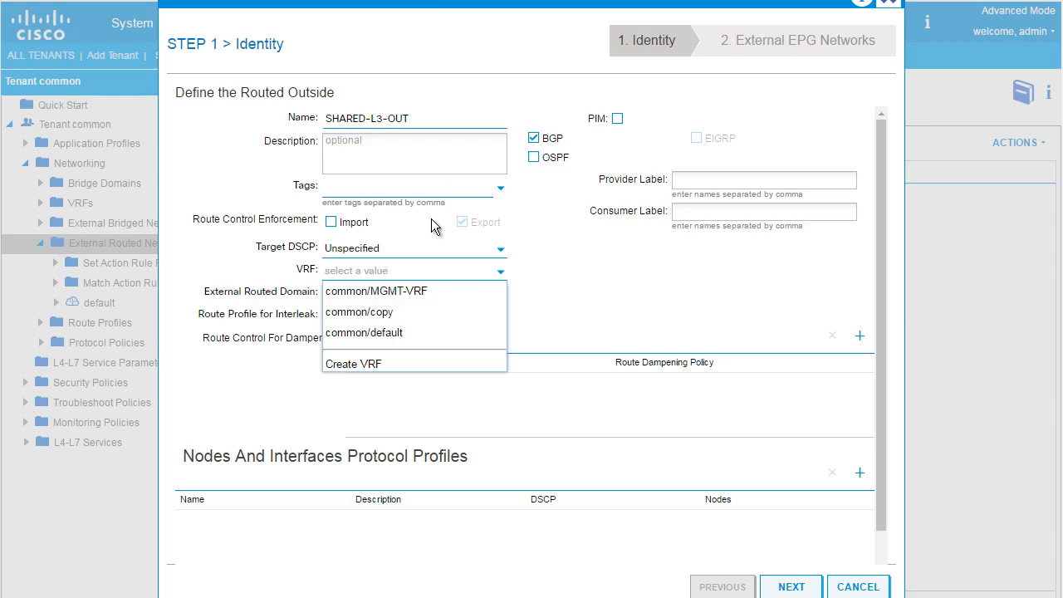
pyautogui.click(356, 364)
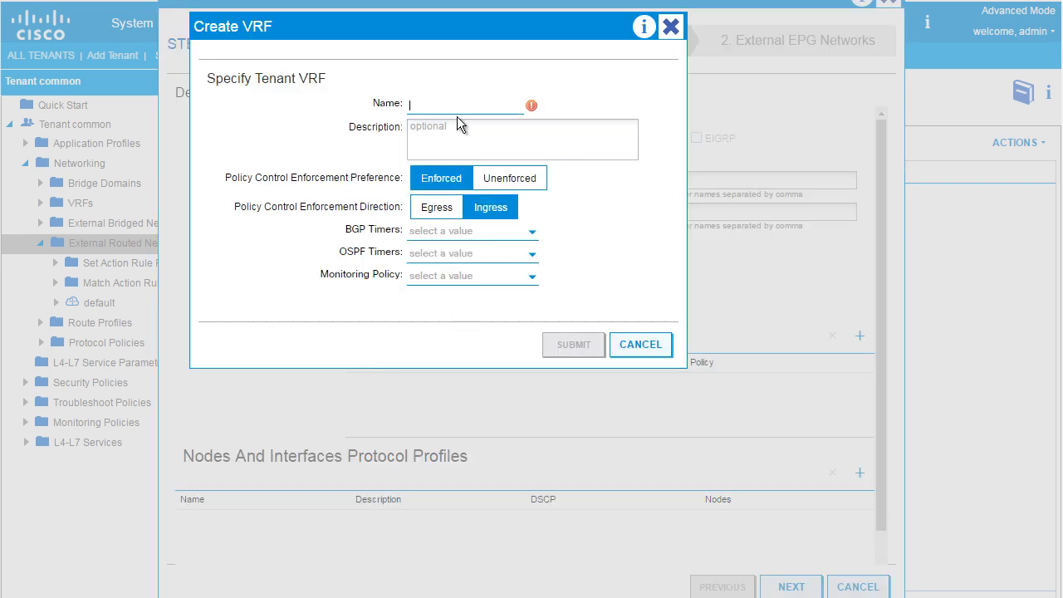
pyautogui.write('Int')
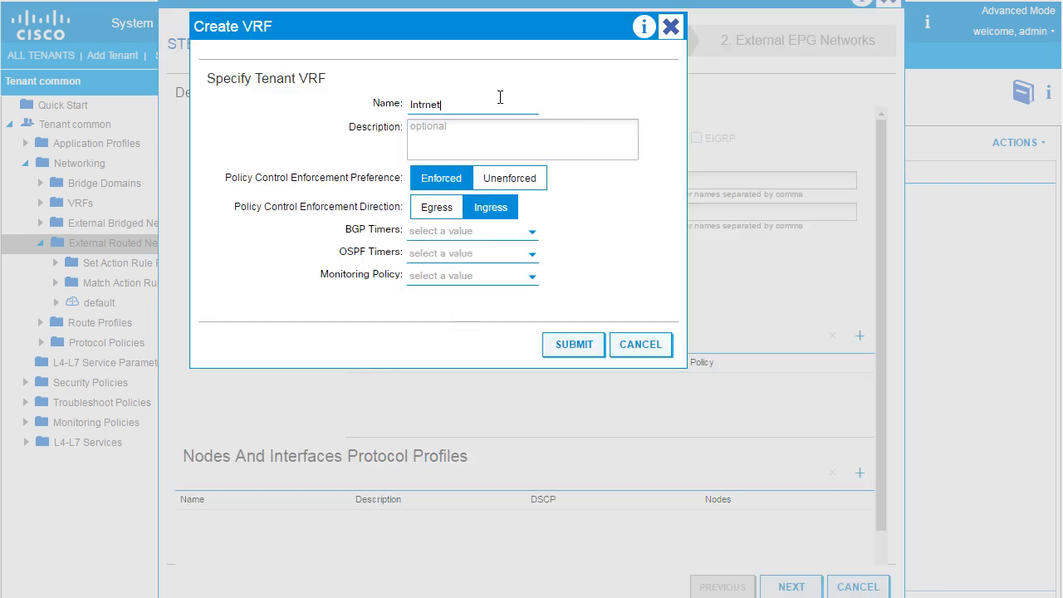
pyautogui.write('ernet')
pyautogui.click(592, 344)
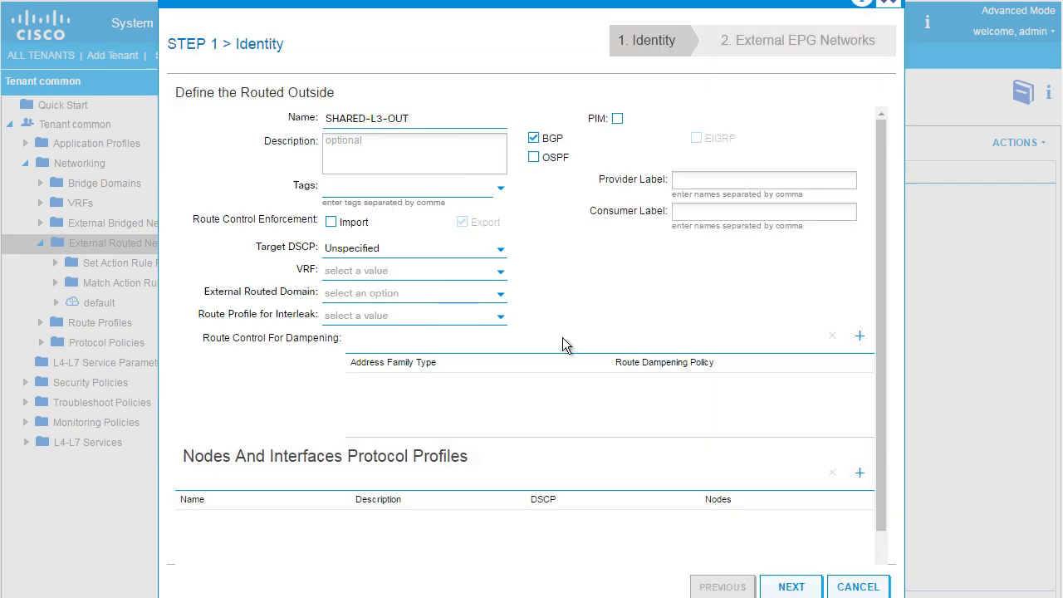
# Assign VRF common/Internet and external routed domain 6500-L3-Connection to the routed outside.
pyautogui.click(480, 275)
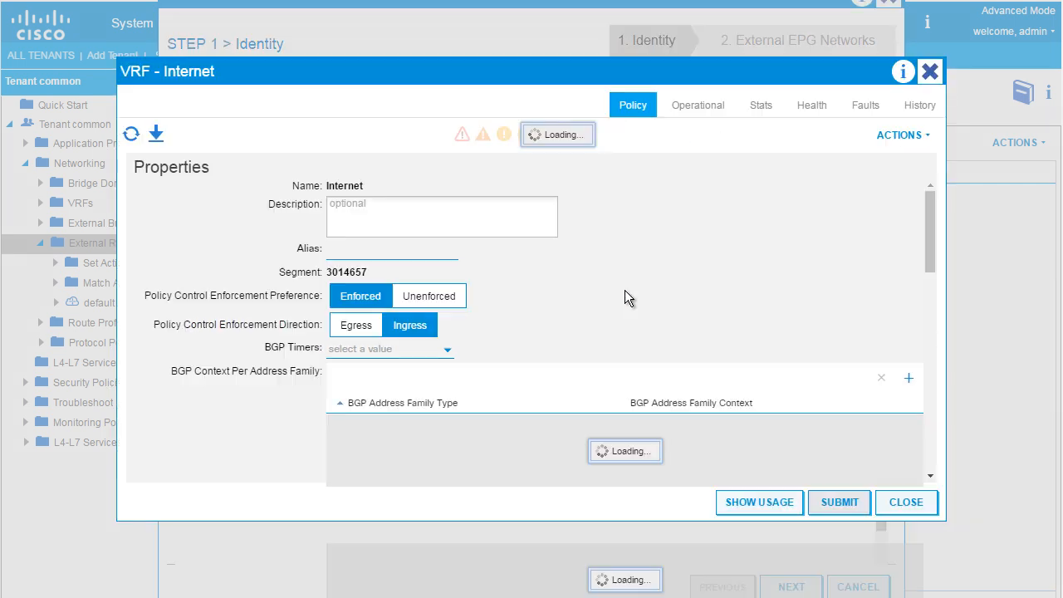
pyautogui.click(906, 503)
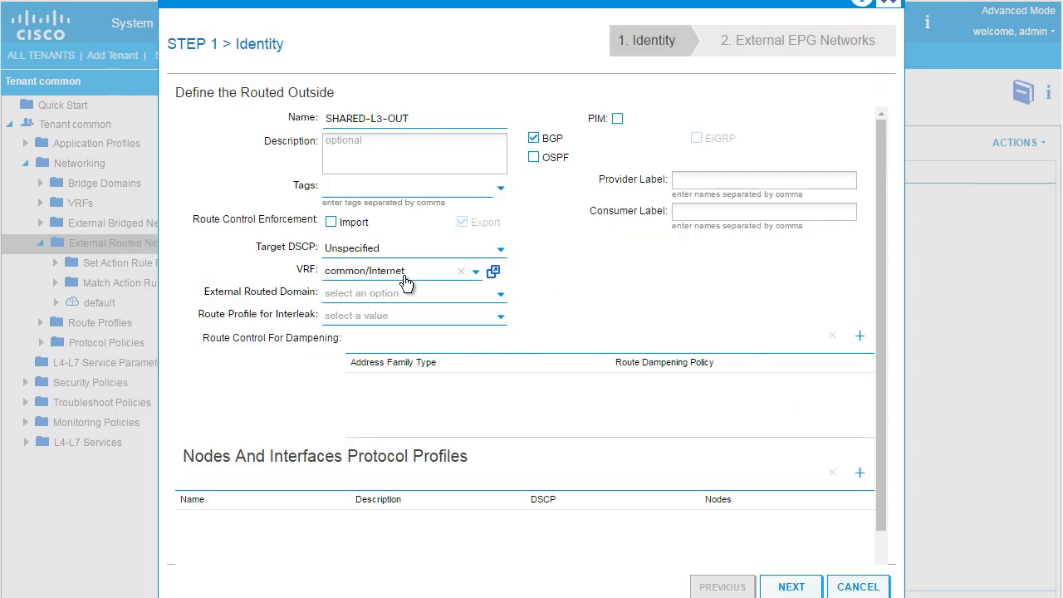
pyautogui.click(476, 272)
pyautogui.click(406, 334)
pyautogui.click(500, 296)
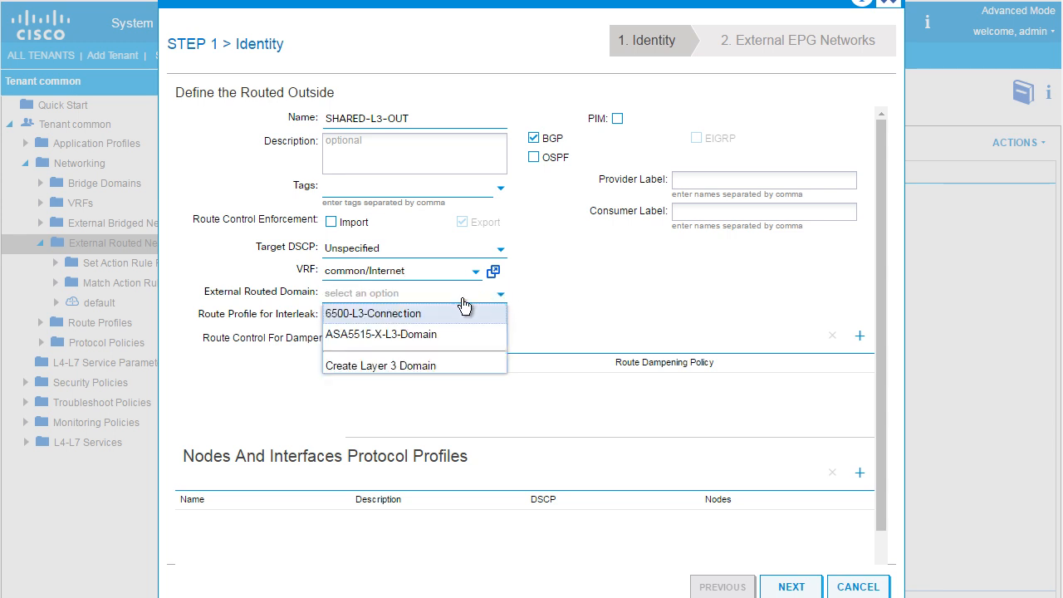
pyautogui.click(372, 316)
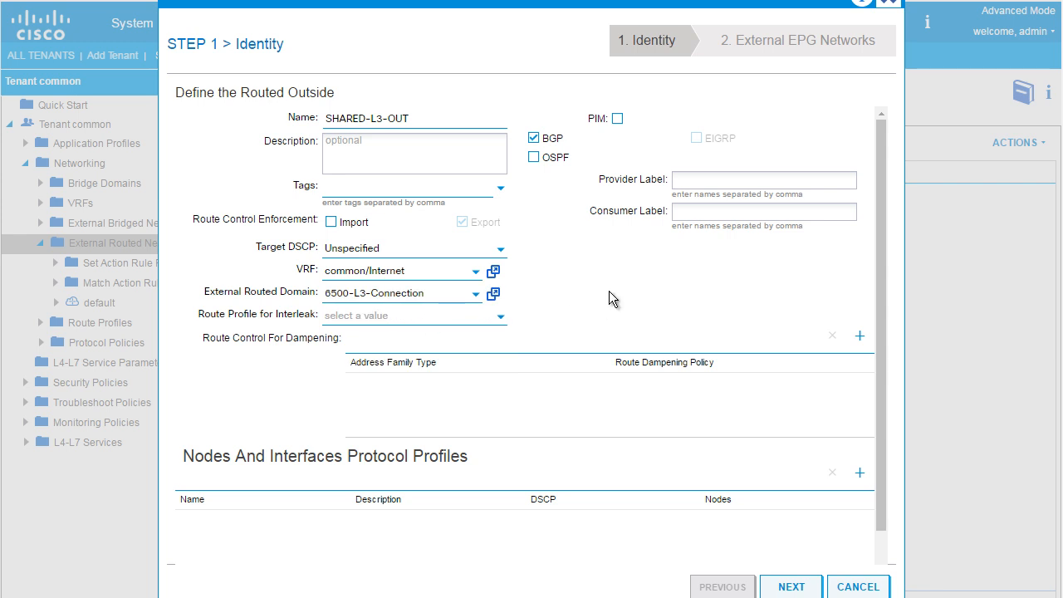
# Start a new node profile for the routed outside and name it Node-profile.
pyautogui.moveTo(881, 207); pyautogui.dragTo(872, 299)
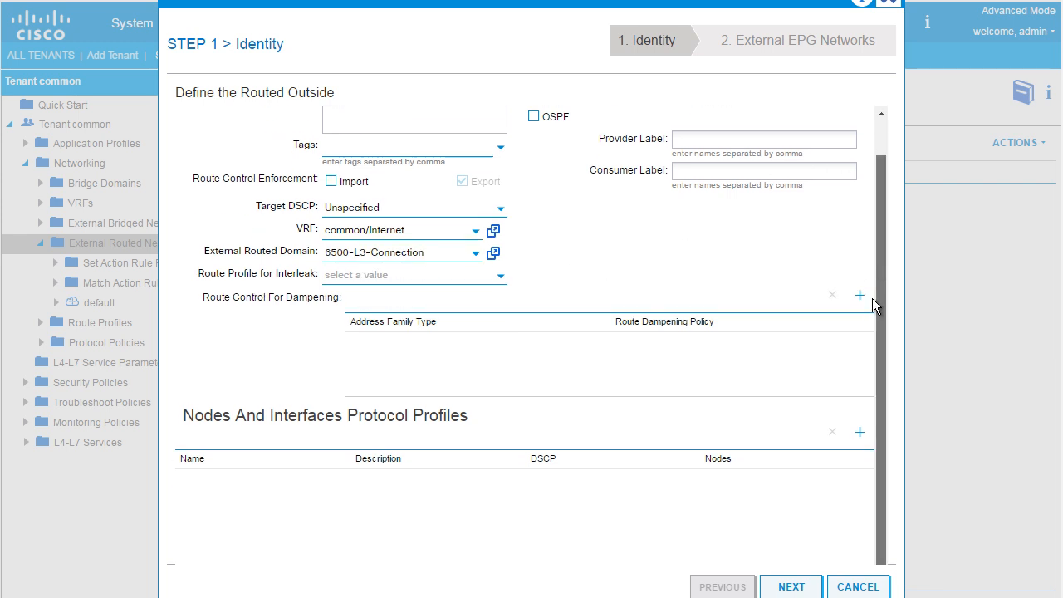
pyautogui.click(858, 438)
pyautogui.write('Niod')
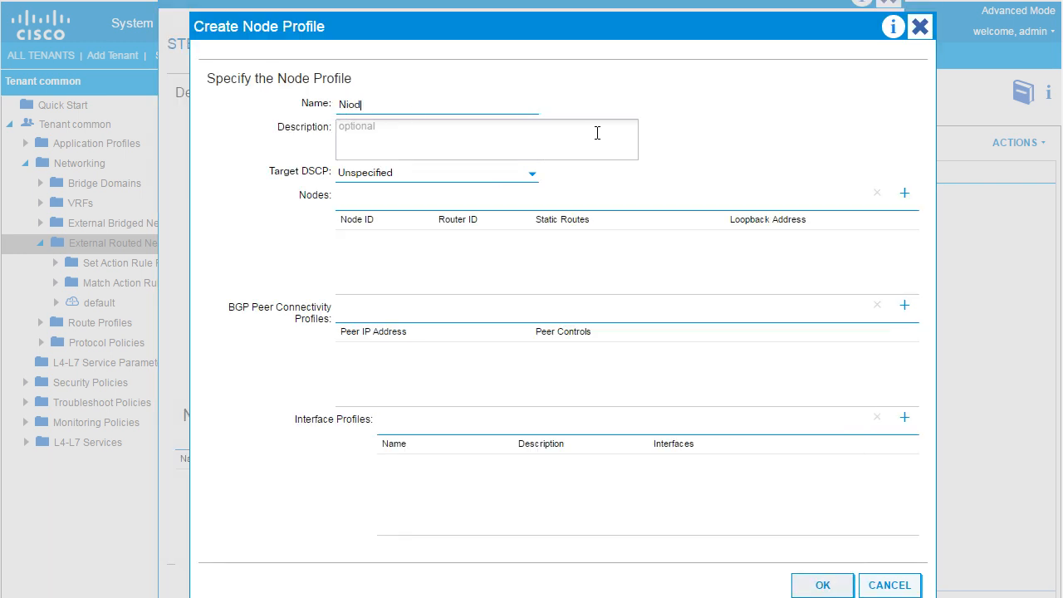
pyautogui.write('-prof')
# Add node Leaf1 (Node-101) to the node profile with router ID 10.1.1.254, also used as its loopback address.
pyautogui.click(904, 198)
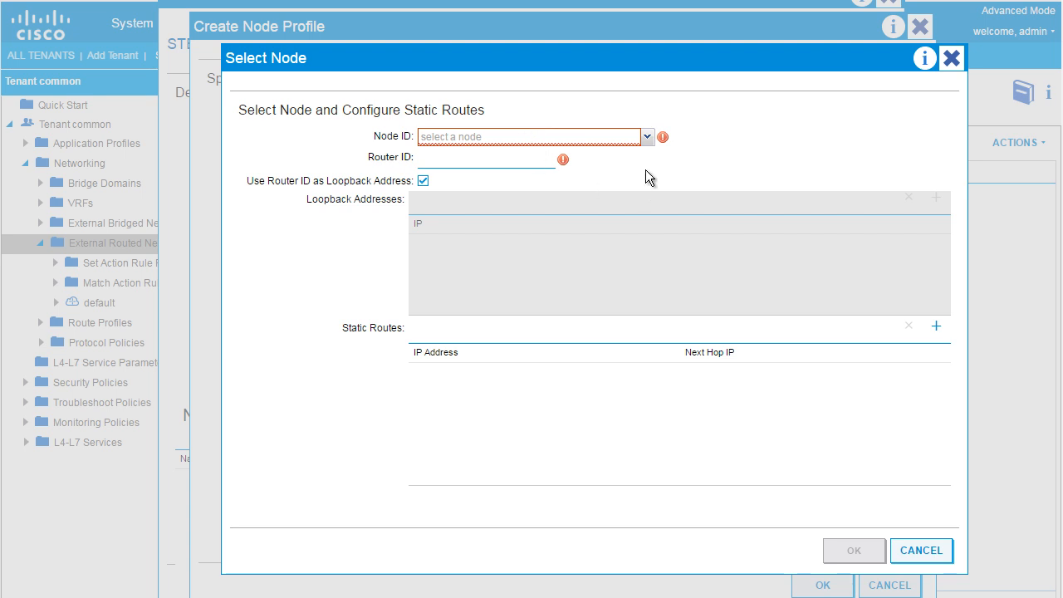
pyautogui.click(646, 136)
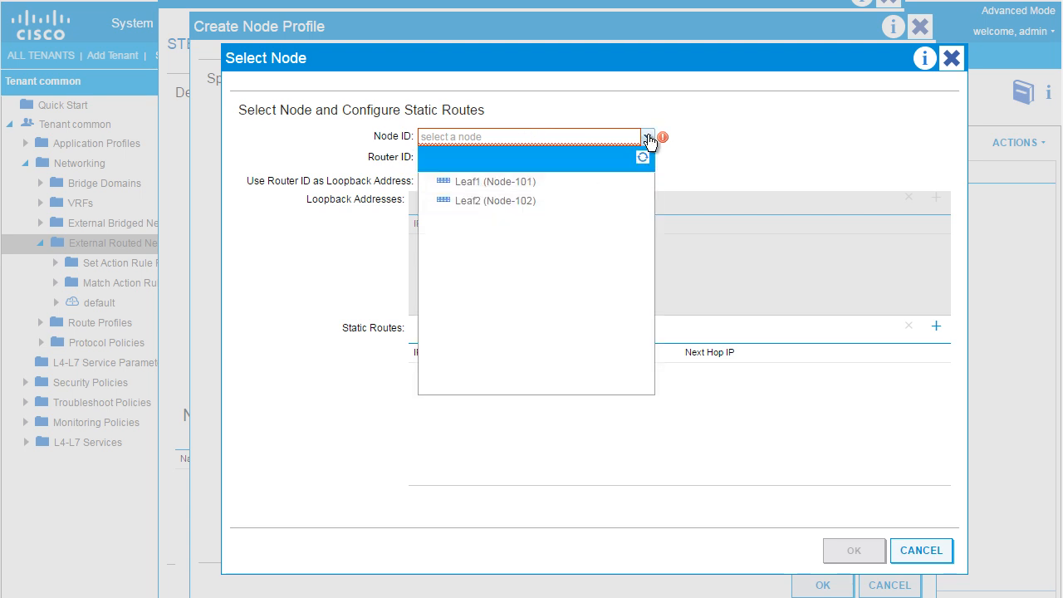
pyautogui.click(474, 185)
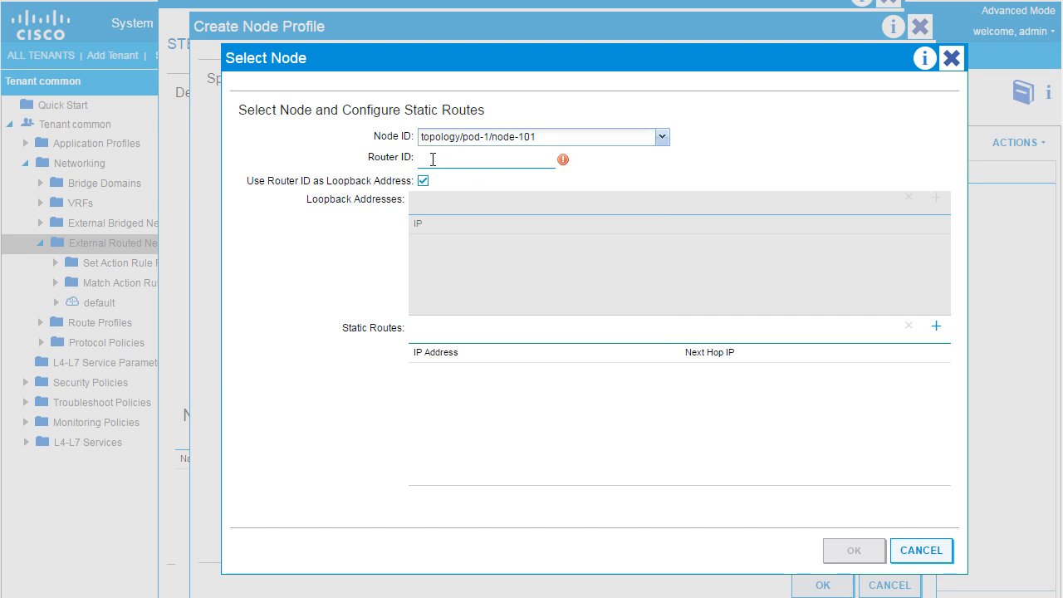
pyautogui.write('10.1.1.254')
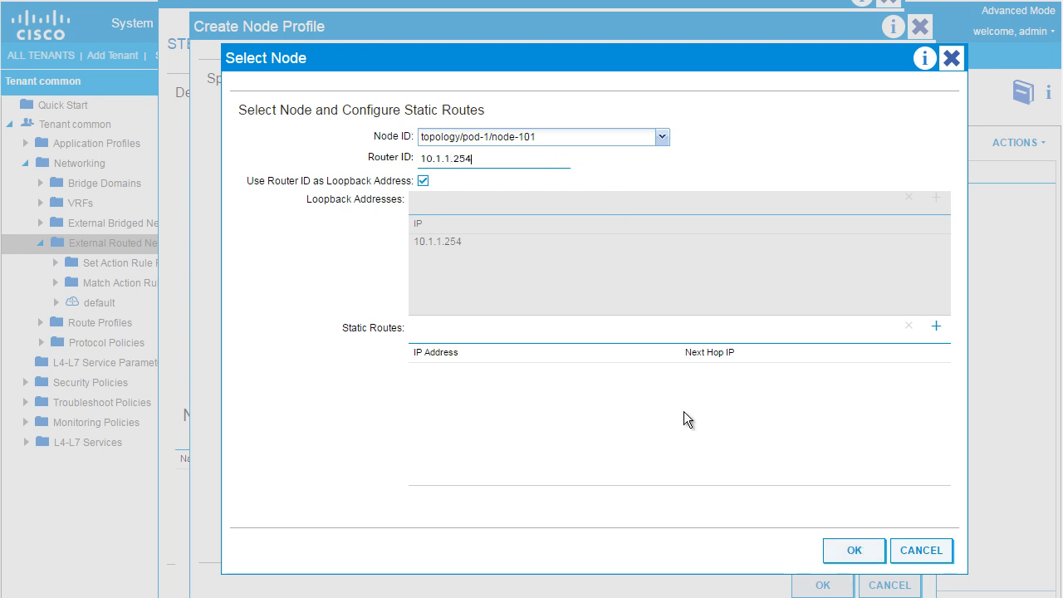
pyautogui.click(855, 550)
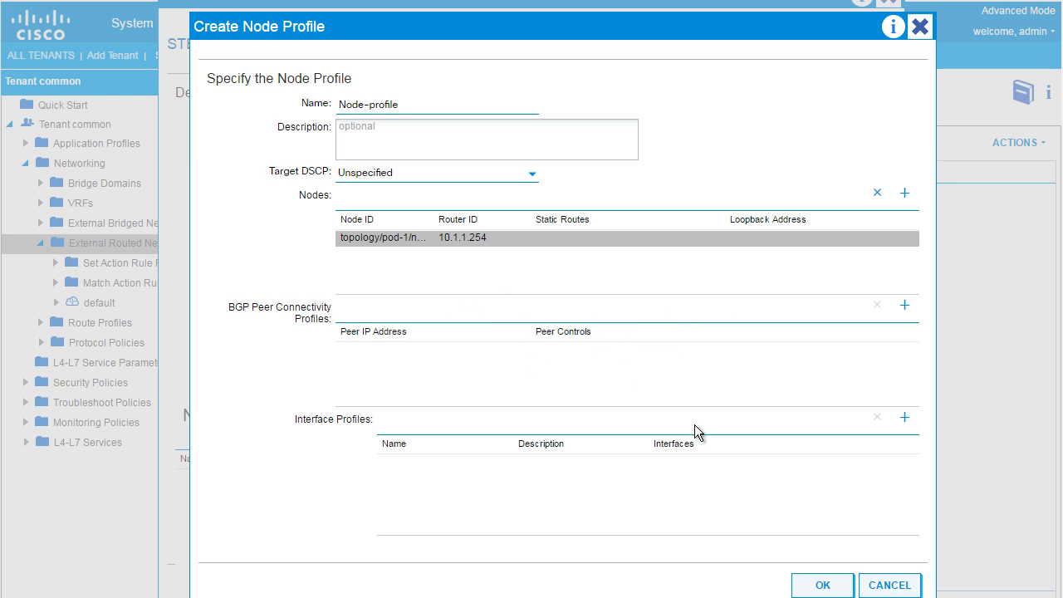
# Start an interface profile named BGP-int-prof and add a routed interface on Leaf1 (Node-101) path eth1/3.
pyautogui.click(904, 422)
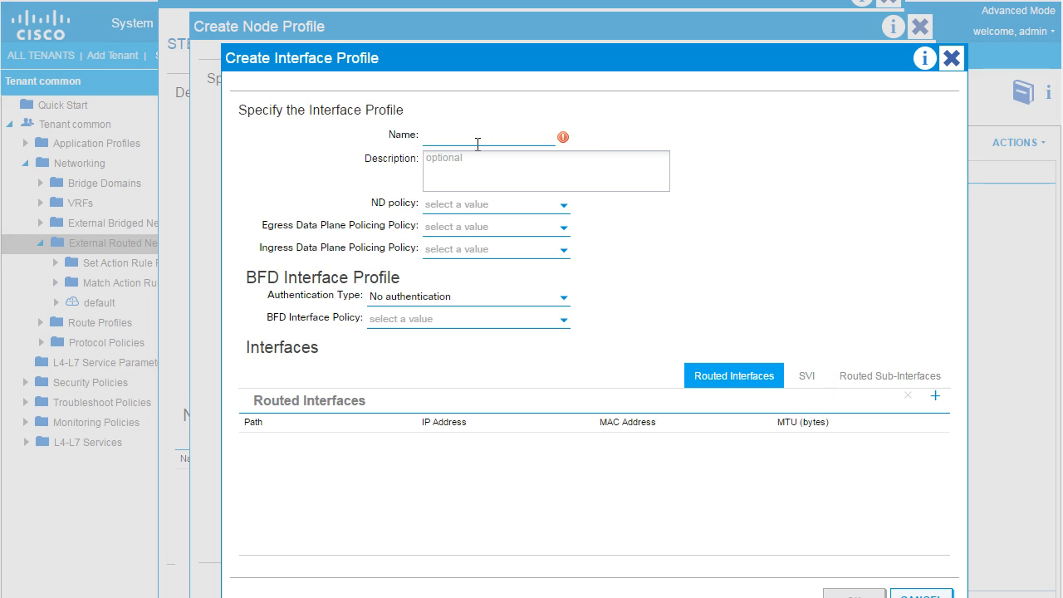
pyautogui.write('BGP-int-prof')
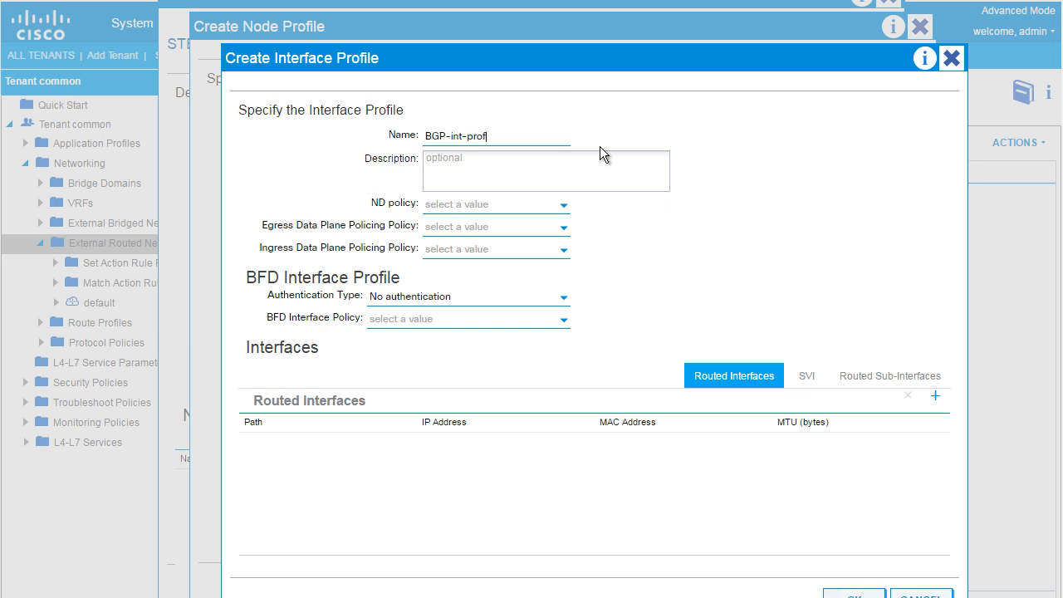
pyautogui.click(935, 396)
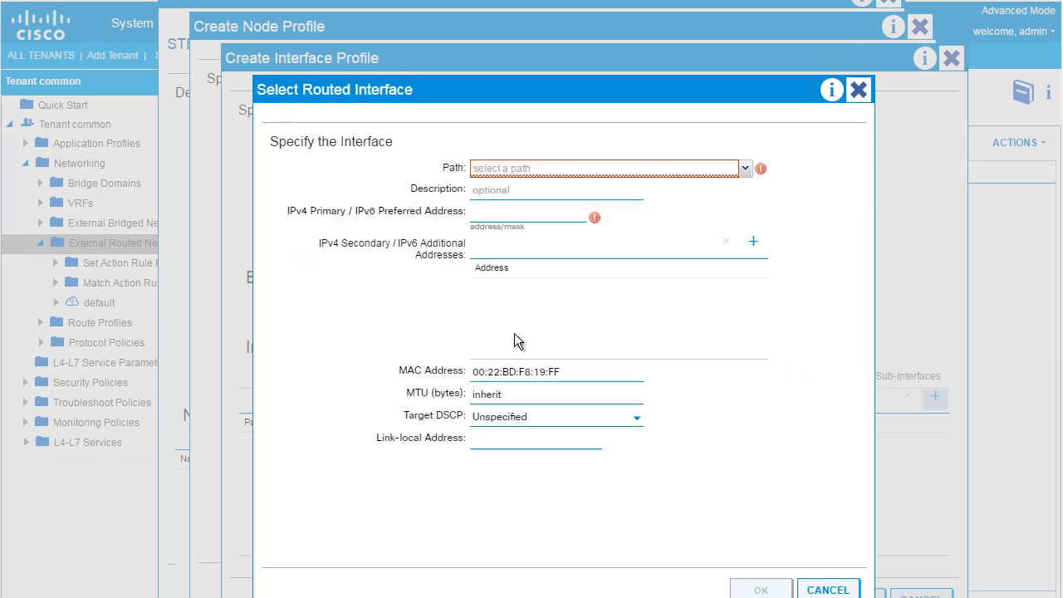
pyautogui.click(744, 170)
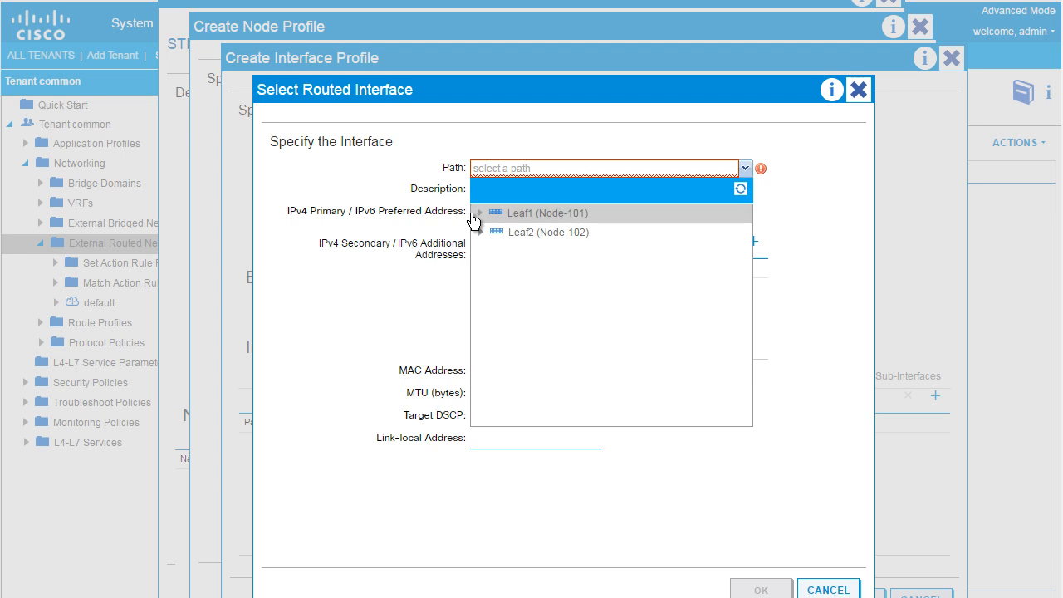
pyautogui.click(478, 214)
pyautogui.click(533, 273)
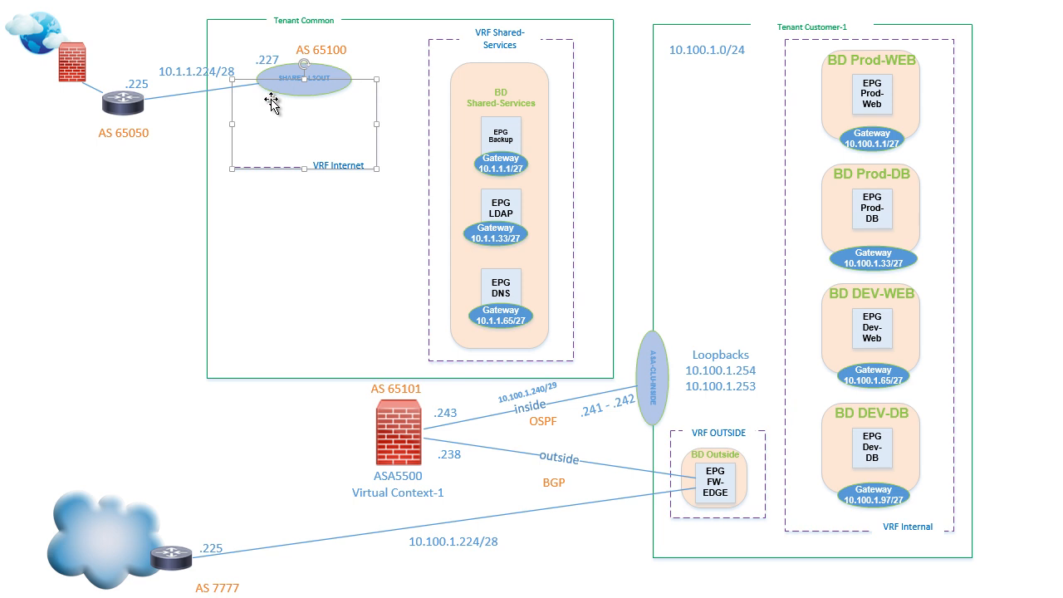
# Switch to the network diagram and copy the IP address from the 10.1.1.224/28 label on the SHARED-L3OUT link.
pyautogui.click(199, 77)
pyautogui.click(225, 79)
pyautogui.moveTo(236, 75); pyautogui.dragTo(149, 75)
pyautogui.rightClick(184, 73)
pyautogui.click(224, 103)
pyautogui.click(154, 111)
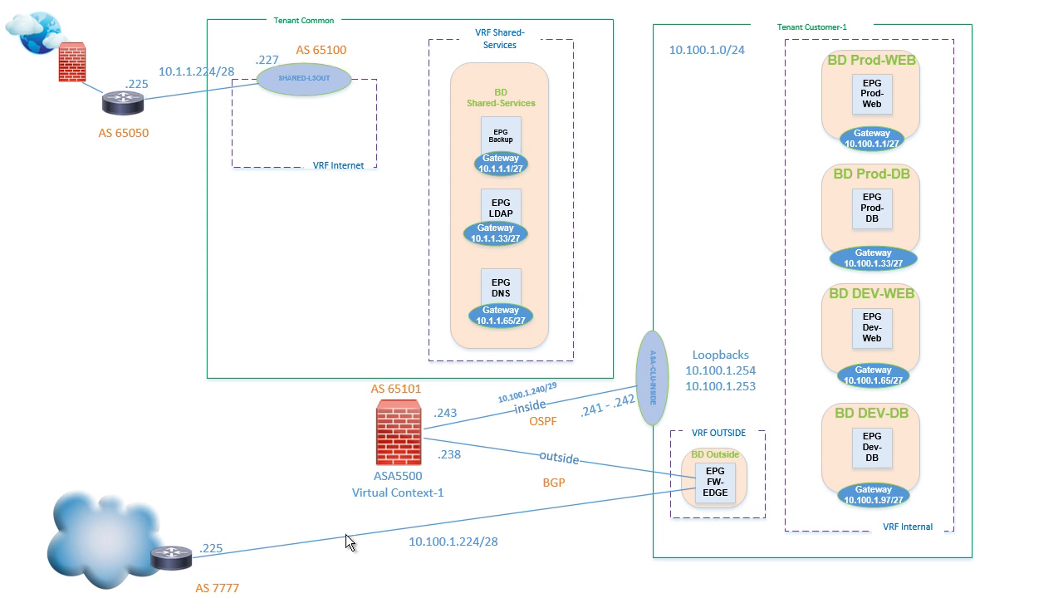
# Switch back to APIC, set the routed interface's primary IPv4 address to 10.1.1.227/28, and accept the interface.
pyautogui.hotkey('alt', 'Tab')
pyautogui.rightClick(494, 210)
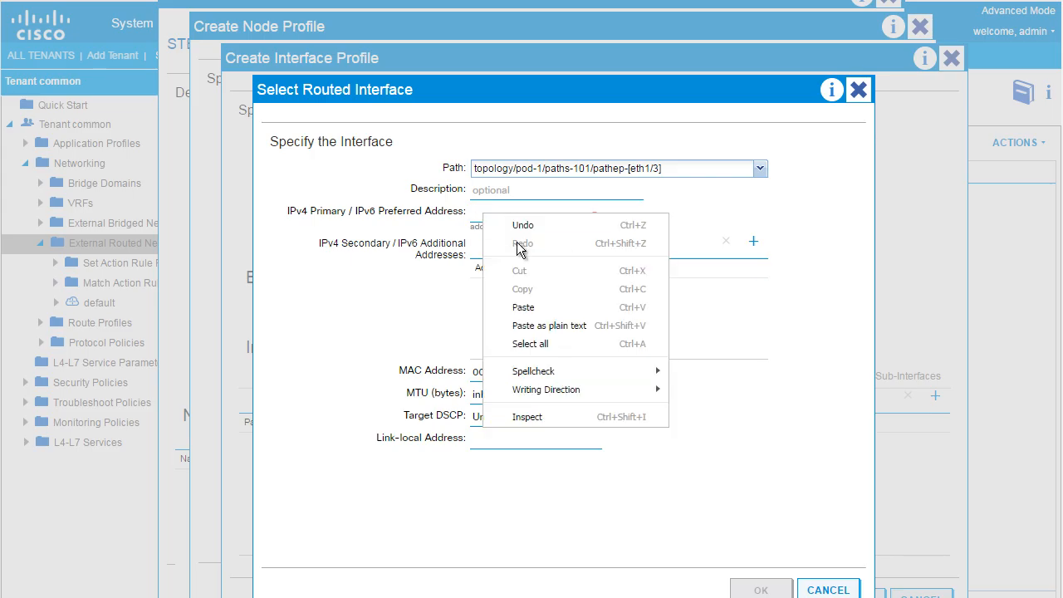
pyautogui.click(521, 301)
pyautogui.press('BackSpace')
pyautogui.write('7/28')
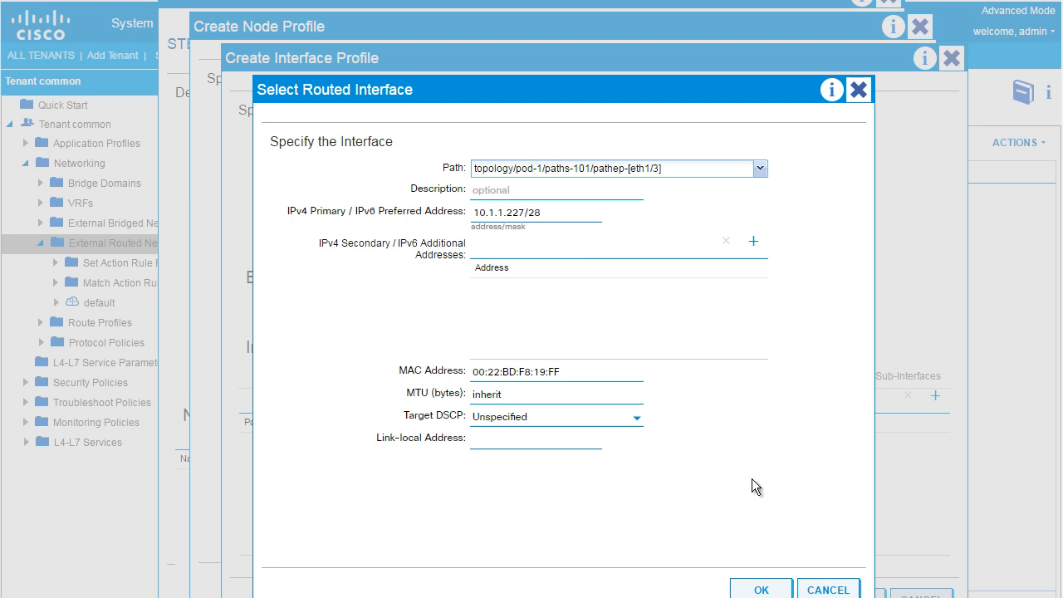
pyautogui.click(760, 589)
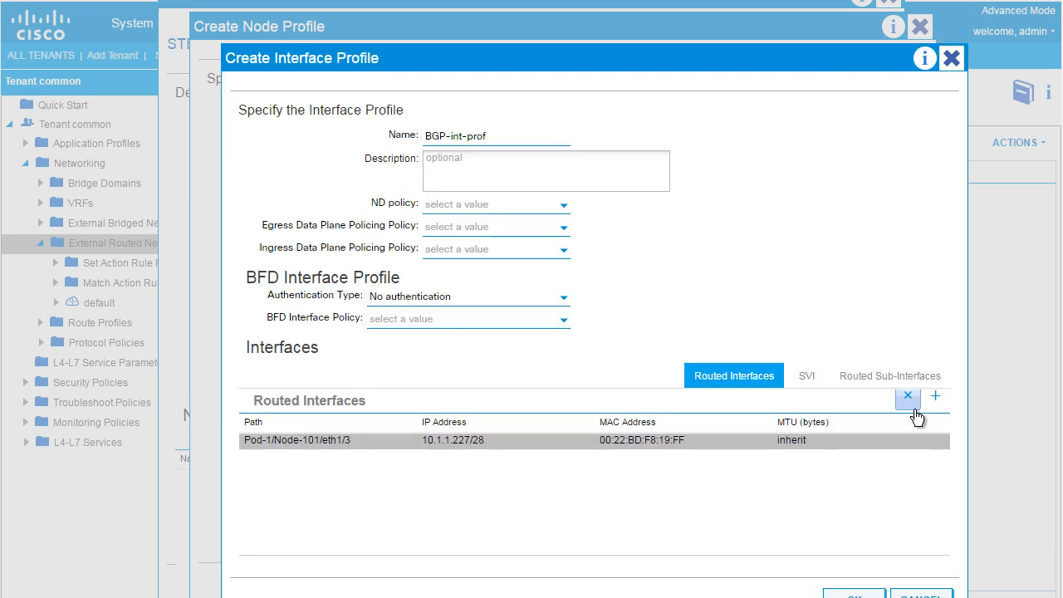
# Accept the interface profile and the node profile, and continue the routed outside wizard to External EPG Networks.
pyautogui.scroll(-1, 1057, 409)
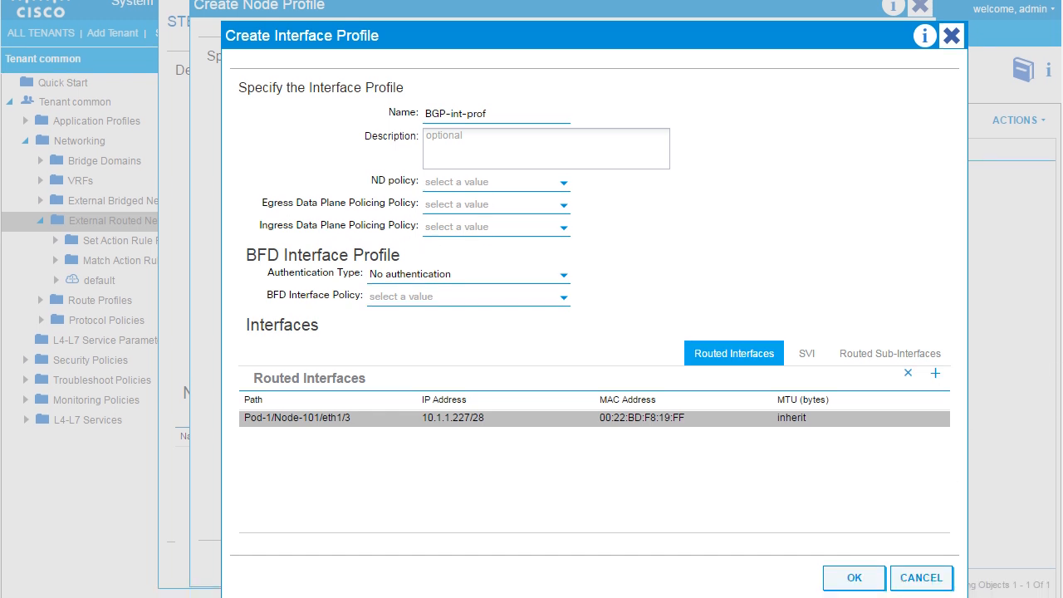
pyautogui.click(854, 565)
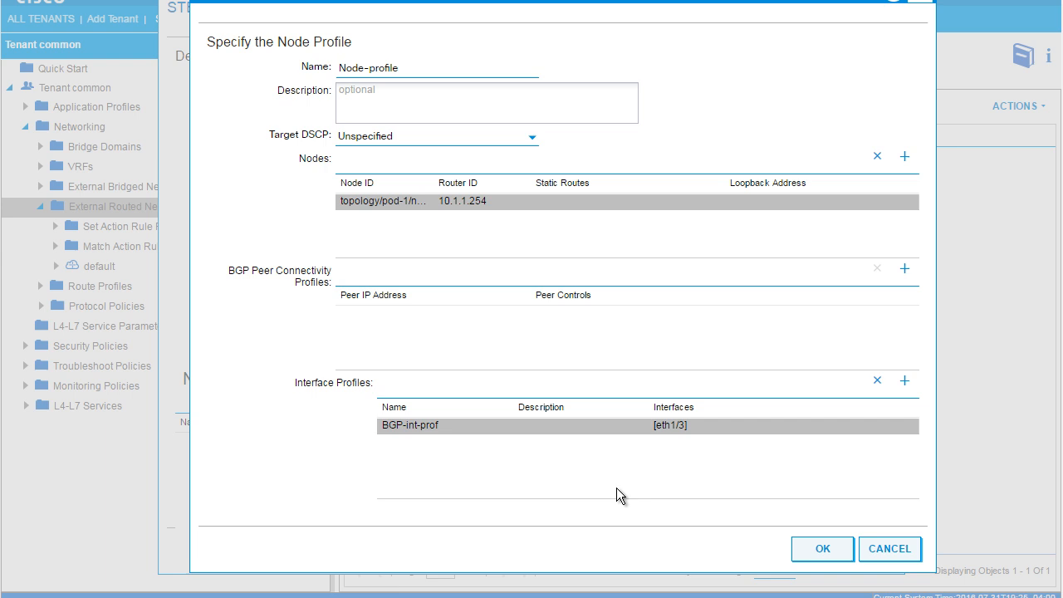
pyautogui.click(819, 549)
pyautogui.click(793, 550)
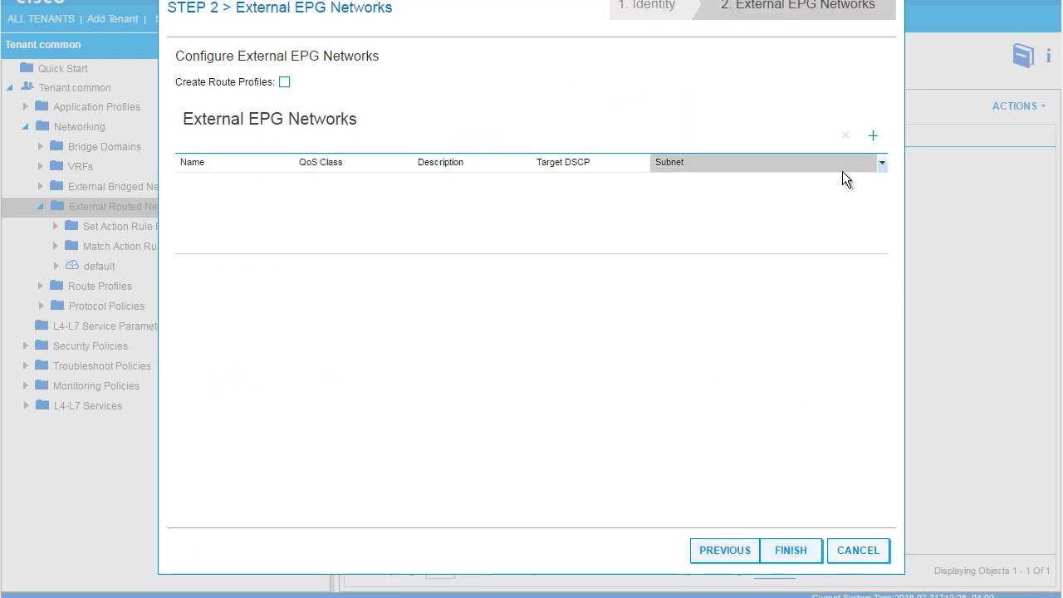
# Start a new external EPG network named external_EPG1.
pyautogui.click(877, 137)
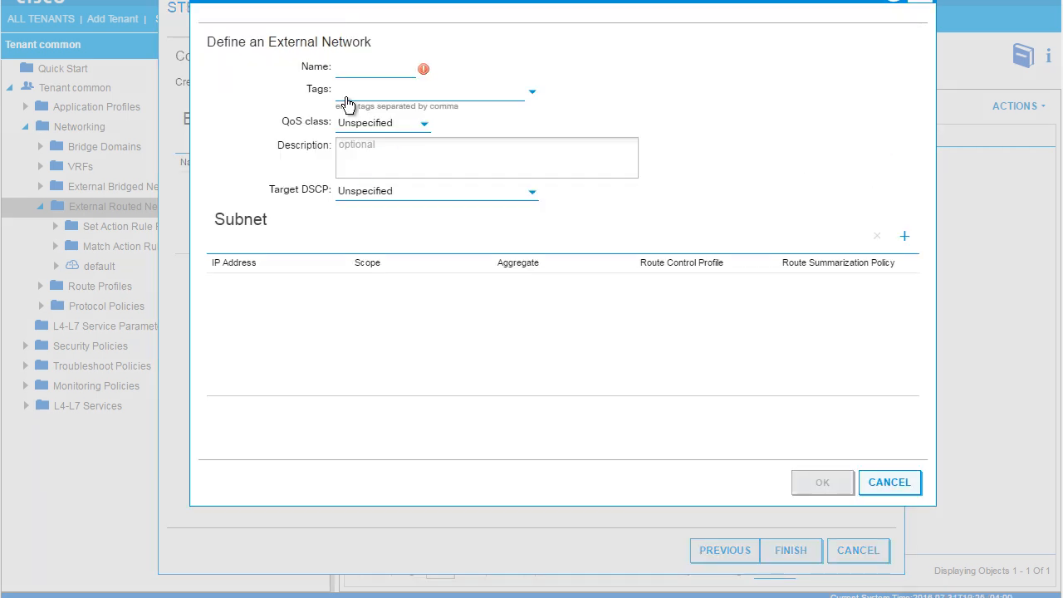
pyautogui.write('external')
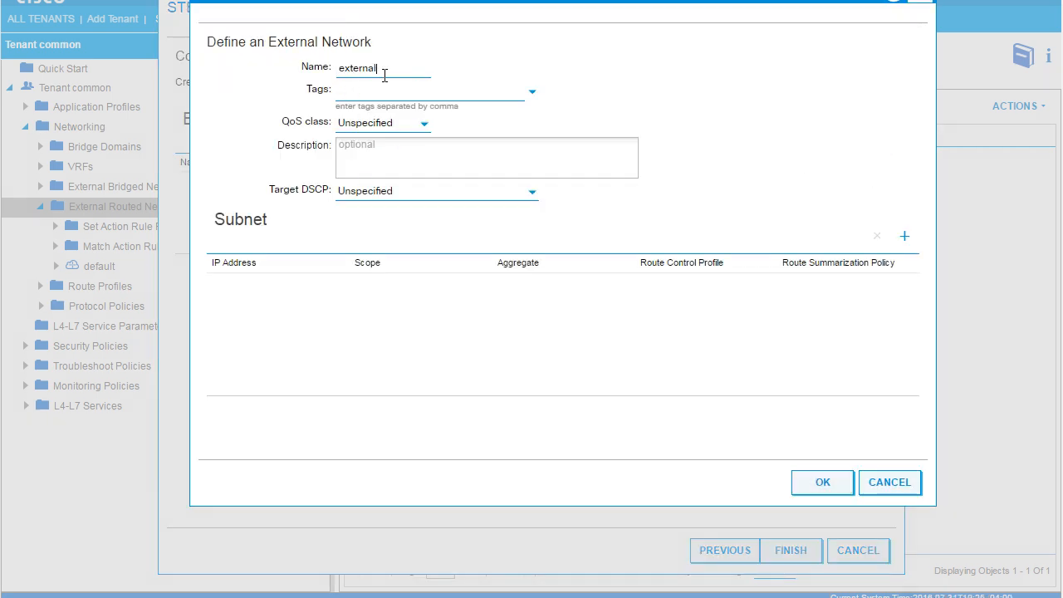
pyautogui.write('_EPG1')
# Add subnet 0.0.0.0/0 with Shared Route Control Subnet and Aggregate Shared Routes enabled, and finish creating the routed outside.
pyautogui.click(904, 237)
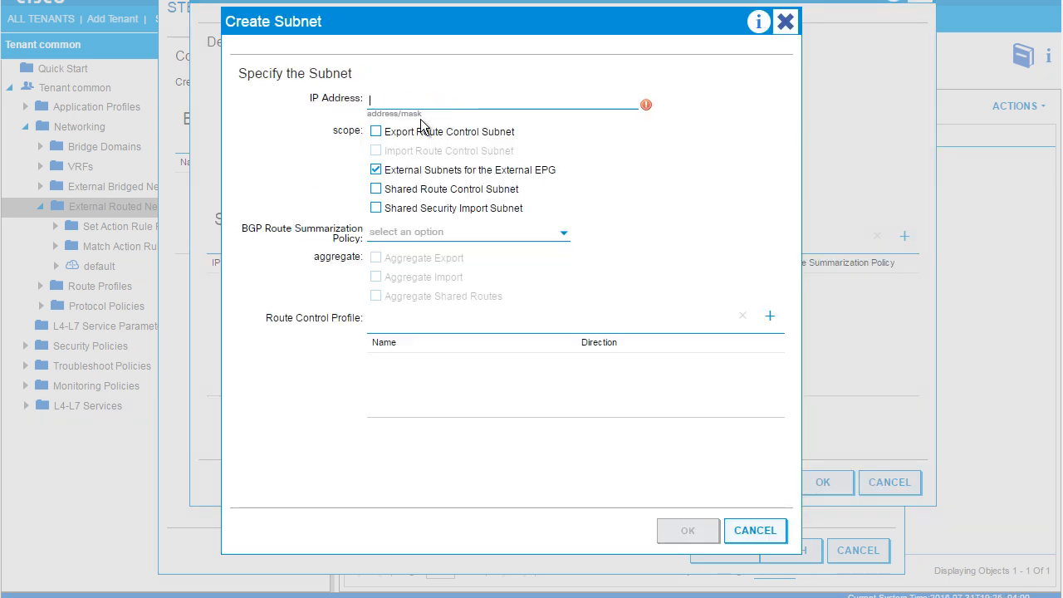
pyautogui.write('0.0.0.0/0')
pyautogui.click(375, 190)
pyautogui.click(376, 296)
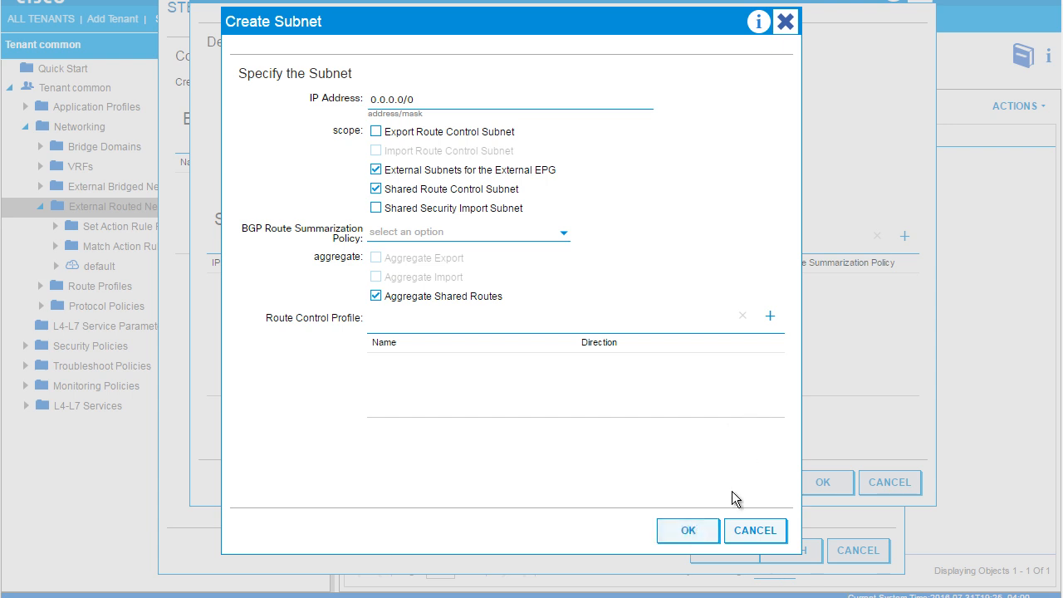
pyautogui.click(691, 532)
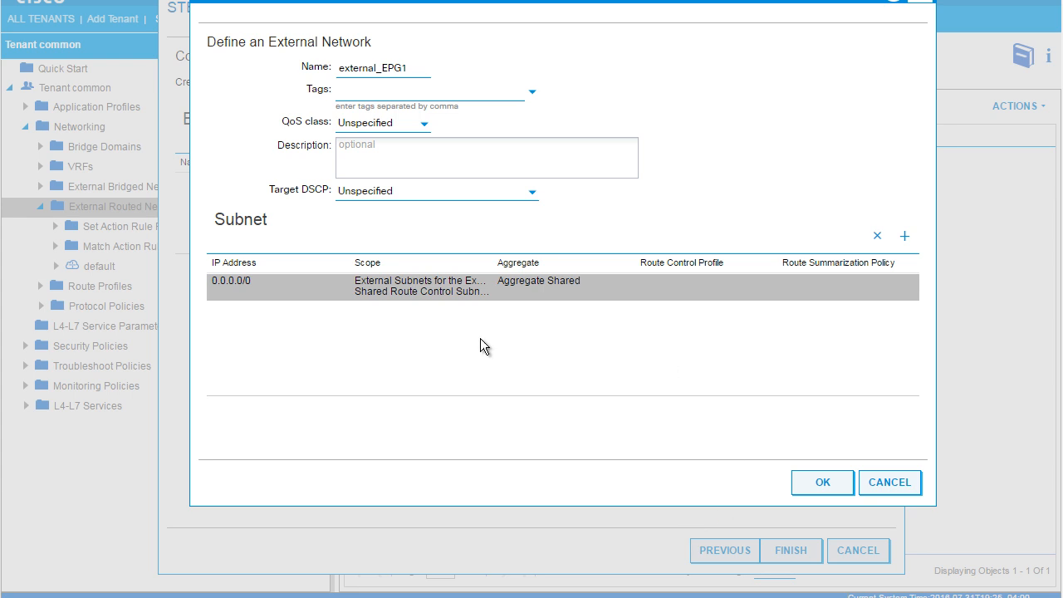
pyautogui.click(827, 483)
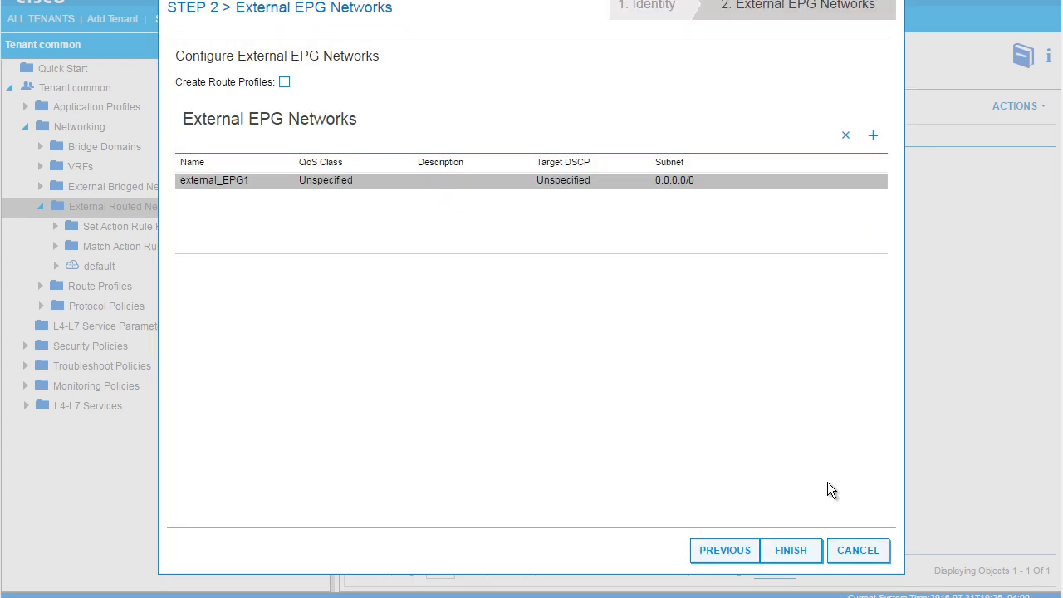
pyautogui.click(791, 548)
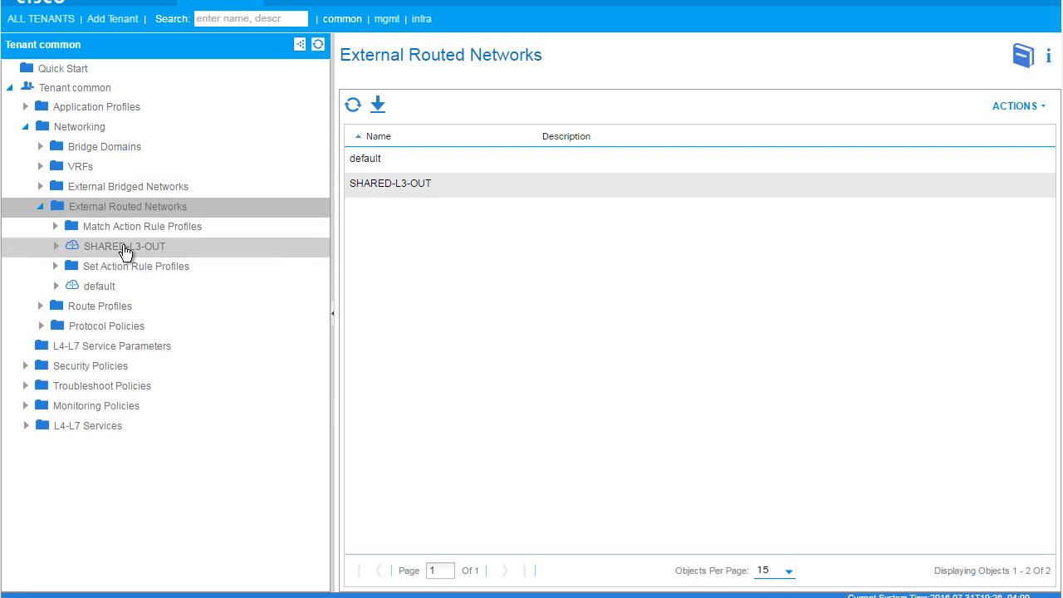
# Open Node-profile in the logical node profiles of the SHARED-L3-OUT routed outside.
pyautogui.click(112, 251)
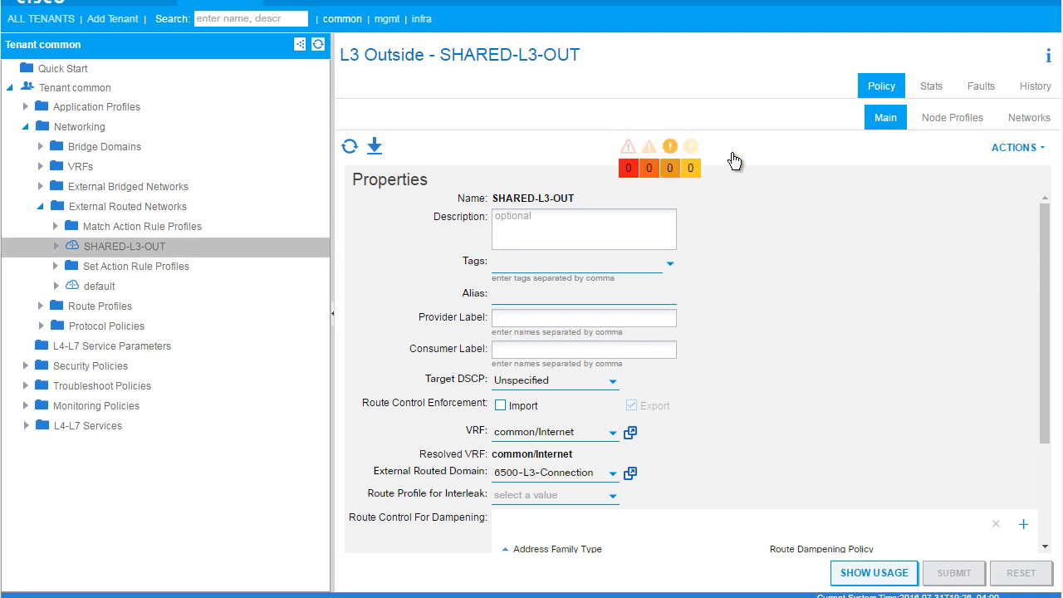
pyautogui.click(957, 123)
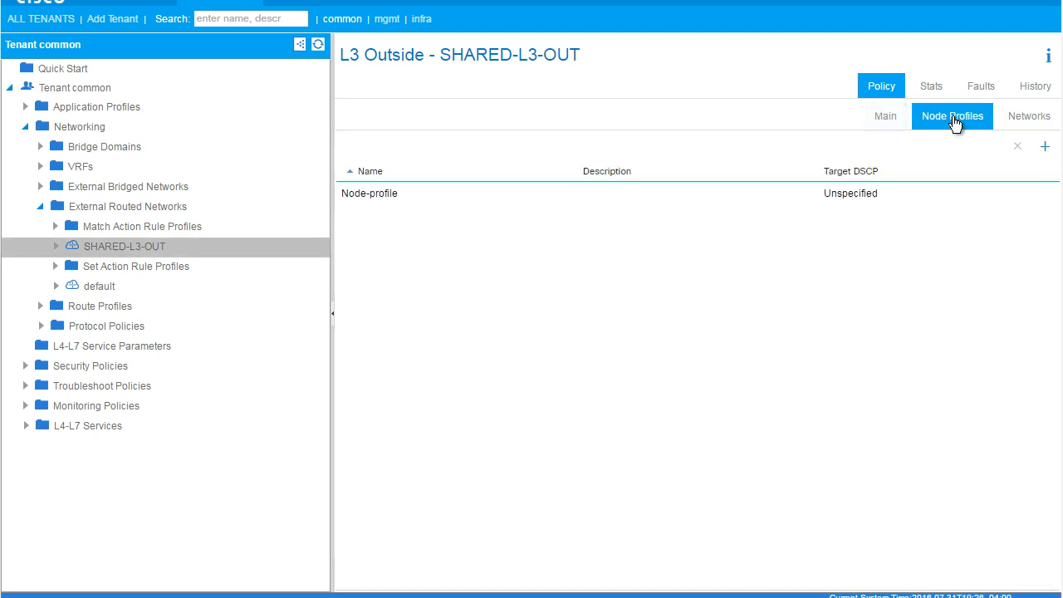
pyautogui.click(872, 122)
pyautogui.click(56, 246)
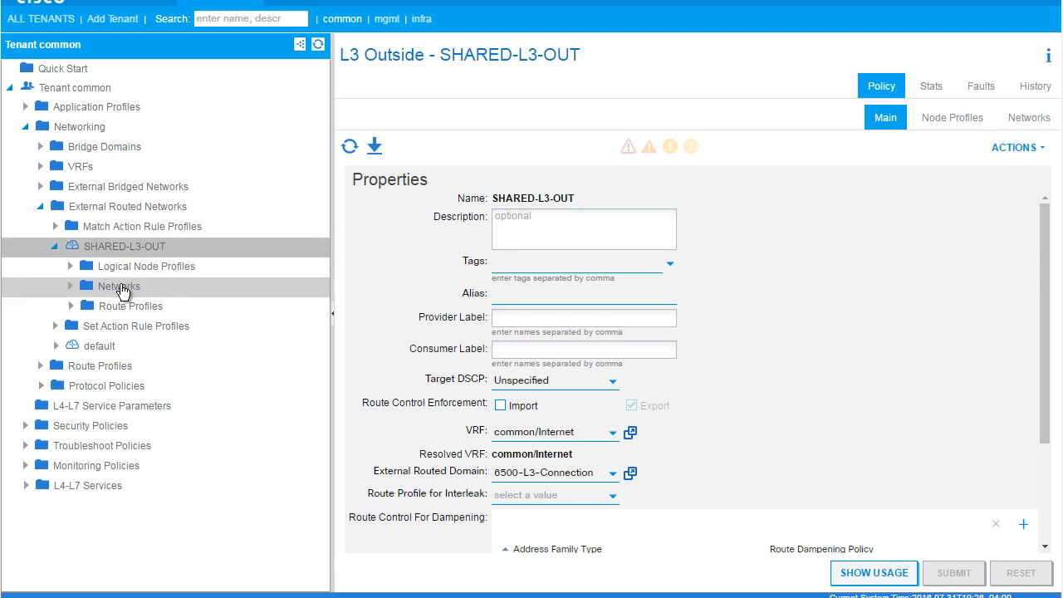
pyautogui.click(70, 266)
pyautogui.click(83, 287)
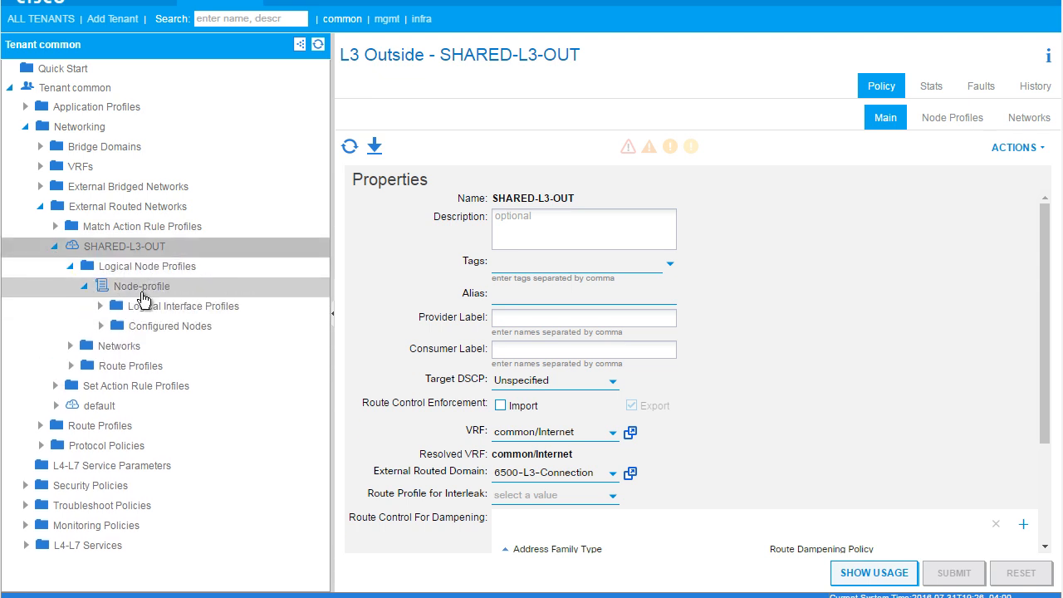
pyautogui.click(159, 288)
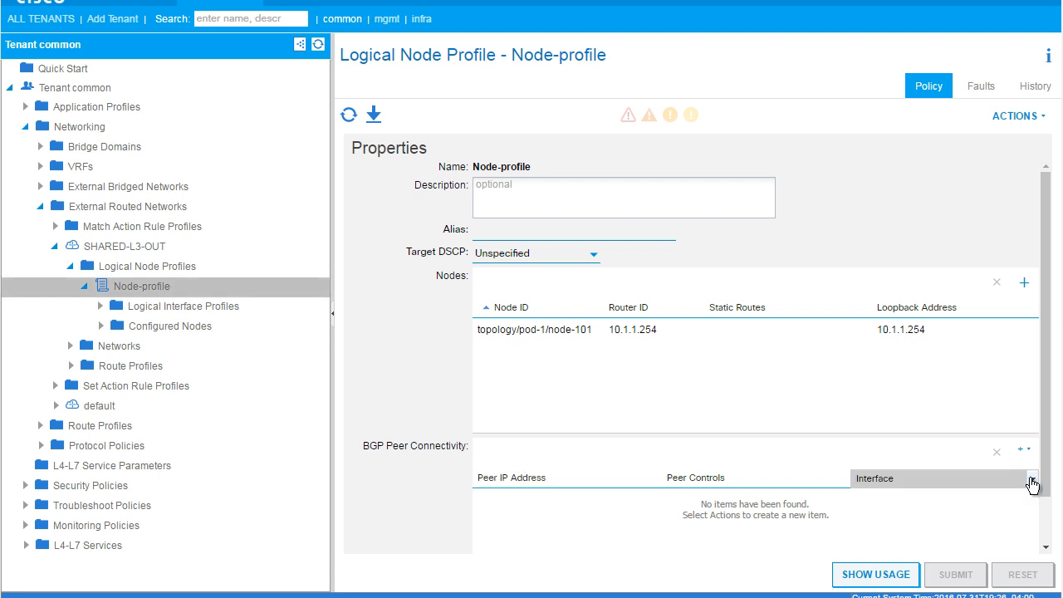
# Start a BGP peer connectivity profile on interface Pod-1/Node-101/eth1/3 with peer address 10.1.1.225, checking it against the network diagram.
pyautogui.scroll(-1, 1038, 498)
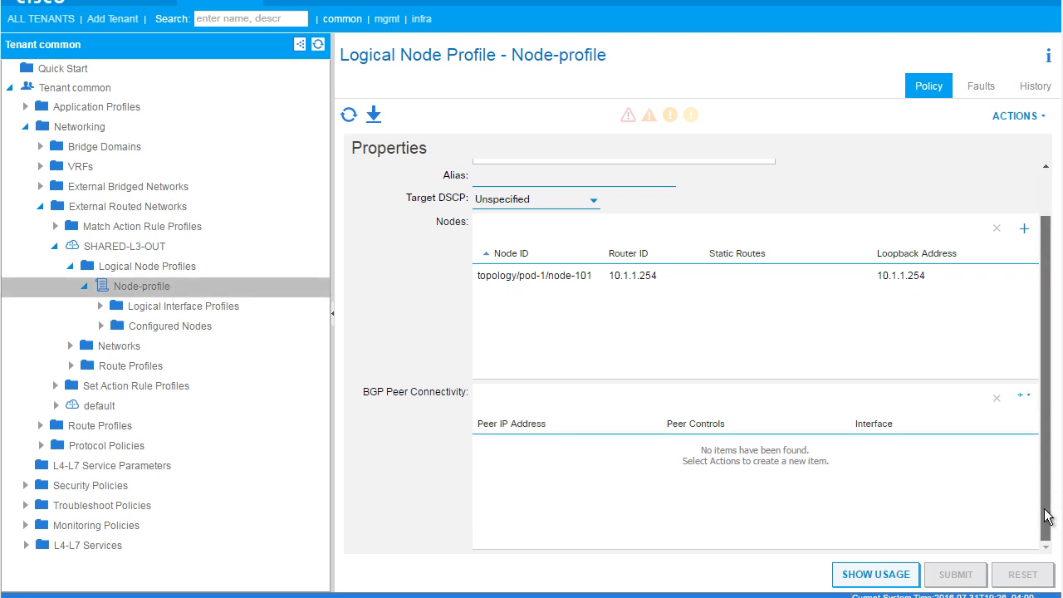
pyautogui.click(1034, 409)
pyautogui.moveTo(1027, 455)
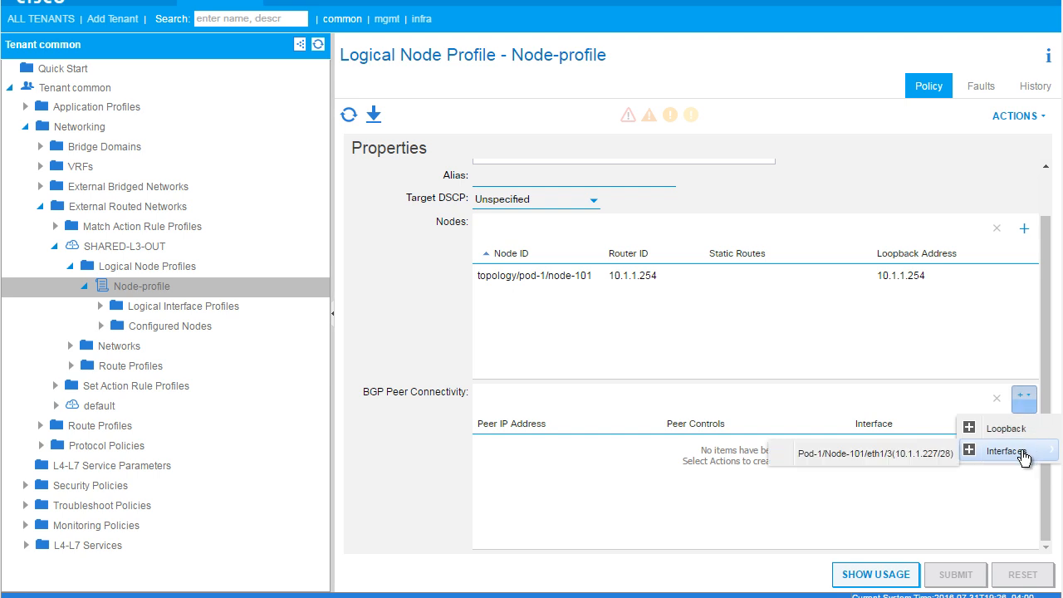
pyautogui.click(890, 458)
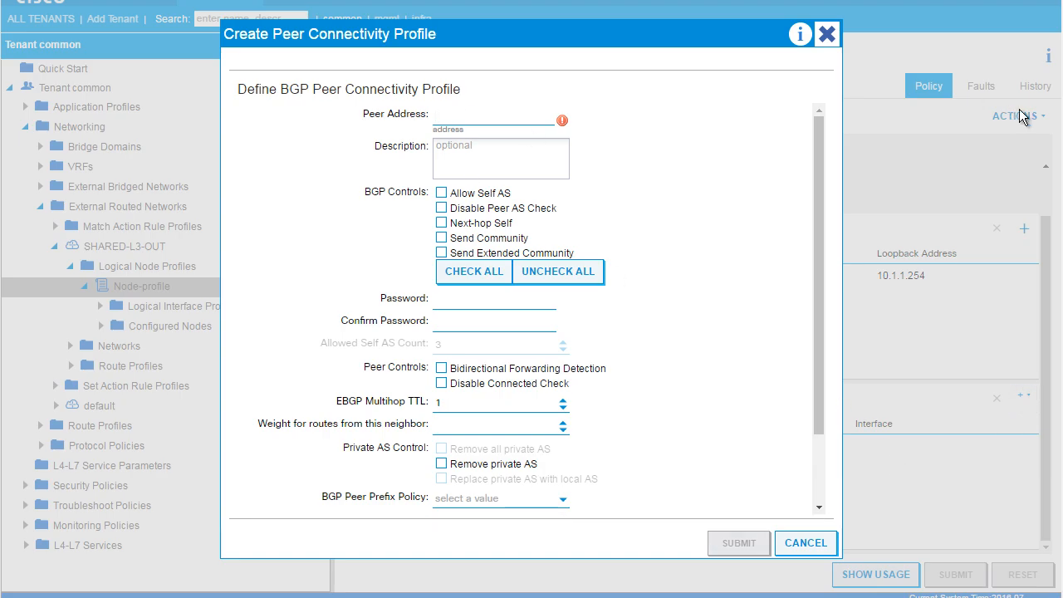
pyautogui.rightClick(474, 123)
pyautogui.click(508, 209)
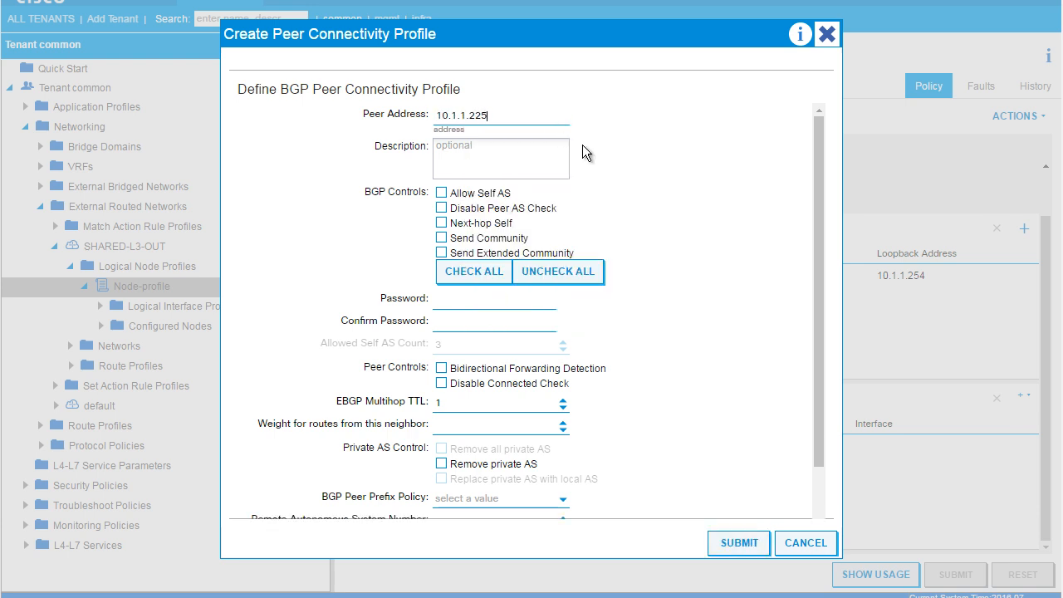
pyautogui.hotkey('alt', 'Tab')
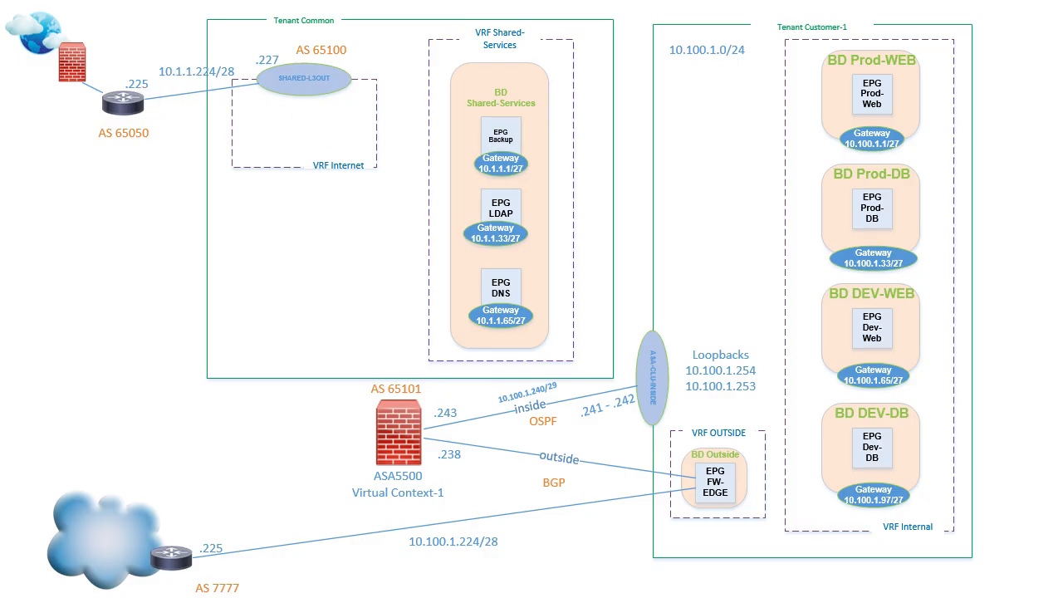
pyautogui.hotkey('alt', 'Tab')
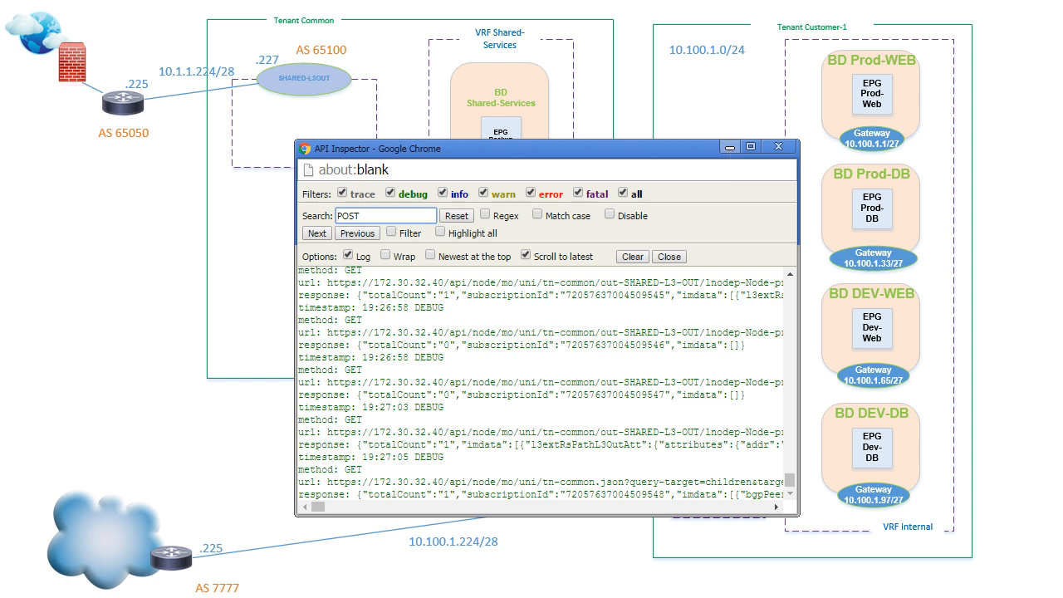
pyautogui.hotkey('alt', 'Tab')
pyautogui.hotkey('alt', 'Tab')
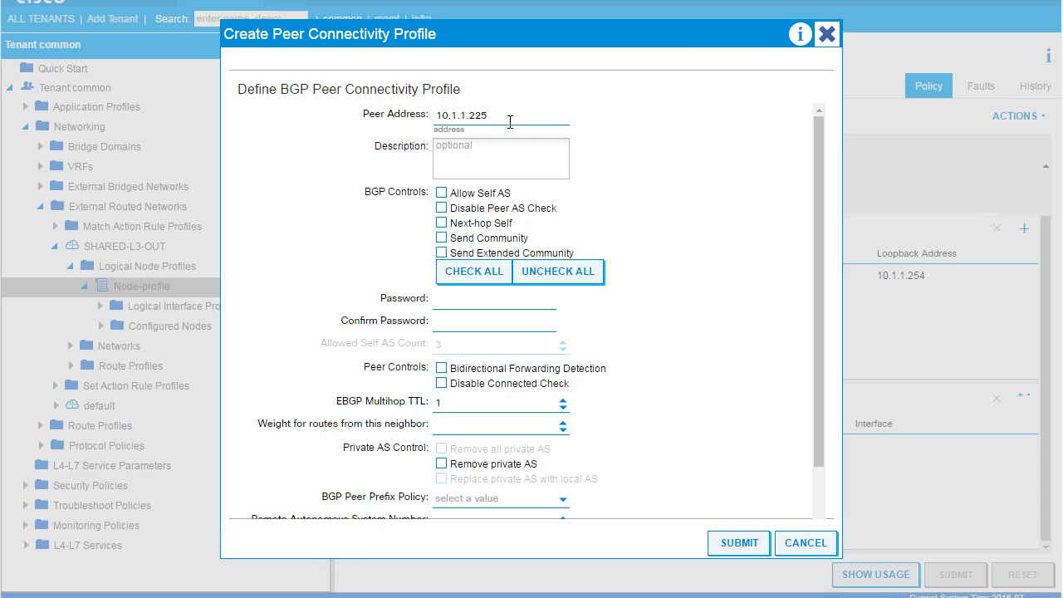
# Enable Send Community and Send Extended Community in the peer's BGP controls.
pyautogui.click(441, 237)
pyautogui.click(441, 252)
# Set the peer's remote autonomous system number to 65050, checking it against the network diagram, and the Local-AS Number Config to no options.
pyautogui.moveTo(822, 241); pyautogui.dragTo(819, 309)
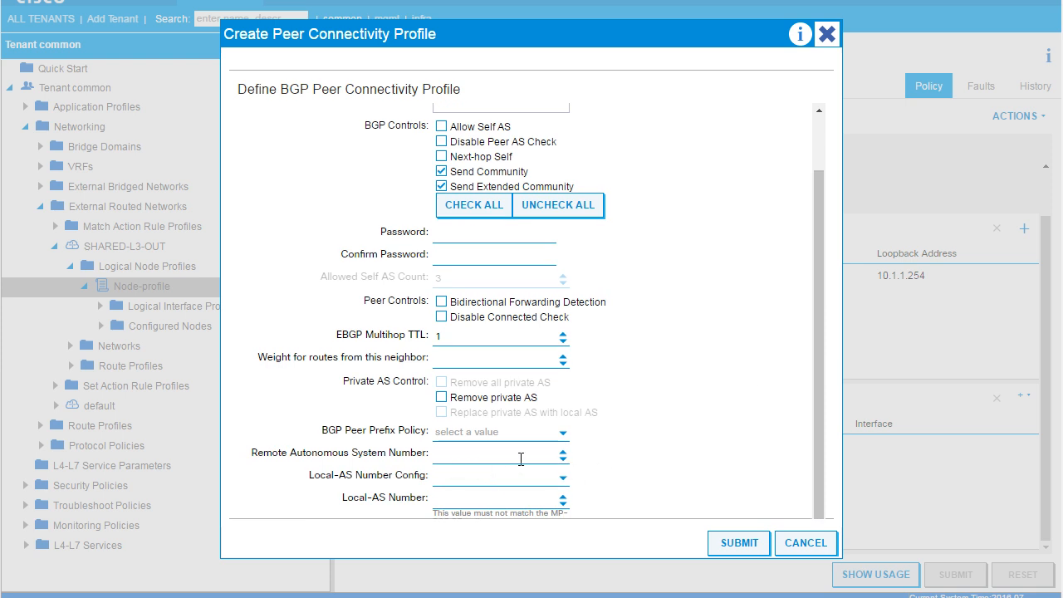
pyautogui.hotkey('alt', 'Tab')
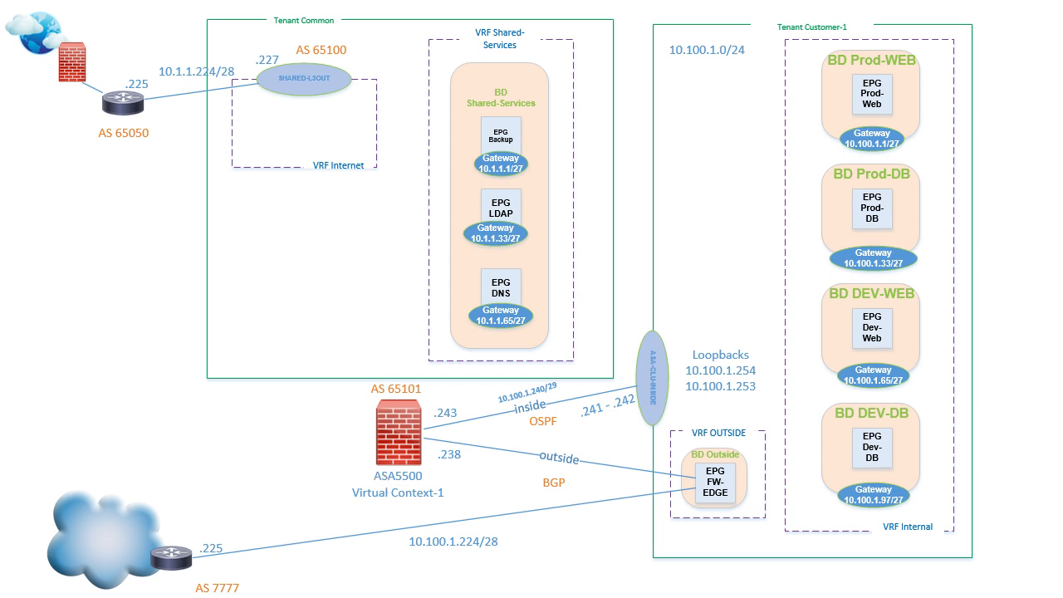
pyautogui.hotkey('alt', 'Tab')
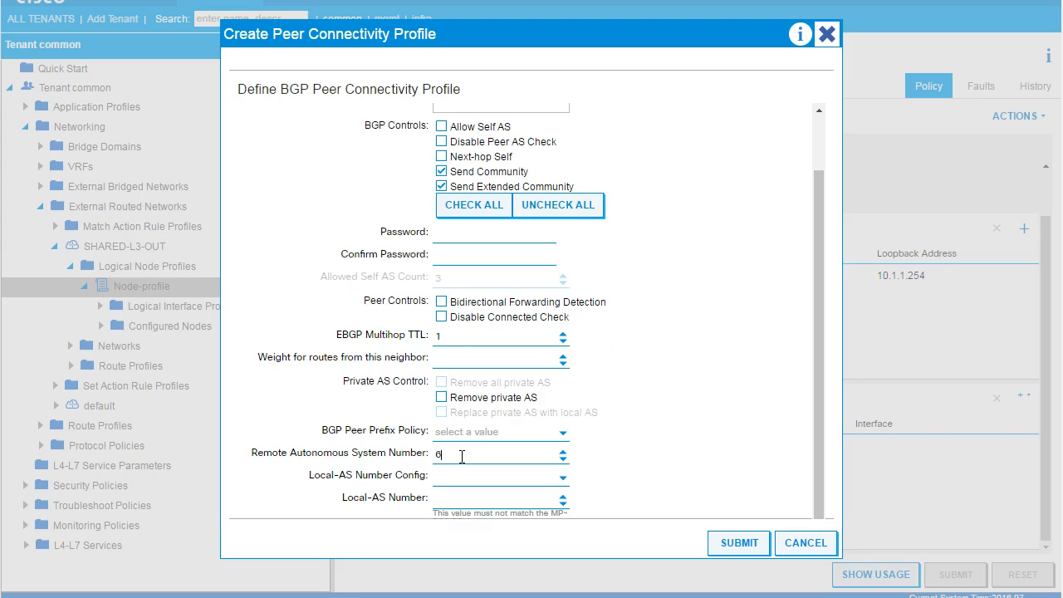
pyautogui.click(456, 472)
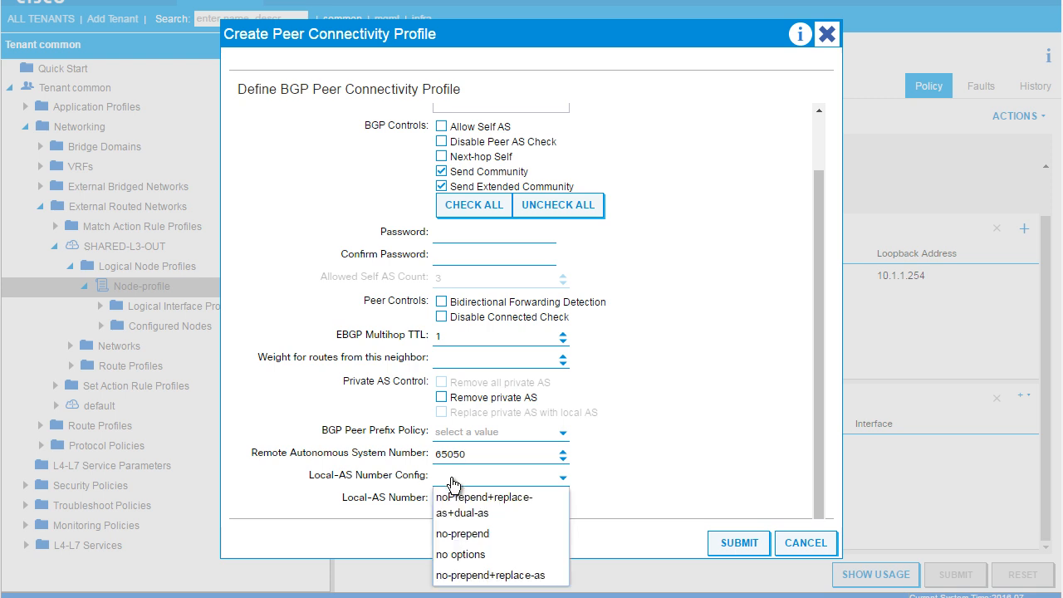
pyautogui.click(459, 552)
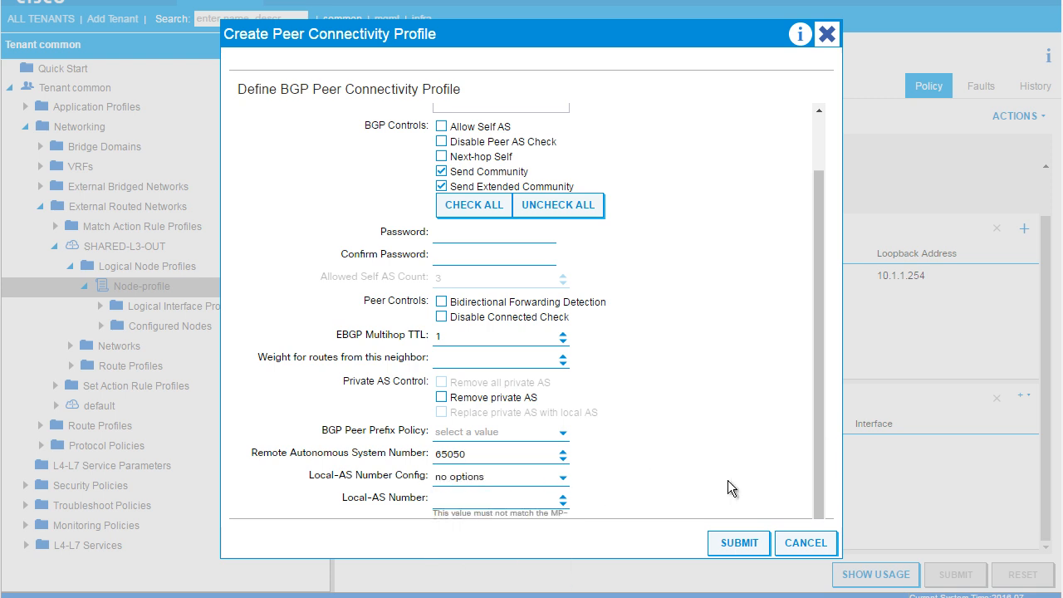
# Set the Local-AS Number to 65100 as given in the network diagram, and submit the peer connectivity profile.
pyautogui.hotkey('alt', 'Tab')
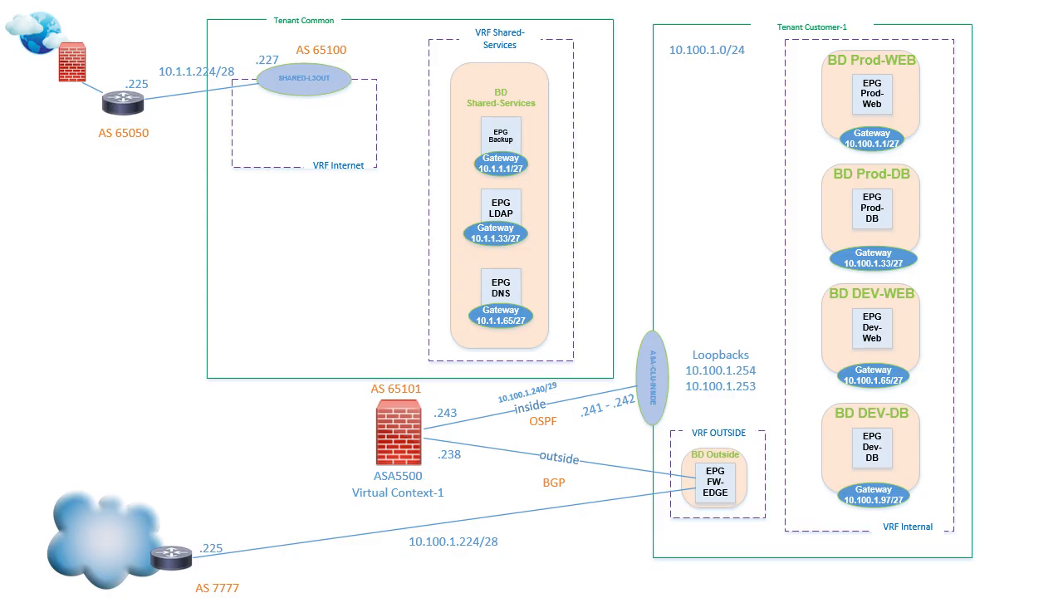
pyautogui.hotkey('alt', 'Tab')
pyautogui.click(460, 502)
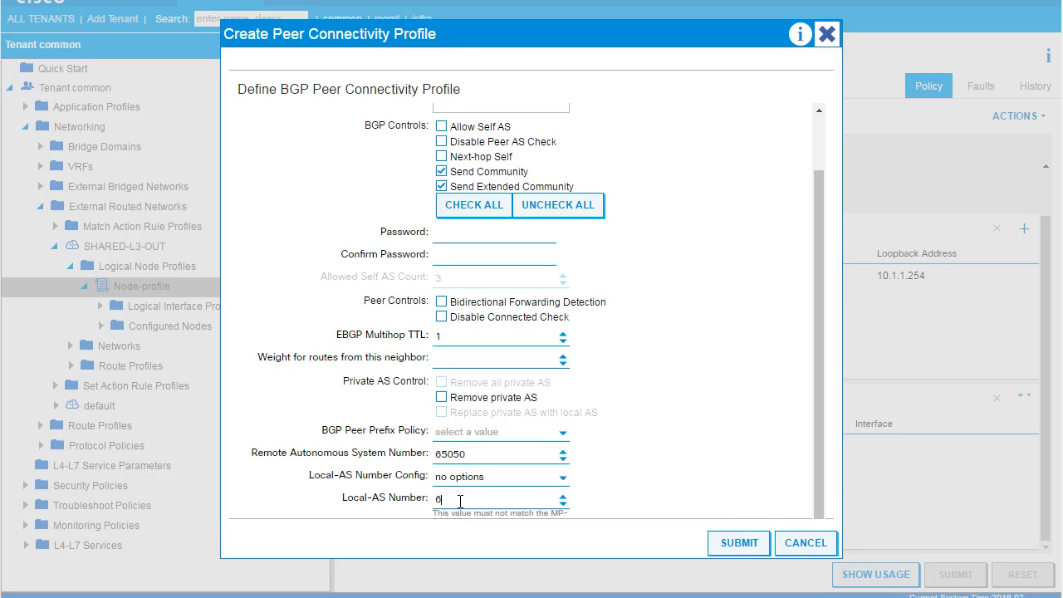
pyautogui.write('65100')
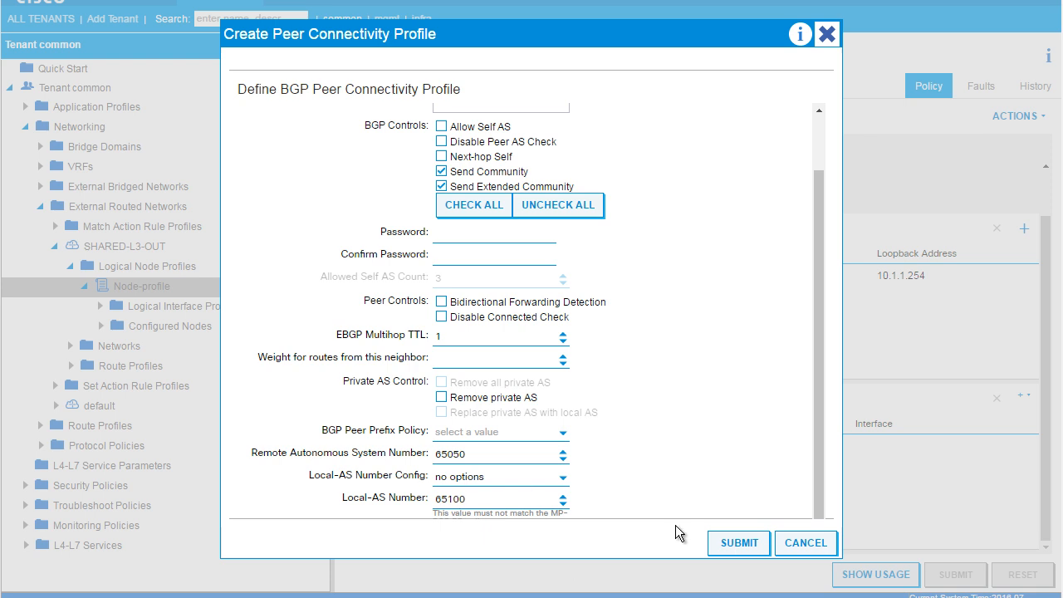
pyautogui.click(737, 542)
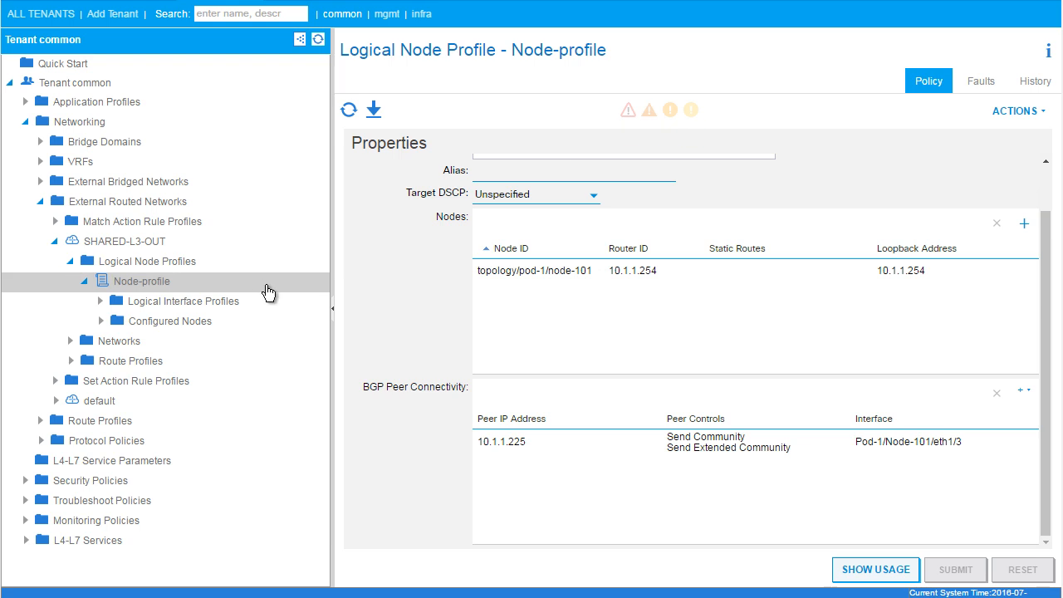
# Check the BGP neighbors for VRF common:Internet on configured node-101 of SHARED-L3-OUT.
pyautogui.click(128, 222)
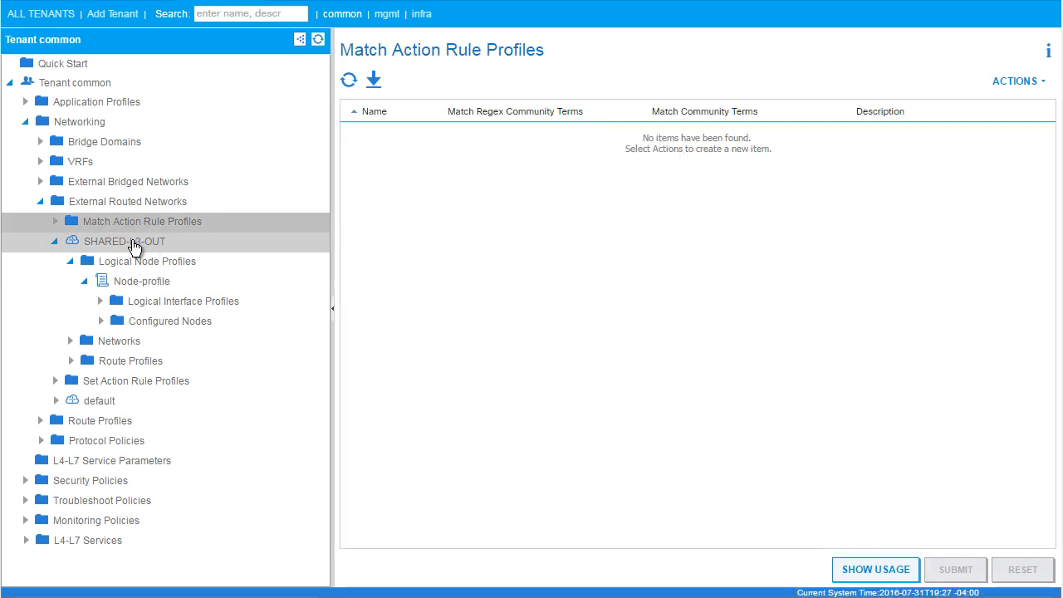
pyautogui.click(131, 242)
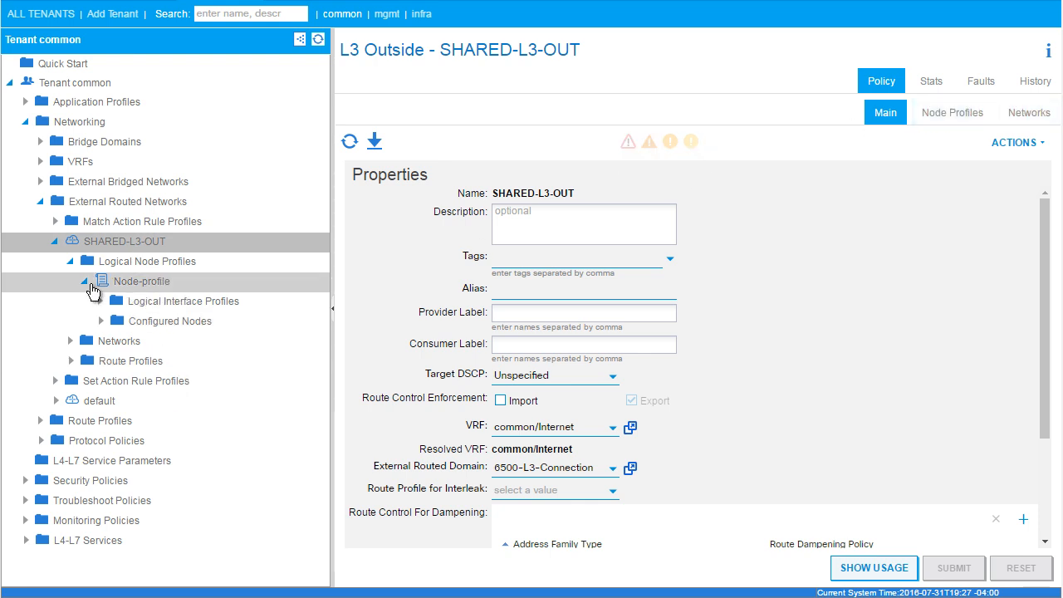
pyautogui.click(100, 301)
pyautogui.click(116, 318)
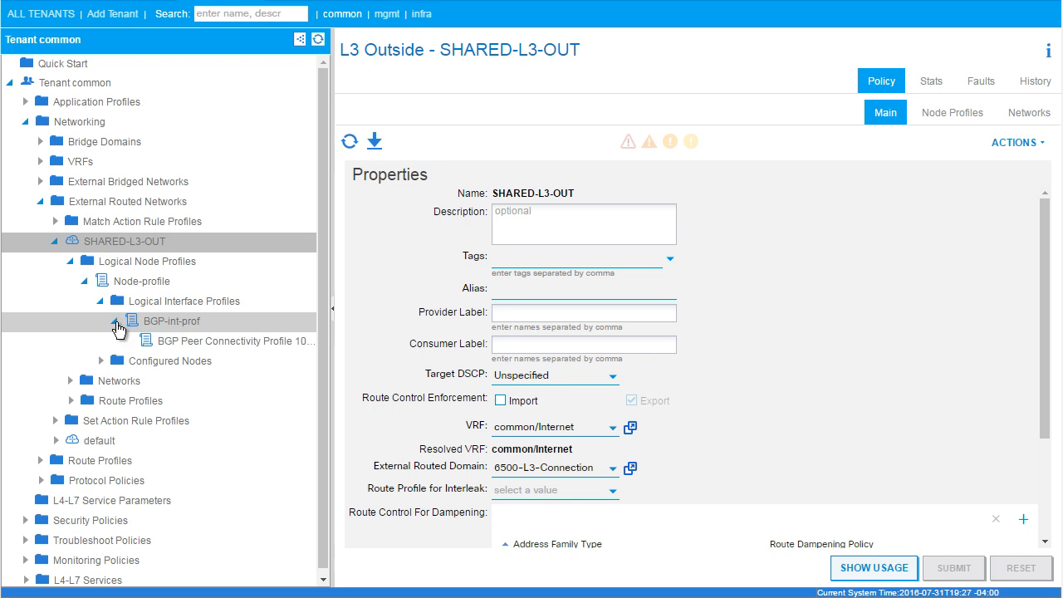
pyautogui.click(100, 361)
pyautogui.click(115, 379)
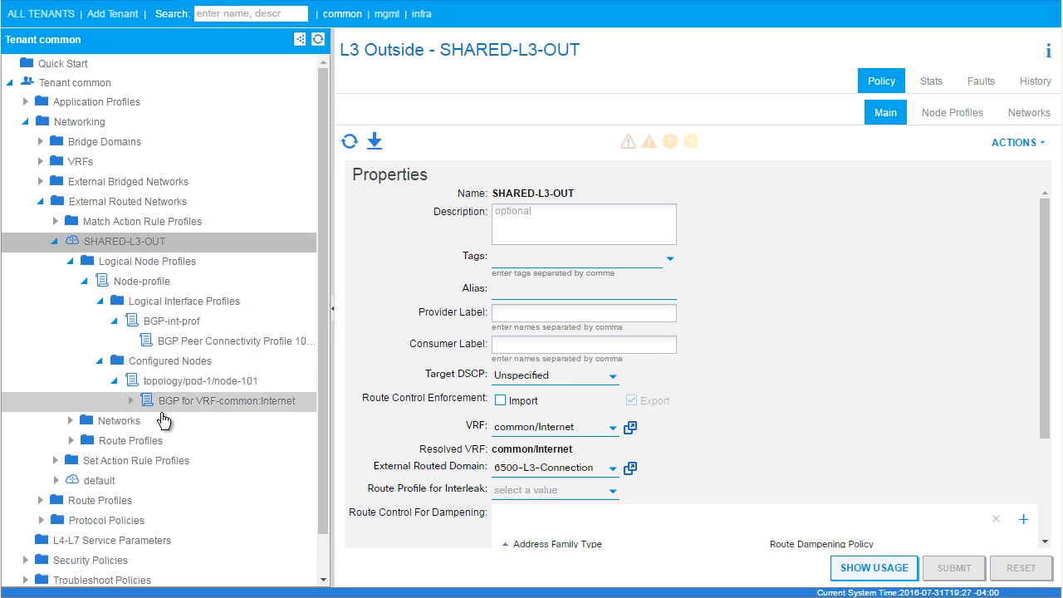
pyautogui.click(131, 401)
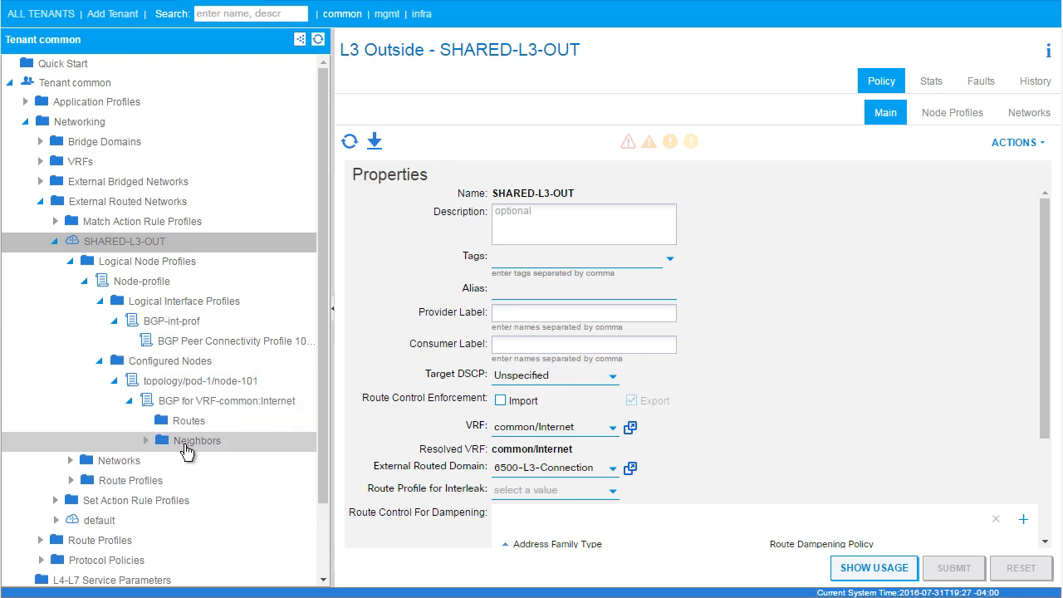
pyautogui.click(186, 442)
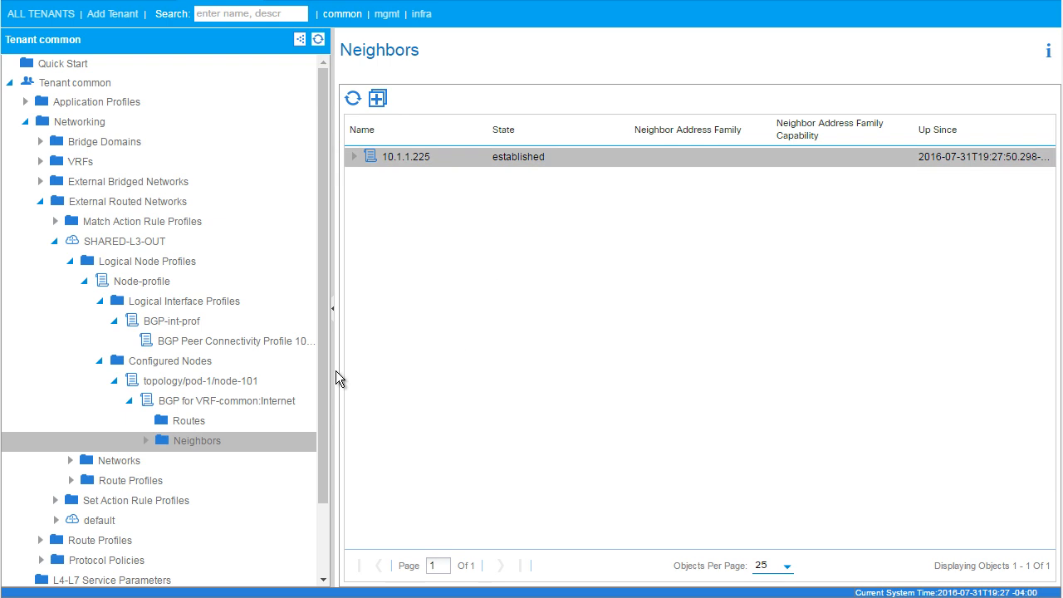
# Examine the IPv4 BGP routes and their paths for VRF common:Internet, including 0.0.0.0/0 and 10.1.1.254/32, and collapse SHARED-L3-OUT.
pyautogui.click(194, 422)
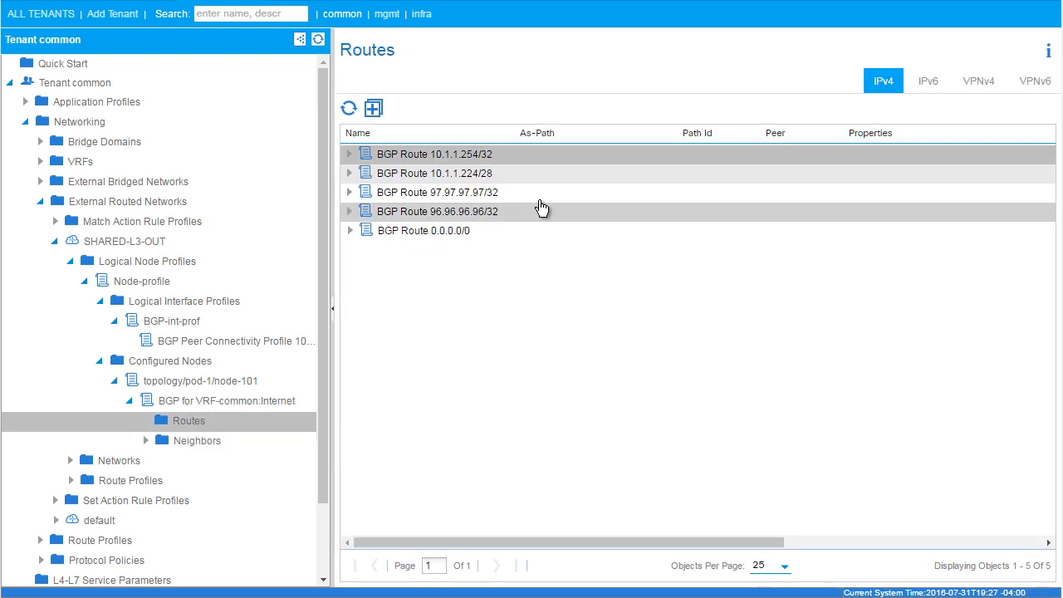
pyautogui.click(348, 232)
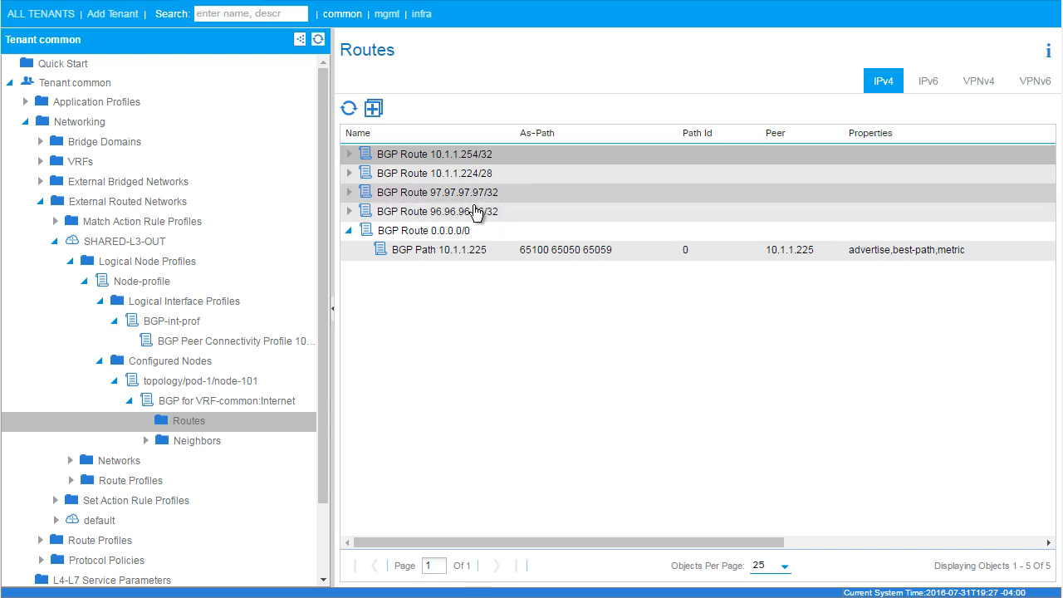
pyautogui.click(350, 173)
pyautogui.click(349, 173)
pyautogui.click(350, 153)
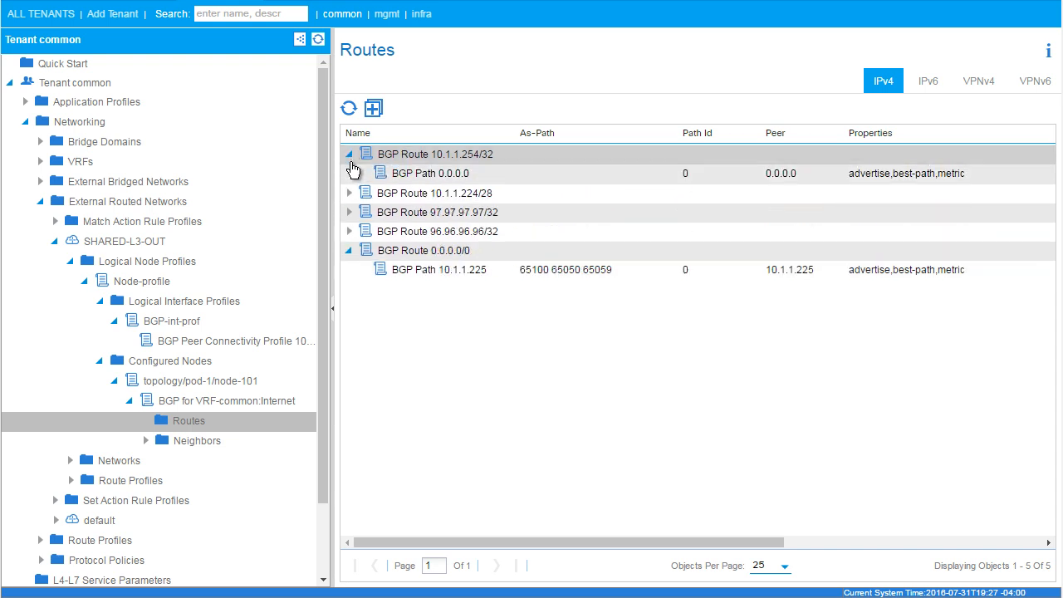
pyautogui.click(350, 153)
pyautogui.click(350, 230)
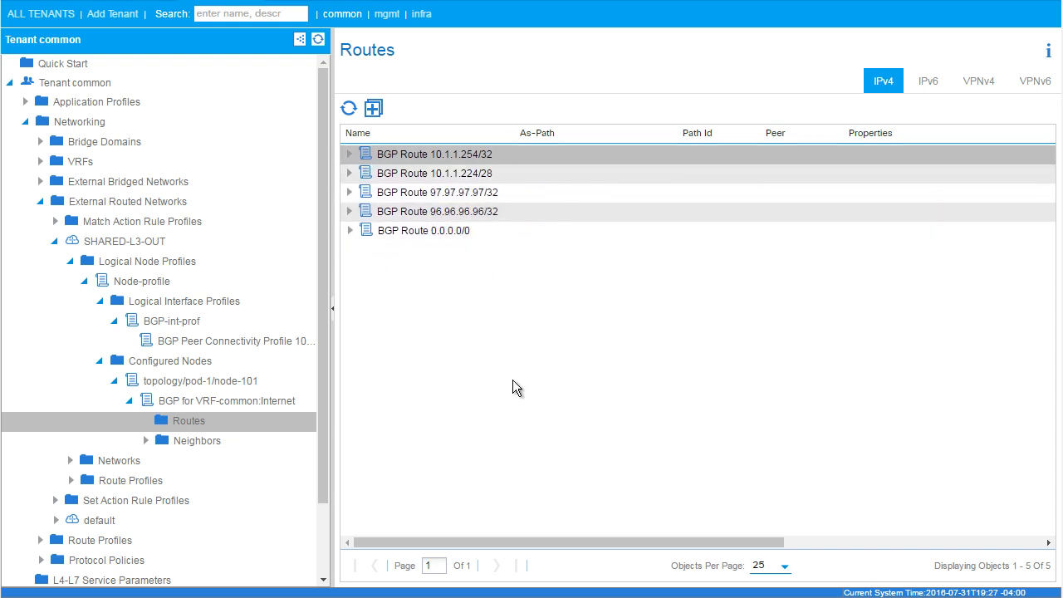
pyautogui.click(86, 281)
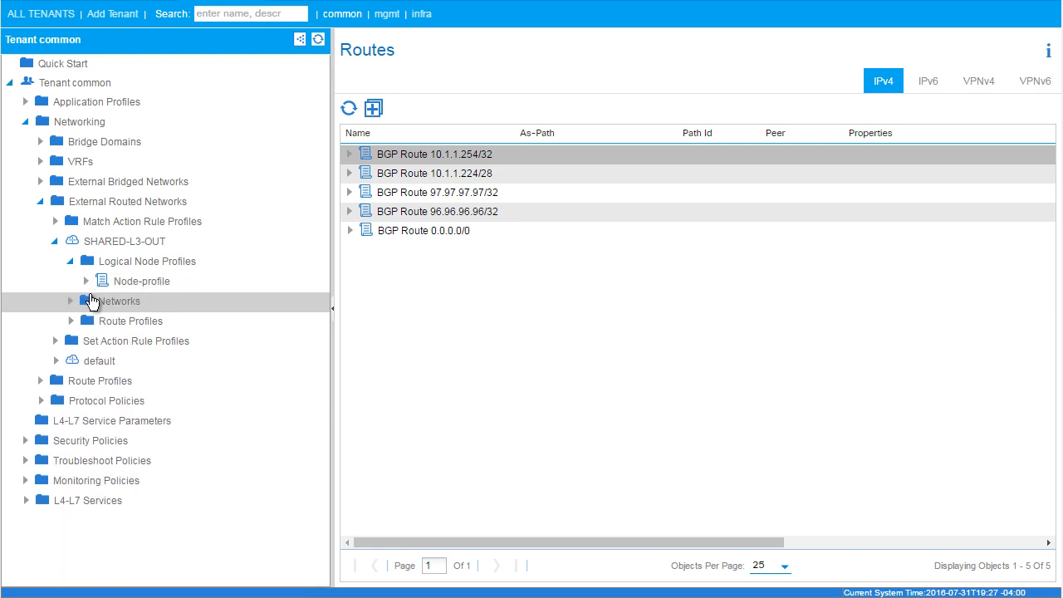
pyautogui.click(69, 261)
pyautogui.click(54, 242)
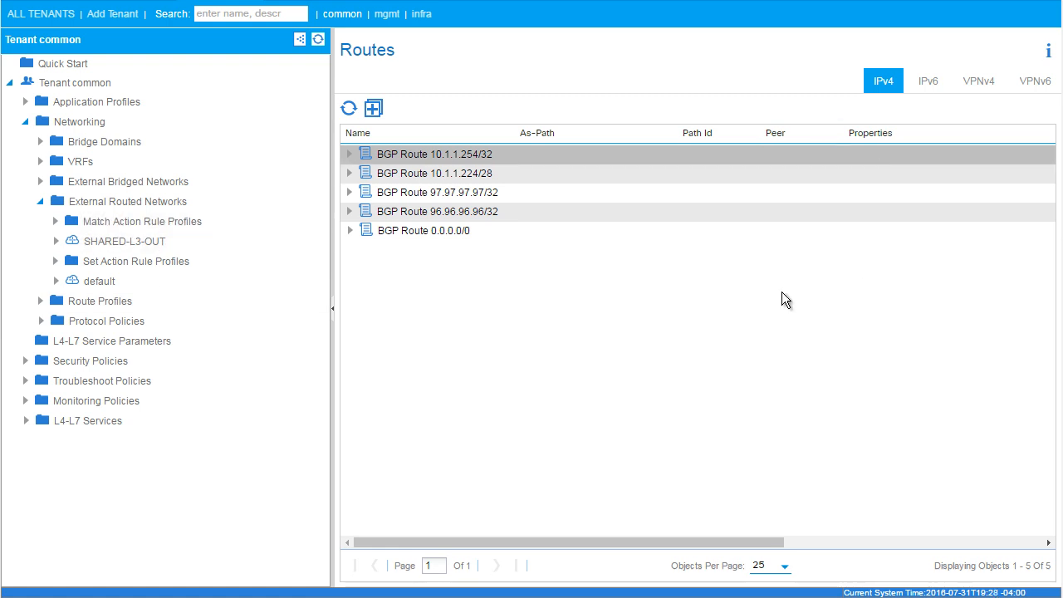
# Try to create a VRF named Shared-Services in tenant common with Create A Bridge Domain disabled.
pyautogui.click(83, 163)
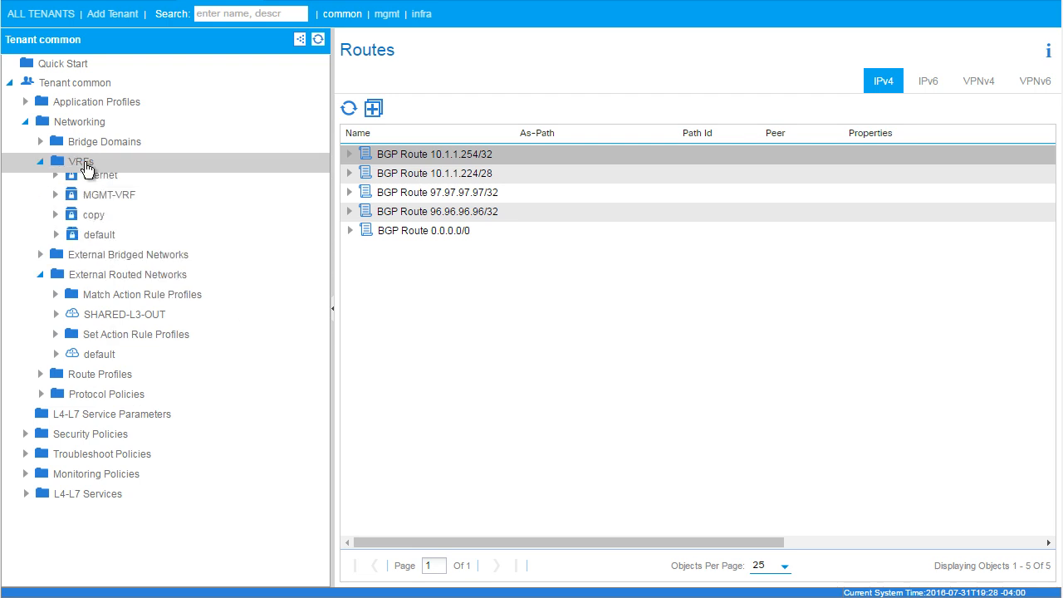
pyautogui.rightClick(88, 164)
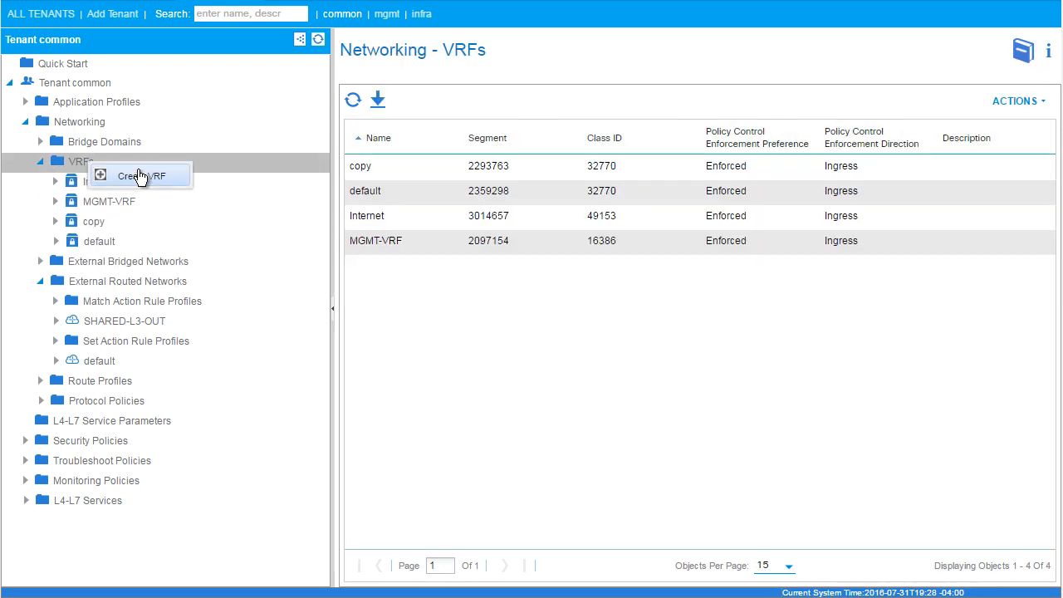
pyautogui.click(138, 176)
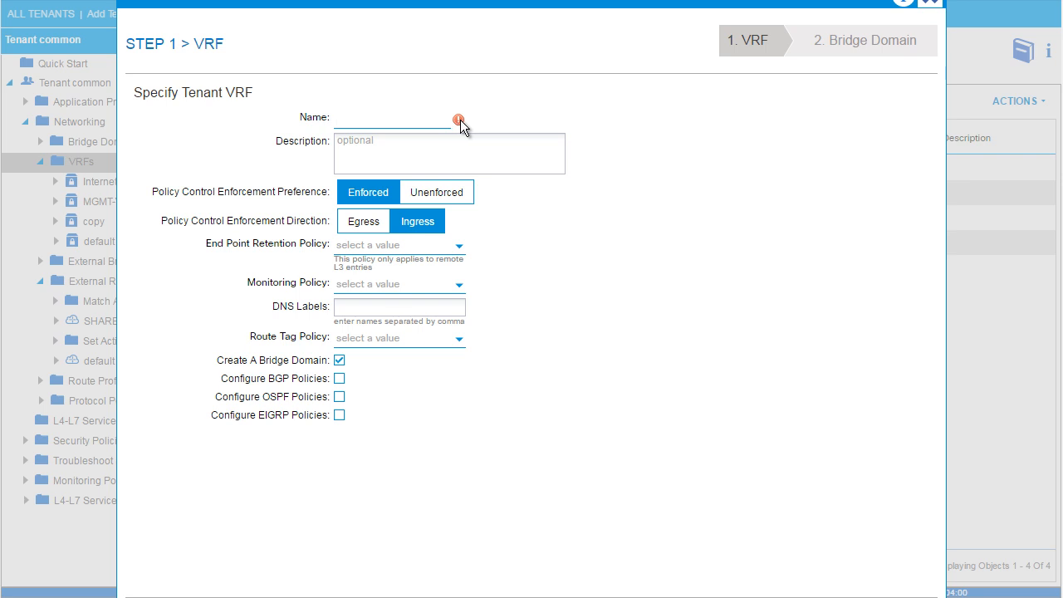
pyautogui.write('Shared-Services')
pyautogui.click(338, 363)
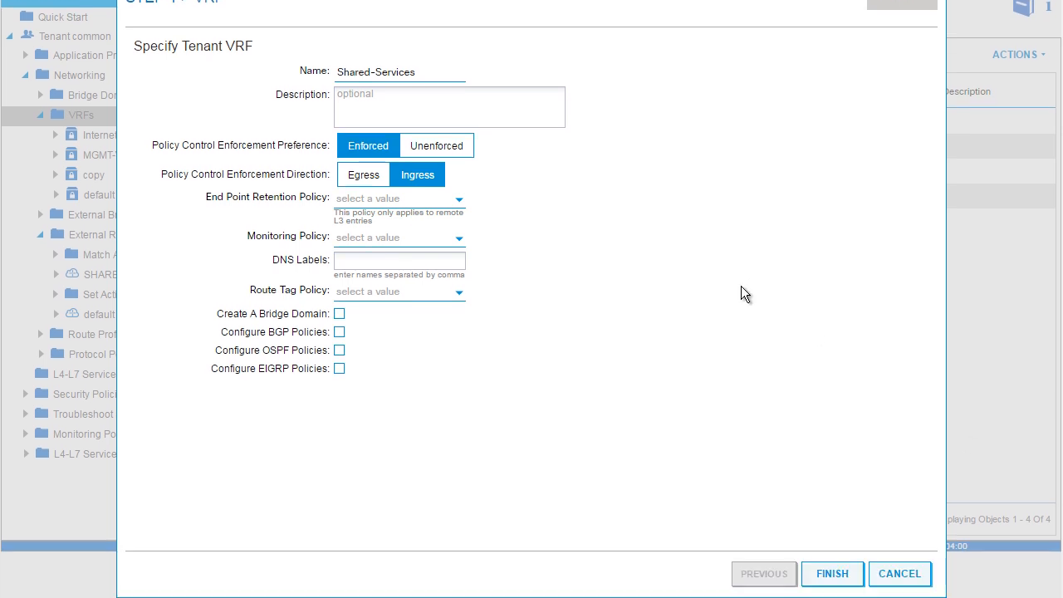
pyautogui.click(843, 574)
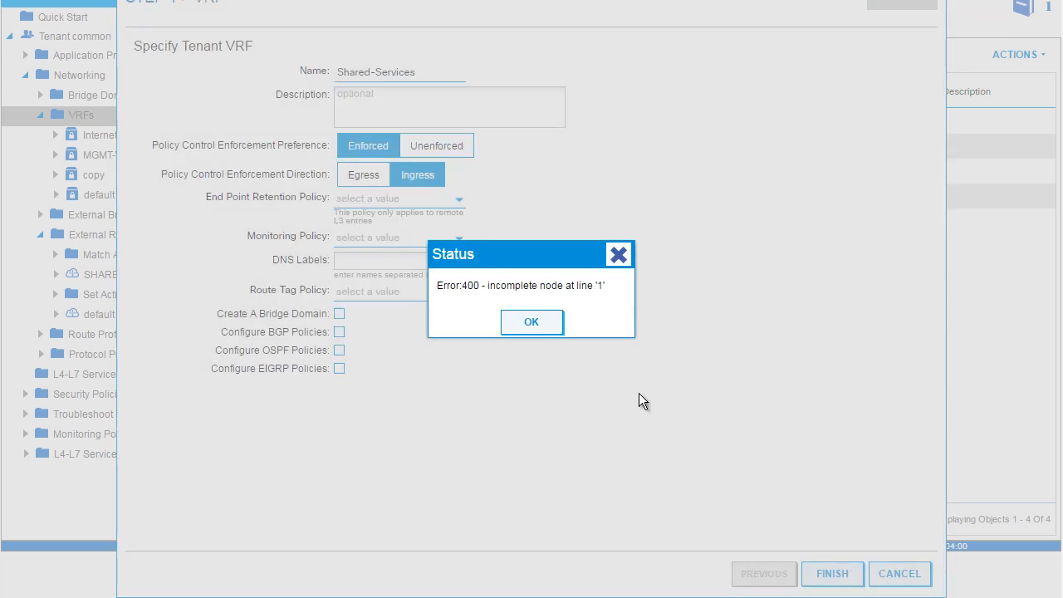
pyautogui.click(535, 323)
pyautogui.click(889, 572)
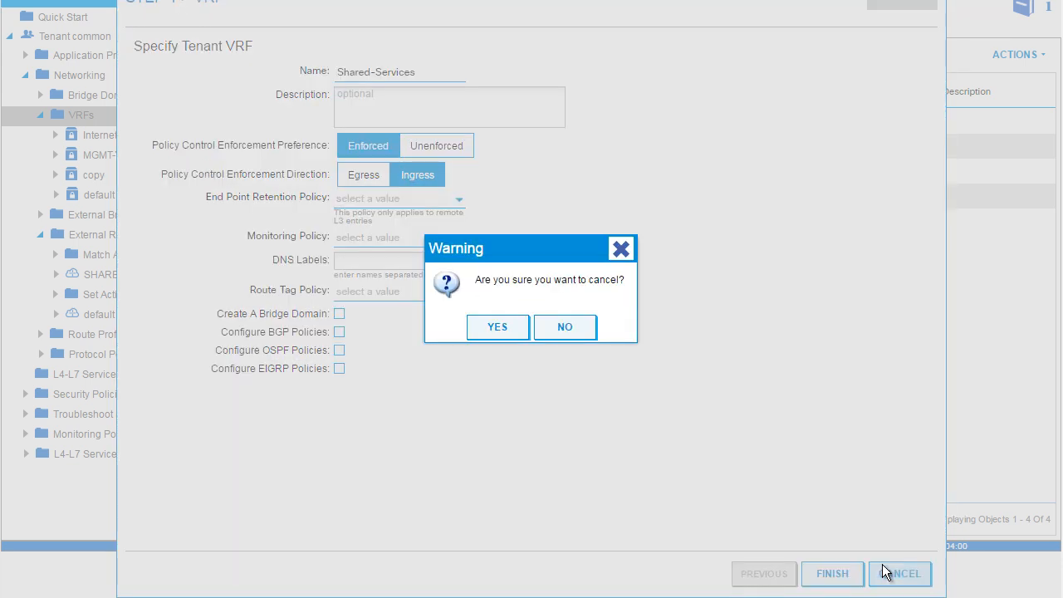
pyautogui.click(500, 330)
# Create the VRF Shared-Services in tenant common without creating a bridge domain or configuring BGP, OSPF or EIGRP policies.
pyautogui.rightClick(96, 170)
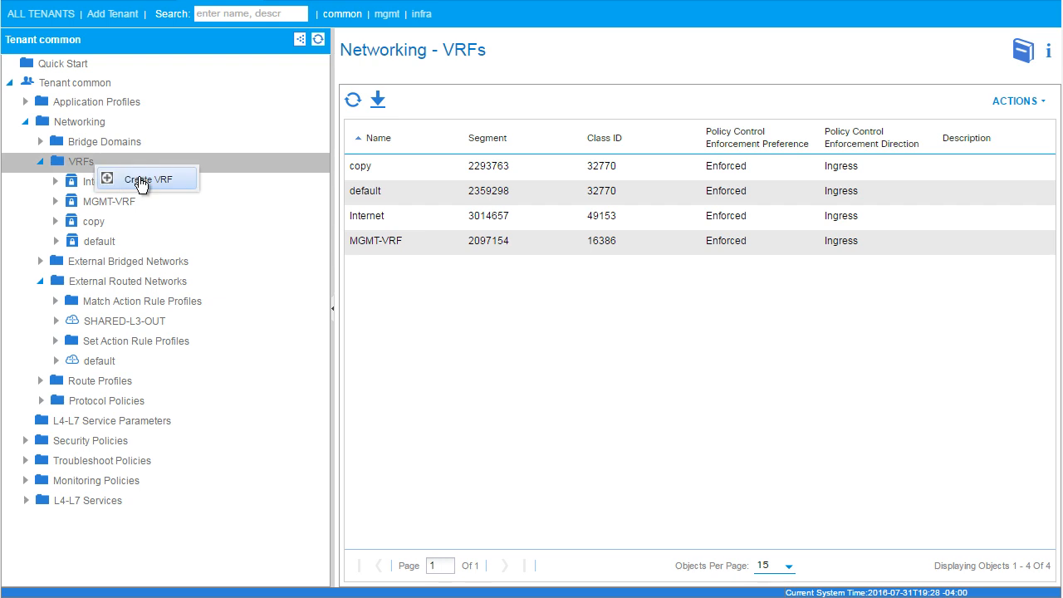
pyautogui.write('Shared-Services')
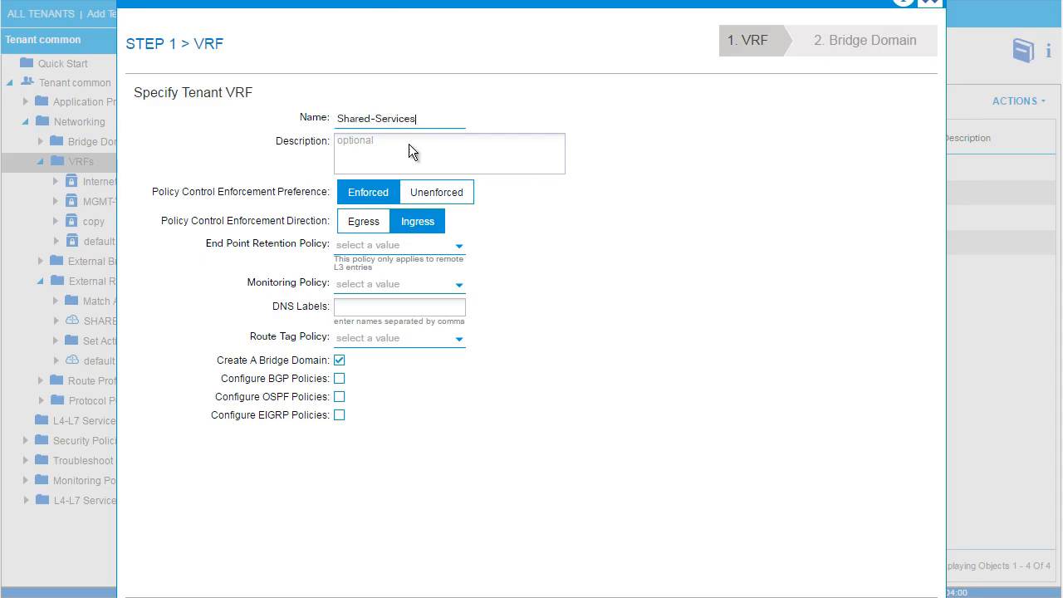
pyautogui.click(339, 360)
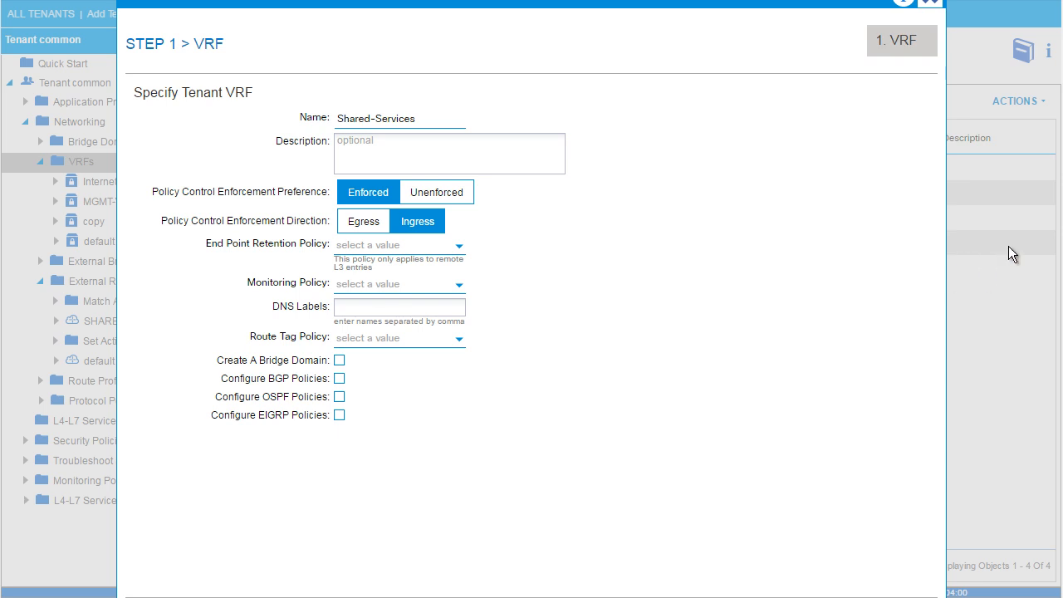
pyautogui.scroll(-1, 914, 415)
pyautogui.click(833, 573)
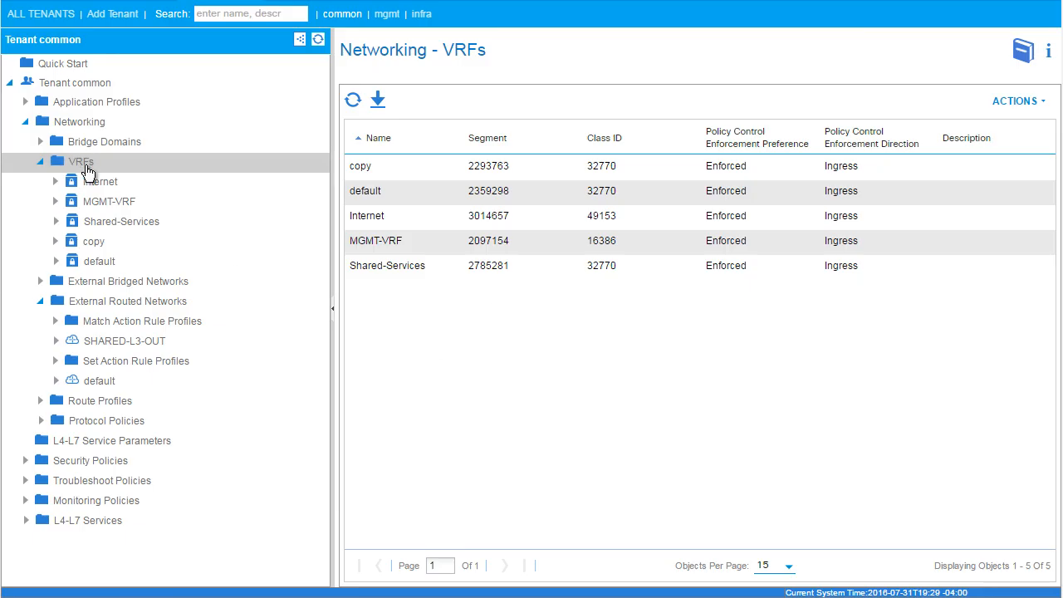
# Start a bridge domain named Shared-Services in tenant common and assign it to the VRF common/Shared-Services.
pyautogui.click(94, 146)
pyautogui.rightClick(95, 145)
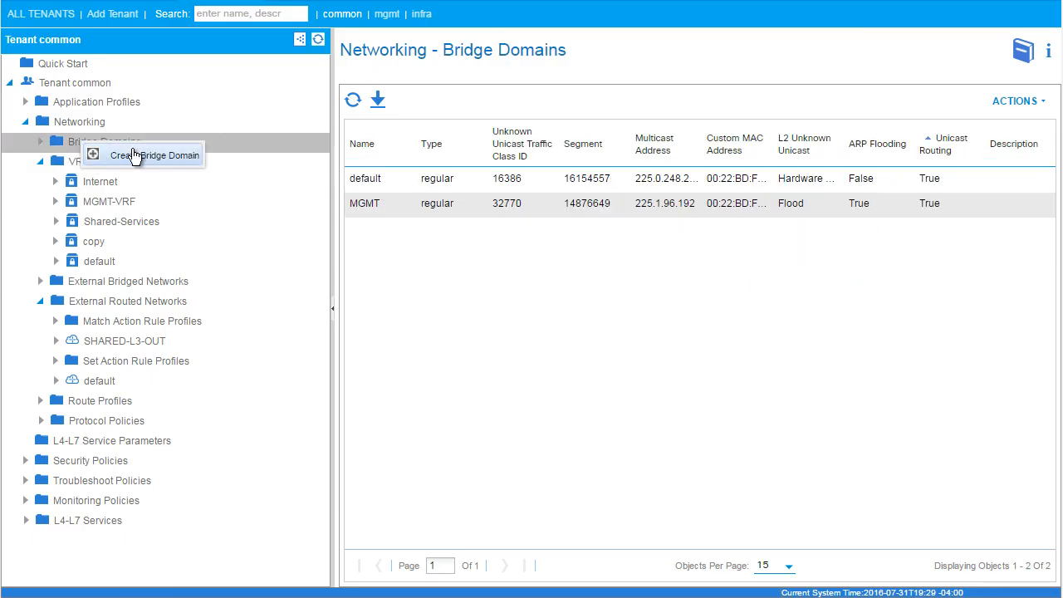
pyautogui.click(132, 148)
pyautogui.click(407, 121)
pyautogui.write('Shar')
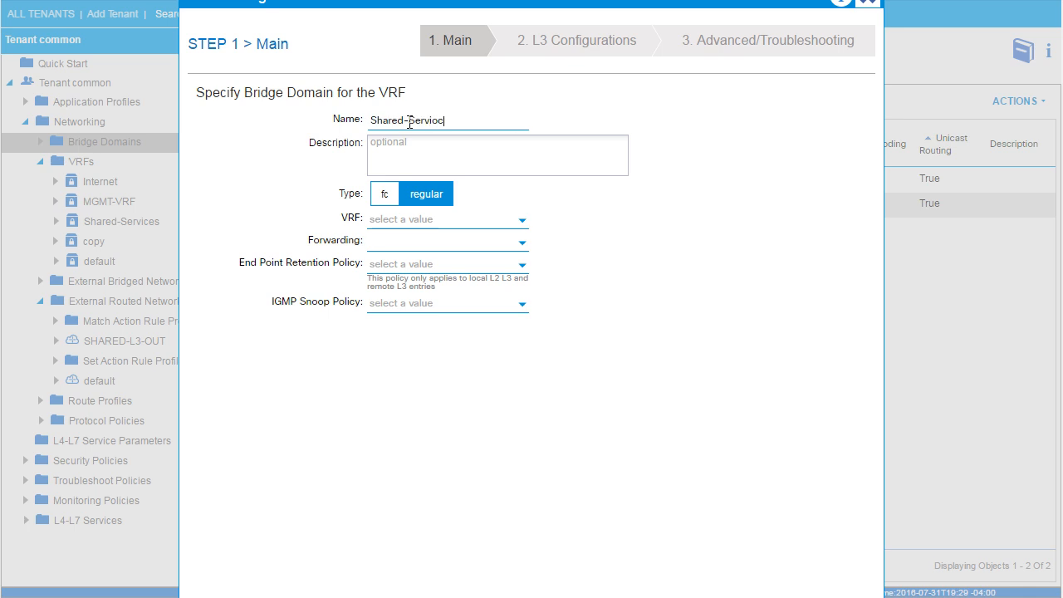
pyautogui.write('ed-Services')
pyautogui.click(523, 221)
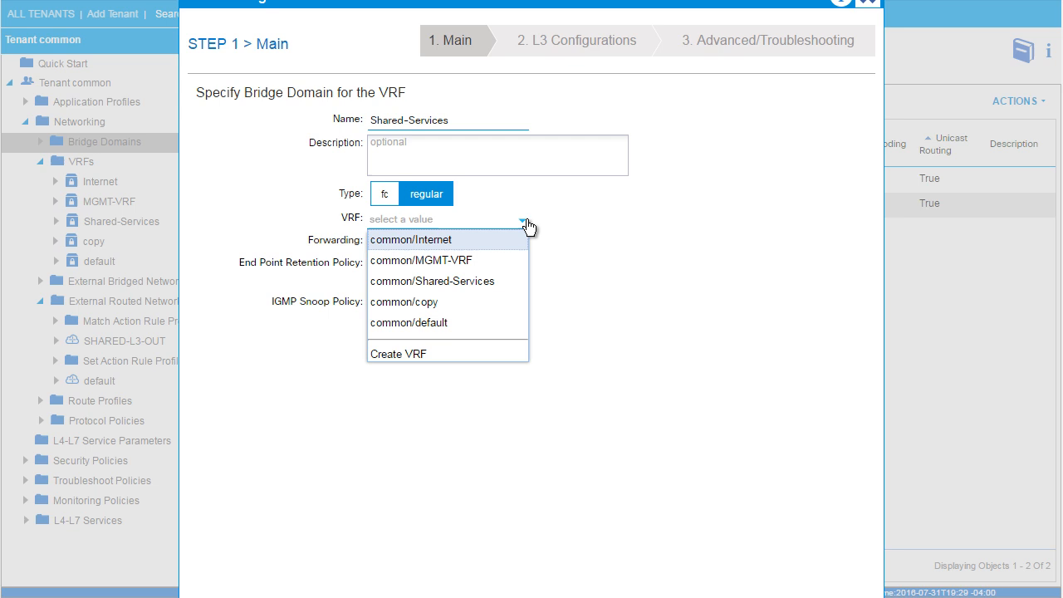
pyautogui.click(465, 281)
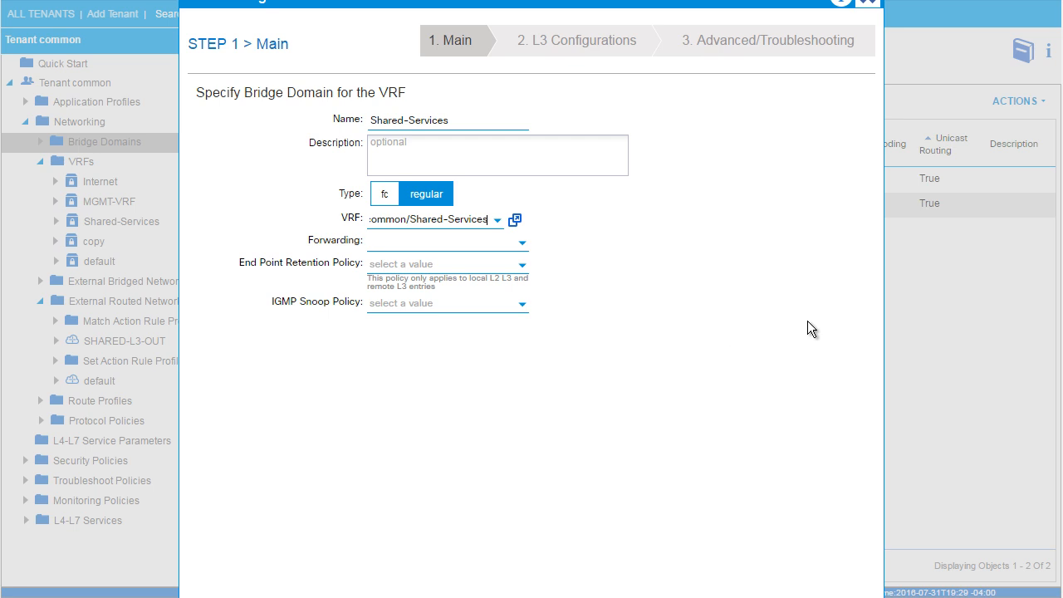
# Finish creating the Shared-Services bridge domain, keeping the default L3 configuration and advanced settings without adding subnets or associated L3 Outs.
pyautogui.click(761, 575)
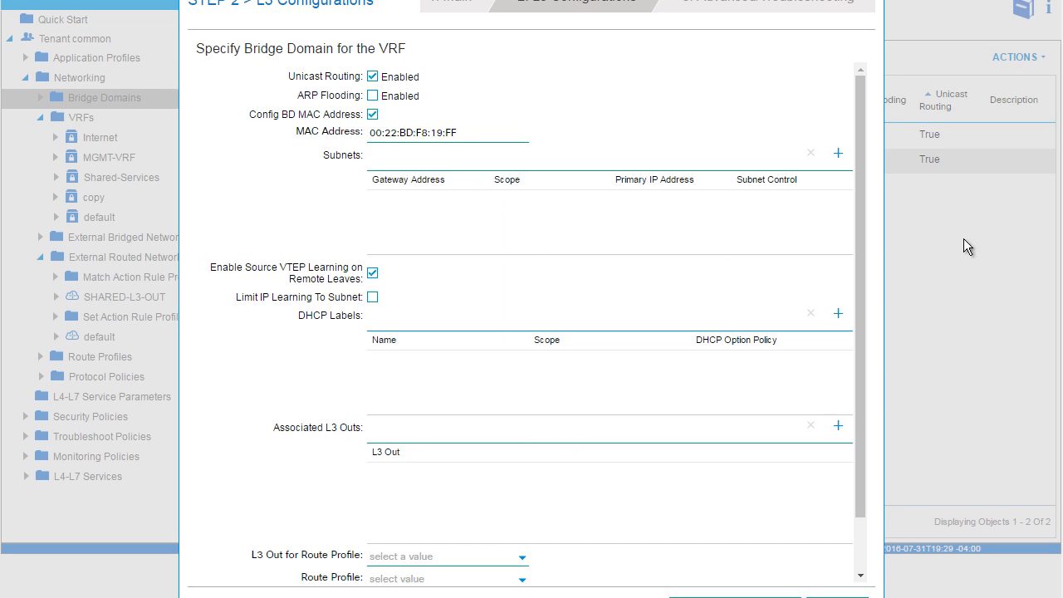
pyautogui.scroll(-1, 861, 239)
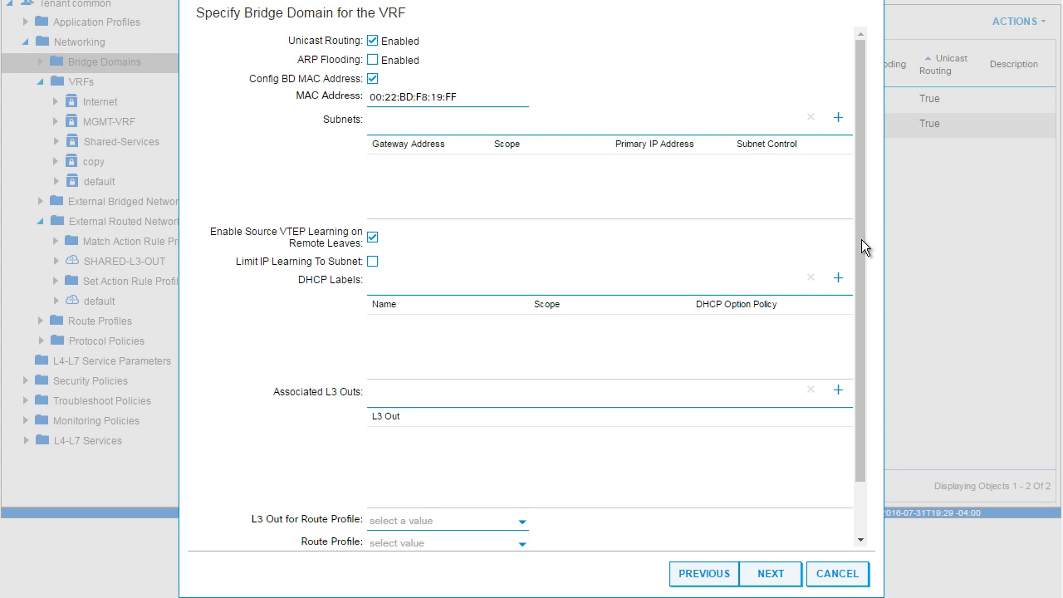
pyautogui.moveTo(861, 226); pyautogui.dragTo(860, 301)
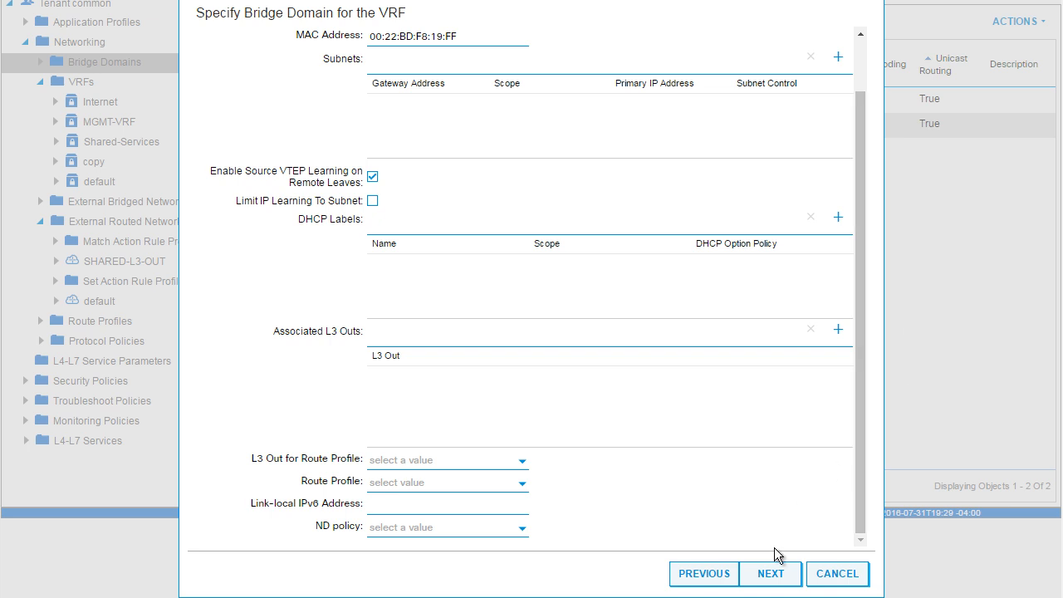
pyautogui.click(772, 573)
pyautogui.click(758, 584)
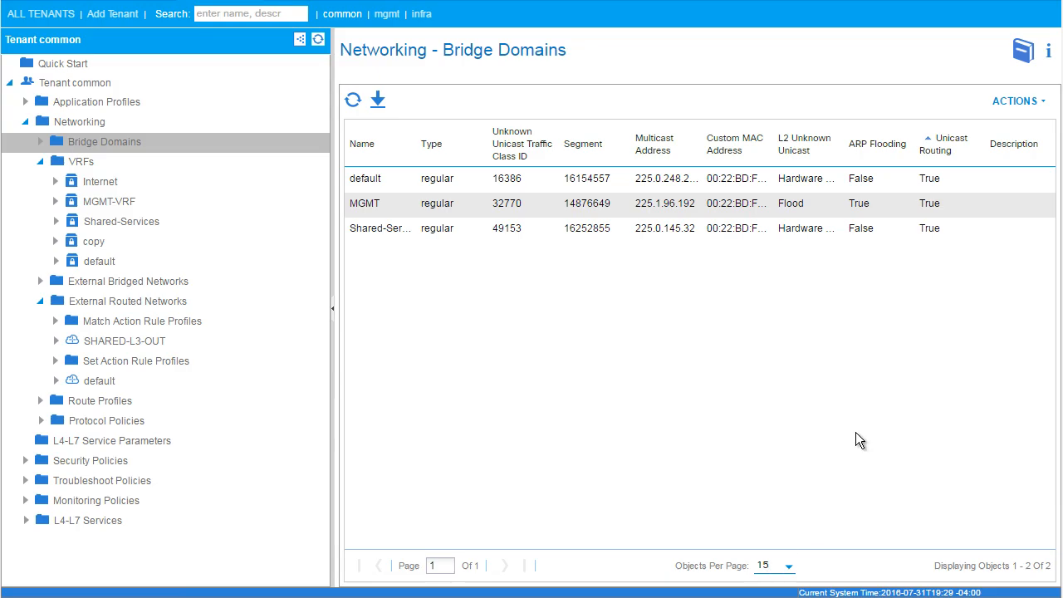
# Create an application profile named ANP-Shared-Services in tenant common without adding any EPGs.
pyautogui.click(26, 102)
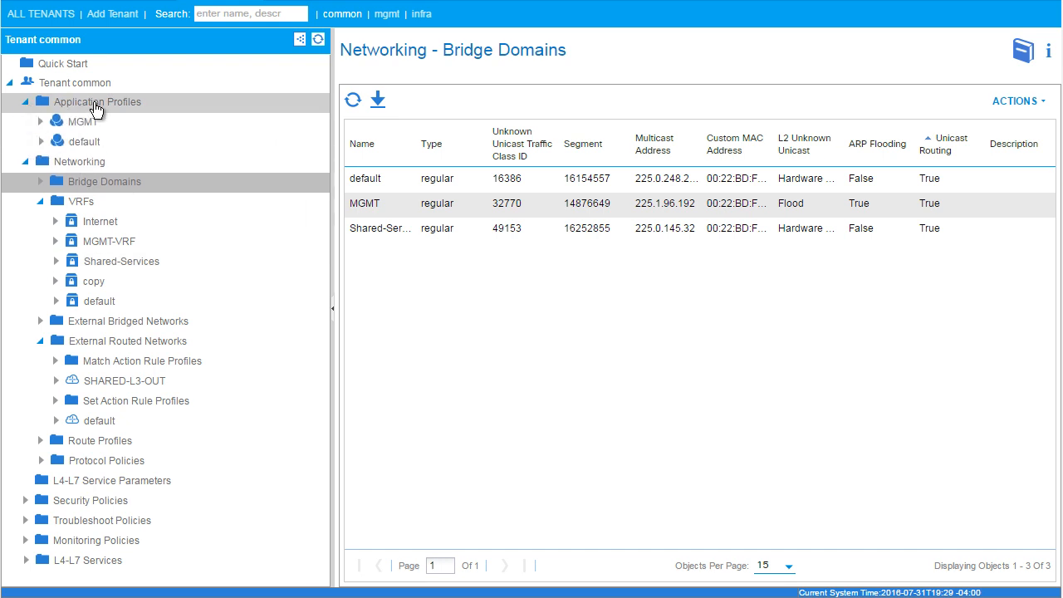
pyautogui.rightClick(81, 108)
pyautogui.click(168, 118)
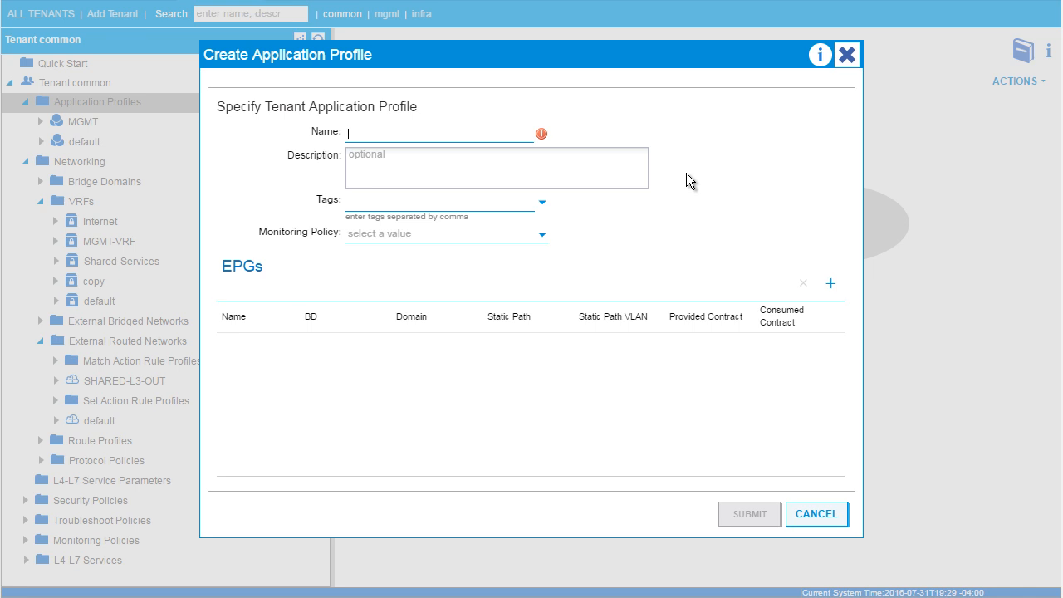
pyautogui.write('Sh')
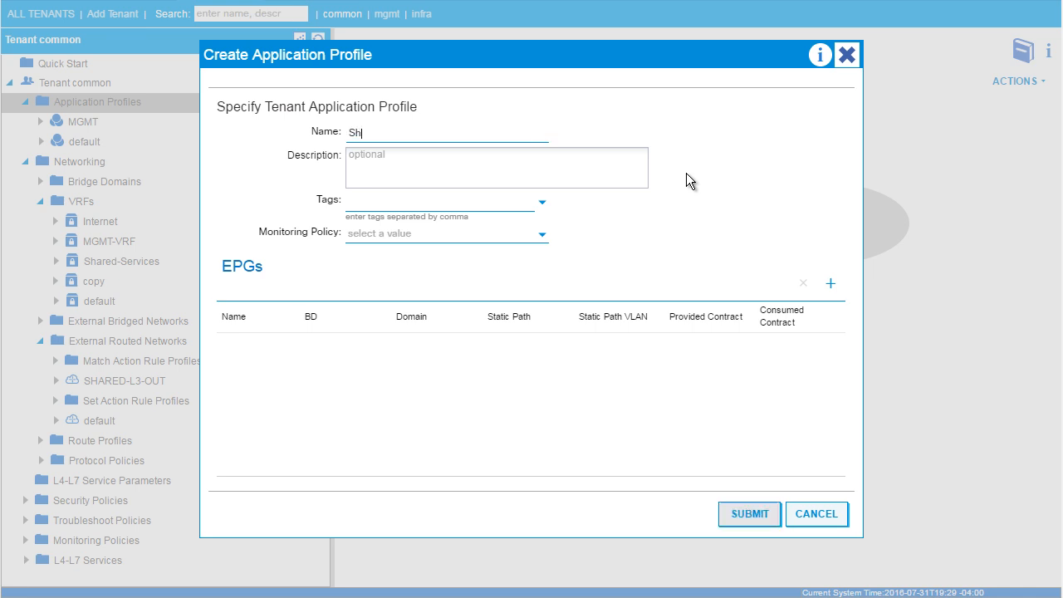
pyautogui.write('ared0')
pyautogui.press('BackSpace')
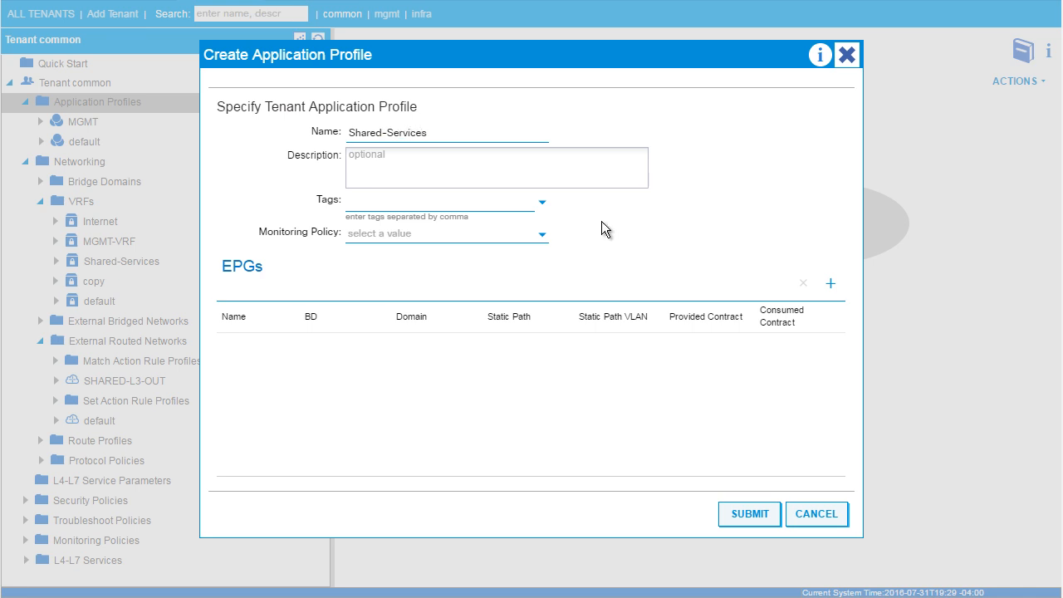
pyautogui.write('ANP-')
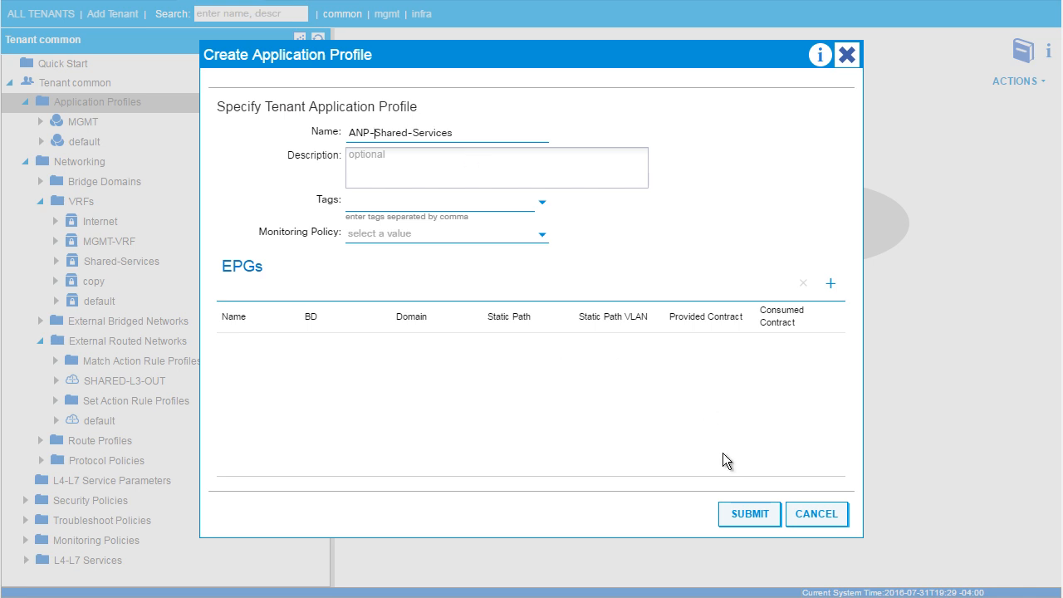
pyautogui.click(750, 512)
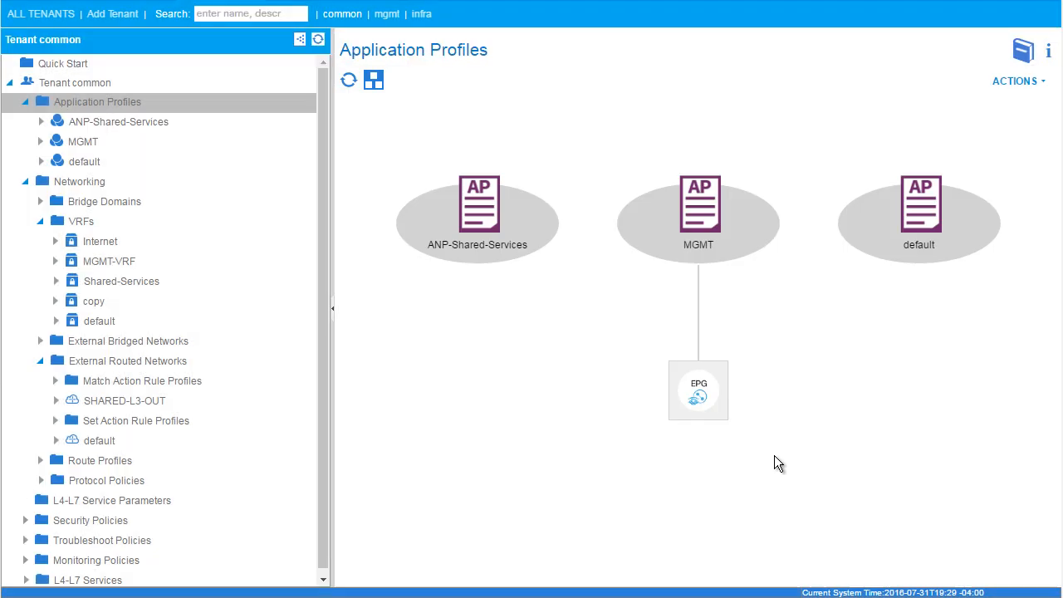
# Create an application EPG named Backup under ANP-Shared-Services, using the bridge domain common/Shared-Services.
pyautogui.click(40, 122)
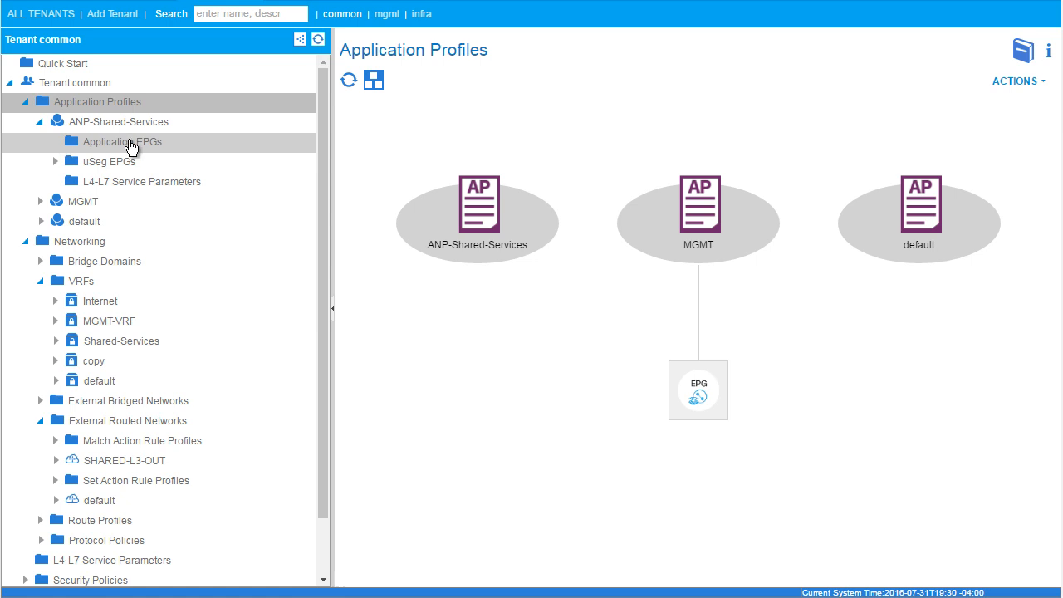
pyautogui.rightClick(129, 146)
pyautogui.click(200, 155)
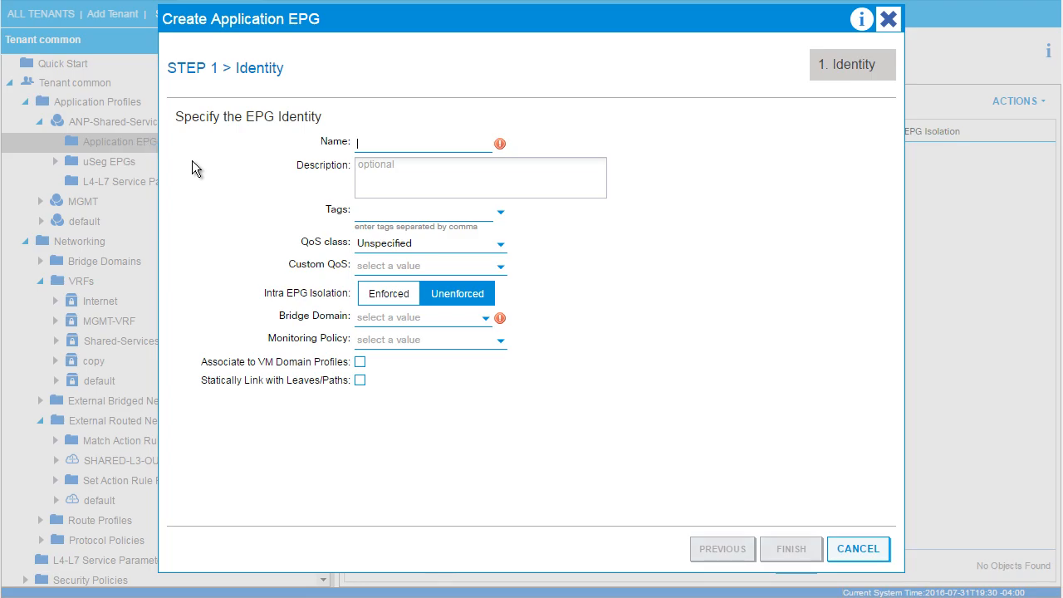
pyautogui.write('Backup')
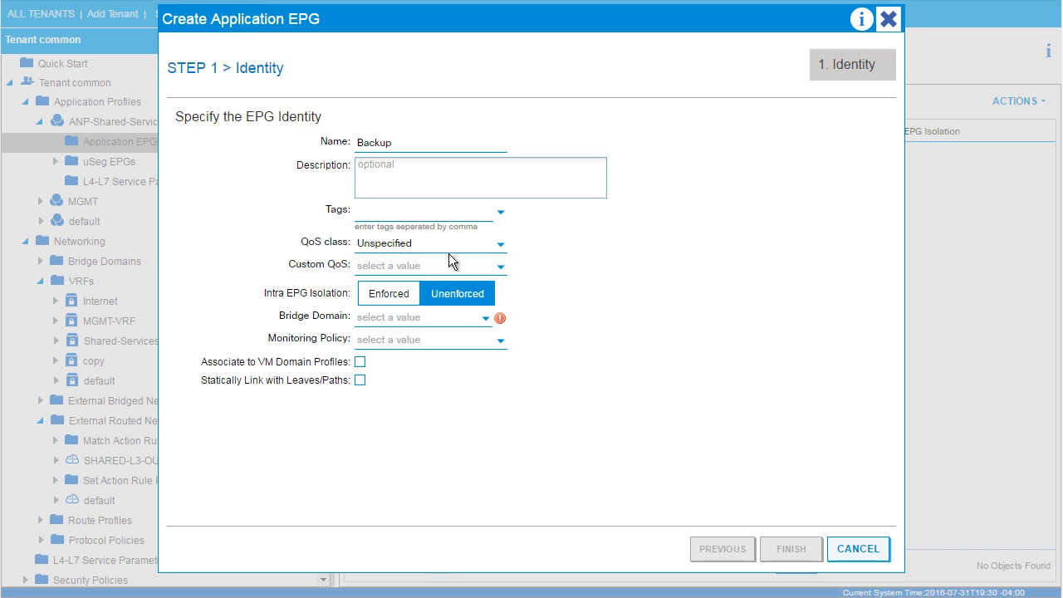
pyautogui.click(484, 319)
pyautogui.click(447, 379)
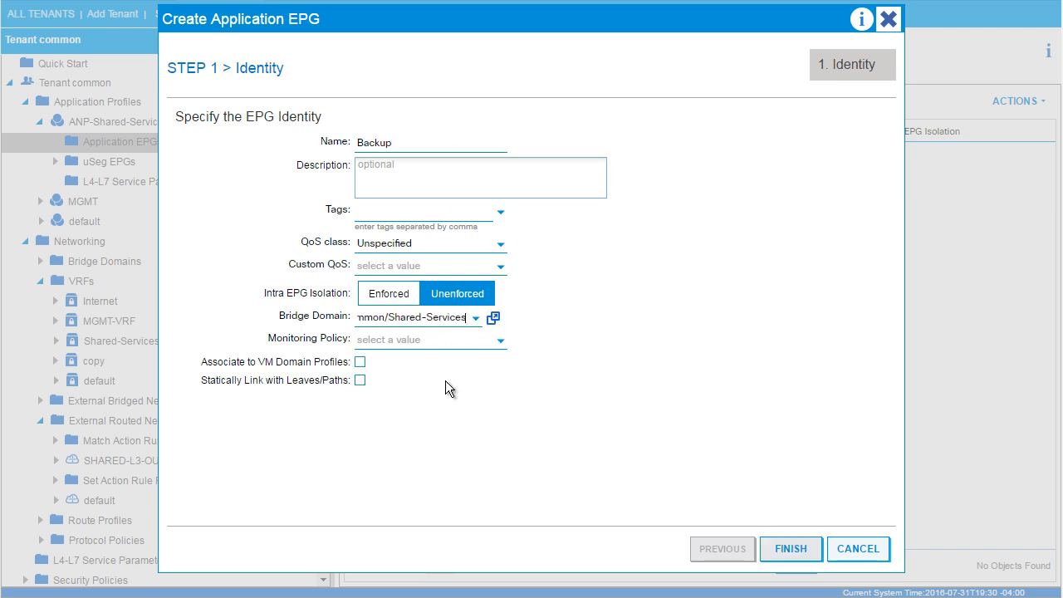
pyautogui.click(791, 550)
# Create an application EPG named LDAP under ANP-Shared-Services, using the bridge domain common/Shared-Services.
pyautogui.rightClick(142, 147)
pyautogui.click(191, 156)
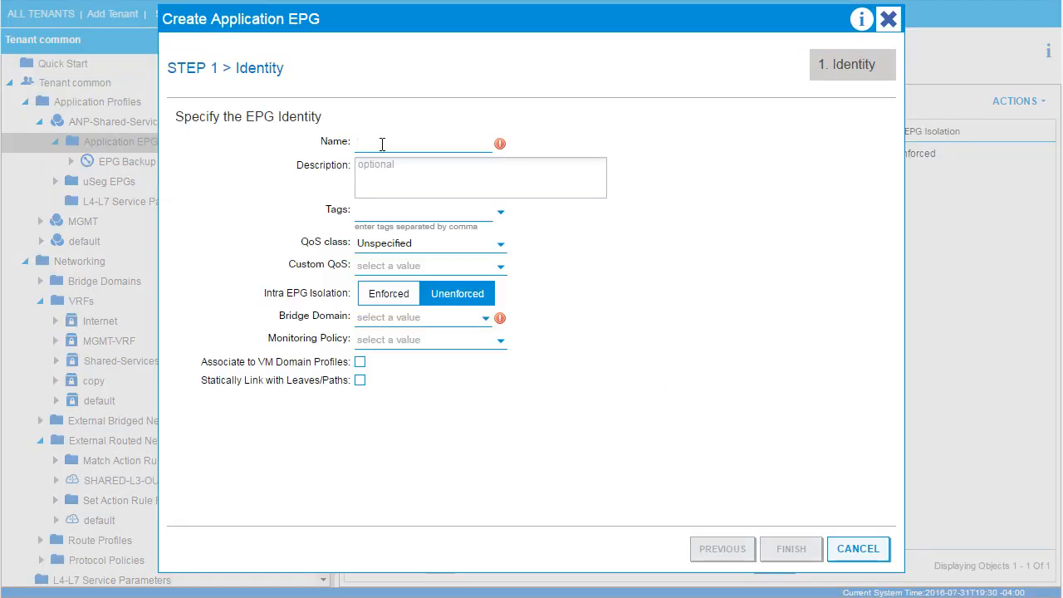
pyautogui.write('LDAP')
pyautogui.click(431, 318)
pyautogui.click(449, 383)
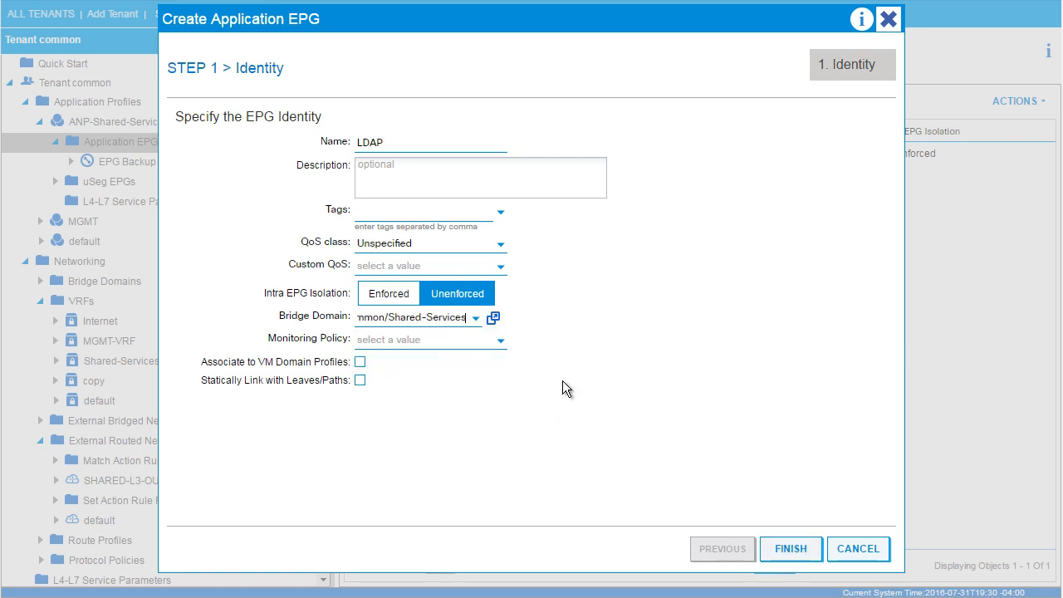
pyautogui.click(791, 548)
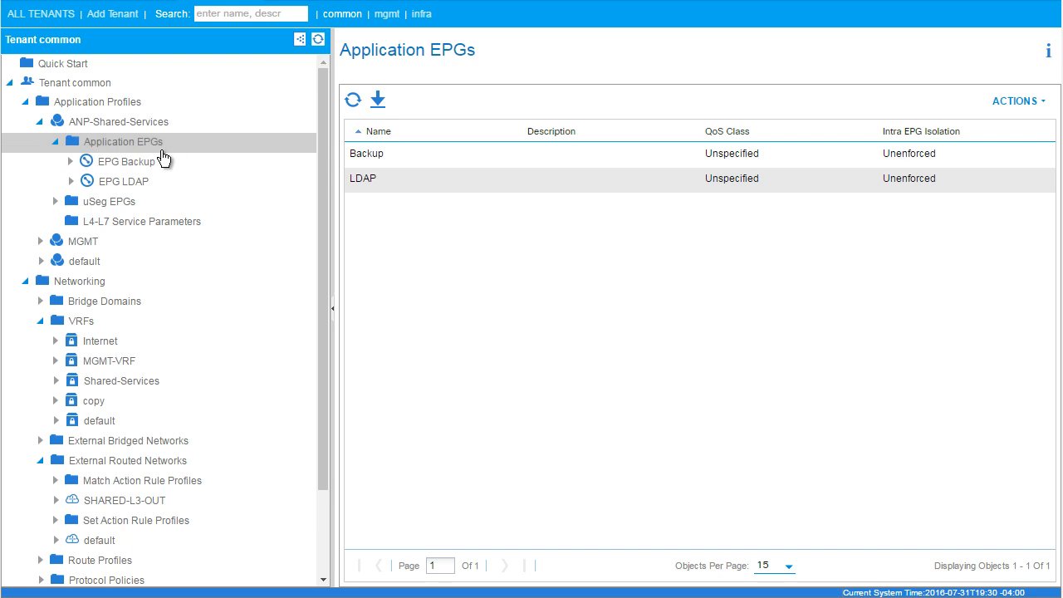
# Create an application EPG named DNS under ANP-Shared-Services, using the bridge domain common/Shared-Services.
pyautogui.moveTo(138, 153)
pyautogui.click(217, 162)
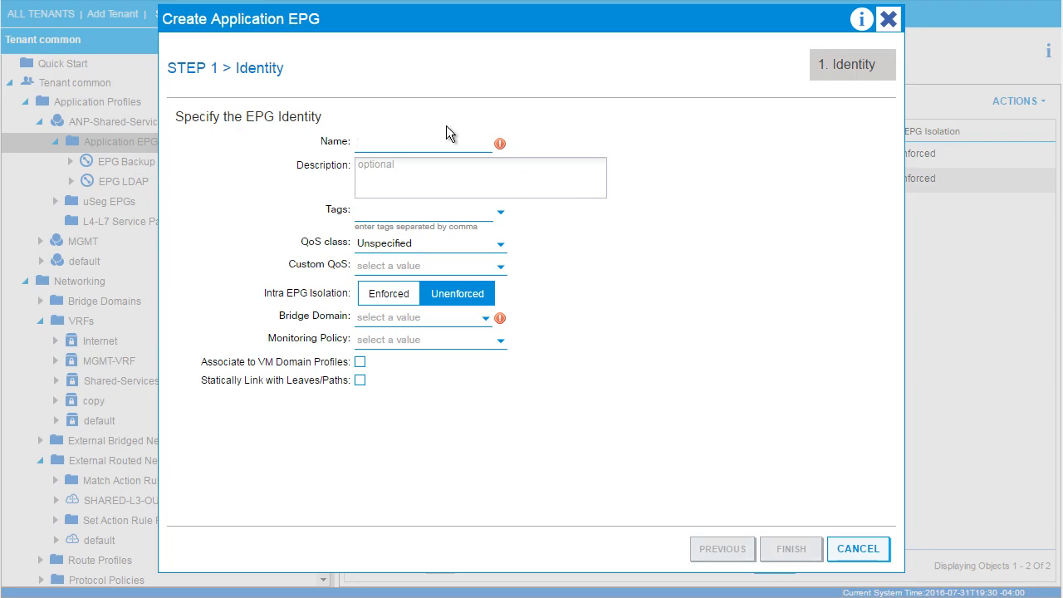
pyautogui.write('DNS')
pyautogui.click(419, 318)
pyautogui.click(419, 379)
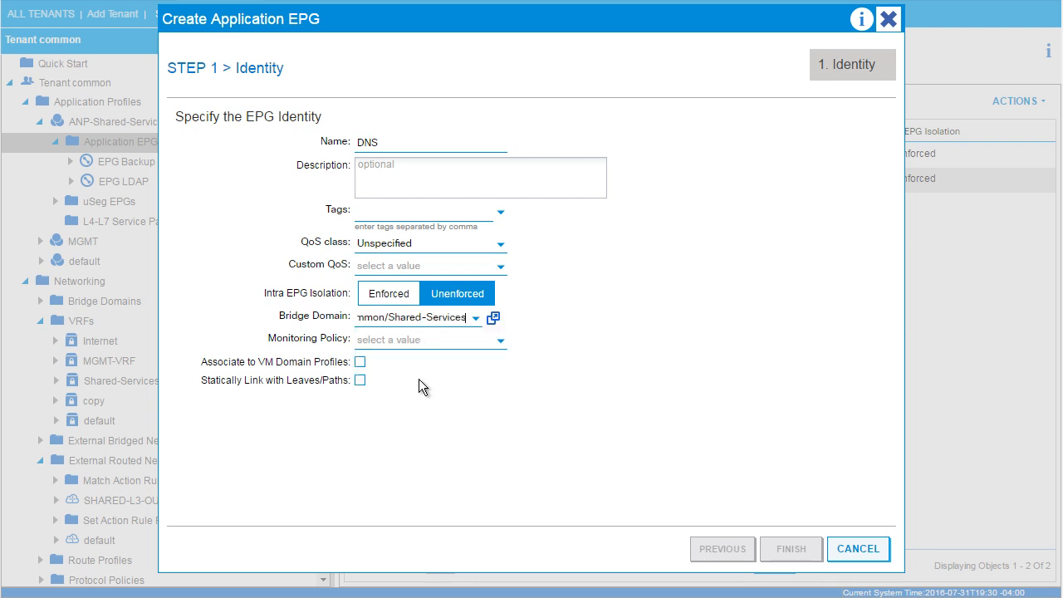
pyautogui.click(790, 549)
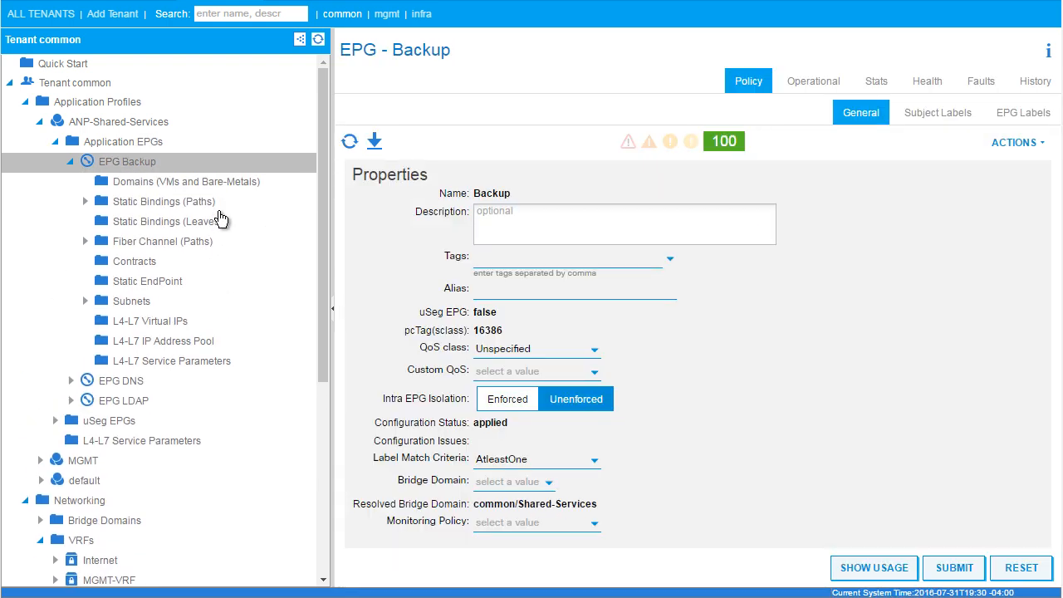
# Add a subnet to EPG Backup with default gateway 10.1.1.1/27, advertised externally and shared between VRFs, and collapse the EPG.
pyautogui.click(147, 300)
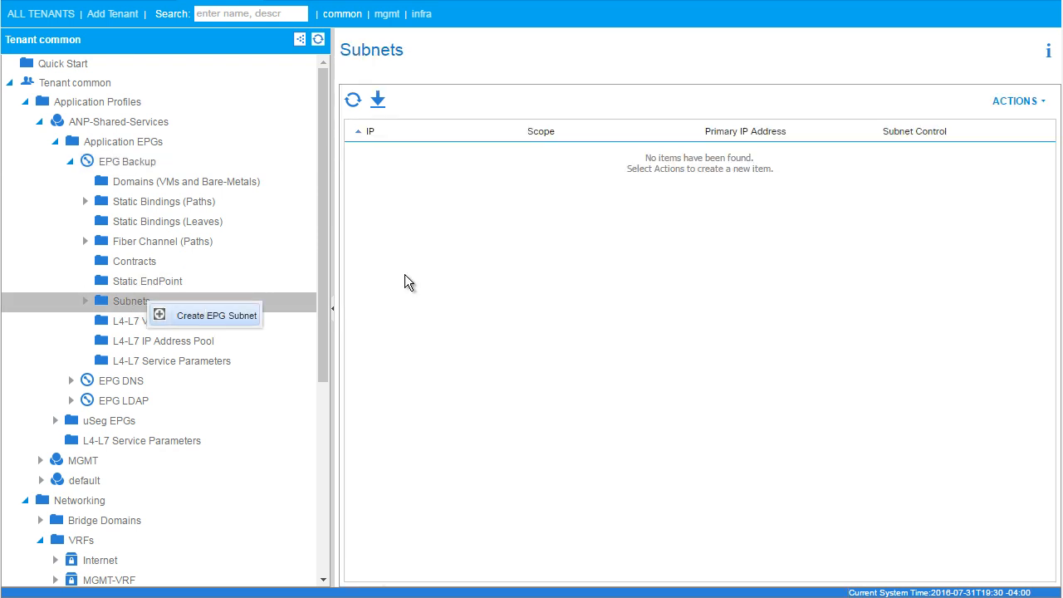
pyautogui.click(212, 315)
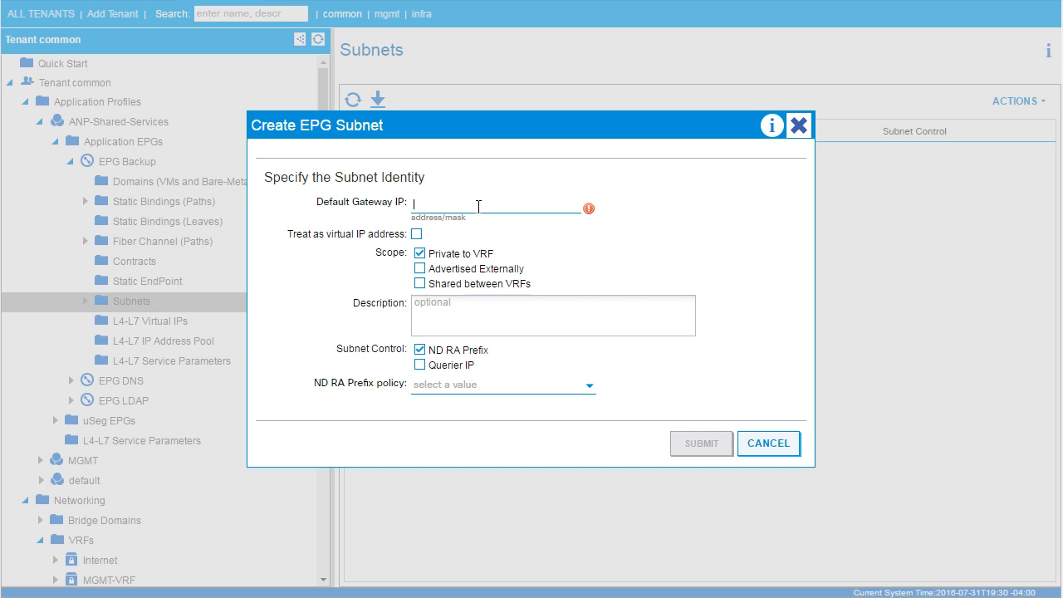
pyautogui.write('10.1.1.1/27')
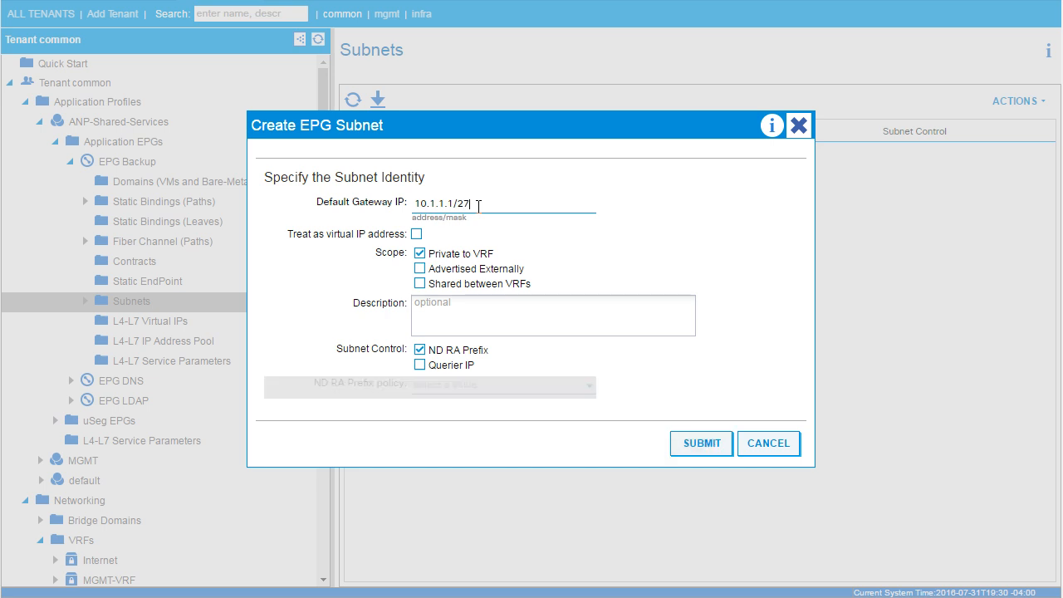
pyautogui.click(419, 269)
pyautogui.click(420, 283)
pyautogui.click(702, 442)
pyautogui.click(70, 163)
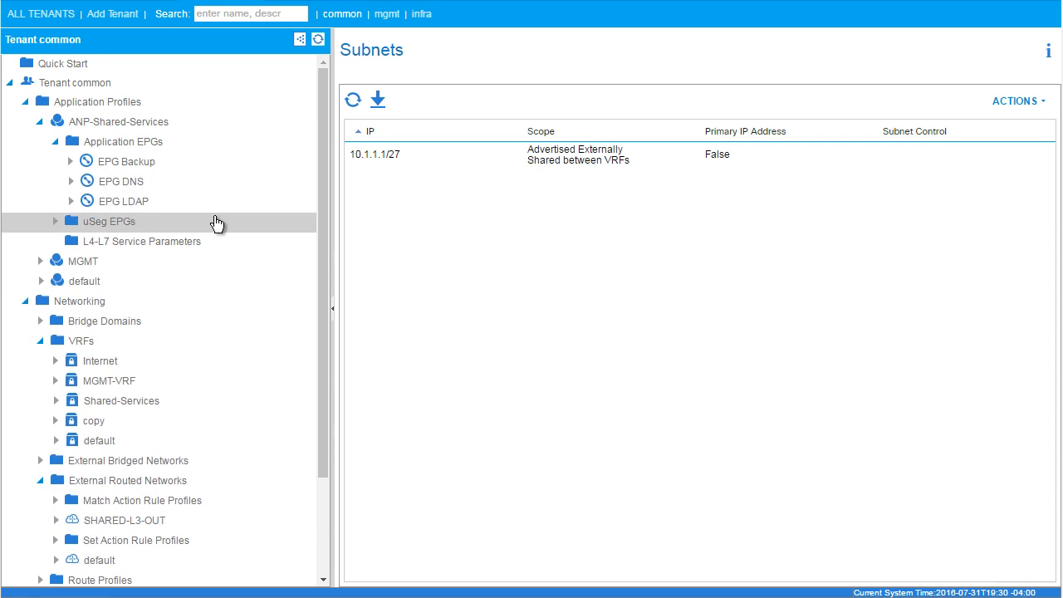
pyautogui.click(70, 182)
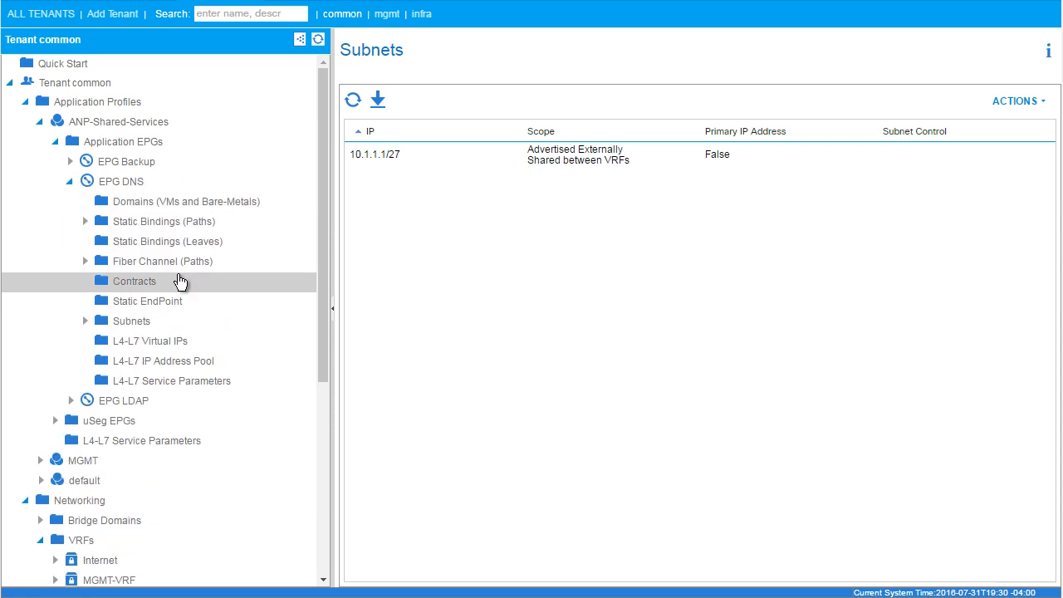
pyautogui.click(136, 322)
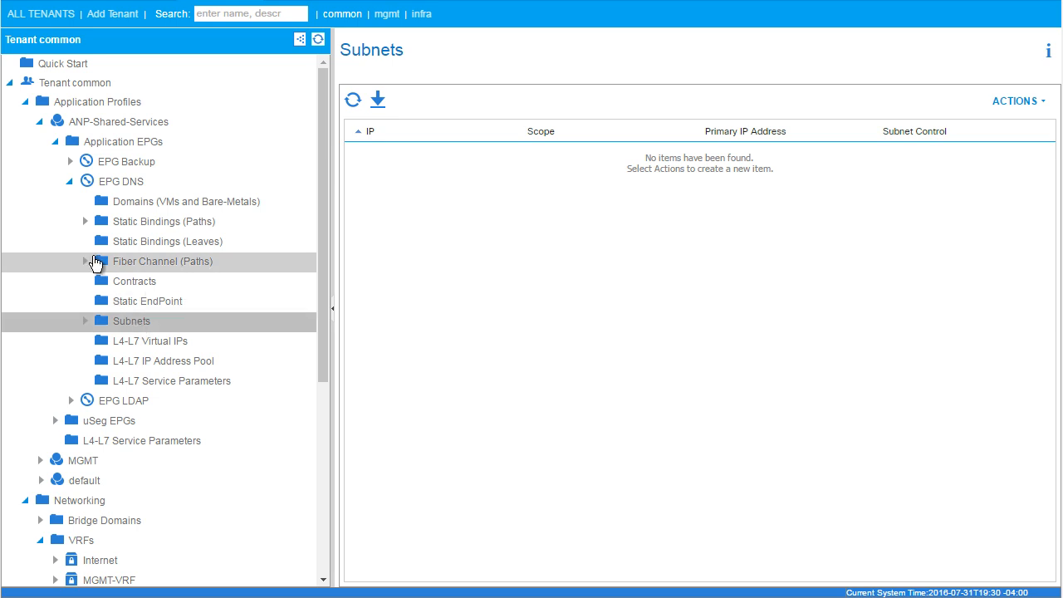
pyautogui.click(70, 181)
# Add a subnet to EPG LDAP with default gateway 10.1.1.33/27, advertised externally and shared between VRFs, and collapse the EPG.
pyautogui.click(70, 202)
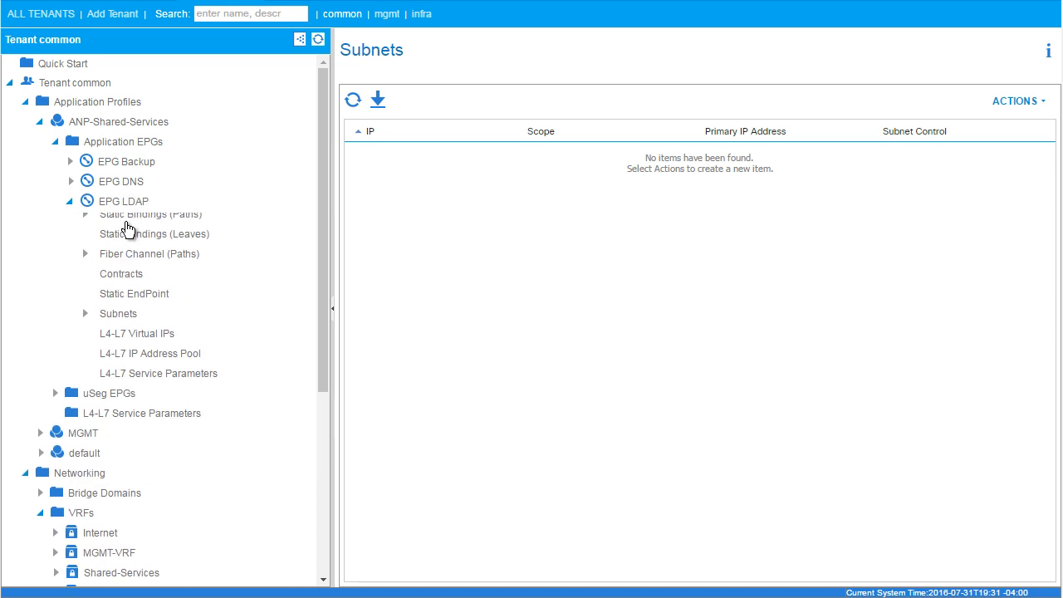
pyautogui.click(127, 303)
pyautogui.click(177, 327)
pyautogui.click(166, 342)
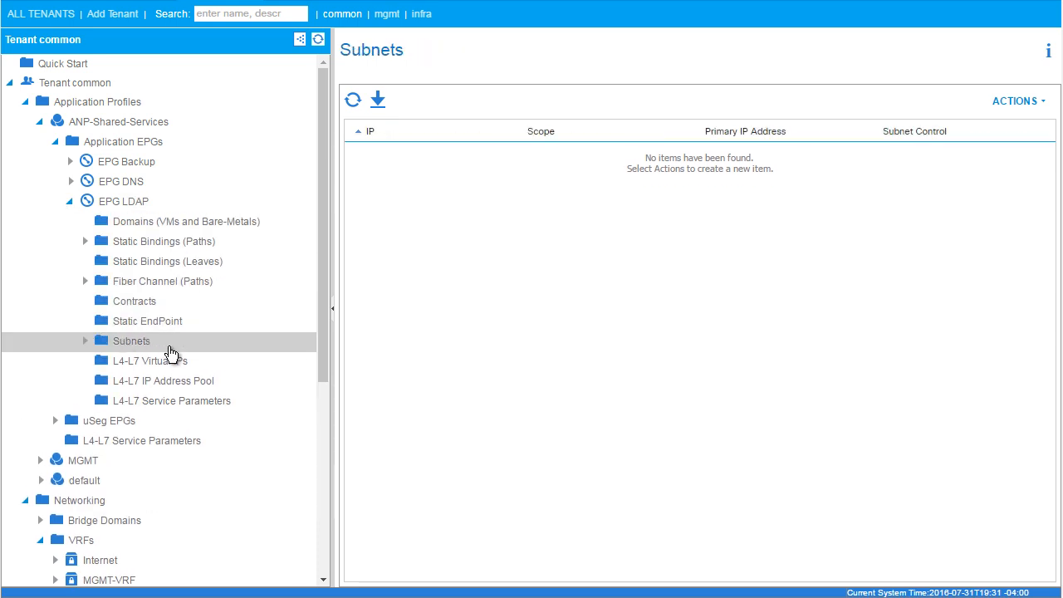
pyautogui.rightClick(168, 347)
pyautogui.click(200, 357)
pyautogui.write('10.1.1.')
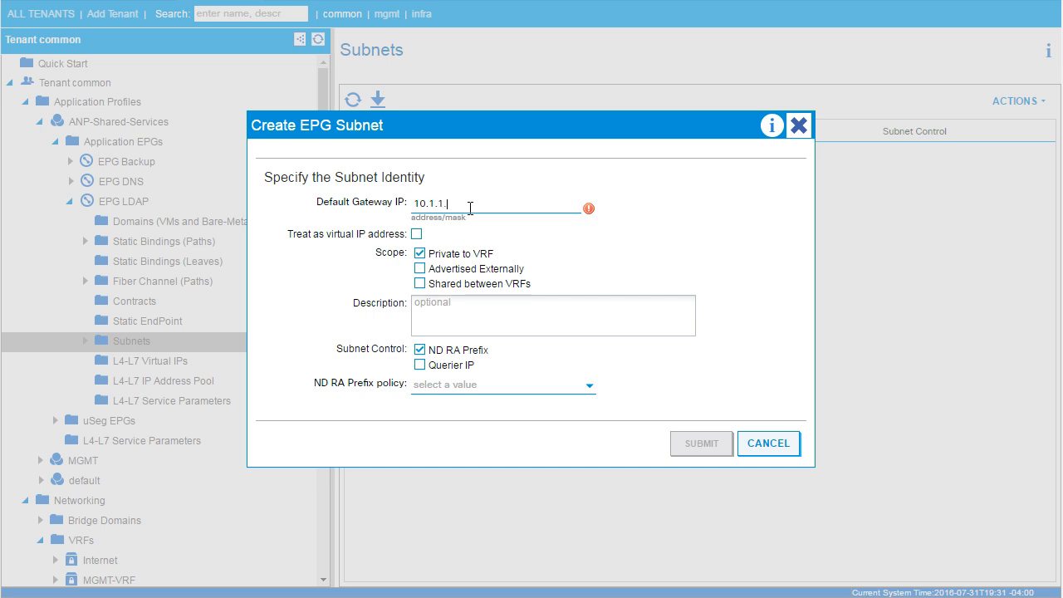
pyautogui.write('33/27')
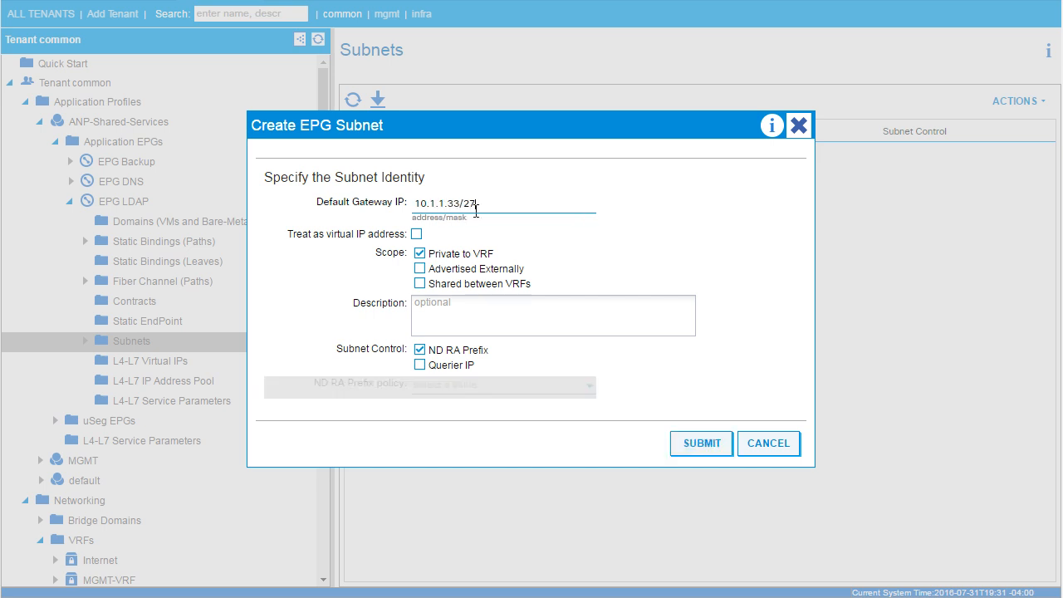
pyautogui.click(444, 271)
pyautogui.click(419, 283)
pyautogui.click(702, 443)
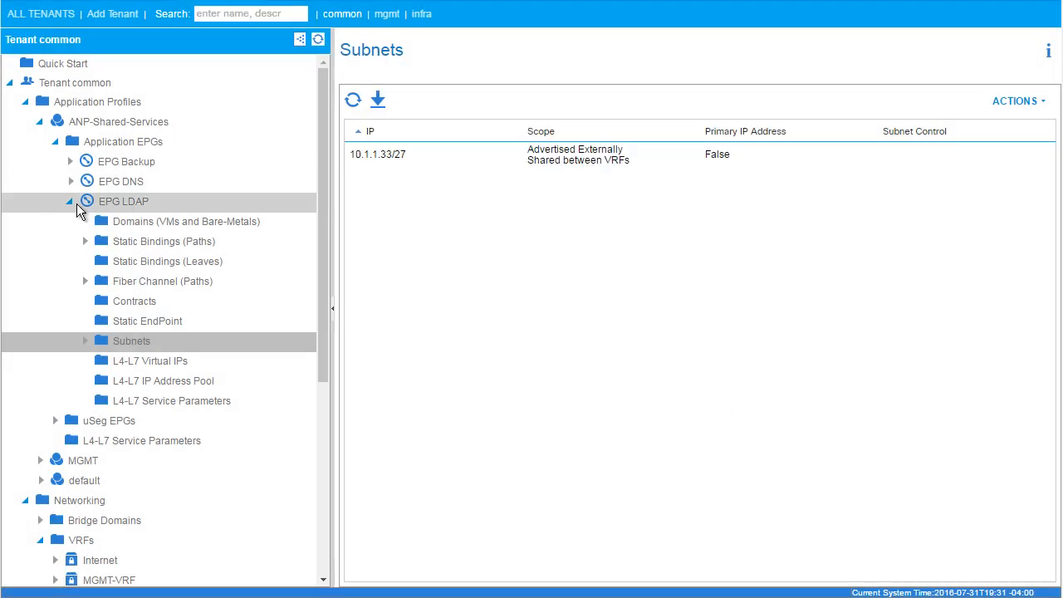
pyautogui.click(69, 201)
# Add a subnet to EPG DNS with default gateway 10.1.1.65/27, advertised externally and shared between VRFs.
pyautogui.click(70, 181)
pyautogui.click(133, 324)
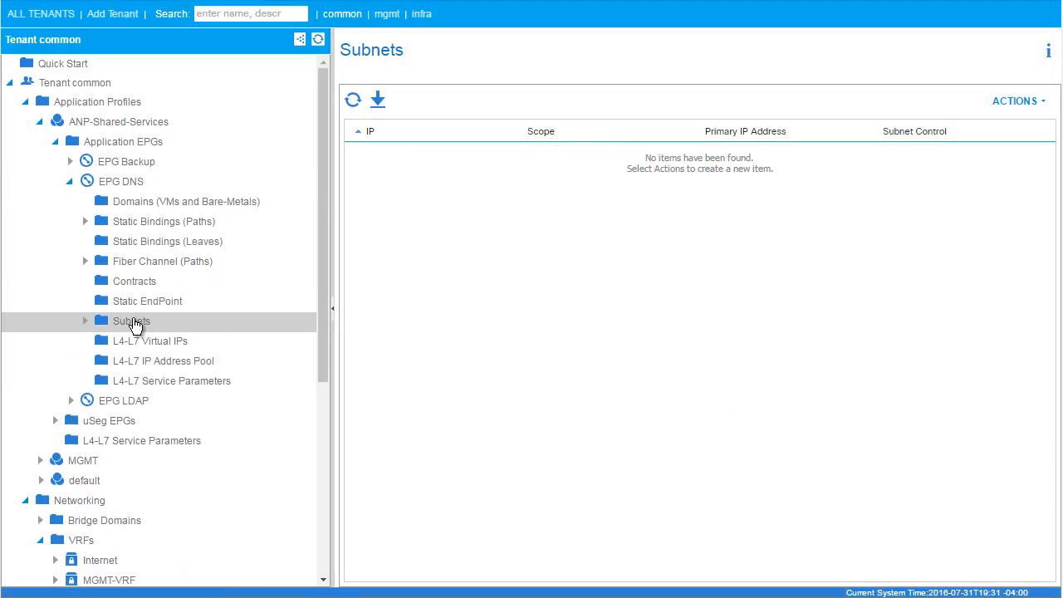
pyautogui.rightClick(136, 326)
pyautogui.click(193, 331)
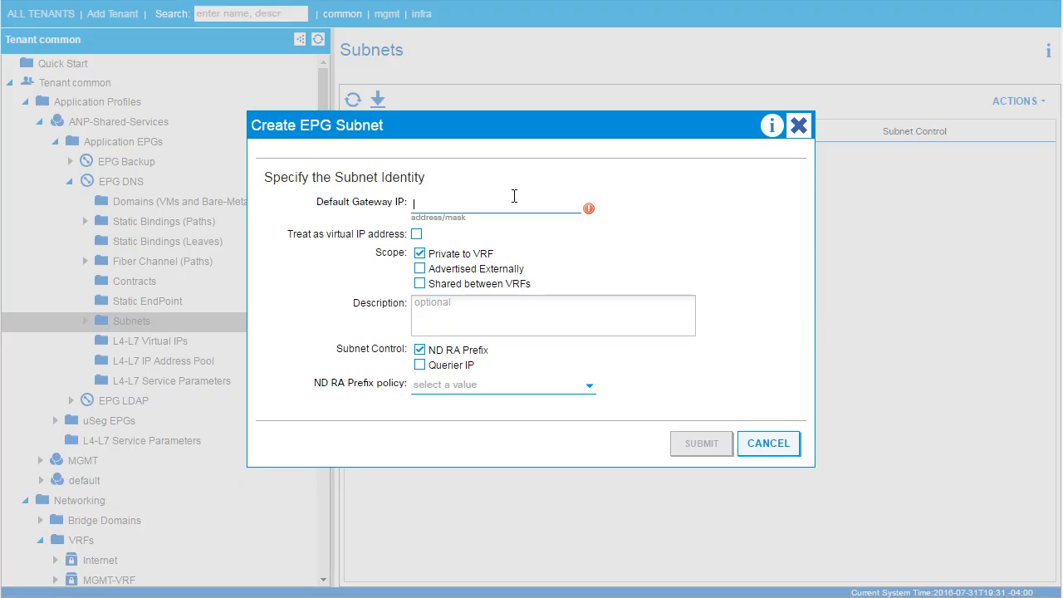
pyautogui.write('10.1.1.65/27')
pyautogui.click(420, 268)
pyautogui.click(420, 284)
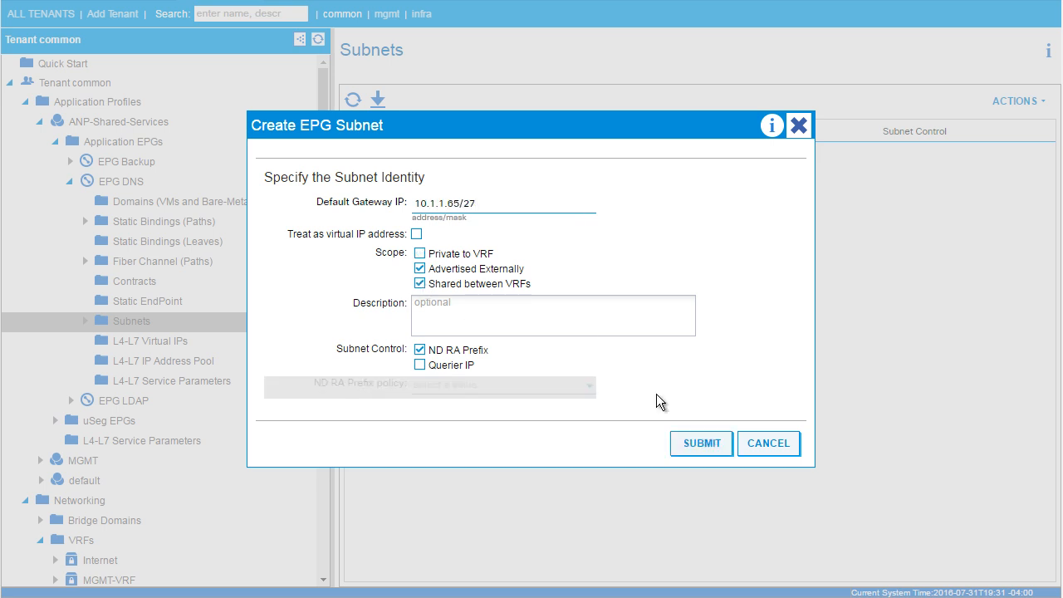
pyautogui.click(690, 443)
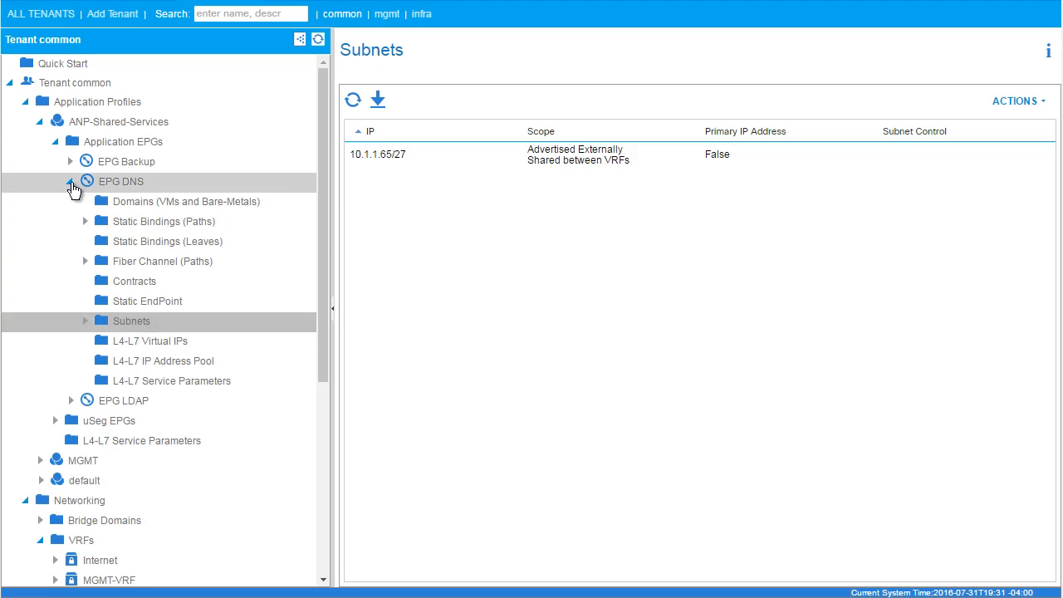
# Associate EPG DNS with the VMM domain VMware/Demo-NJ-vCenter, keeping the default immediacy and VLAN settings, and collapse the EPG.
pyautogui.click(70, 181)
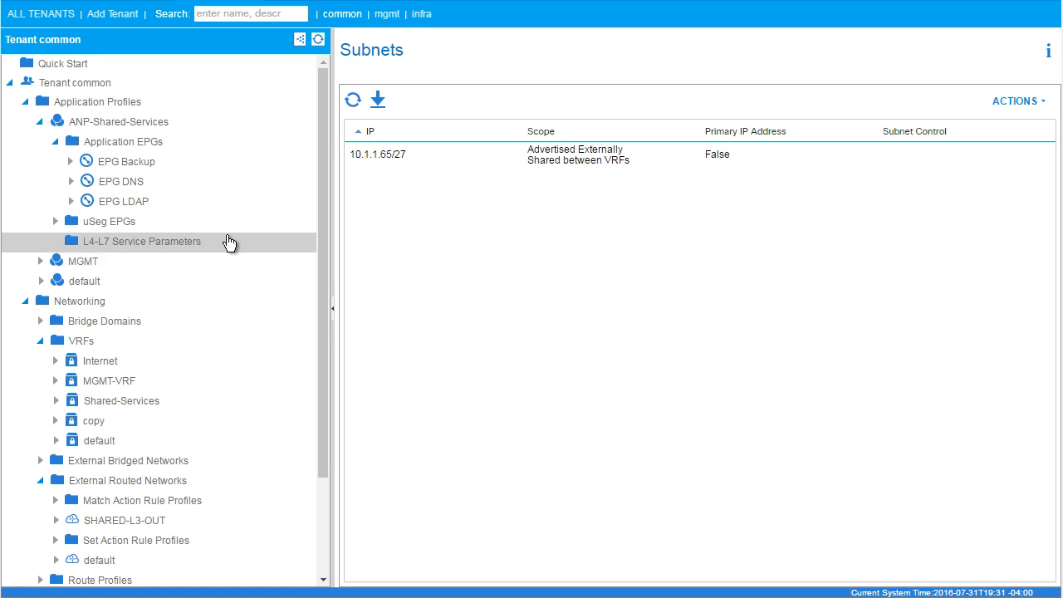
pyautogui.click(71, 181)
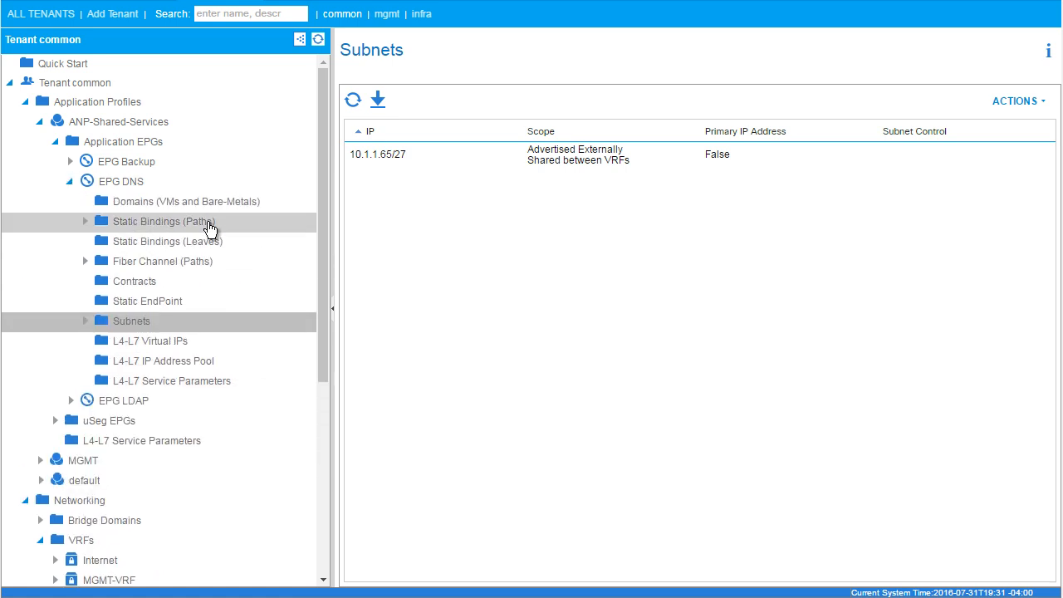
pyautogui.rightClick(160, 206)
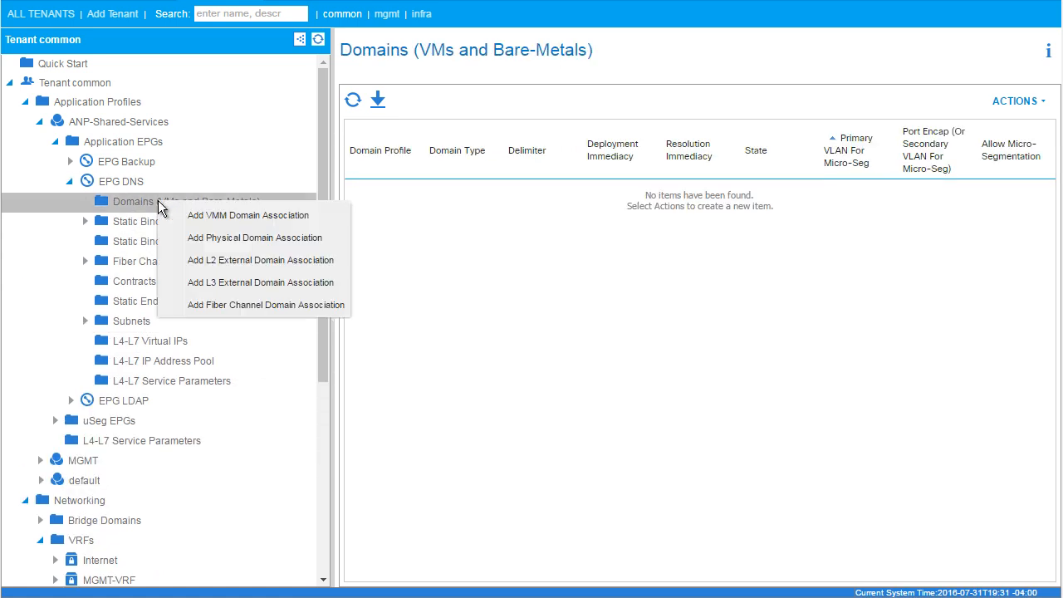
pyautogui.click(224, 218)
pyautogui.click(679, 180)
pyautogui.click(536, 194)
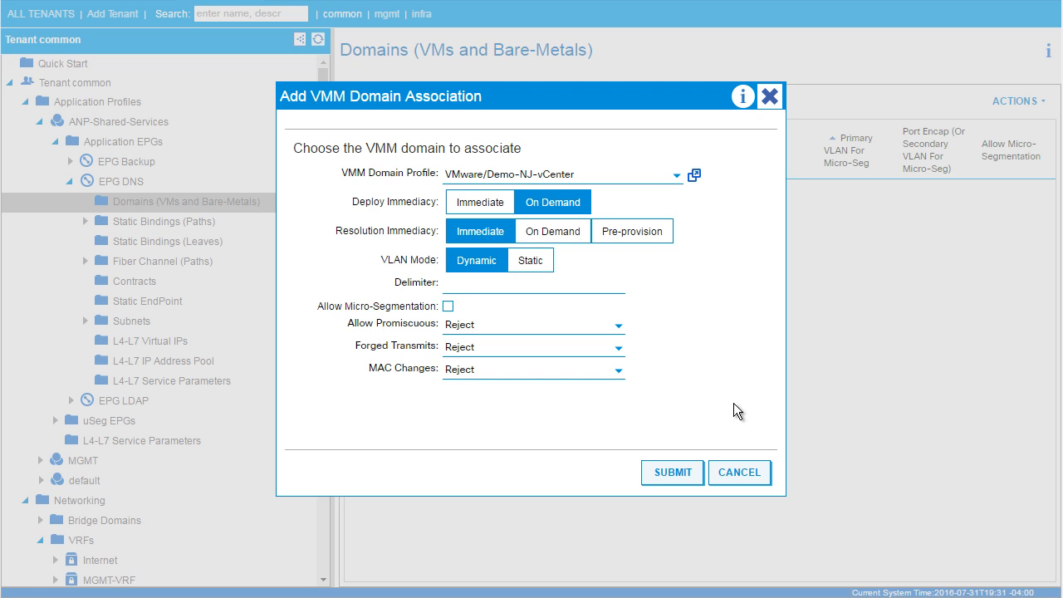
pyautogui.click(673, 472)
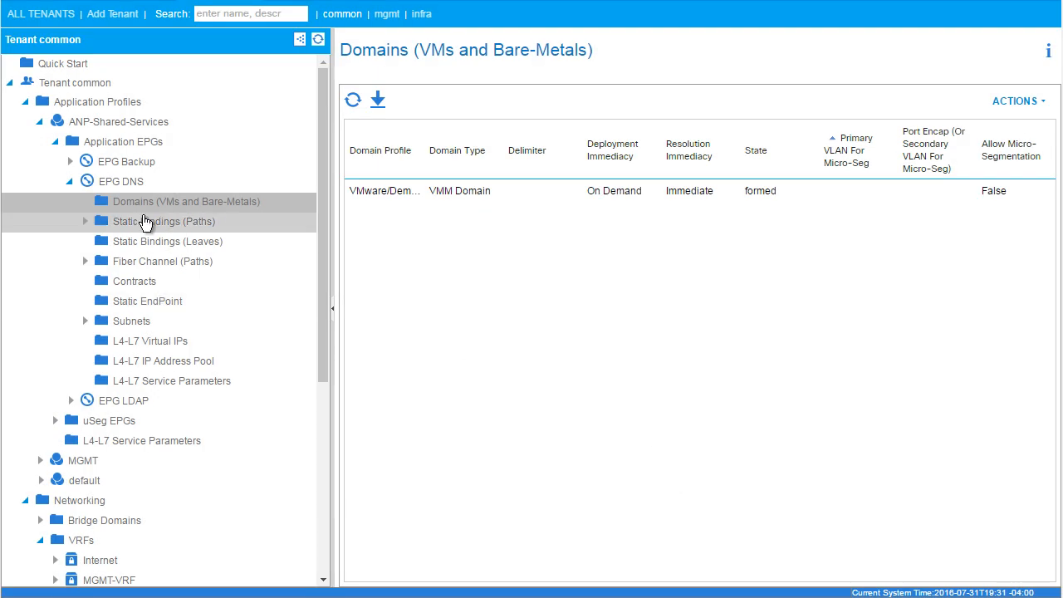
pyautogui.click(70, 183)
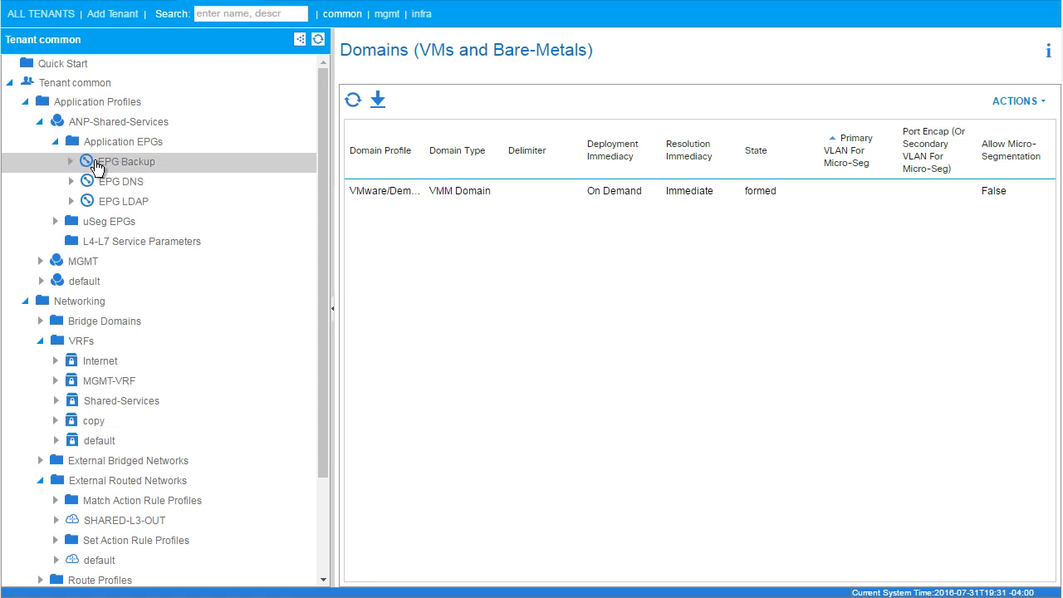
# Associate EPG Backup with the VMM domain VMware/Demo-NJ-vCenter, keeping the default immediacy and VLAN settings, and collapse the EPG.
pyautogui.click(69, 161)
pyautogui.click(150, 181)
pyautogui.rightClick(142, 183)
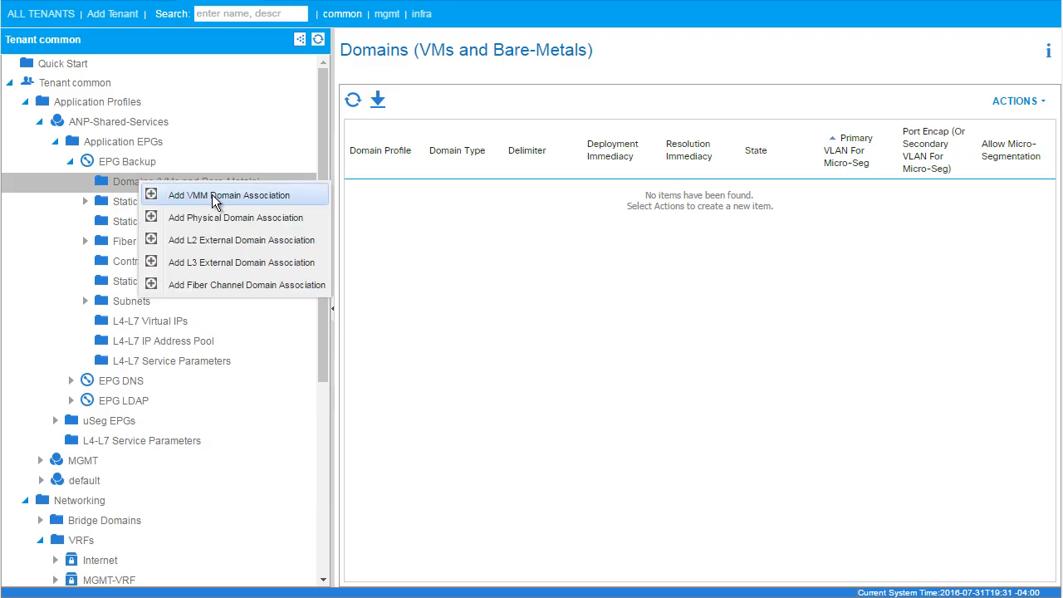
pyautogui.click(212, 195)
pyautogui.click(647, 175)
pyautogui.click(577, 199)
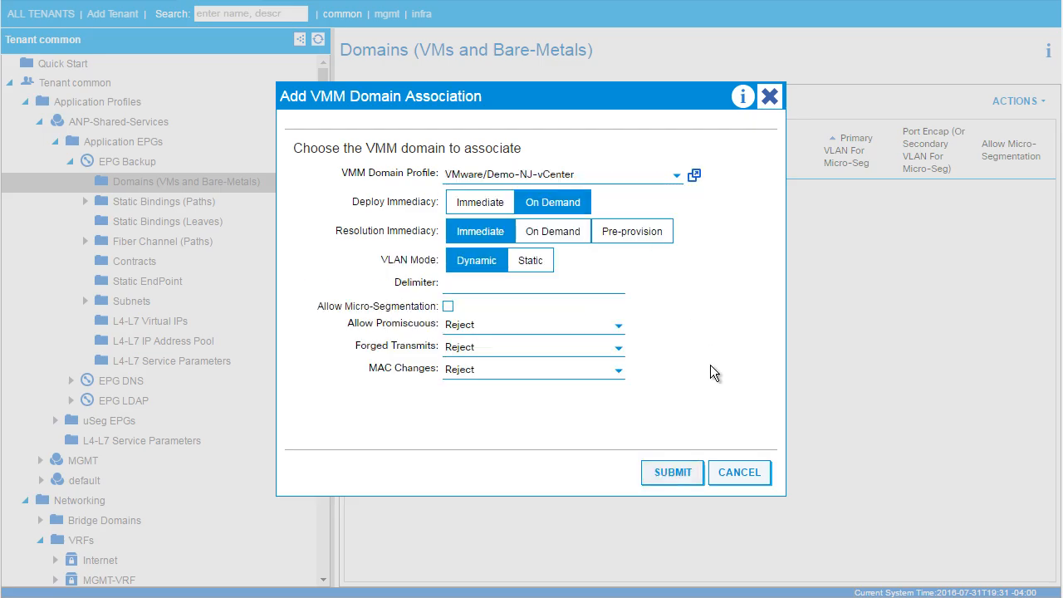
pyautogui.click(667, 473)
pyautogui.click(71, 161)
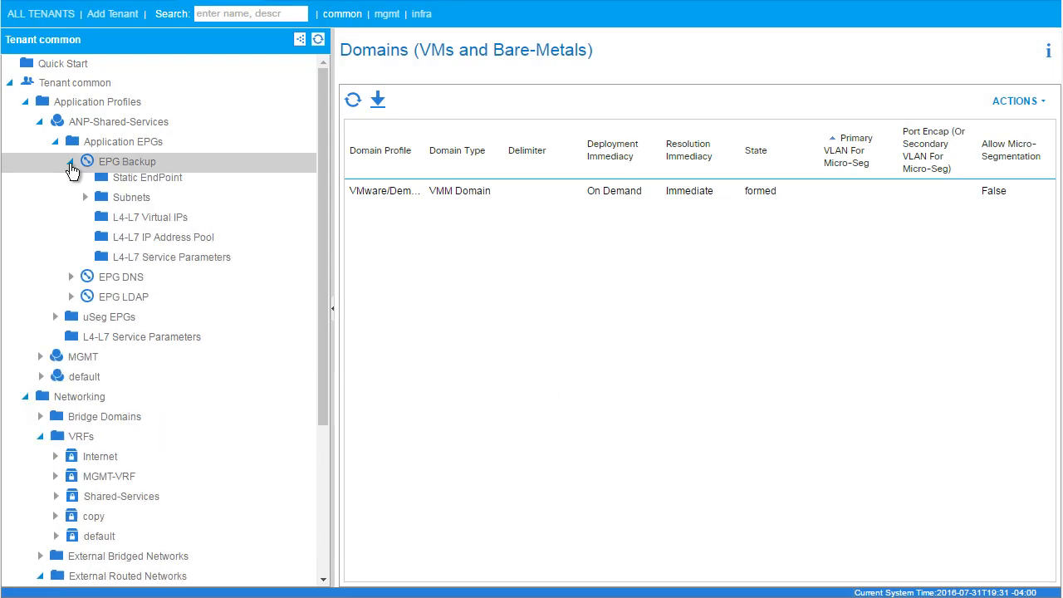
# Add a VMM domain association to EPG LDAP with the default settings and collapse the EPG.
pyautogui.click(70, 201)
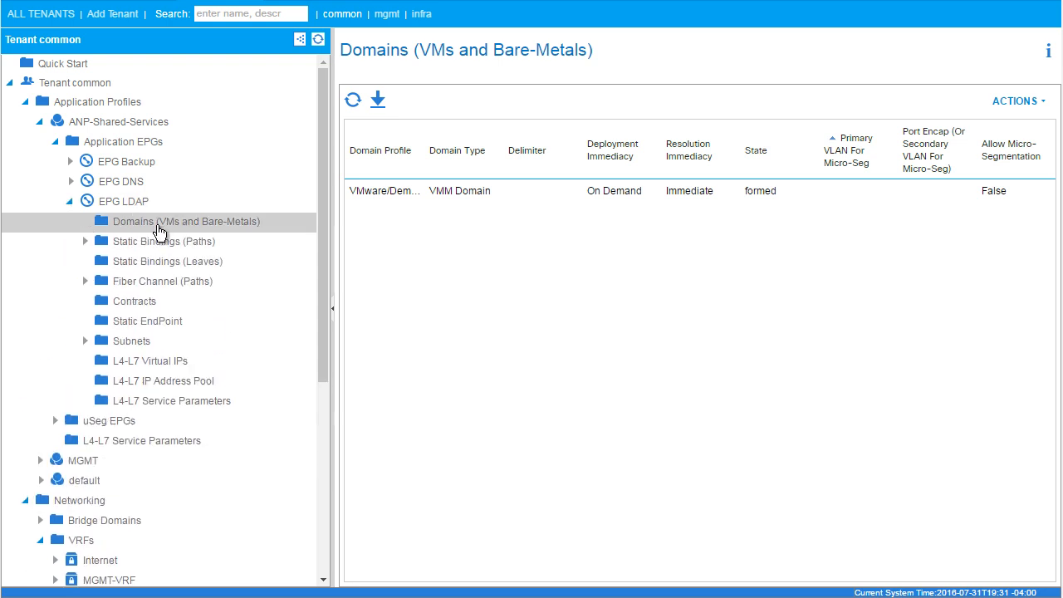
pyautogui.click(116, 222)
pyautogui.rightClick(155, 222)
pyautogui.click(217, 235)
pyautogui.click(532, 174)
pyautogui.click(517, 201)
pyautogui.click(673, 406)
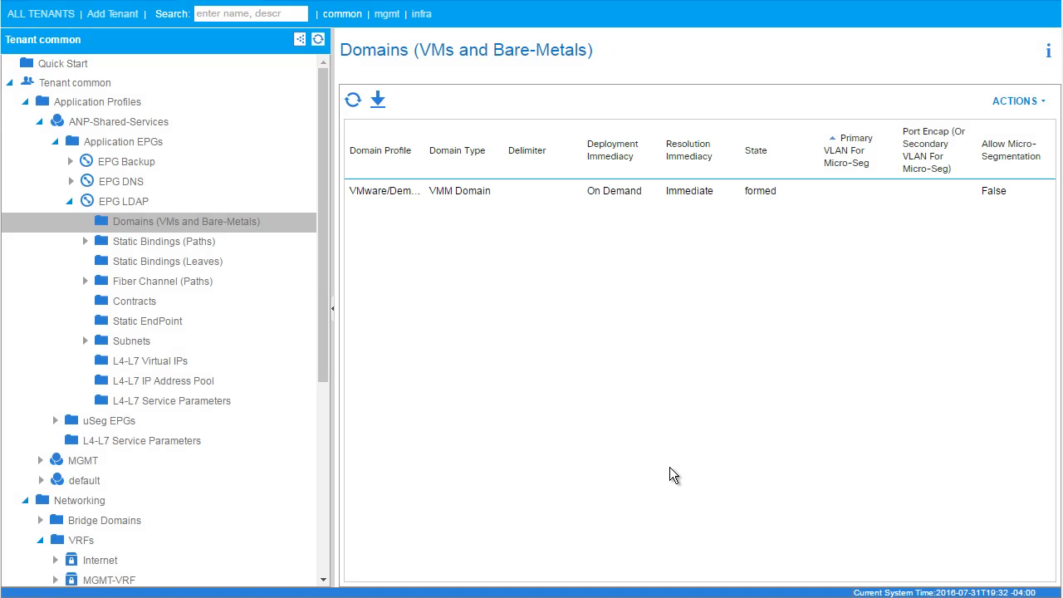
pyautogui.click(69, 201)
# Collapse the ANP-Shared-Services, VRFs and Application Profiles branches of tenant common.
pyautogui.click(56, 141)
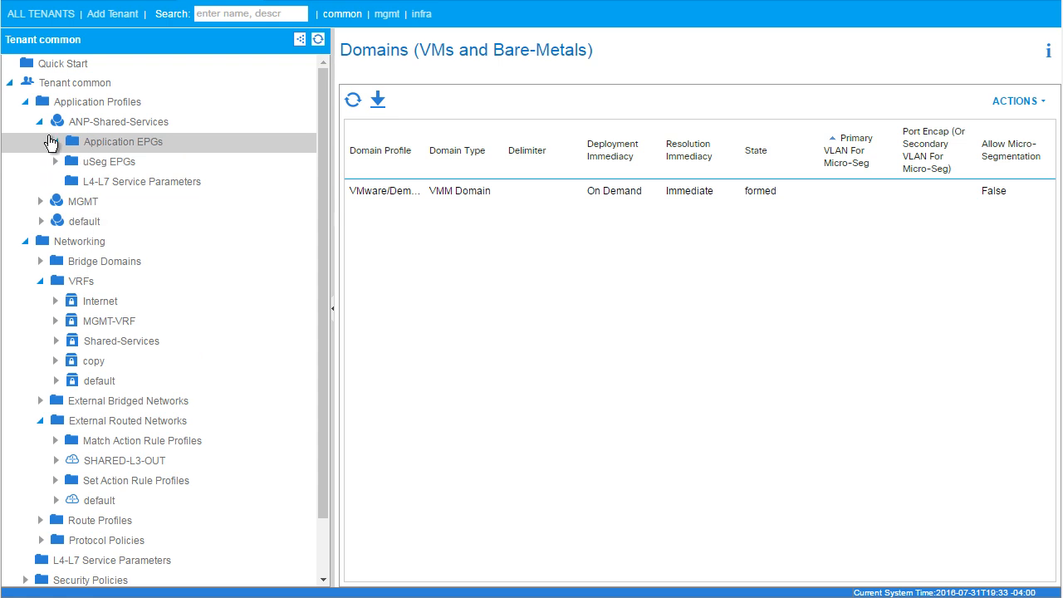
pyautogui.click(40, 122)
pyautogui.click(39, 122)
pyautogui.click(56, 141)
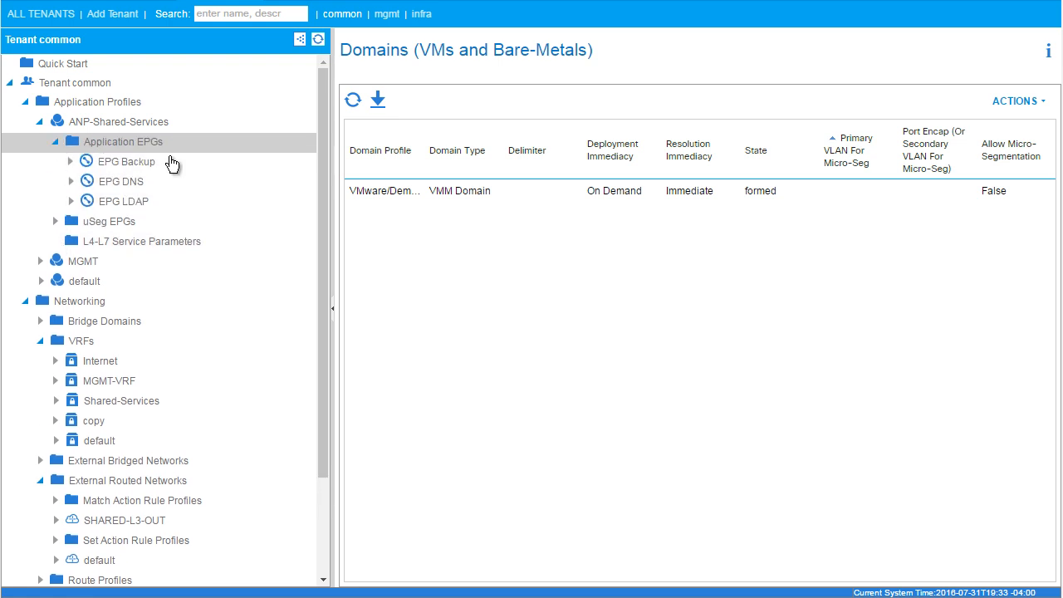
pyautogui.click(72, 182)
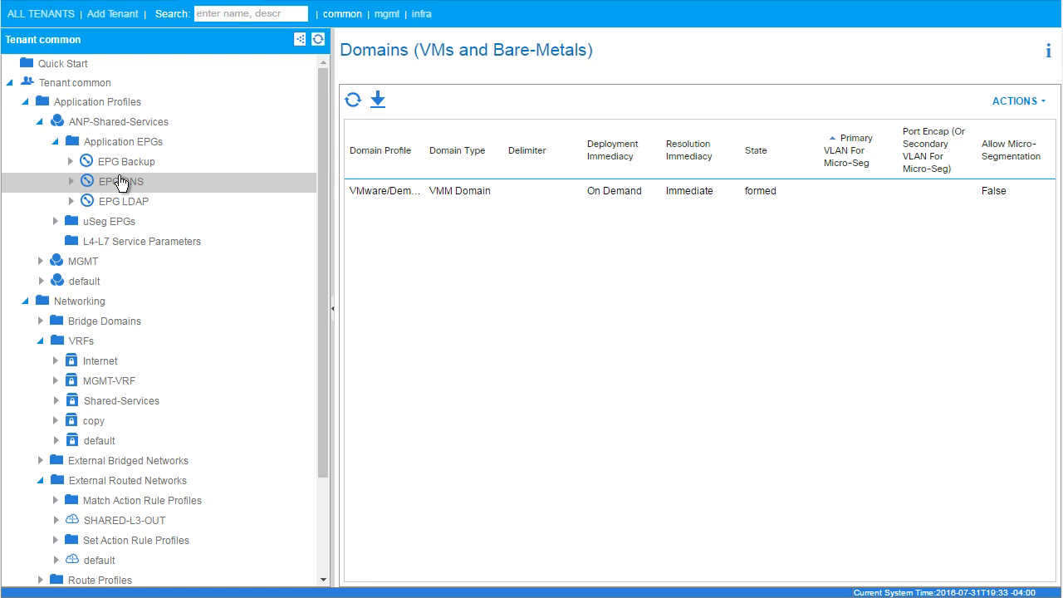
pyautogui.click(56, 141)
pyautogui.click(41, 122)
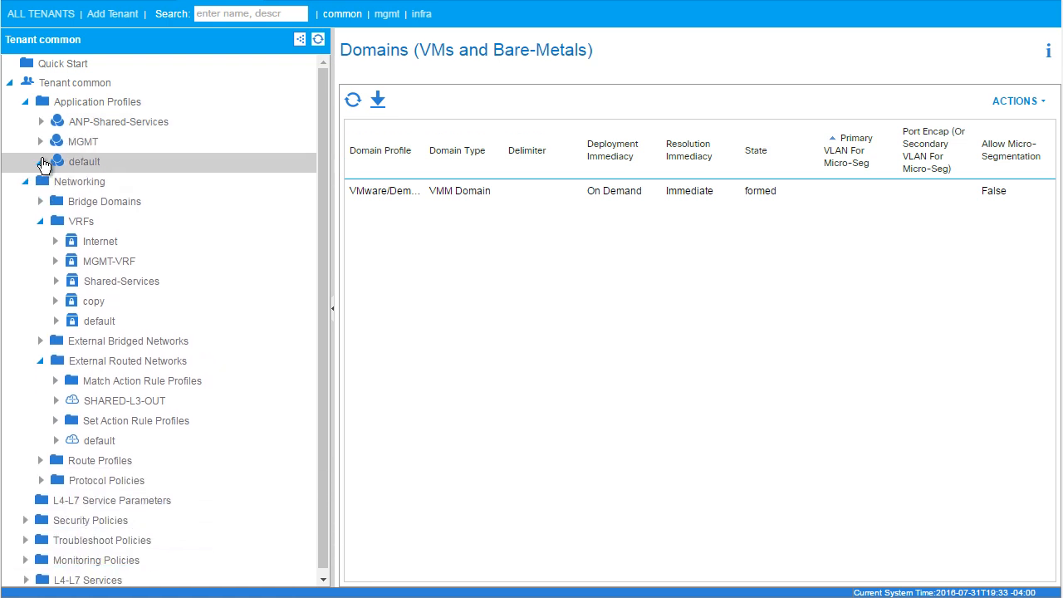
pyautogui.click(40, 221)
pyautogui.click(25, 101)
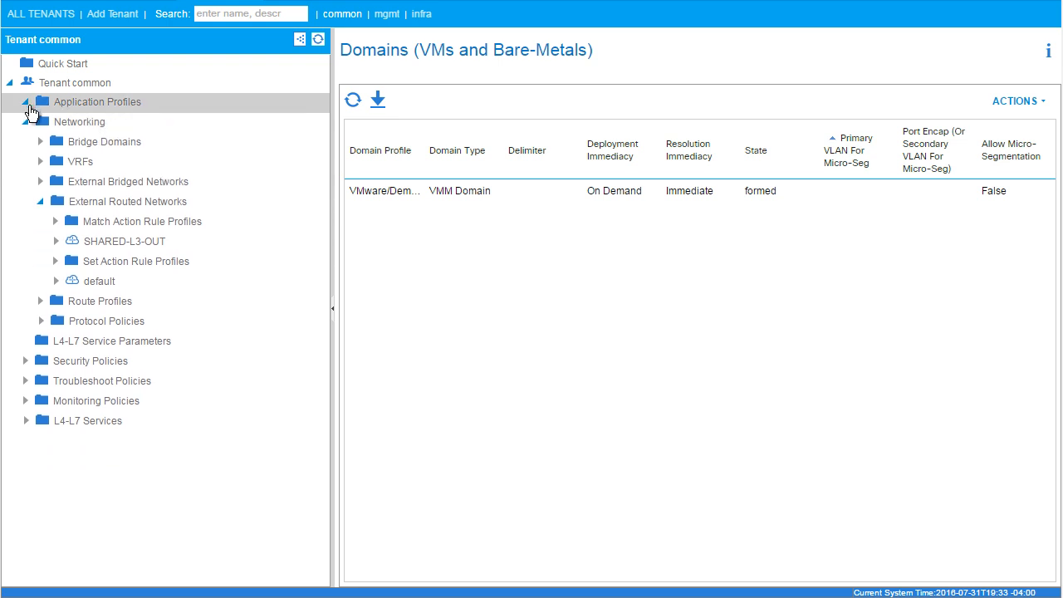
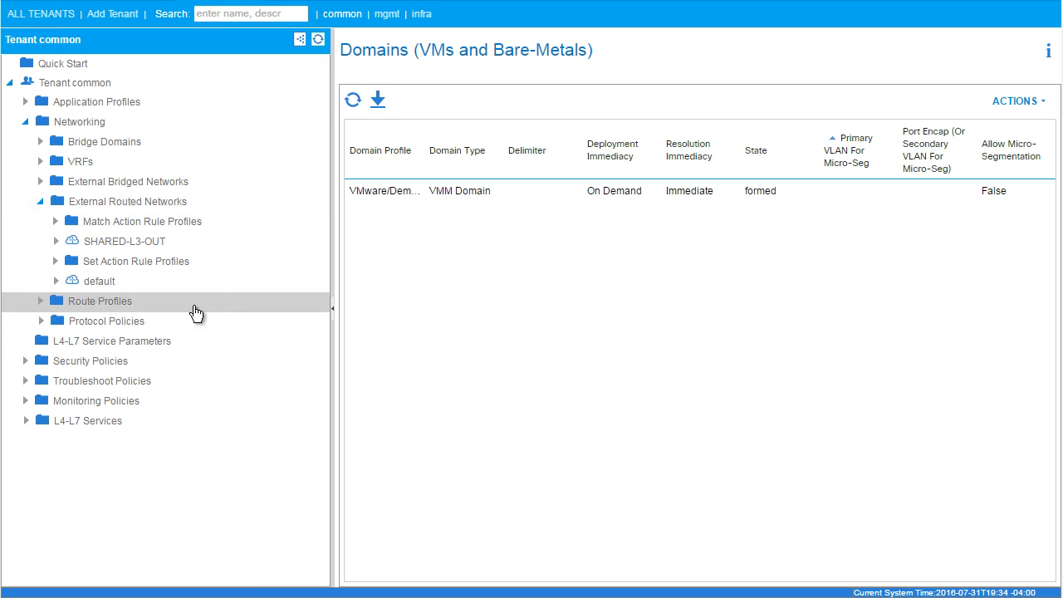
# Start a new contract under the Security Policies of tenant common, named SHARED-L3OUT-vrf with the scope Tenant.
pyautogui.click(25, 363)
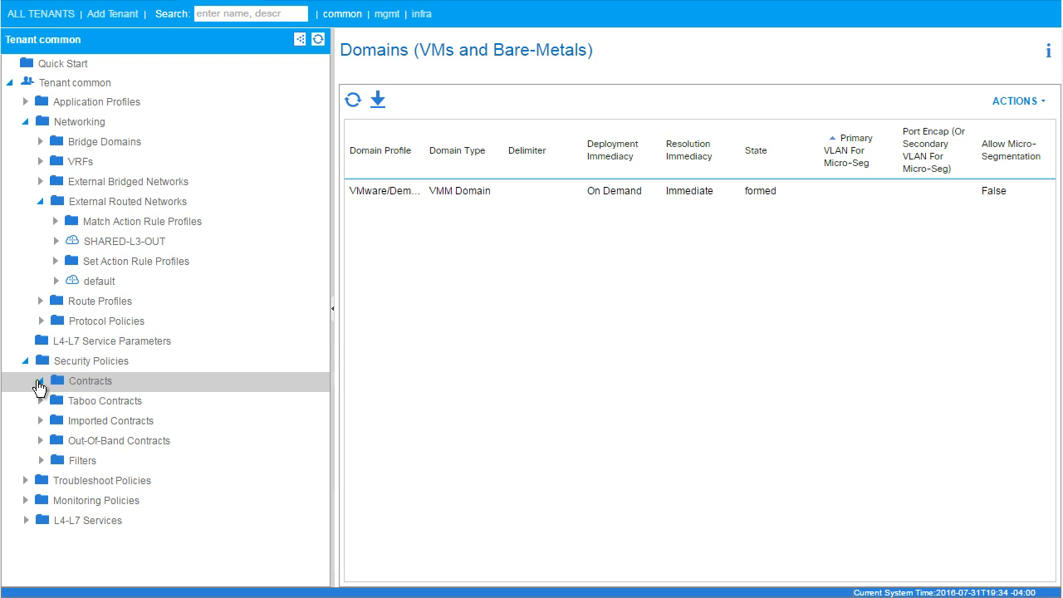
pyautogui.click(40, 382)
pyautogui.rightClick(172, 396)
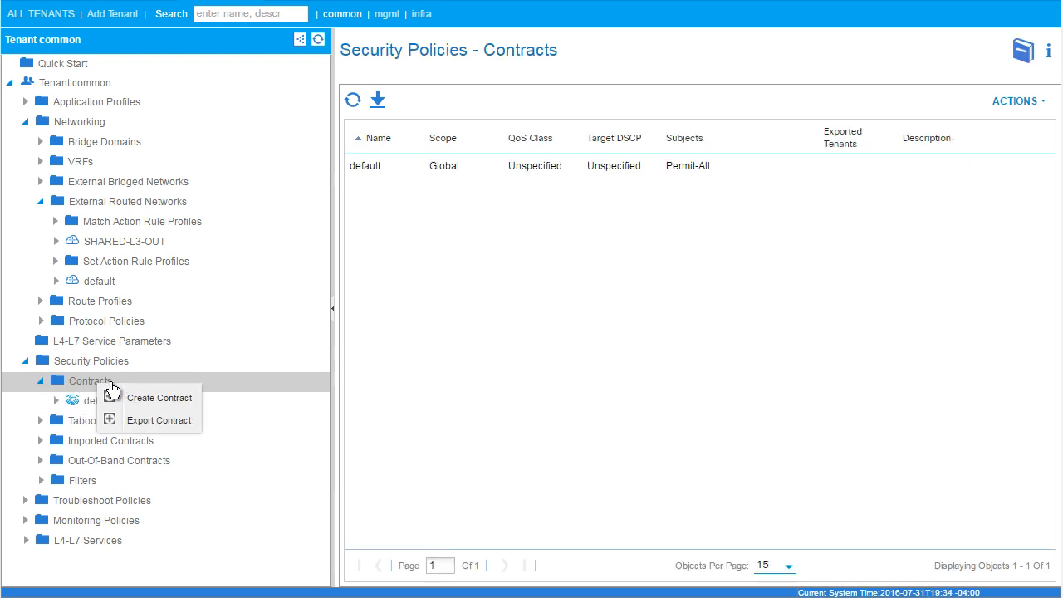
pyautogui.click(160, 404)
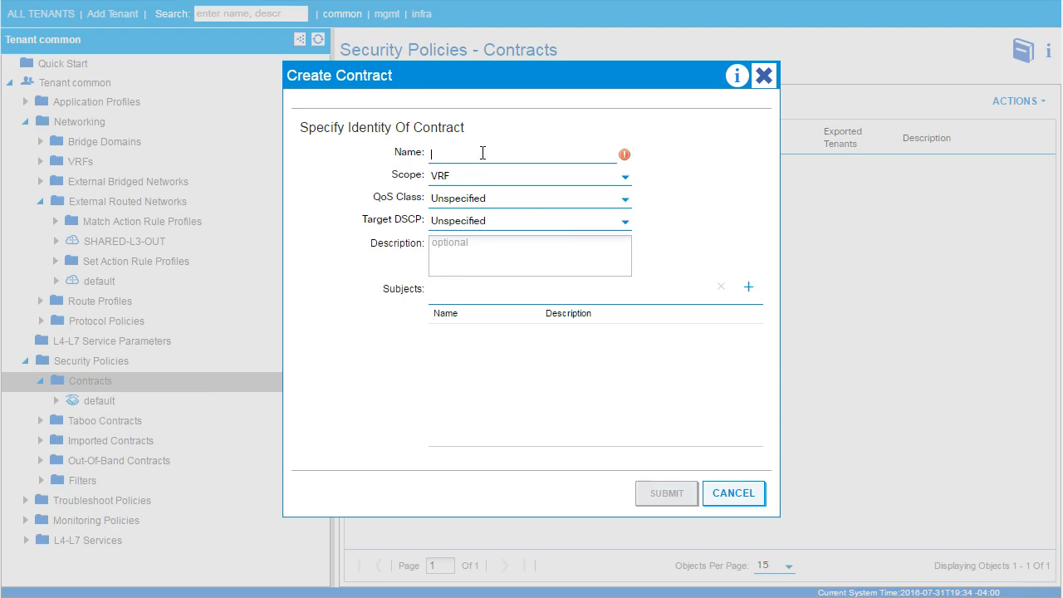
pyautogui.write('SHARED-L3OUT-vrf')
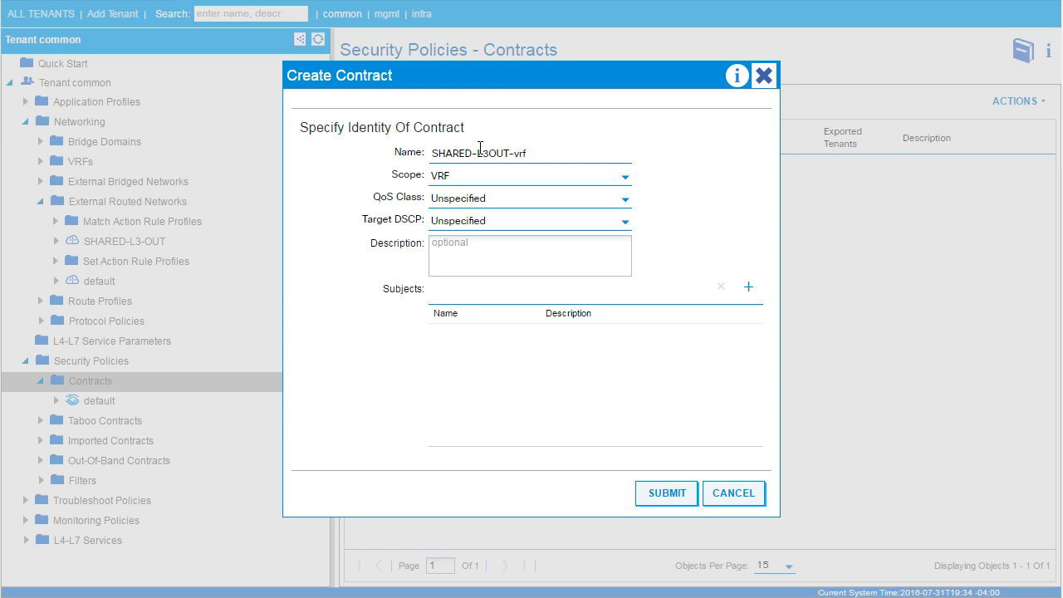
pyautogui.click(465, 181)
pyautogui.click(450, 236)
# Add a subject named permit-all with the filter common/default to the contract and submit the contract.
pyautogui.click(748, 288)
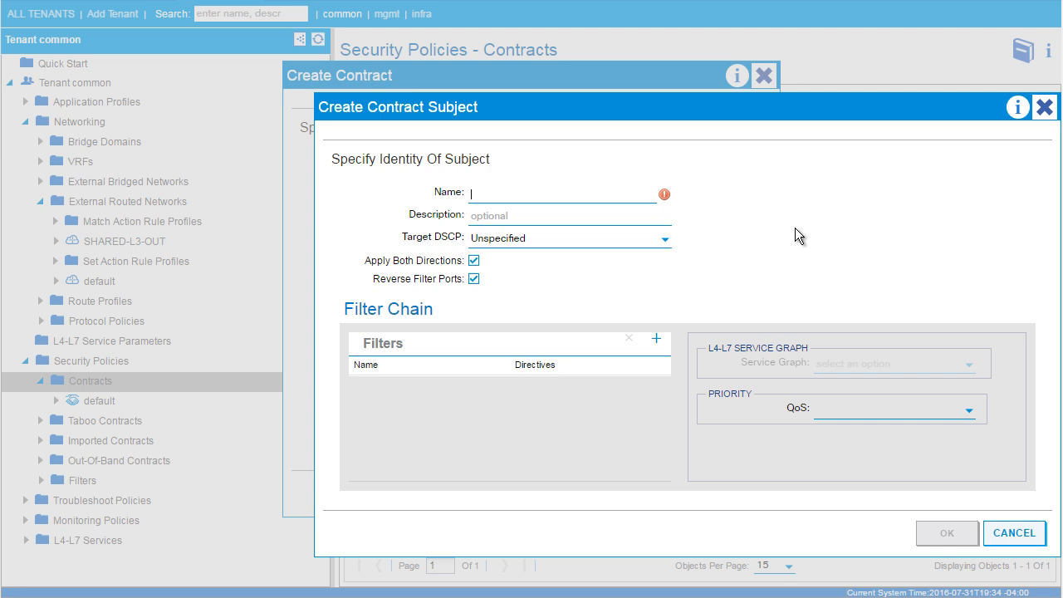
pyautogui.write('permit-a;;')
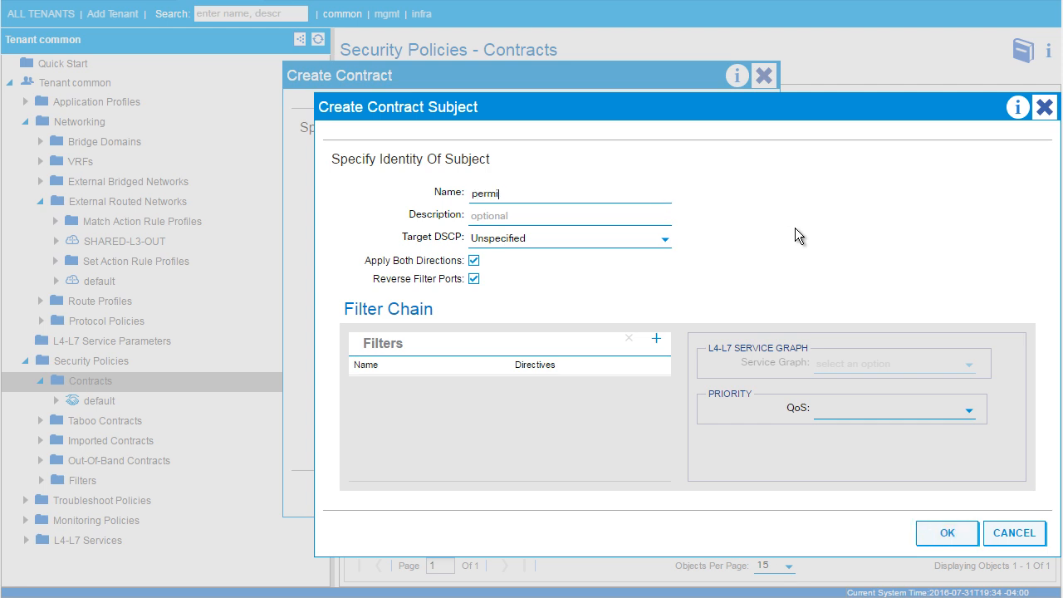
pyautogui.press('BackSpace')
pyautogui.press('BackSpace')
pyautogui.click(656, 340)
pyautogui.click(503, 385)
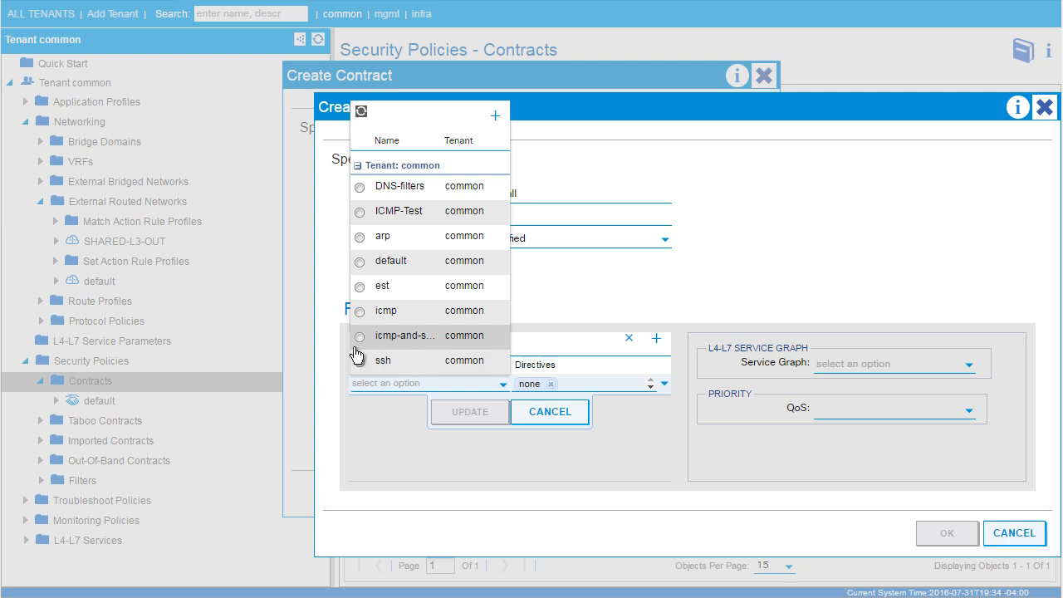
pyautogui.click(366, 260)
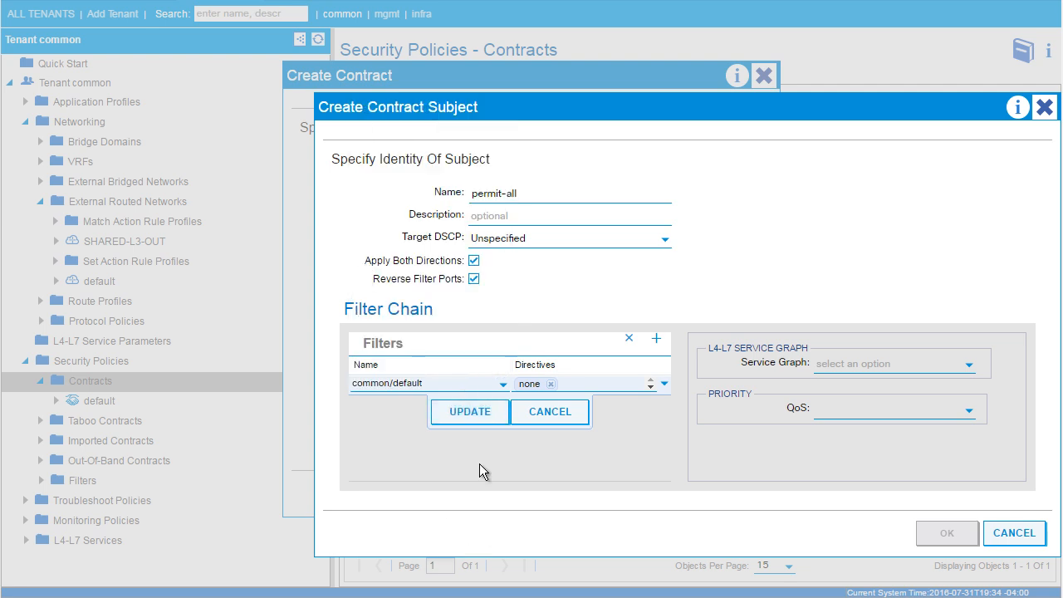
pyautogui.click(466, 411)
pyautogui.click(946, 536)
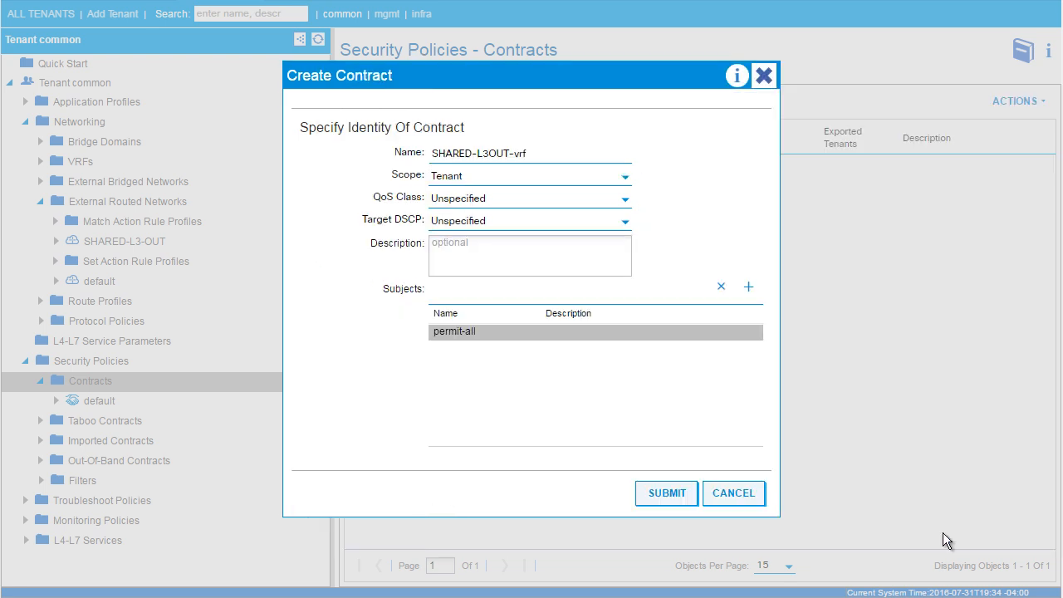
pyautogui.click(664, 492)
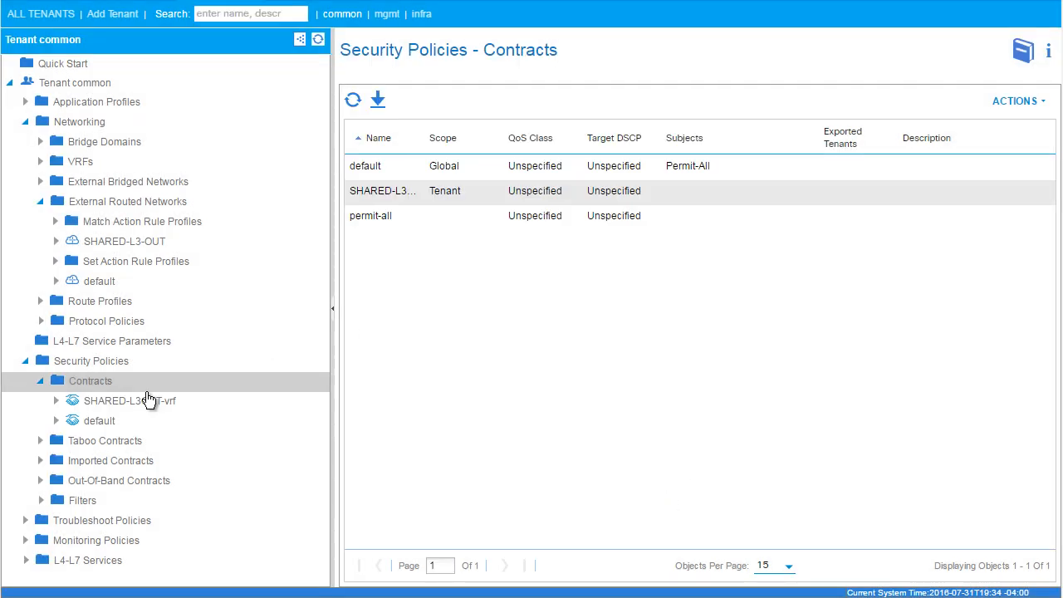
# Export the contract SHARED-L3OUT-vrf to tenant common under the name SHARED-L3OUT-Shared-Services.
pyautogui.rightClick(101, 383)
pyautogui.click(170, 421)
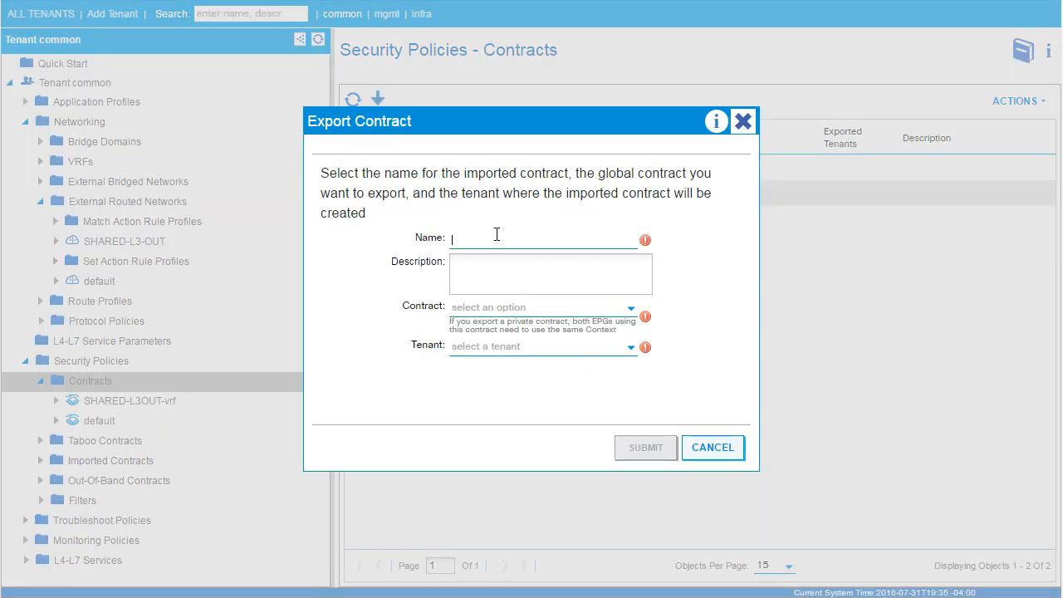
pyautogui.write('SHARED-L3OUT-Shared-Services')
pyautogui.click(507, 309)
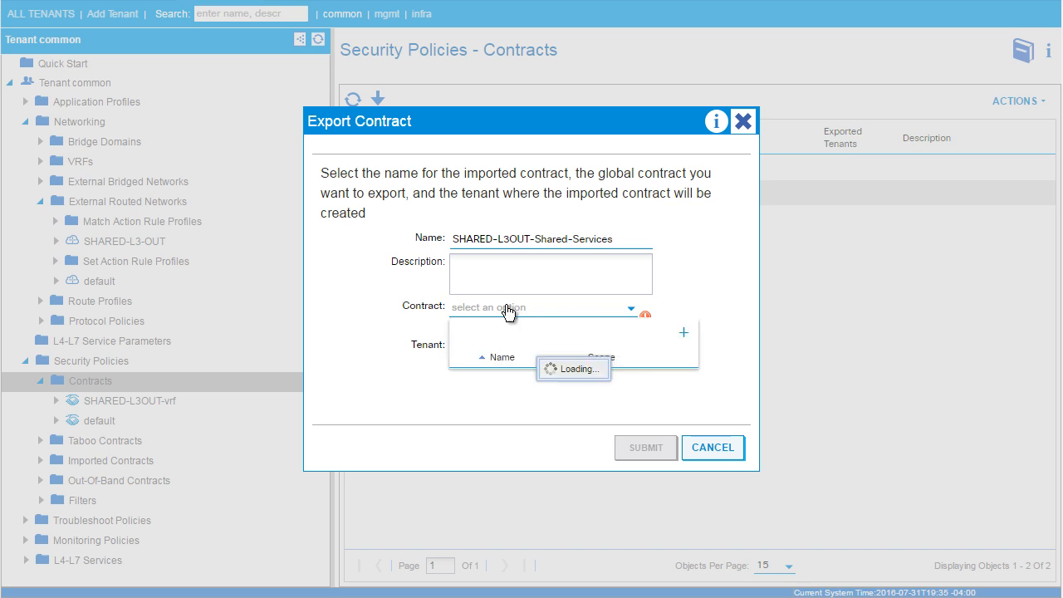
pyautogui.click(459, 406)
pyautogui.click(525, 357)
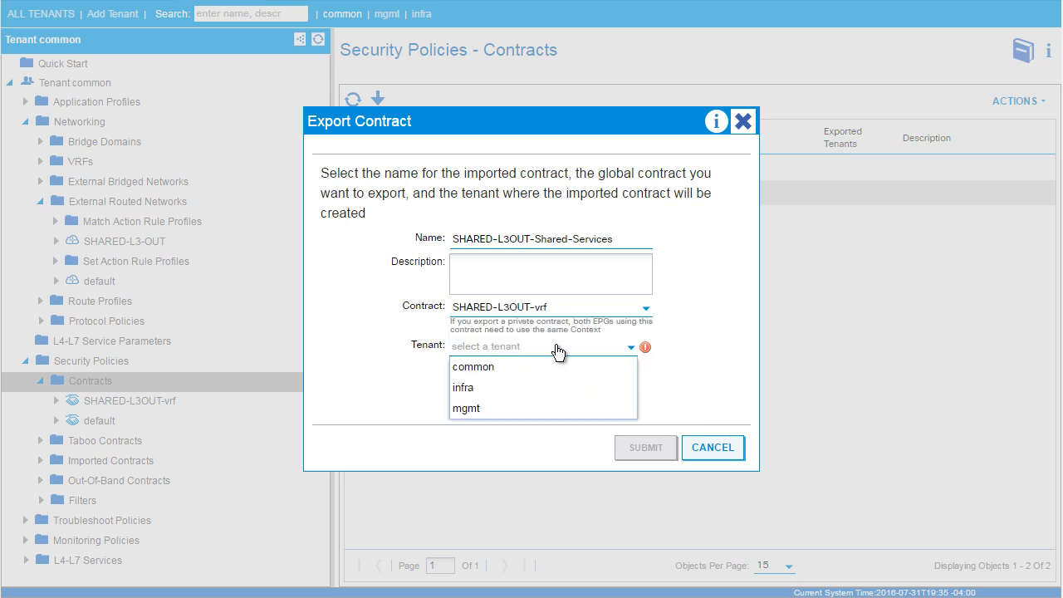
pyautogui.click(506, 372)
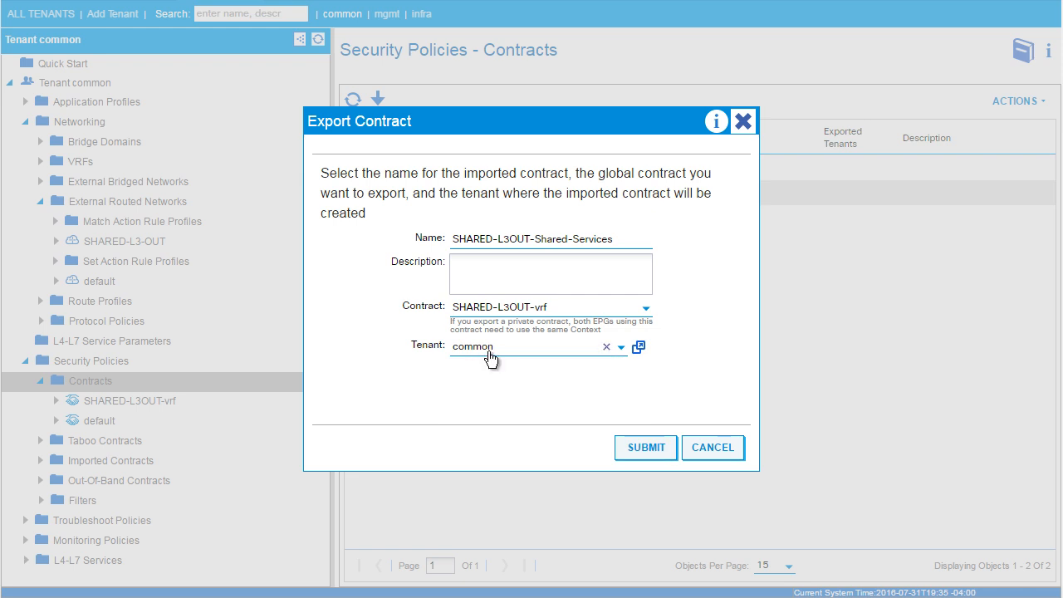
pyautogui.click(639, 447)
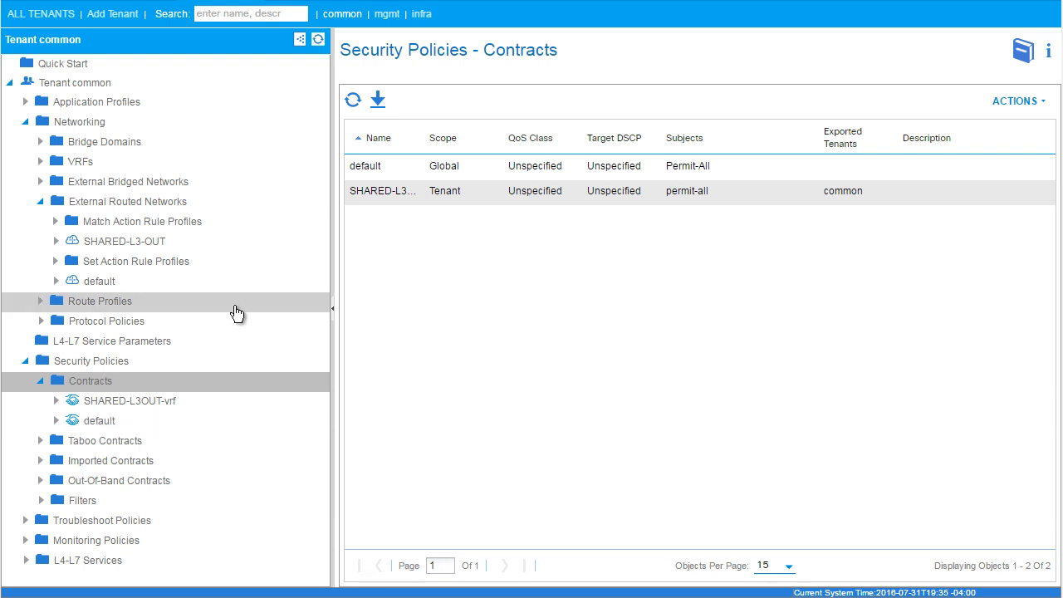
# Add common/SHARED-L3OUT-Shared-Services as a consumed contract interface to the DNS EPG of ANP-Shared-Services and submit it.
pyautogui.click(25, 102)
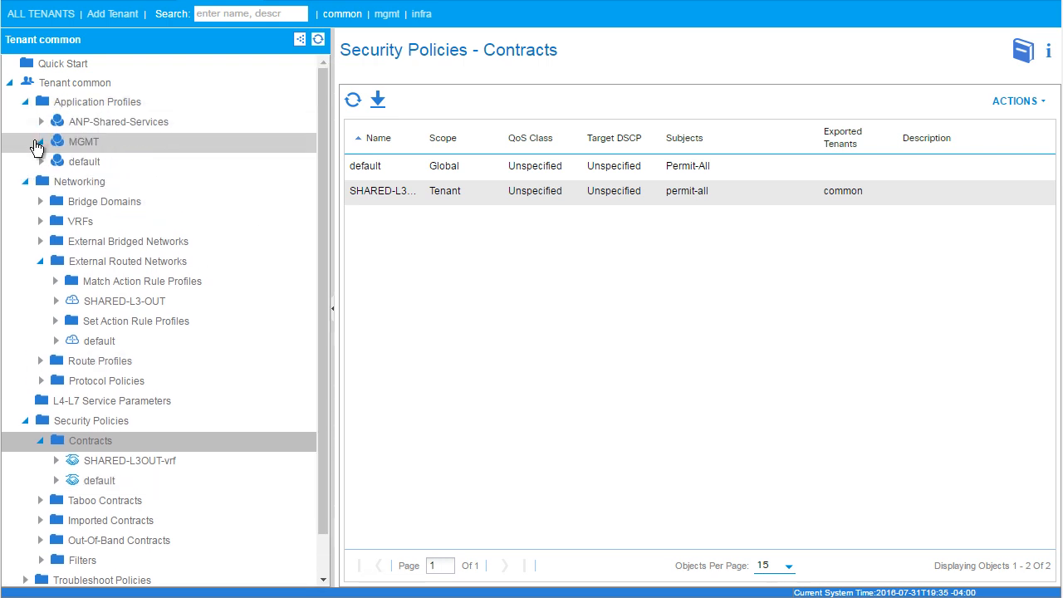
pyautogui.click(40, 121)
pyautogui.click(53, 143)
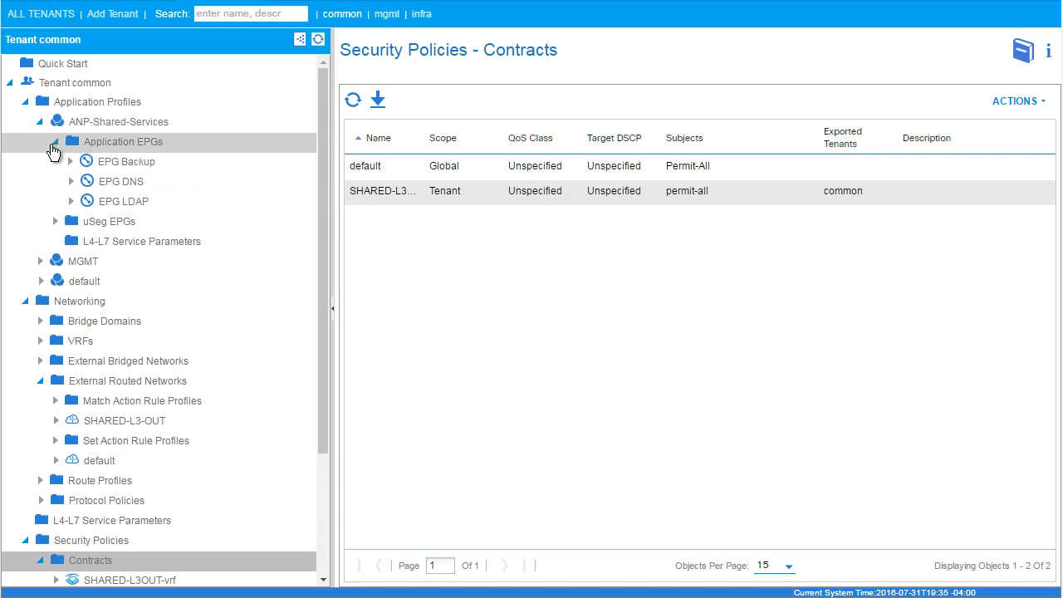
pyautogui.click(133, 182)
pyautogui.click(71, 182)
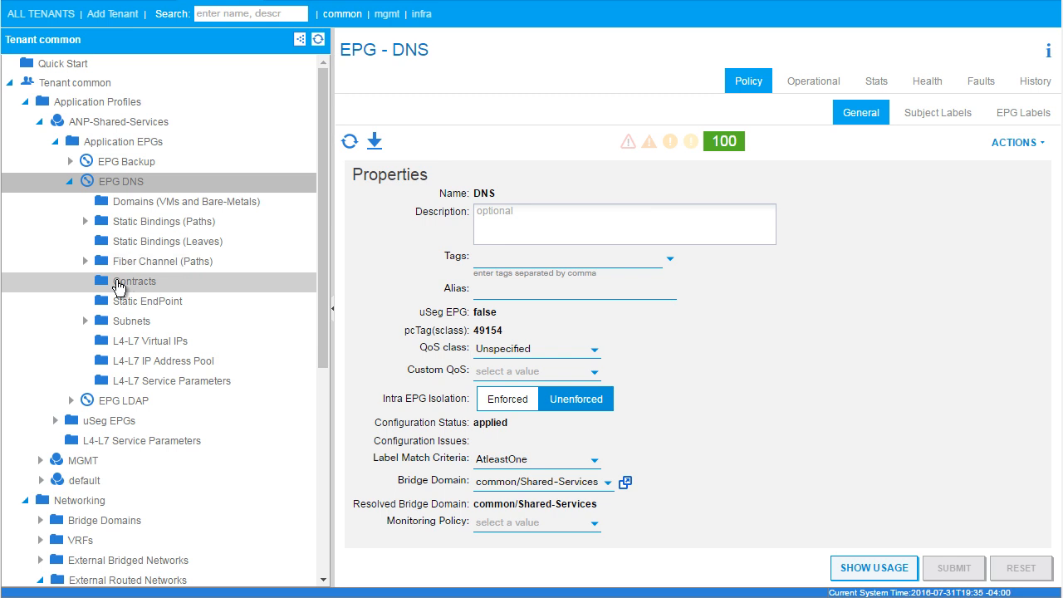
pyautogui.rightClick(117, 284)
pyautogui.click(187, 368)
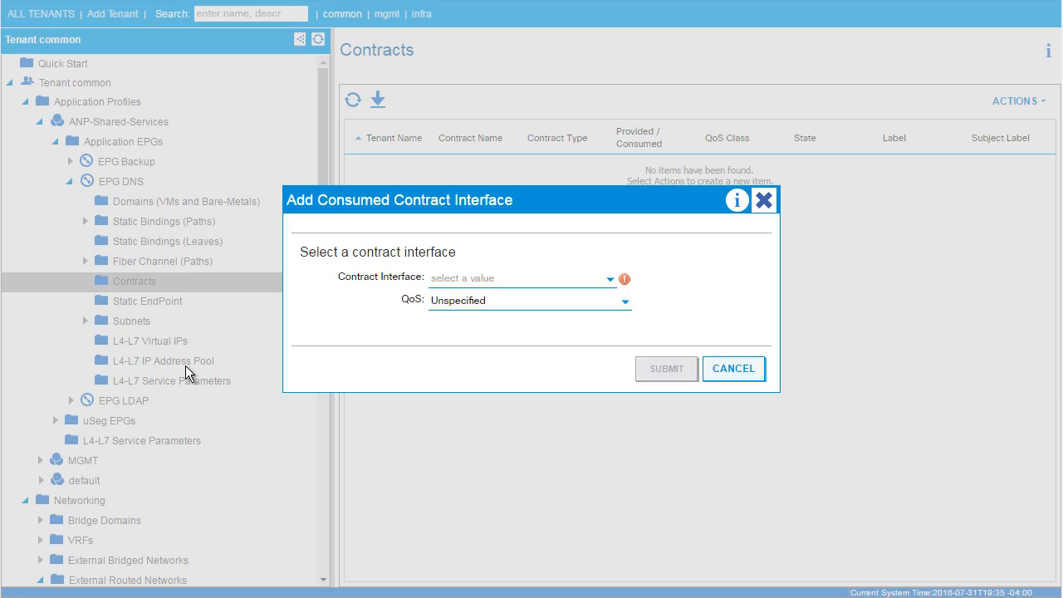
pyautogui.click(608, 280)
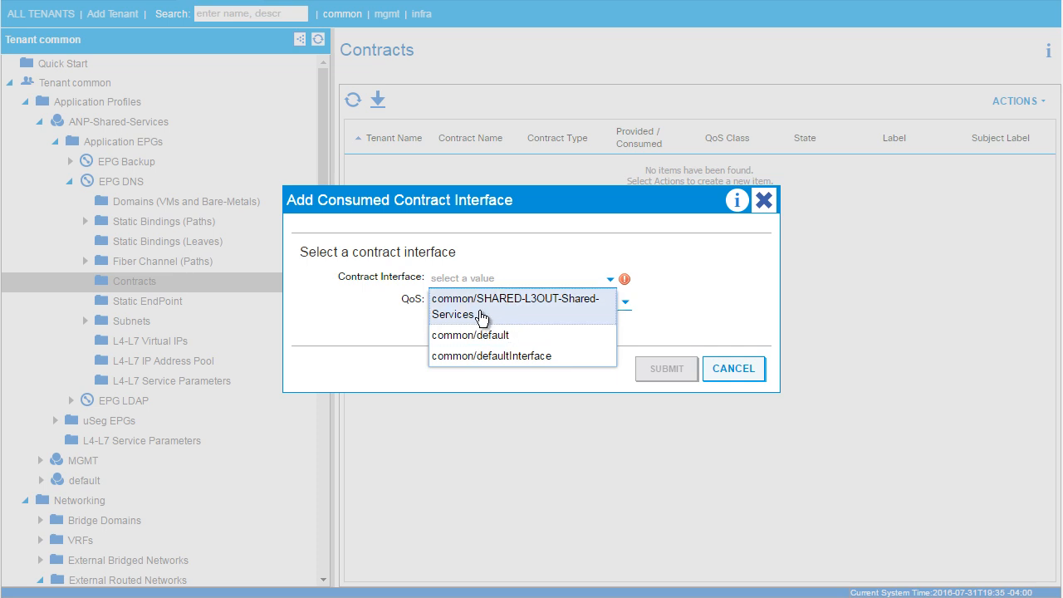
pyautogui.click(532, 317)
pyautogui.click(690, 365)
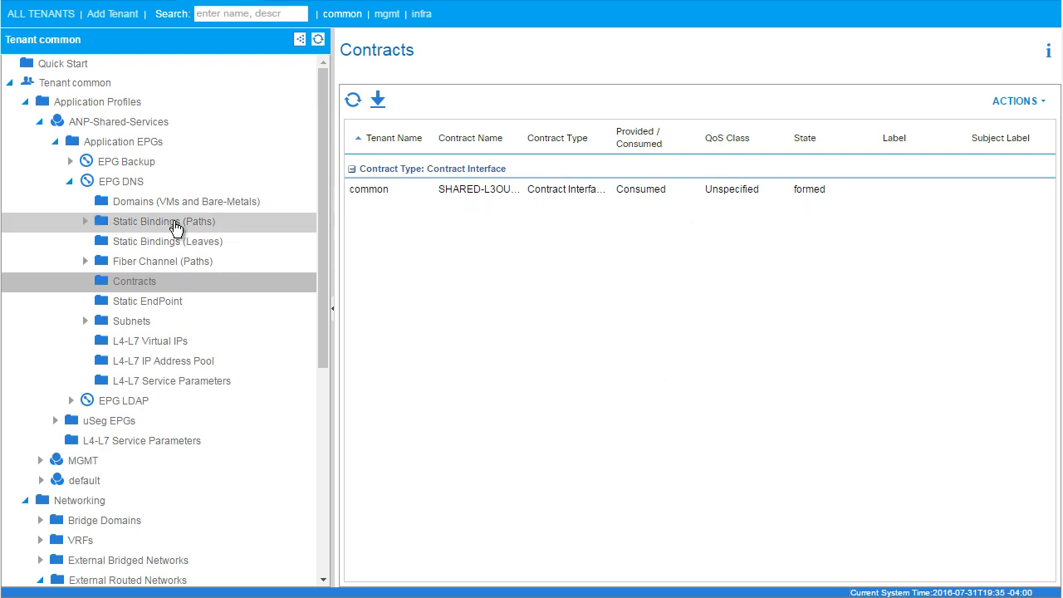
# Collapse the Application EPGs branch and open the external network external_EPG1 under SHARED-L3-OUT.
pyautogui.click(69, 182)
pyautogui.click(55, 143)
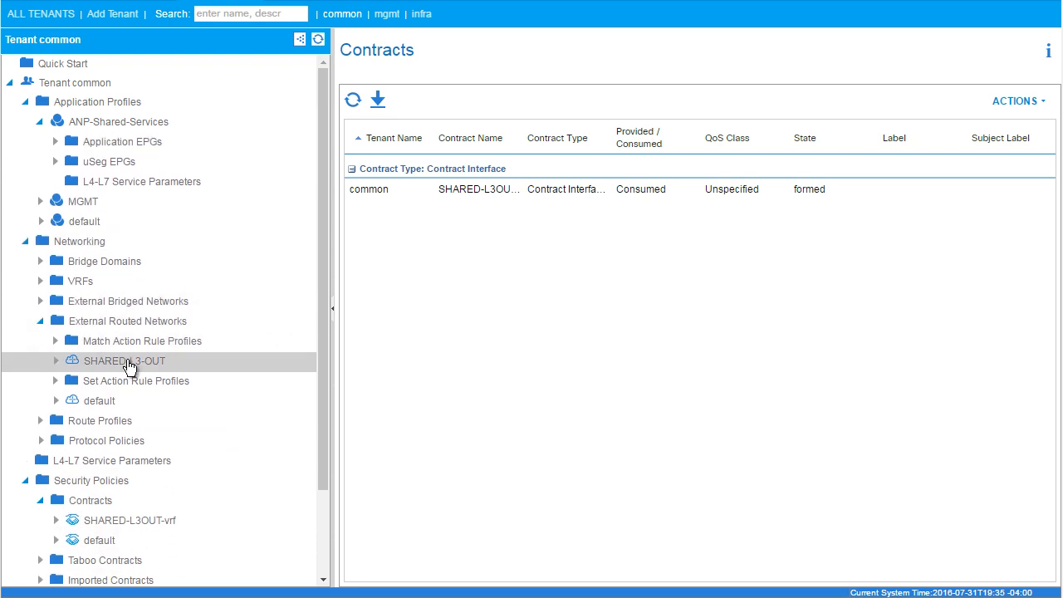
pyautogui.click(65, 366)
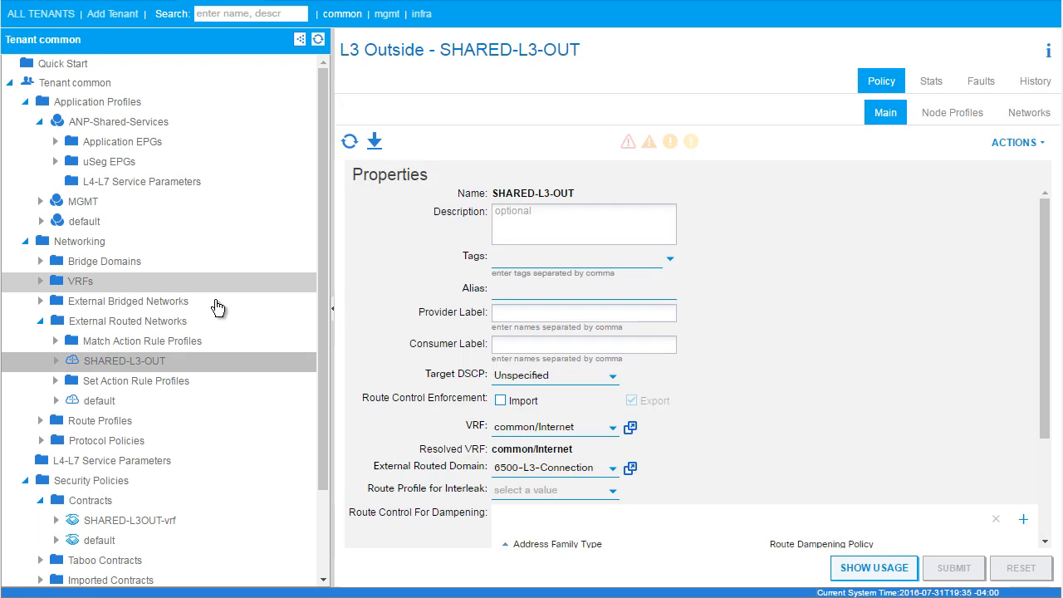
pyautogui.click(55, 361)
pyautogui.moveTo(320, 328); pyautogui.dragTo(321, 395)
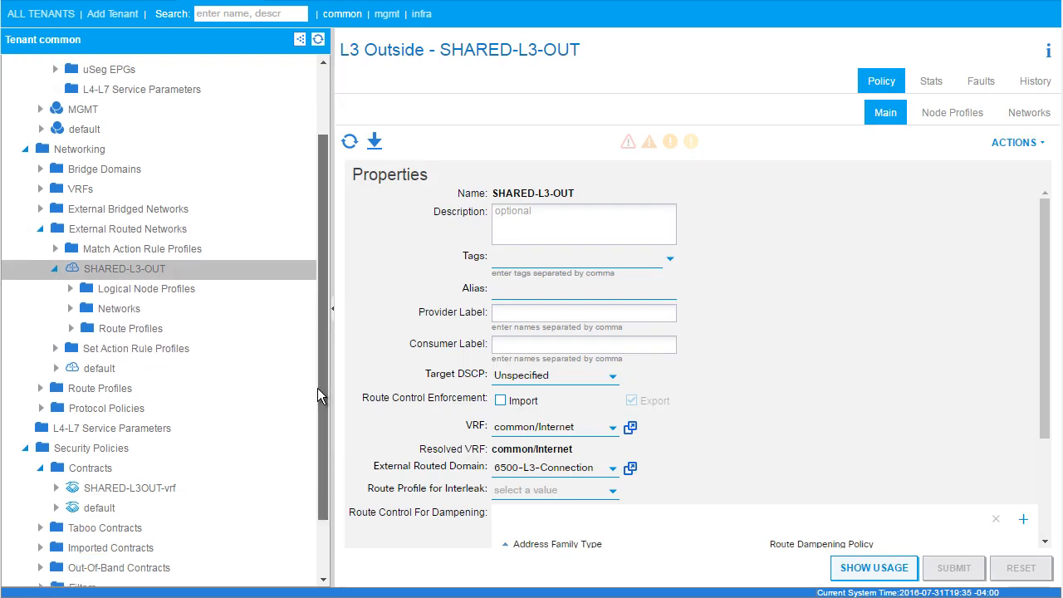
pyautogui.click(71, 290)
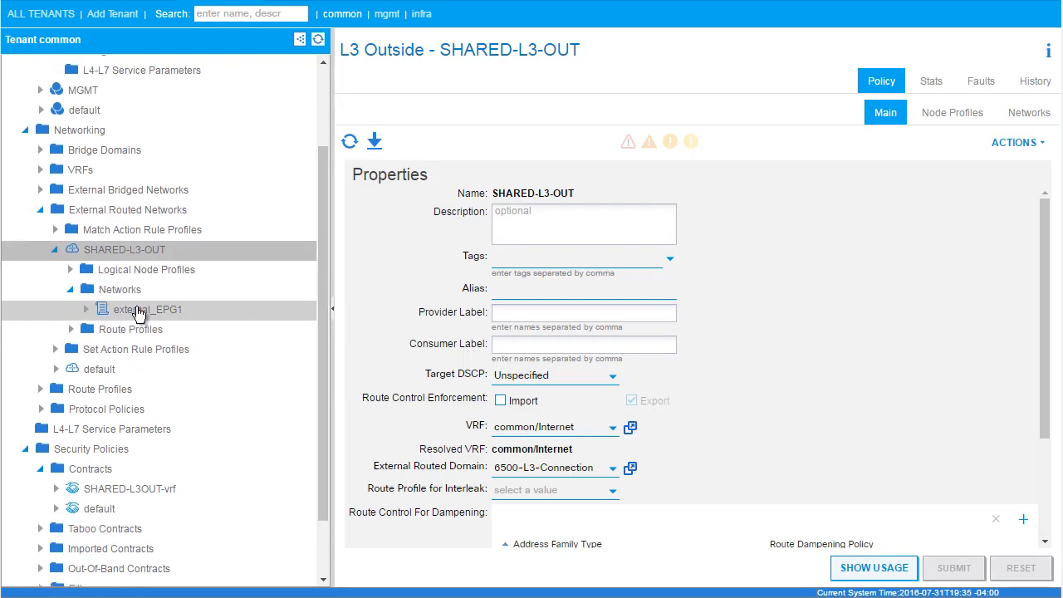
pyautogui.click(143, 310)
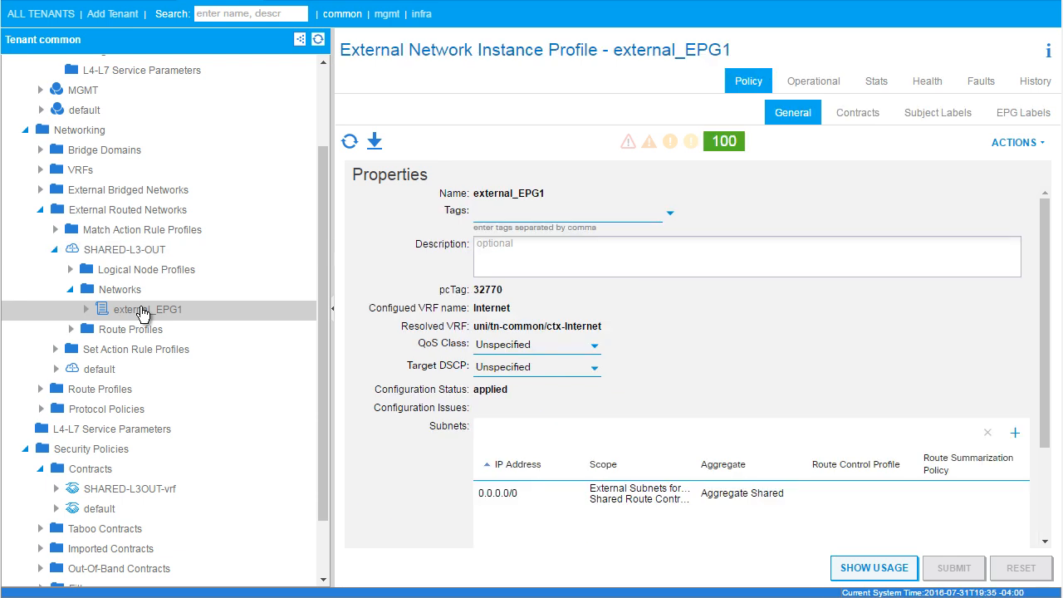
# Add SHARED-L3OUT-vrf as a provided contract of external_EPG1 and widen the Name column of the provided contracts.
pyautogui.click(878, 113)
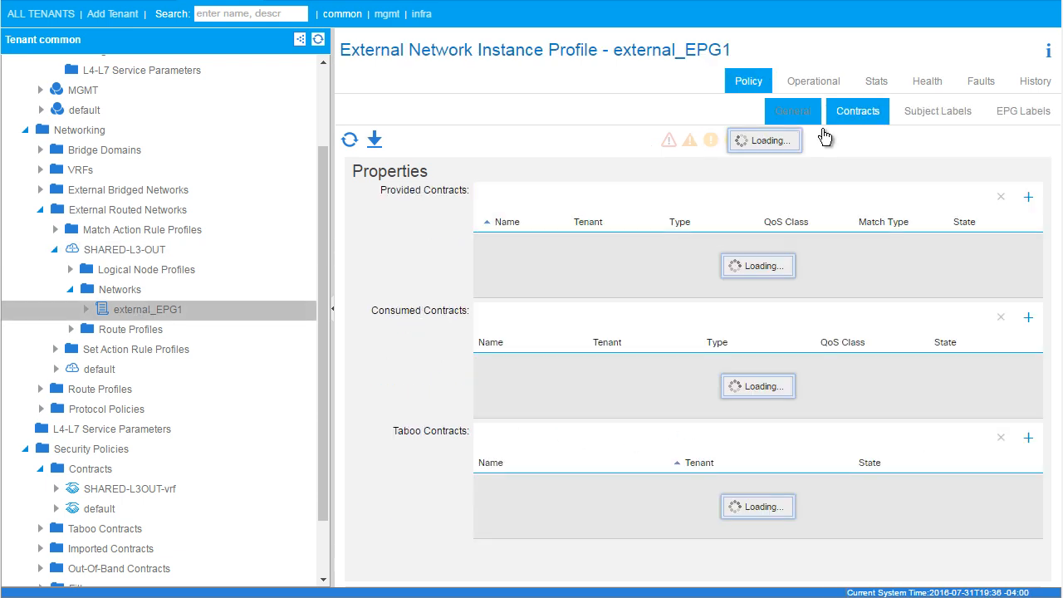
pyautogui.click(1028, 199)
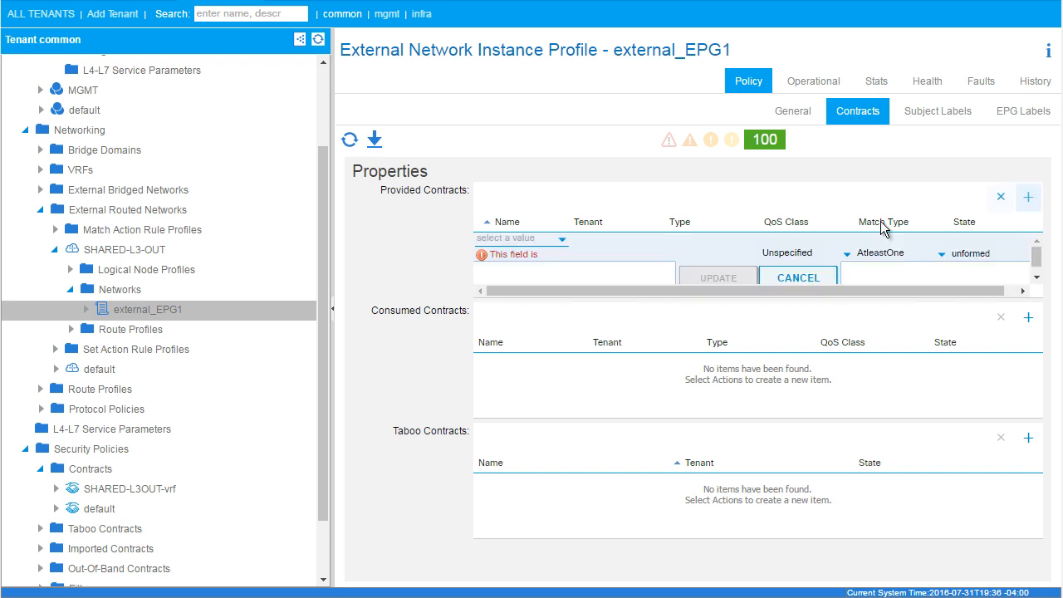
pyautogui.click(559, 239)
pyautogui.click(544, 265)
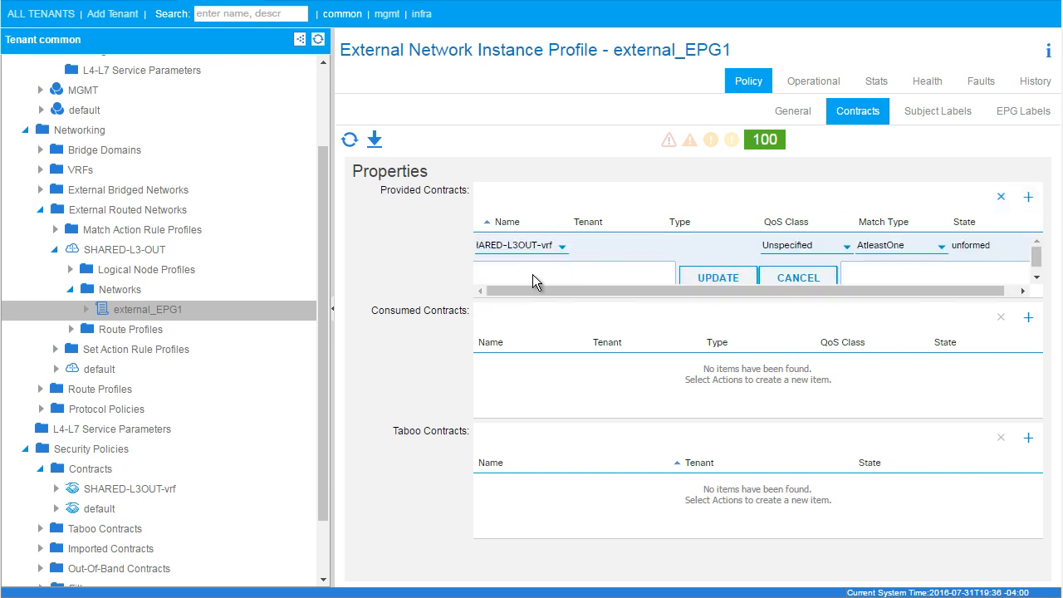
pyautogui.click(719, 278)
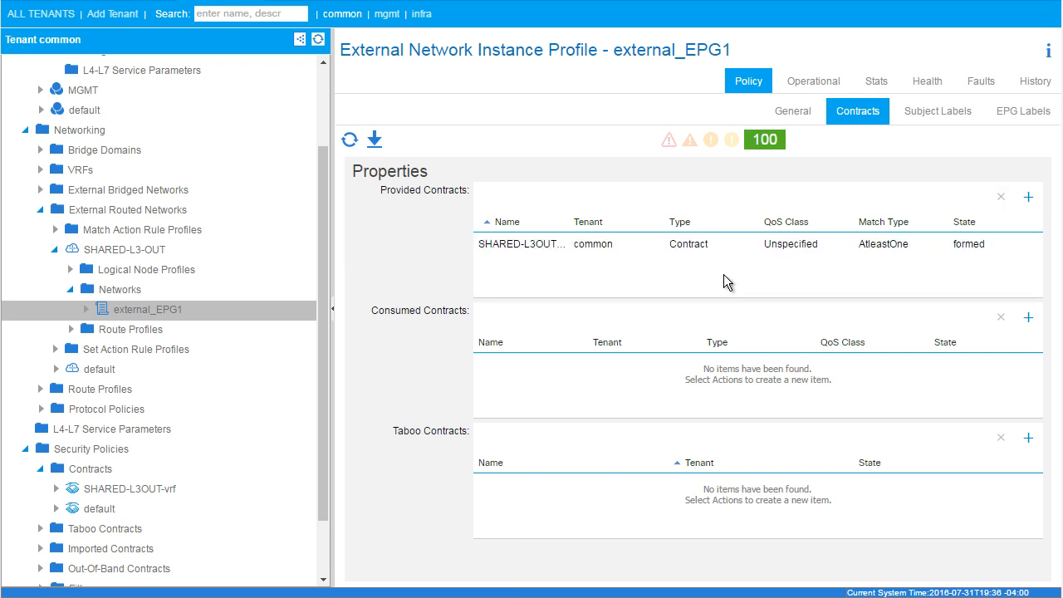
pyautogui.moveTo(569, 219); pyautogui.dragTo(624, 217)
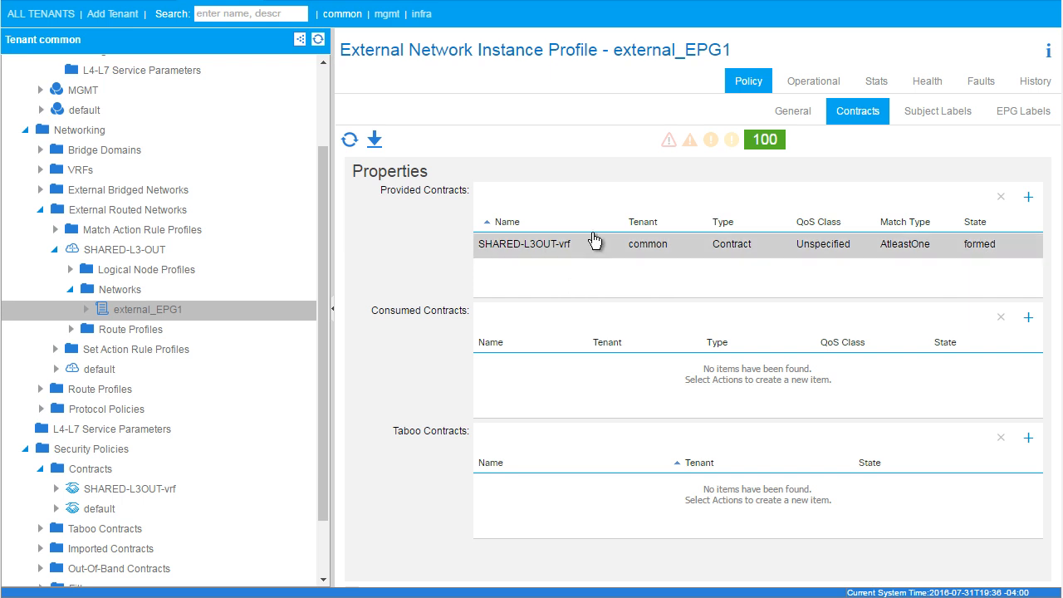
# Enable Shared Security Import Subnet for the 0.0.0.0/0 subnet of external_EPG1 and submit the change.
pyautogui.click(793, 117)
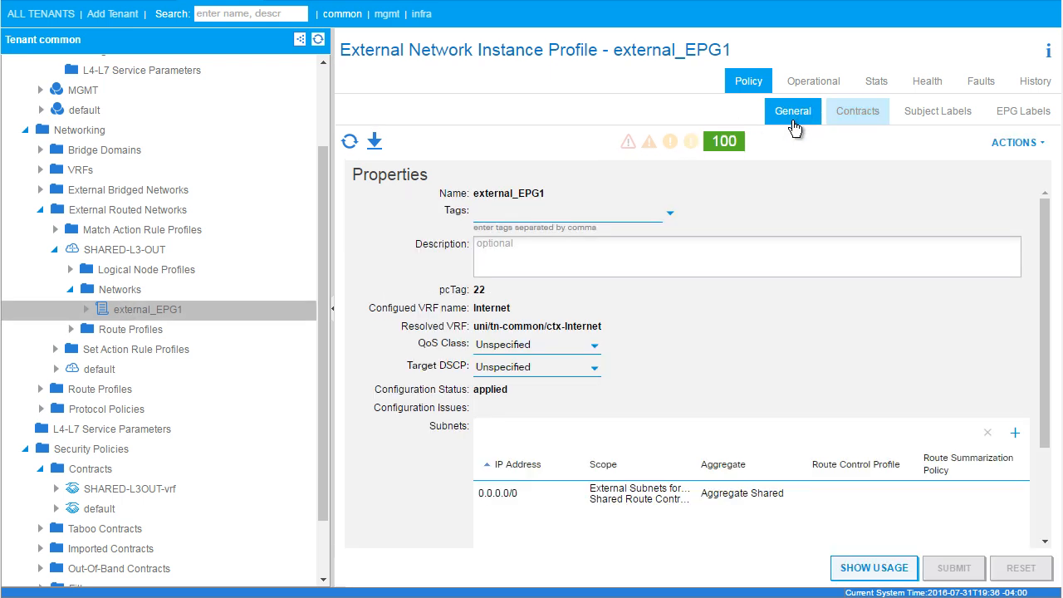
pyautogui.doubleClick(644, 498)
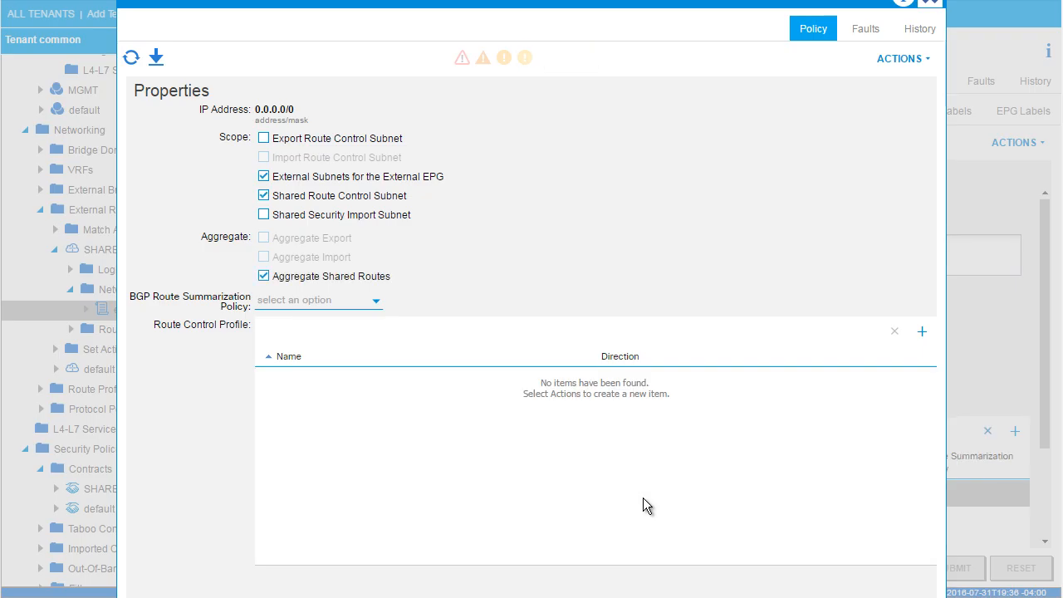
pyautogui.click(263, 215)
pyautogui.scroll(-1, 961, 491)
pyautogui.click(835, 576)
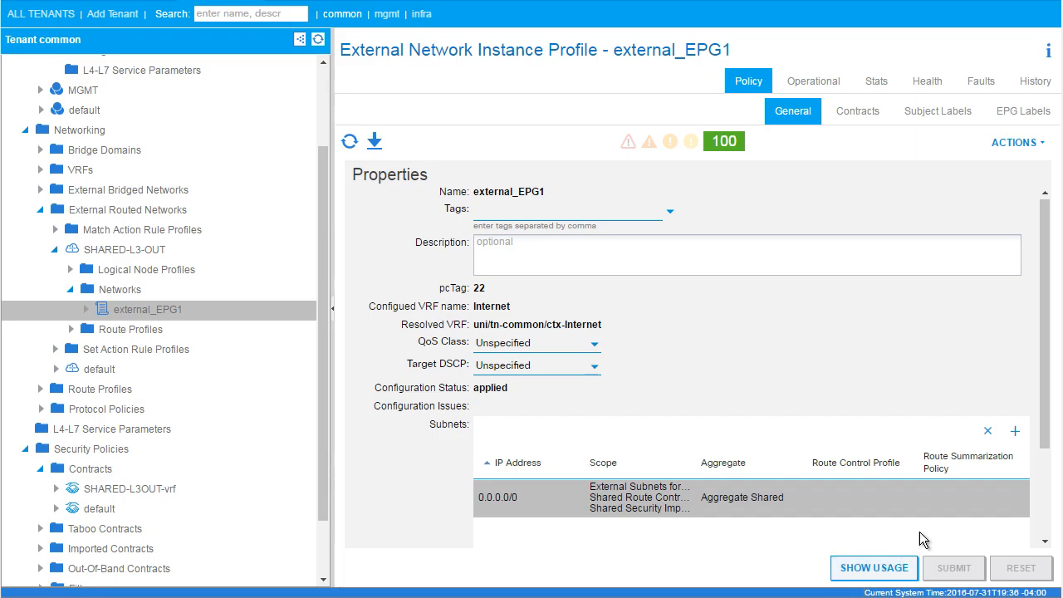
pyautogui.scroll(-4, 1036, 453)
pyautogui.scroll(4, 1036, 453)
pyautogui.scroll(-1, 1035, 452)
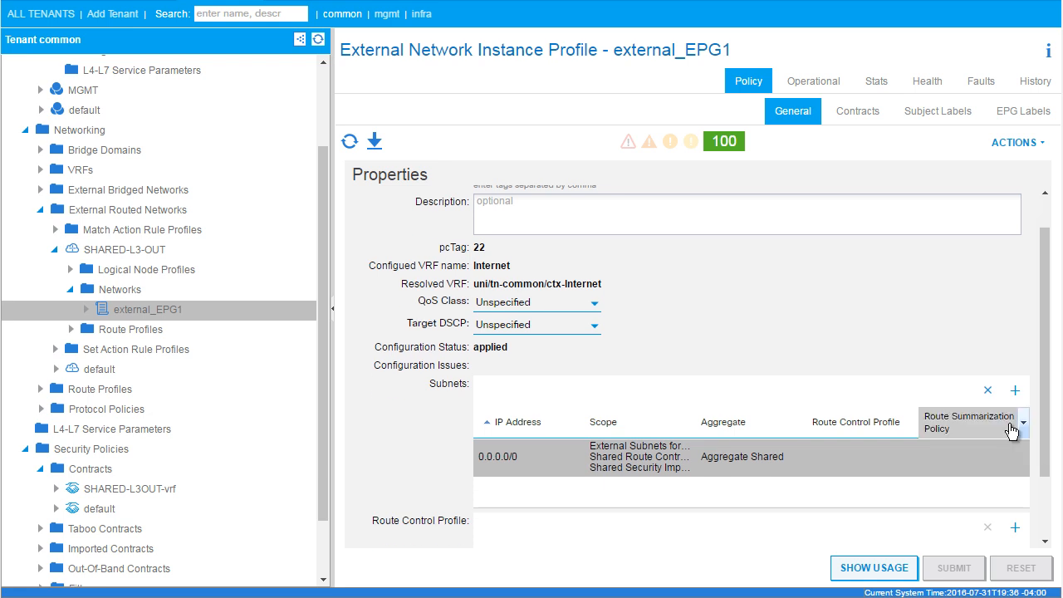
pyautogui.moveTo(325, 299); pyautogui.dragTo(323, 249)
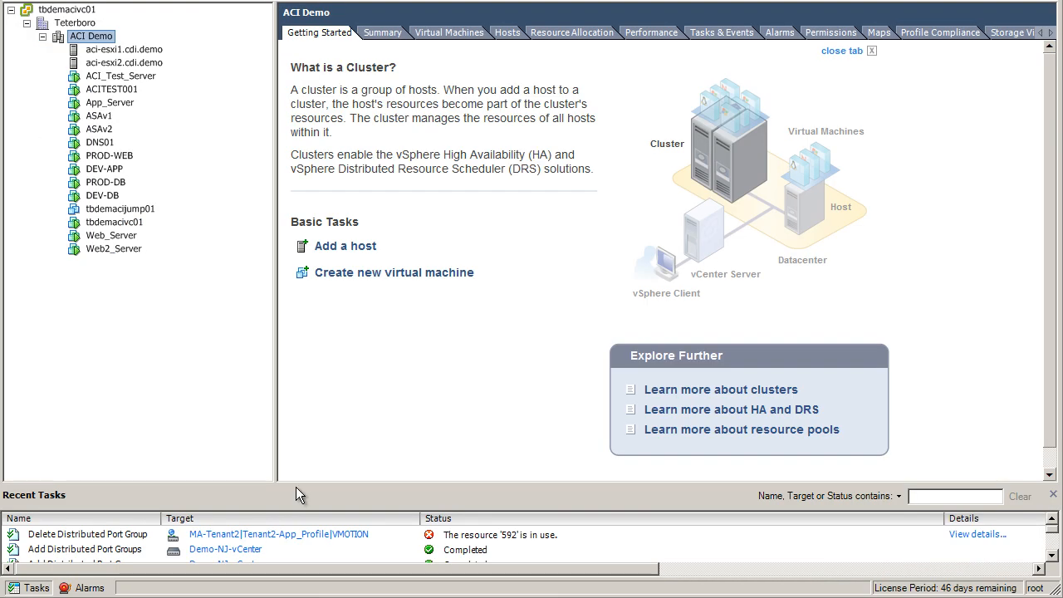
# In the vSphere Client, connect network adapter 1 of virtual machine DNS01 to common|ANP-Shared-Services|DNS (Demo-NJ-vCenter).
pyautogui.click(91, 144)
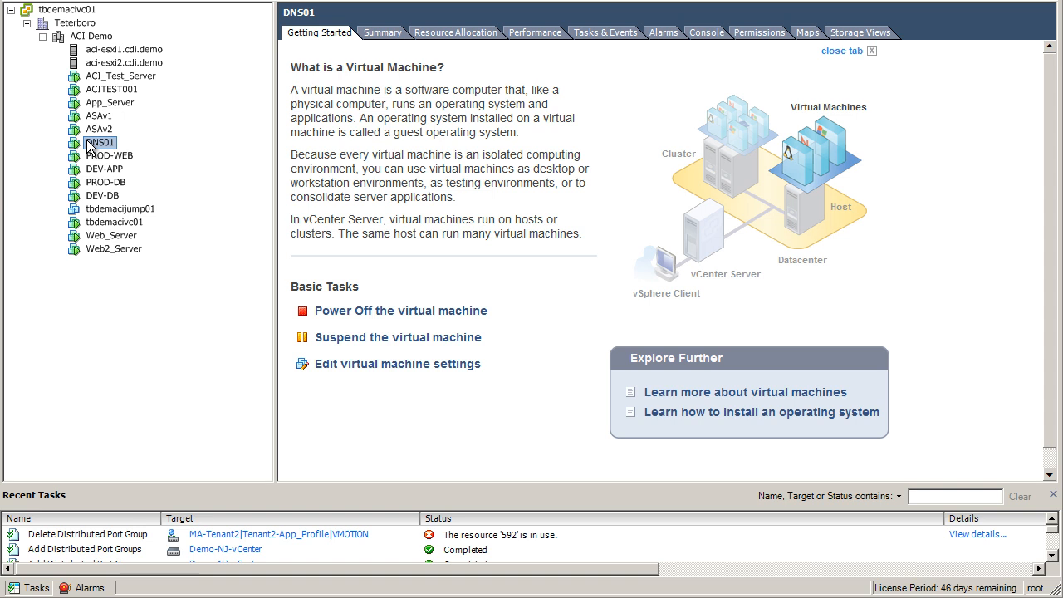
pyautogui.rightClick(104, 142)
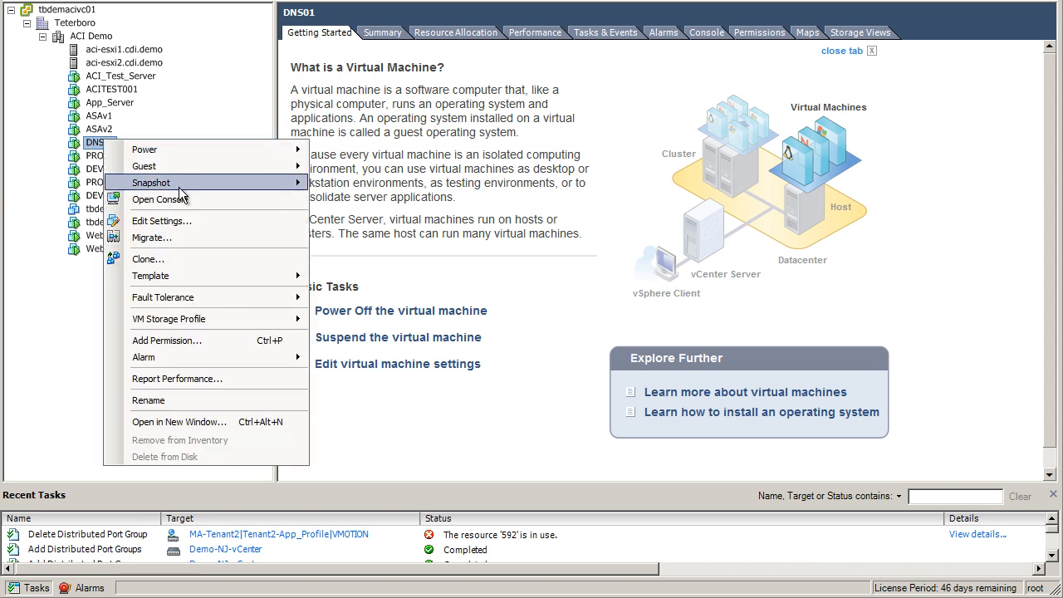
pyautogui.click(170, 221)
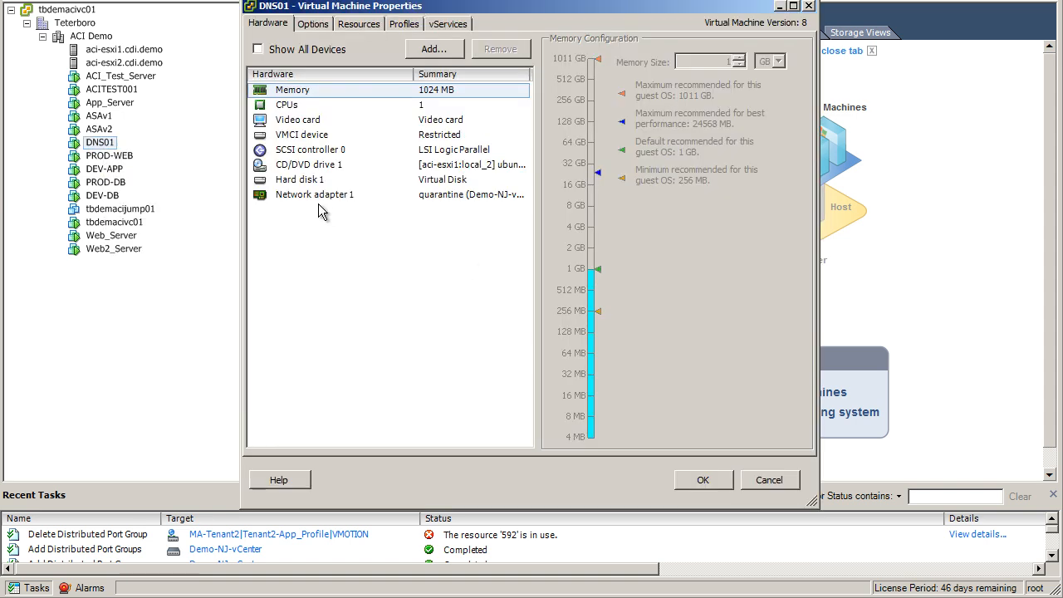
pyautogui.click(336, 194)
pyautogui.click(790, 310)
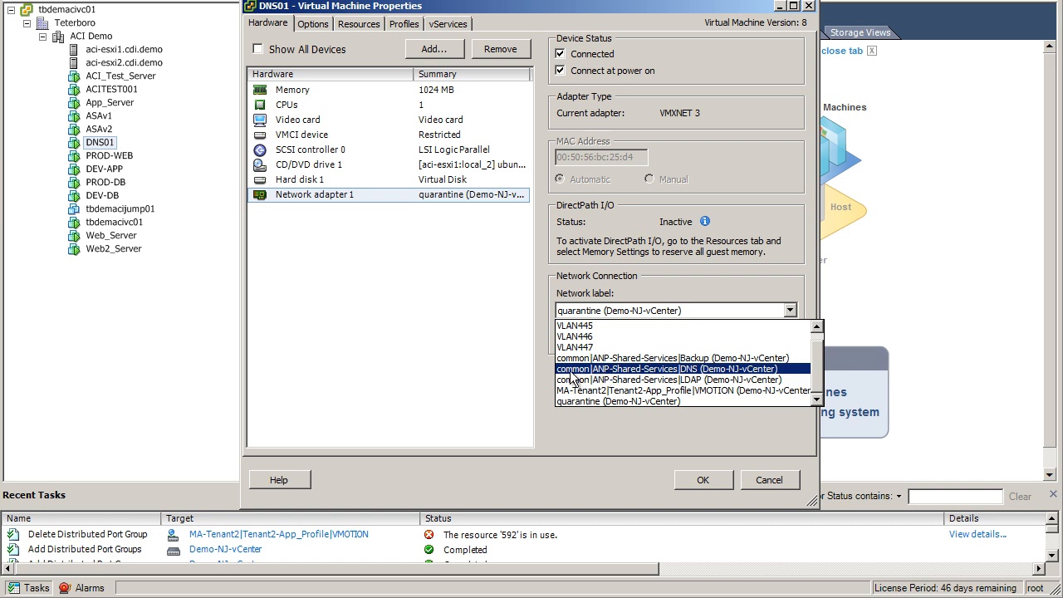
pyautogui.click(719, 368)
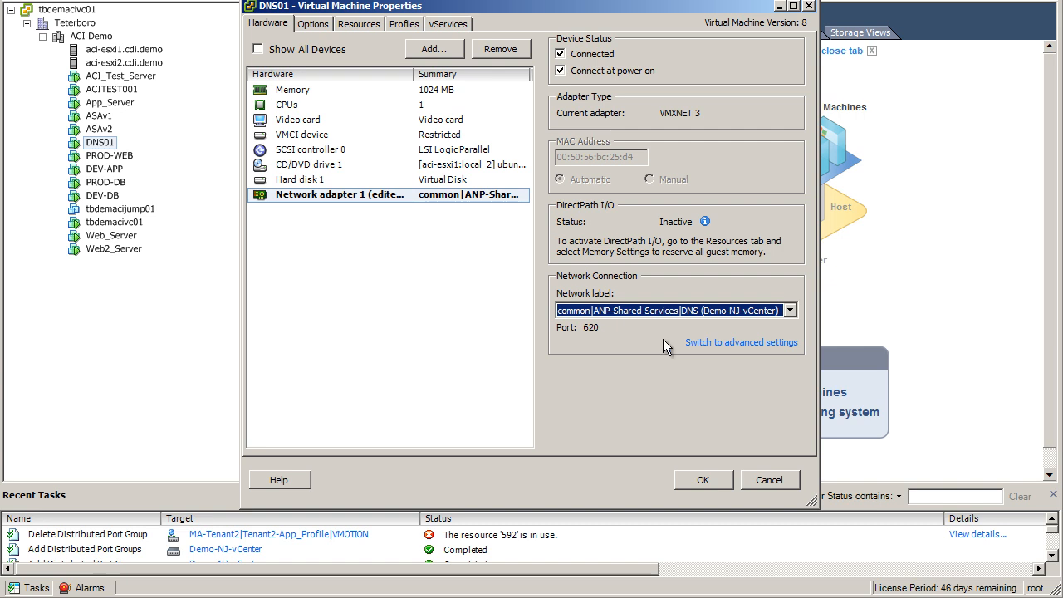
pyautogui.click(700, 480)
# Open the console of virtual machine DNS01 and unlock its desktop by entering the account password.
pyautogui.rightClick(105, 148)
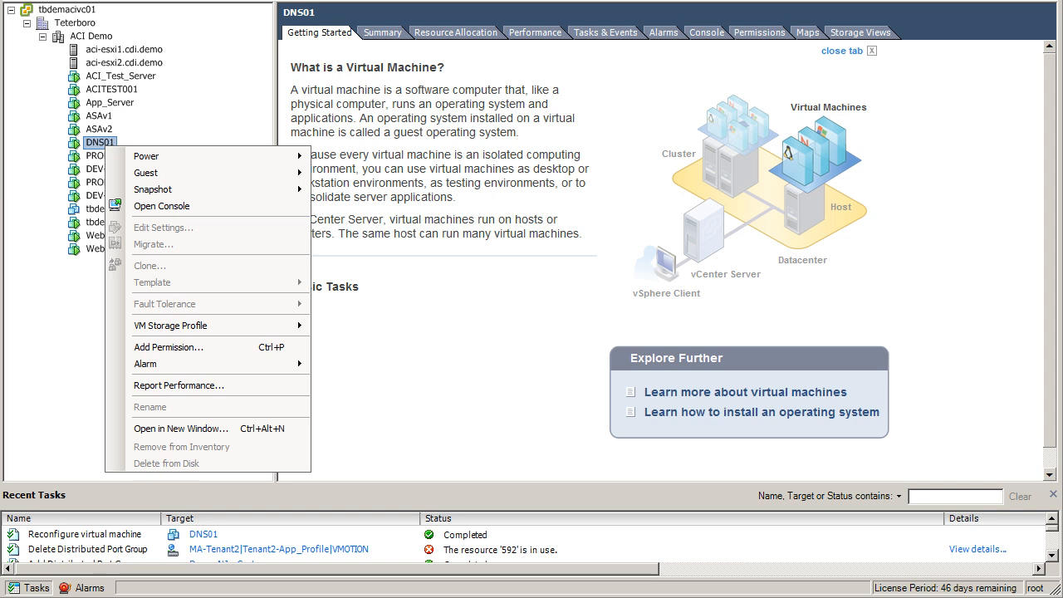
pyautogui.click(163, 206)
pyautogui.click(211, 341)
pyautogui.write('••••••••')
pyautogui.press('Return')
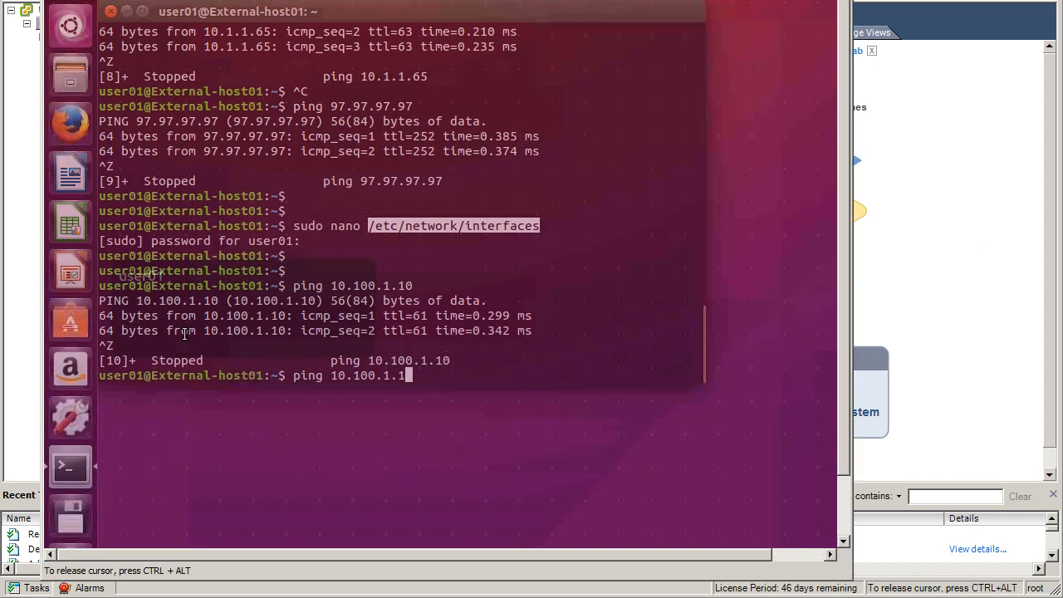
# Stop the running ping to 10.100.1.1 and display the network interface configuration with ifconfig.
pyautogui.hotkey('ctrl', 'z')
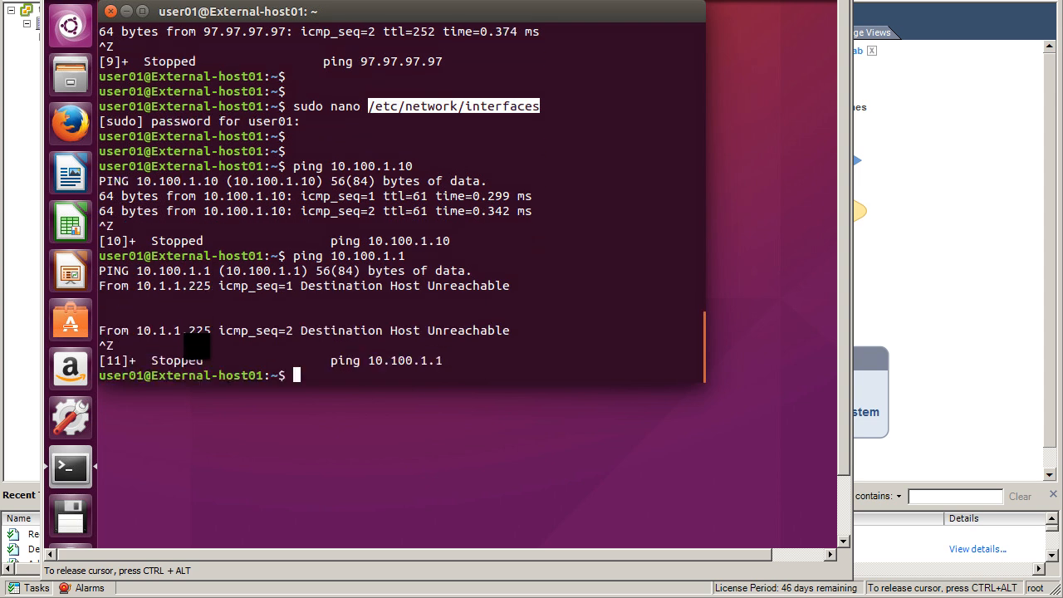
pyautogui.press('Return')
pyautogui.press('Return')
pyautogui.press('Return')
pyautogui.press('Return')
pyautogui.write('ifconfi')
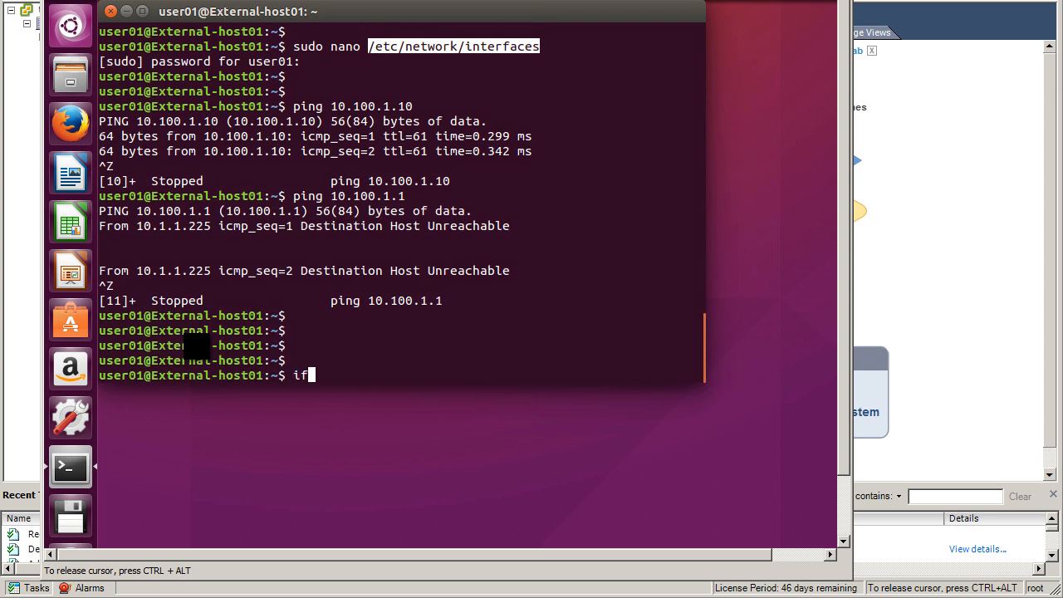
pyautogui.write('g')
pyautogui.press('Return')
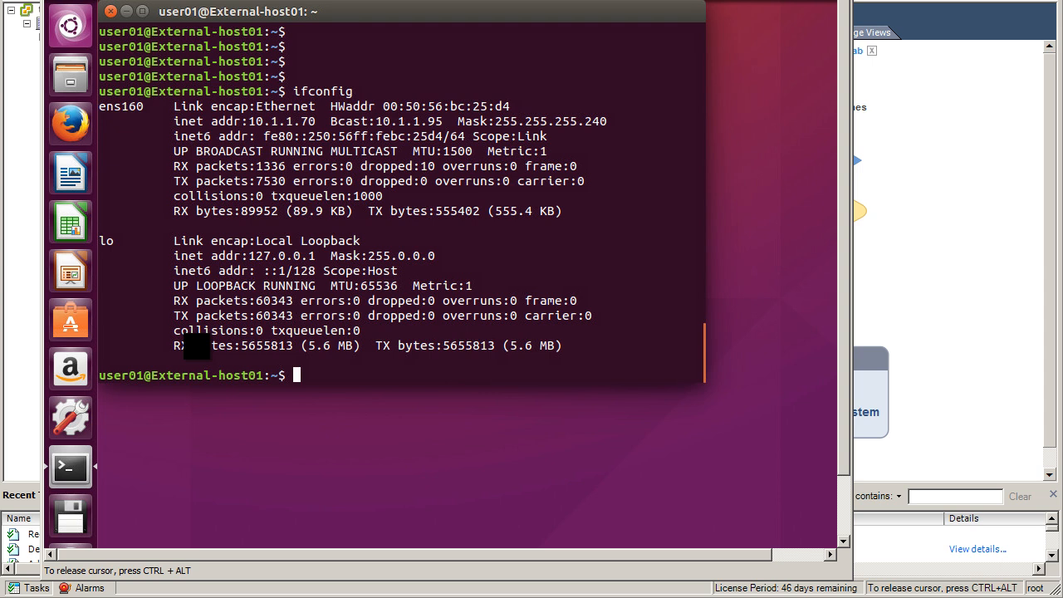
pyautogui.press('Return')
pyautogui.press('Return')
pyautogui.press('Return')
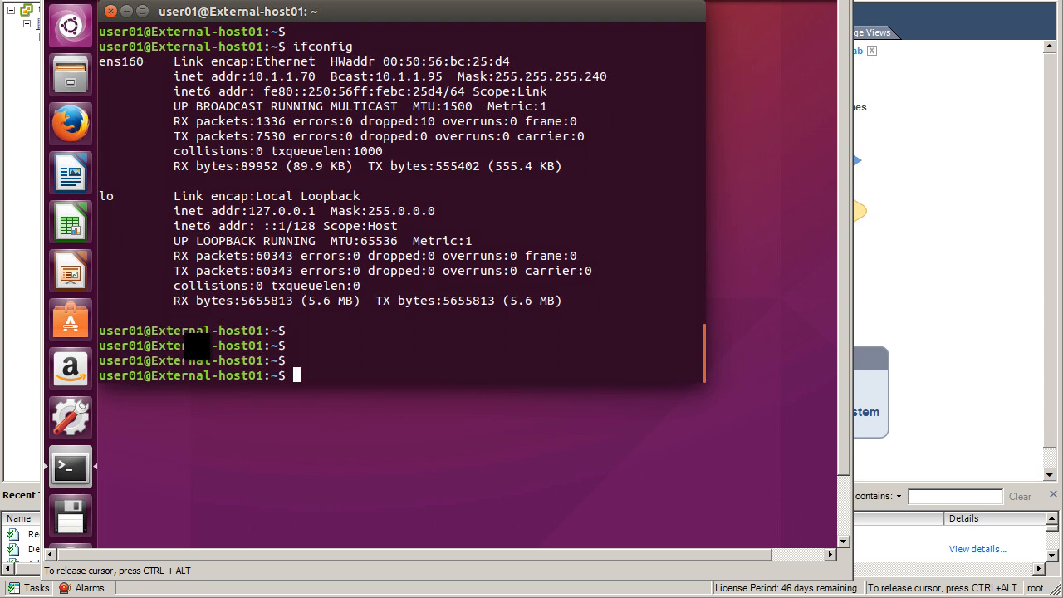
# Open /etc/network/interfaces in nano with sudo, entering the account password.
pyautogui.write('sudo nano /etc/network/interfaces')
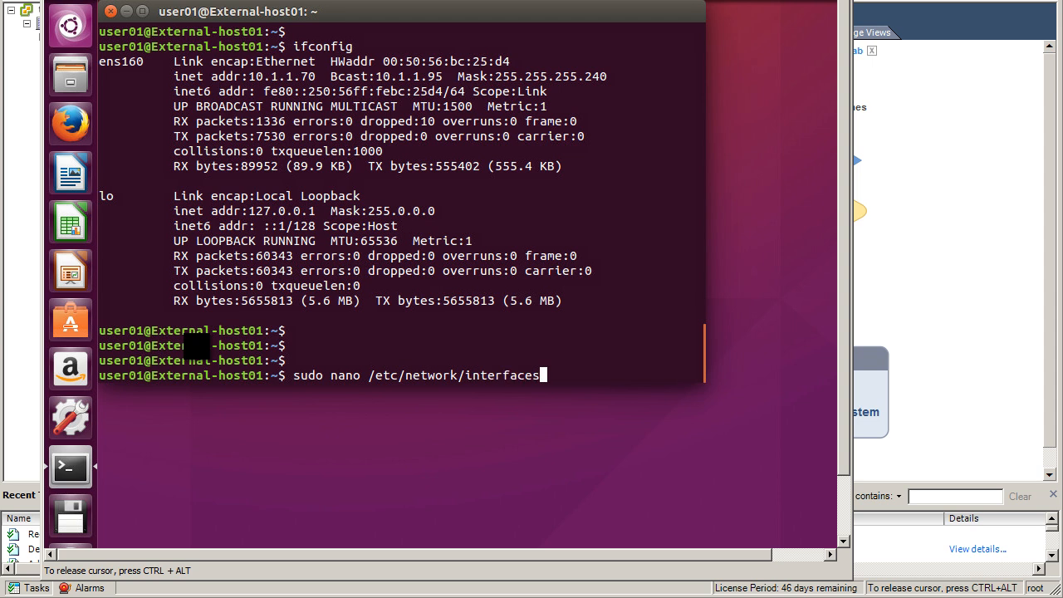
pyautogui.press('Return')
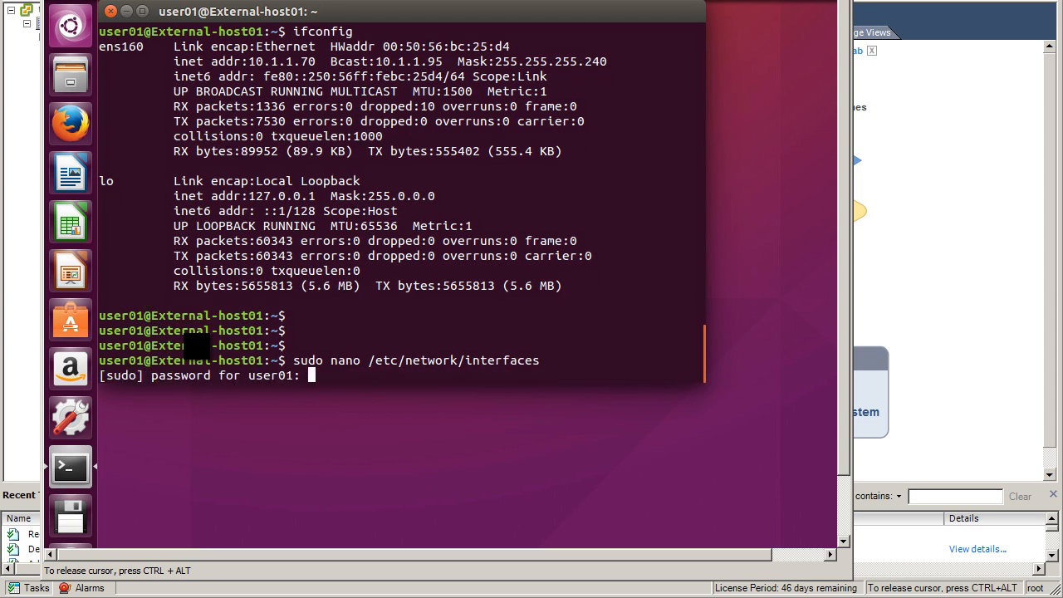
pyautogui.press('Return')
# Change the ens160 netmask to 255.255.255.224 in /etc/network/interfaces, save the file and exit nano.
pyautogui.press('Down')
pyautogui.press('Down')
pyautogui.press('Down')
pyautogui.press('Down')
pyautogui.press('Down')
pyautogui.press('Right')
pyautogui.press('Up')
pyautogui.press('Right')
pyautogui.press('Right')
pyautogui.press('Right')
pyautogui.press('Right')
pyautogui.press('Right')
pyautogui.press('Right')
pyautogui.press('Right')
pyautogui.press('Right')
pyautogui.press('Right')
pyautogui.press('Right')
pyautogui.press('Right')
pyautogui.press('Right')
pyautogui.press('Right')
pyautogui.press('Right')
pyautogui.press('Right')
pyautogui.press('Right')
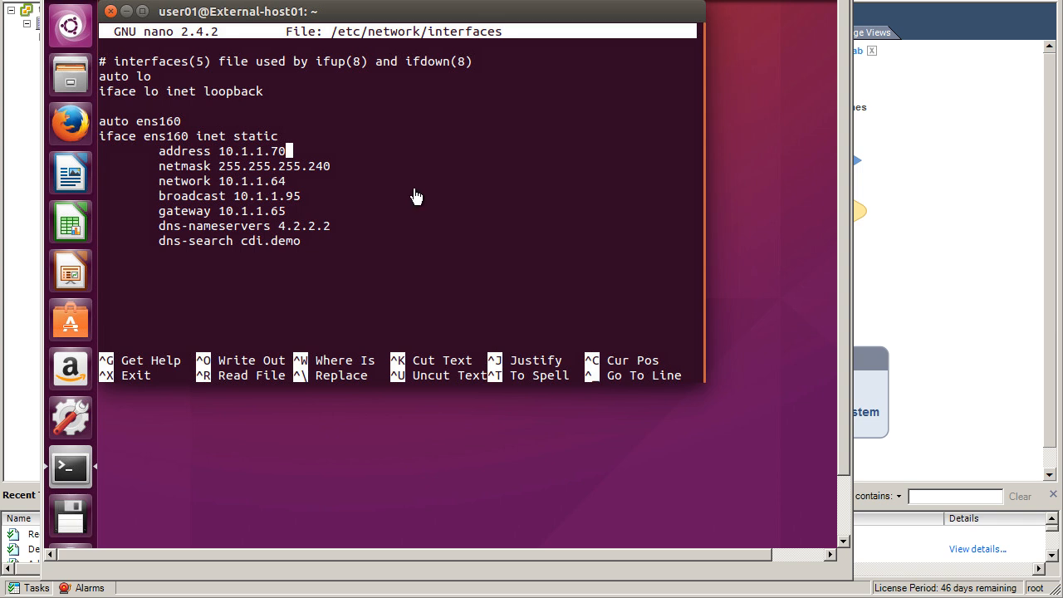
pyautogui.click(365, 190)
pyautogui.press('Down')
pyautogui.press('Right')
pyautogui.press('Right')
pyautogui.press('Right')
pyautogui.press('Right')
pyautogui.press('Right')
pyautogui.press('Right')
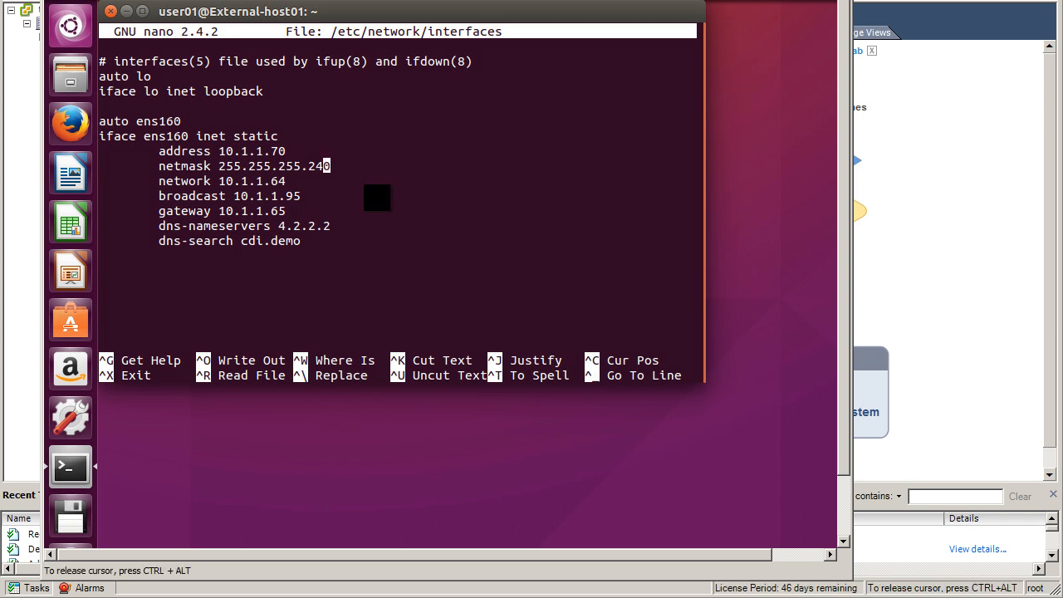
pyautogui.press('BackSpace')
pyautogui.press('BackSpace')
pyautogui.write('24')
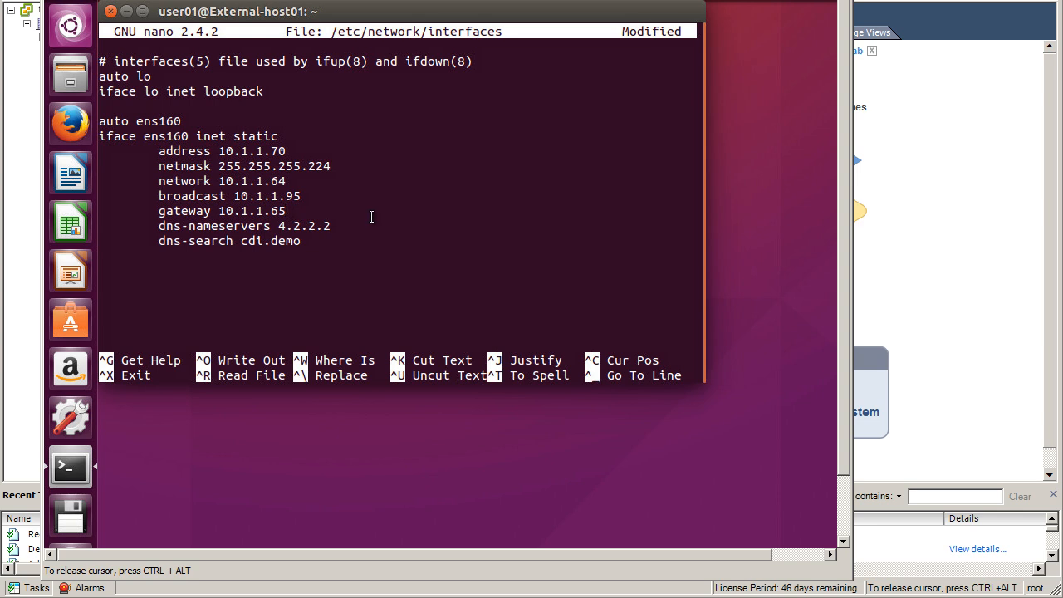
pyautogui.hotkey('ctrl', 'o')
pyautogui.press('Return')
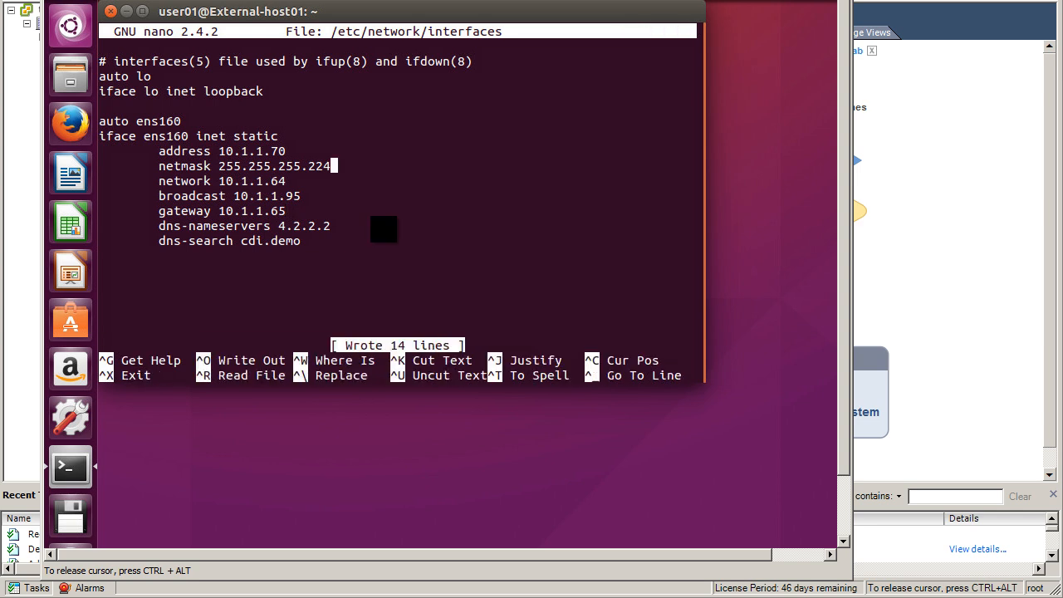
pyautogui.hotkey('ctrl', 'x')
# Restart the networking service with sudo service networking restart.
pyautogui.press('Return')
pyautogui.press('Return')
pyautogui.write('sudo ')
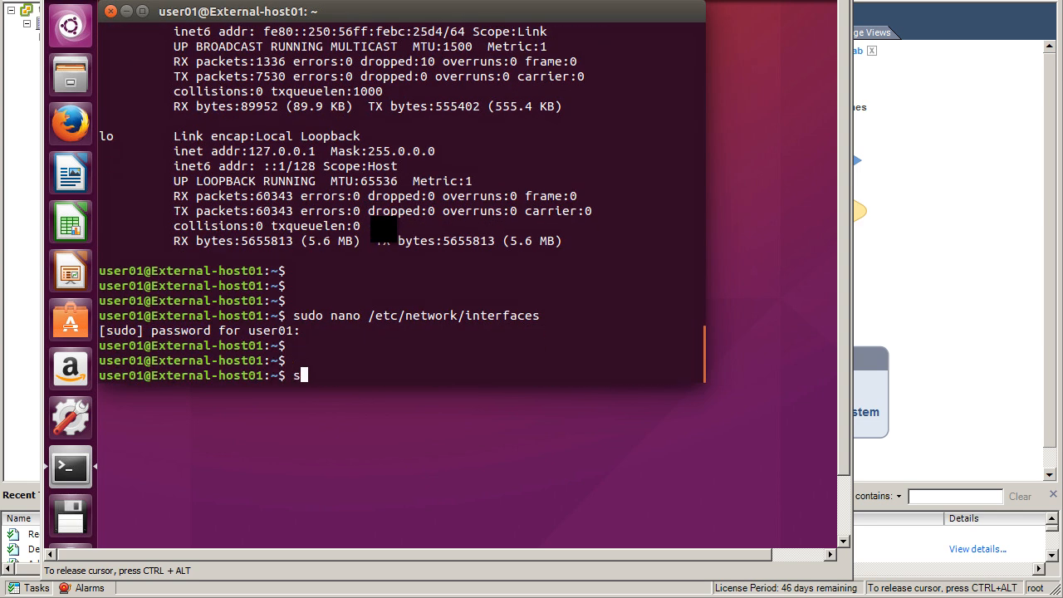
pyautogui.write('service network')
pyautogui.press('BackSpace')
pyautogui.write('ing restart')
pyautogui.press('Return')
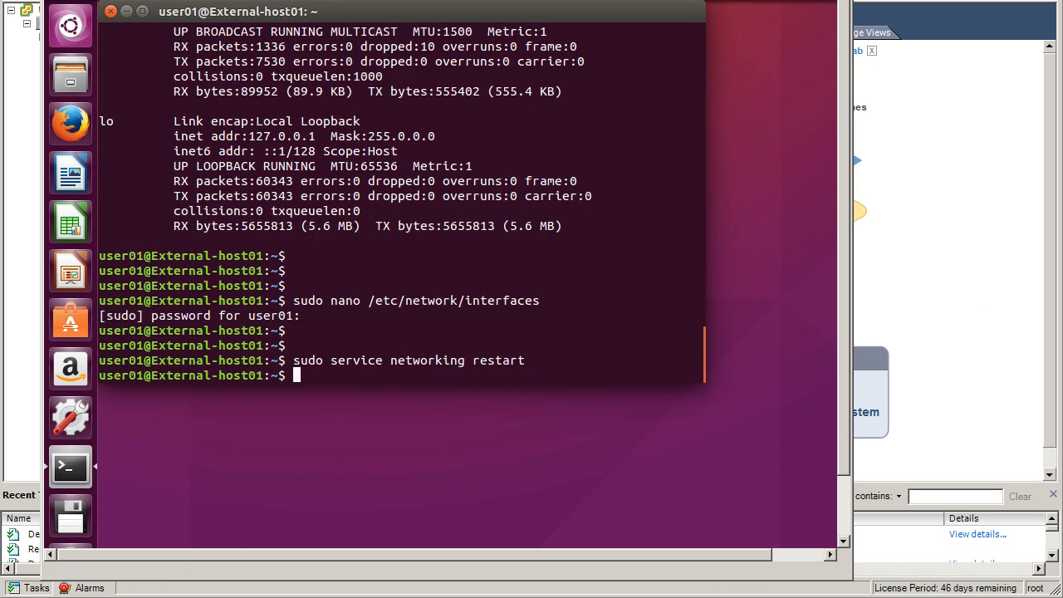
pyautogui.press('Return')
pyautogui.press('Return')
pyautogui.press('Return')
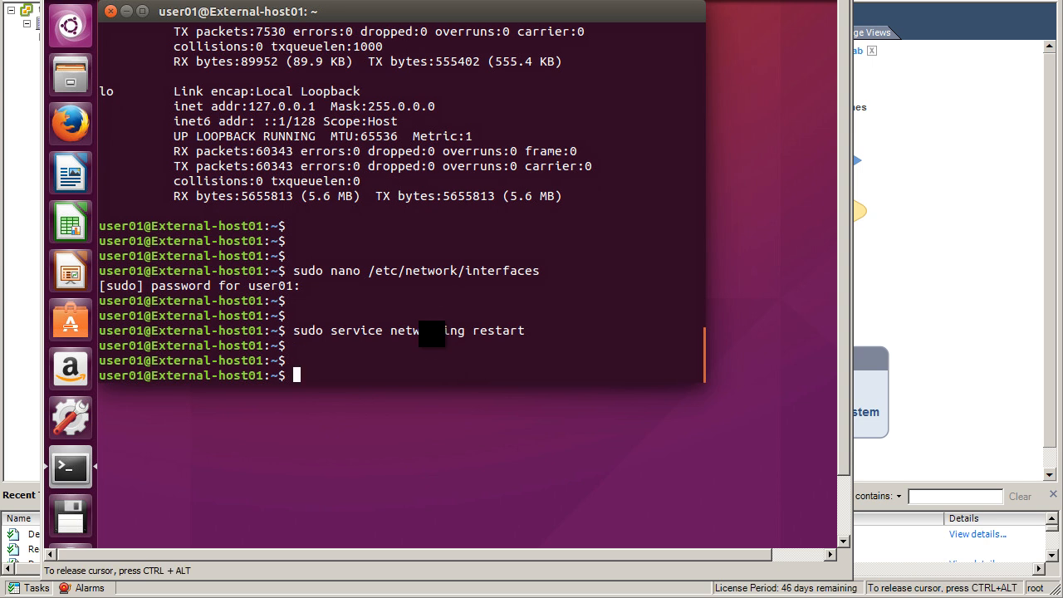
# Ping 10.1.1.1 from the DNS01 terminal and stop the ping after a few replies.
pyautogui.write('ping 10.')
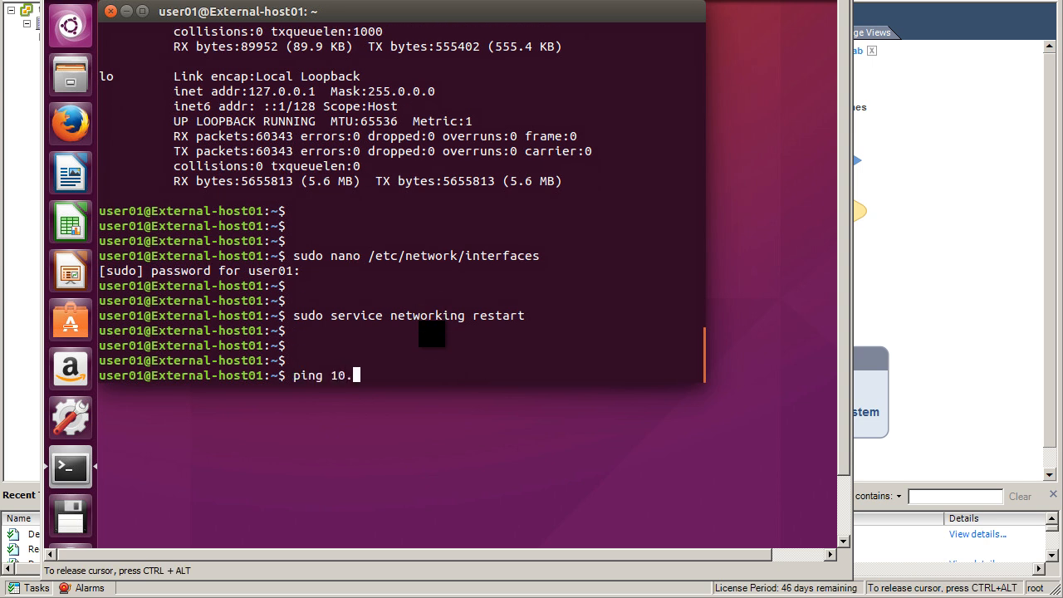
pyautogui.write('1.1.1')
pyautogui.press('Return')
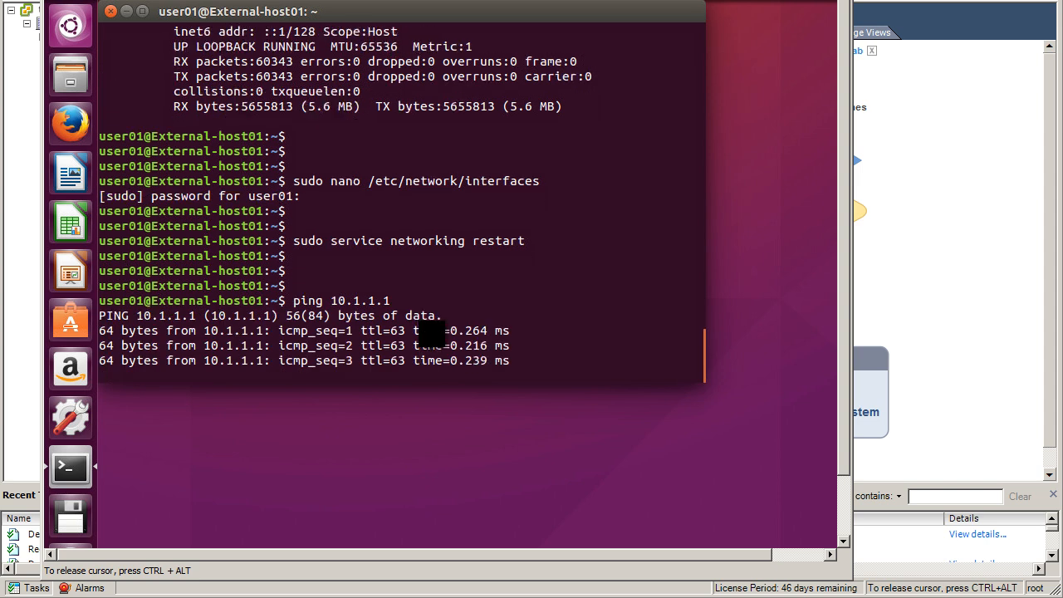
pyautogui.hotkey('ctrl', 'z')
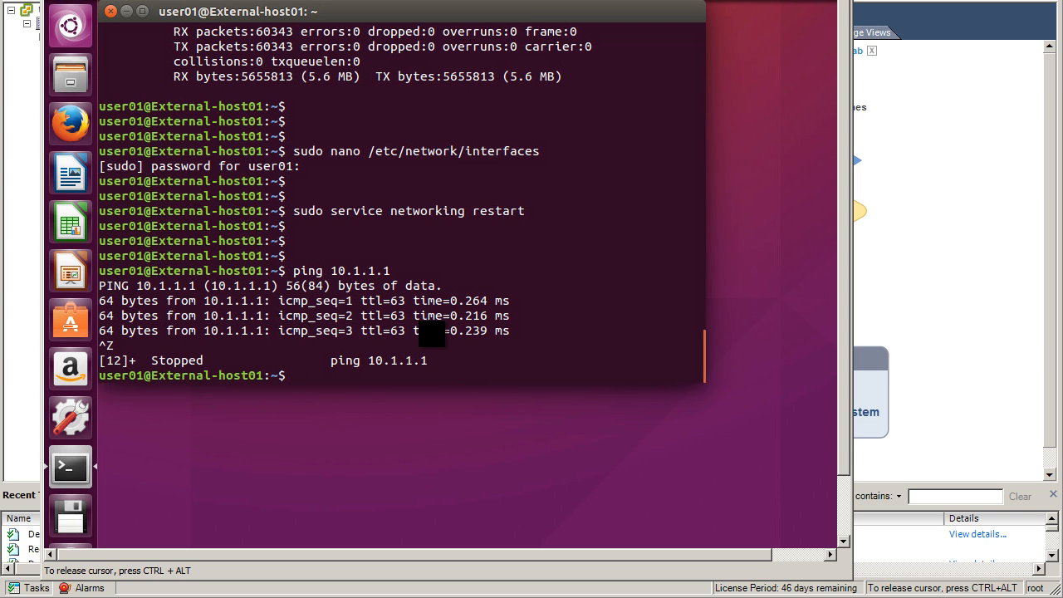
pyautogui.write('ing')
pyautogui.press('BackSpace')
pyautogui.press('BackSpace')
pyautogui.press('BackSpace')
pyautogui.press('BackSpace')
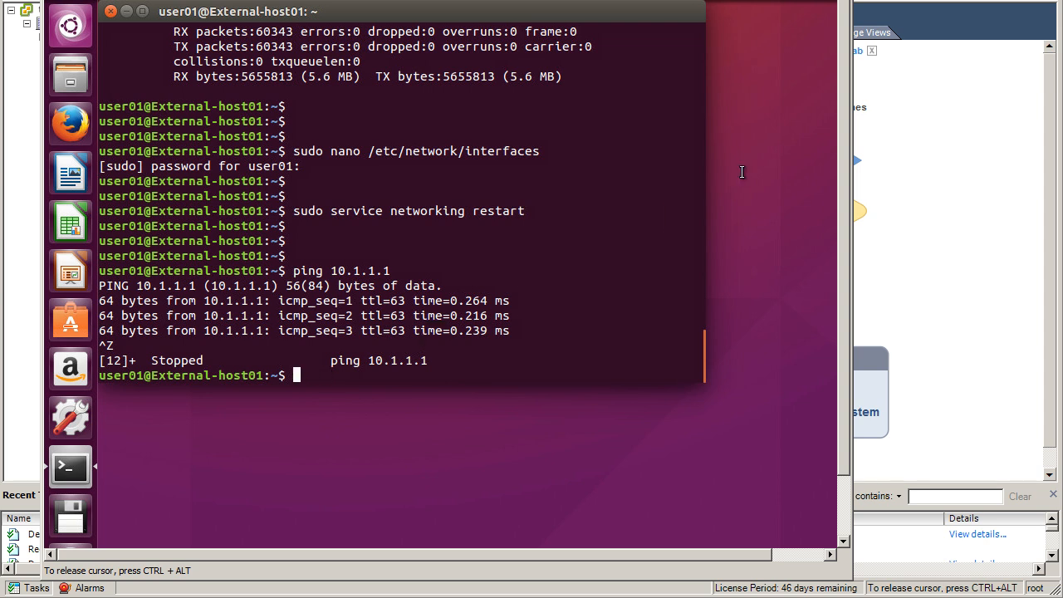
# Switch to Cisco APIC and display the BGP routes for VRF common:Internet on node-101 under SHARED-L3-OUT's Node-profile.
pyautogui.hotkey('ctrl', 'alt')
pyautogui.click(953, 224)
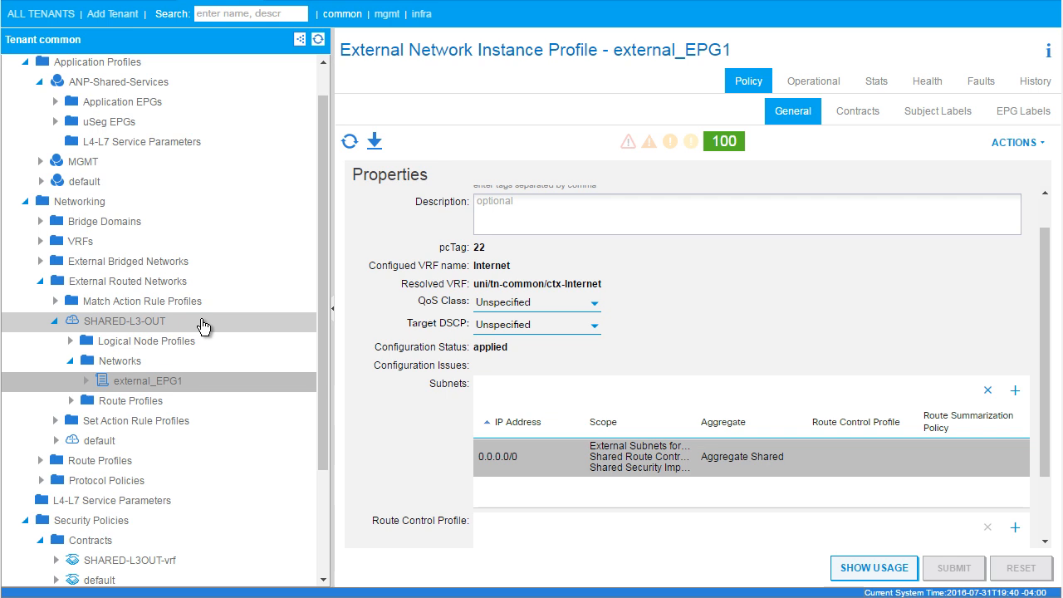
pyautogui.click(72, 341)
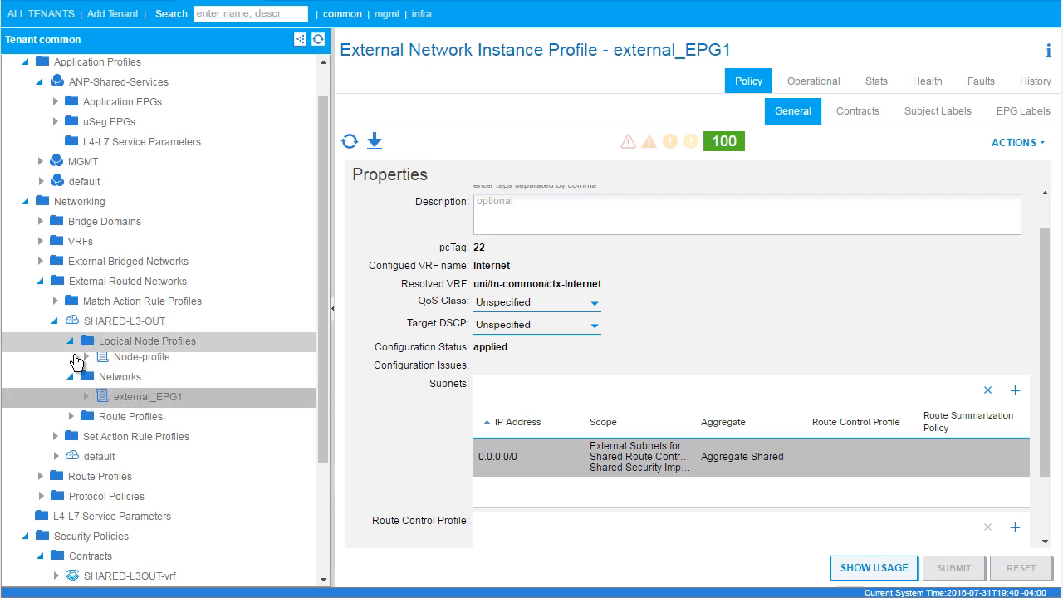
pyautogui.click(83, 359)
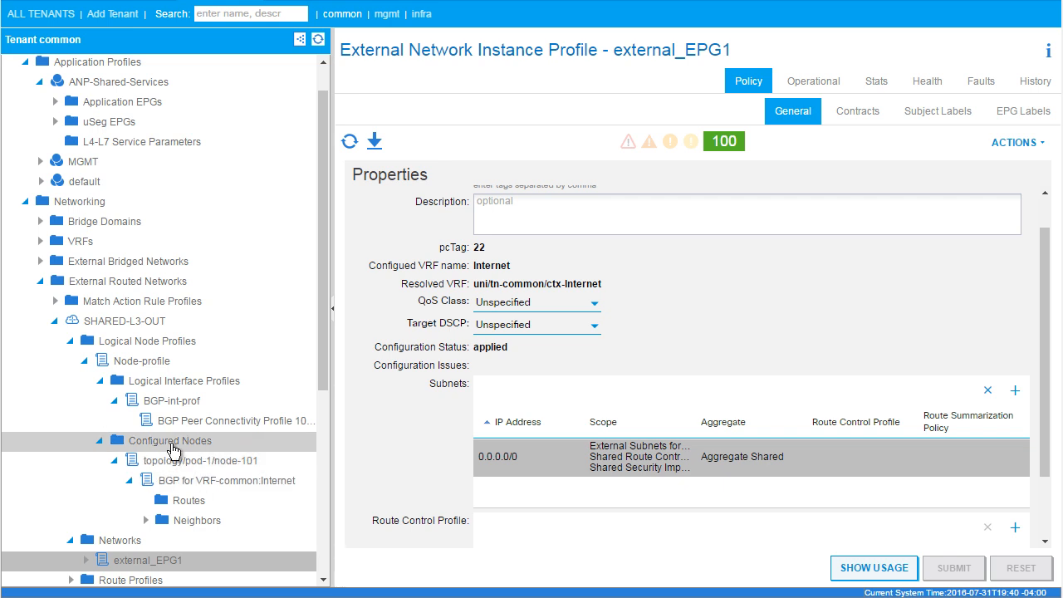
pyautogui.click(188, 501)
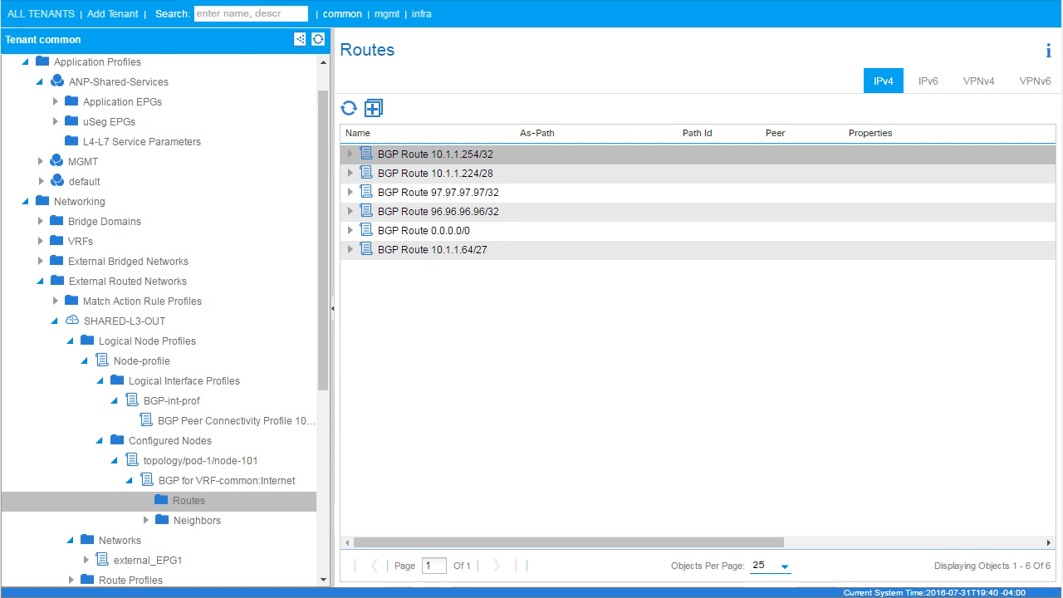
# Switch back to the DNS01 console, ping 97.97.97.97 and stop the ping after a few replies.
pyautogui.hotkey('alt', 'Tab')
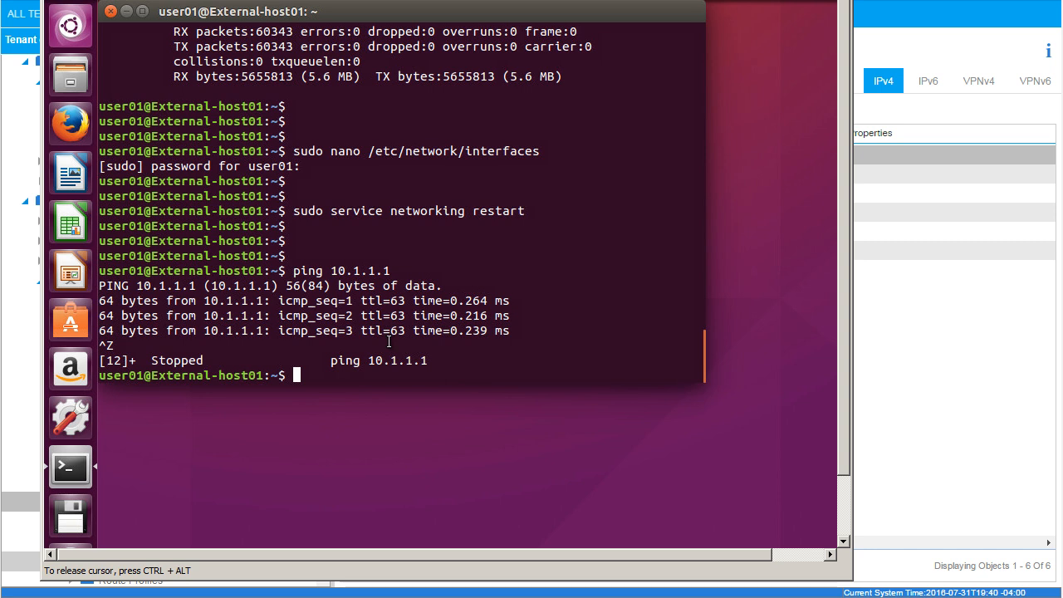
pyautogui.write('ping 87')
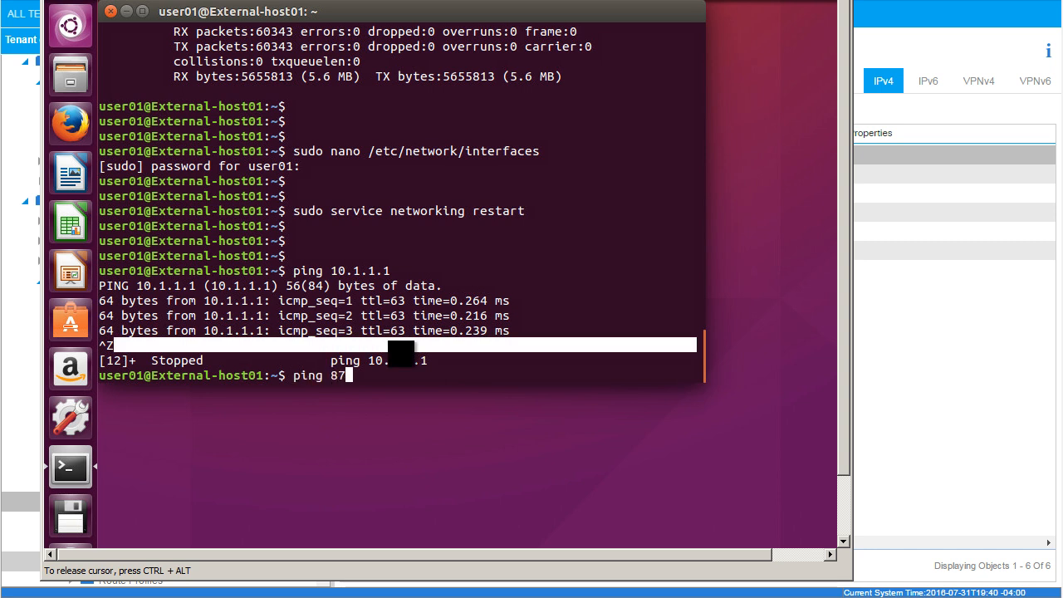
pyautogui.press('Home')
pyautogui.press('Delete')
pyautogui.press('Delete')
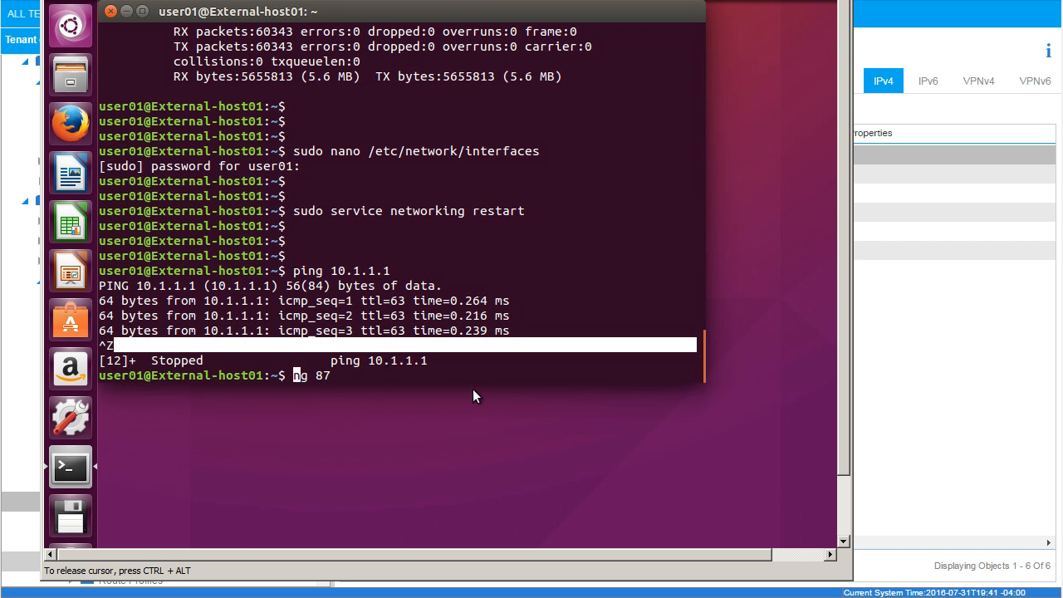
pyautogui.press('Right')
pyautogui.press('Right')
pyautogui.press('End')
pyautogui.press('BackSpace')
pyautogui.press('BackSpace')
pyautogui.press('BackSpace')
pyautogui.press('BackSpace')
pyautogui.press('BackSpace')
pyautogui.write('pin')
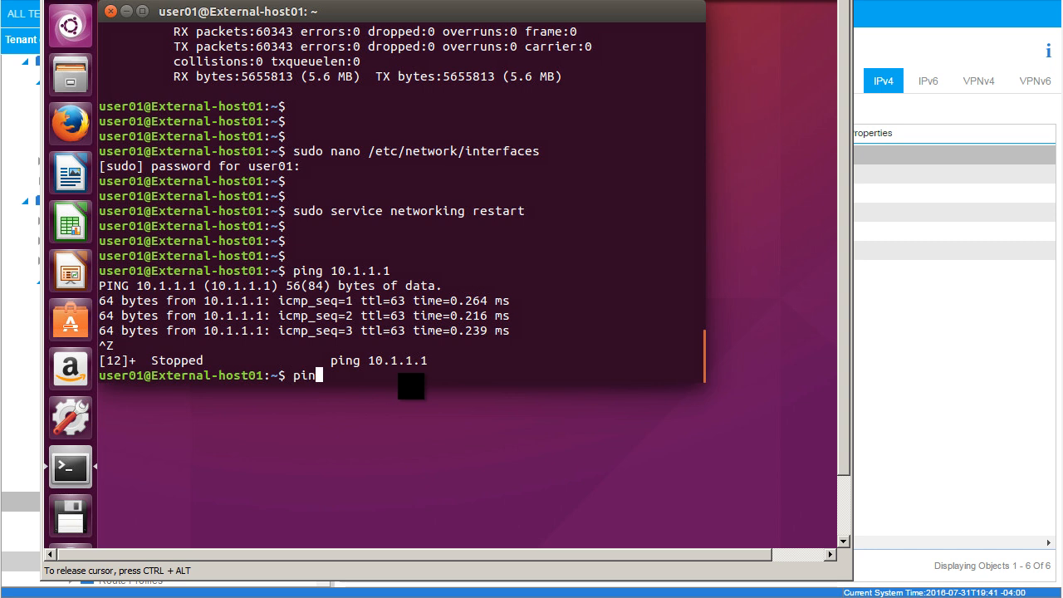
pyautogui.write('g 97.97.97.97.')
pyautogui.press('Return')
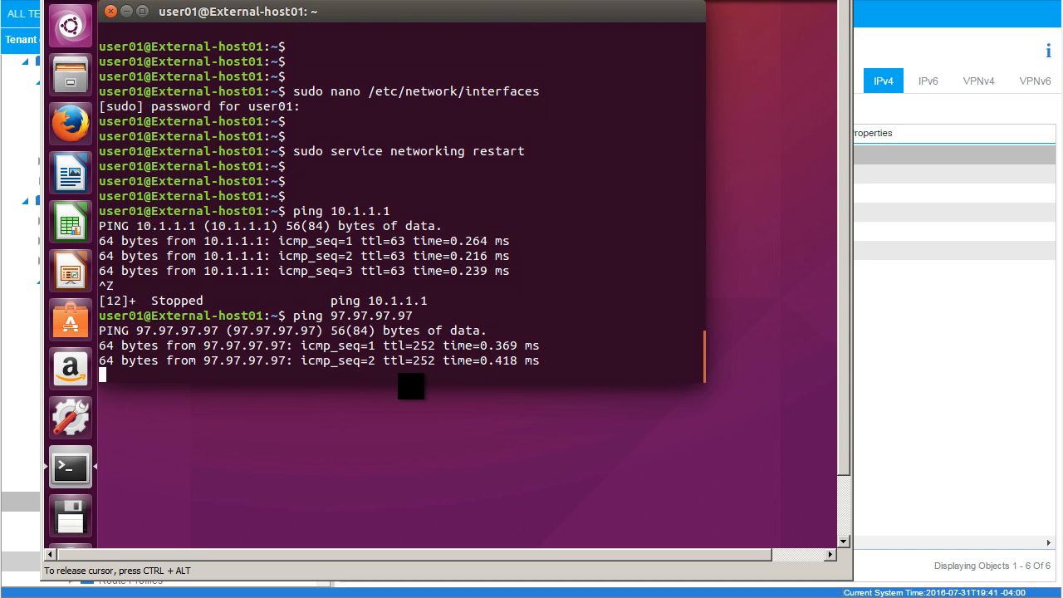
pyautogui.hotkey('ctrl', 'z')
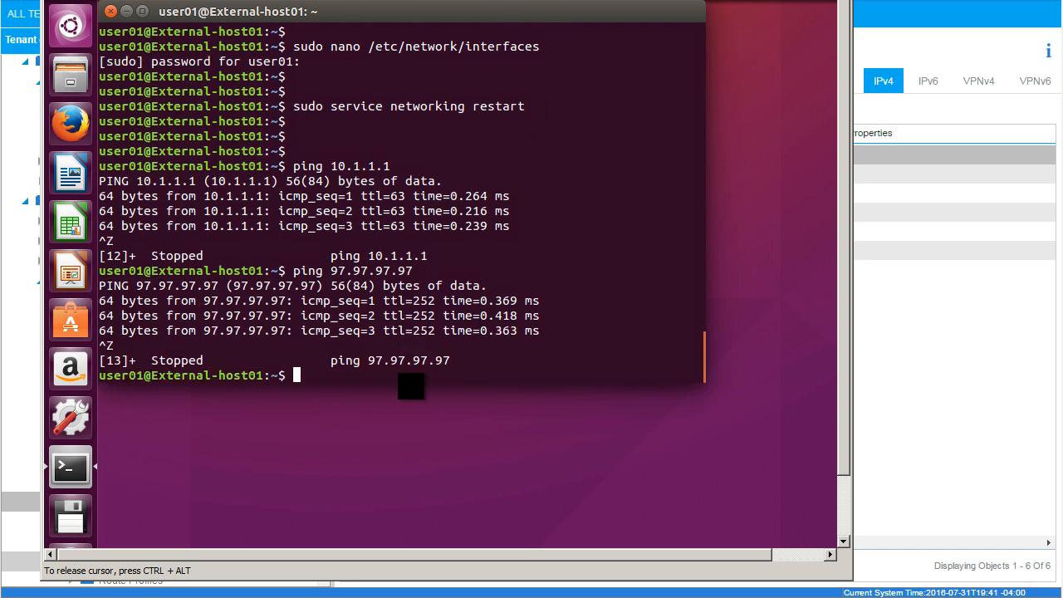
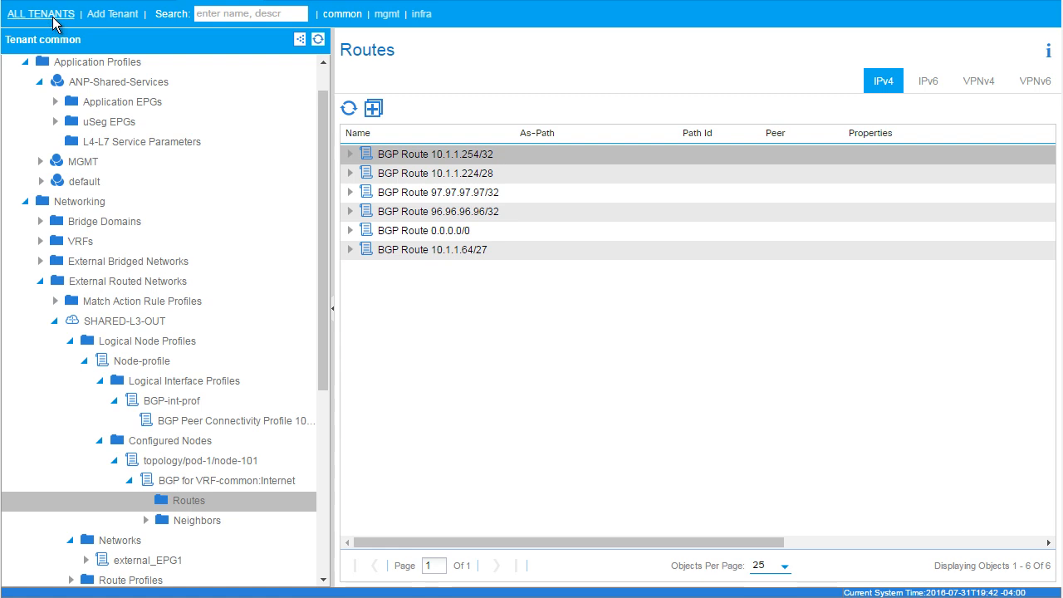
# In Cisco APIC, create a tenant named Customer-1.
pyautogui.click(107, 16)
pyautogui.click(368, 135)
pyautogui.write('Customer-1')
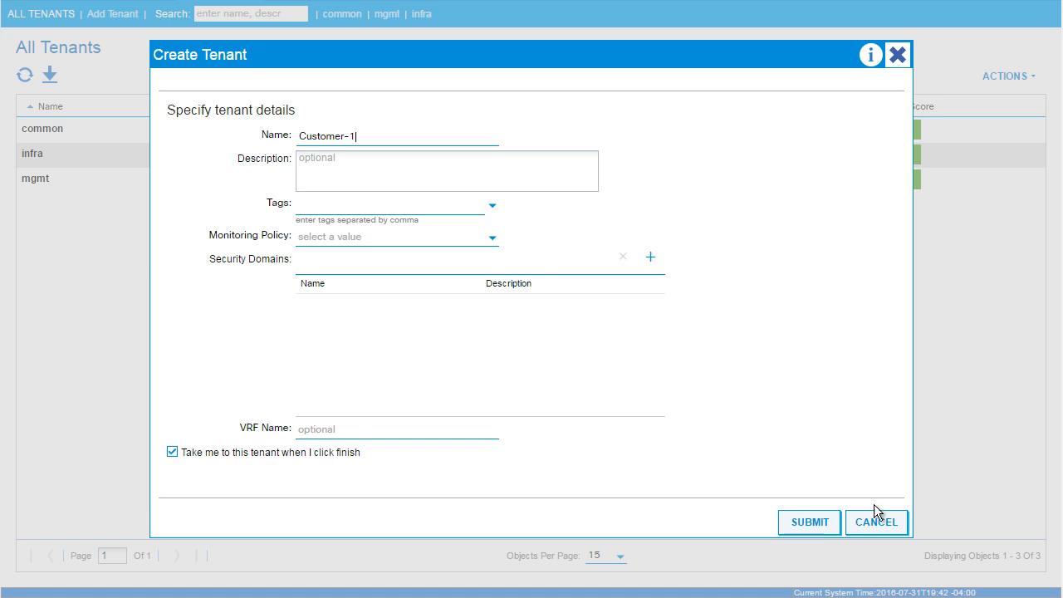
pyautogui.click(810, 521)
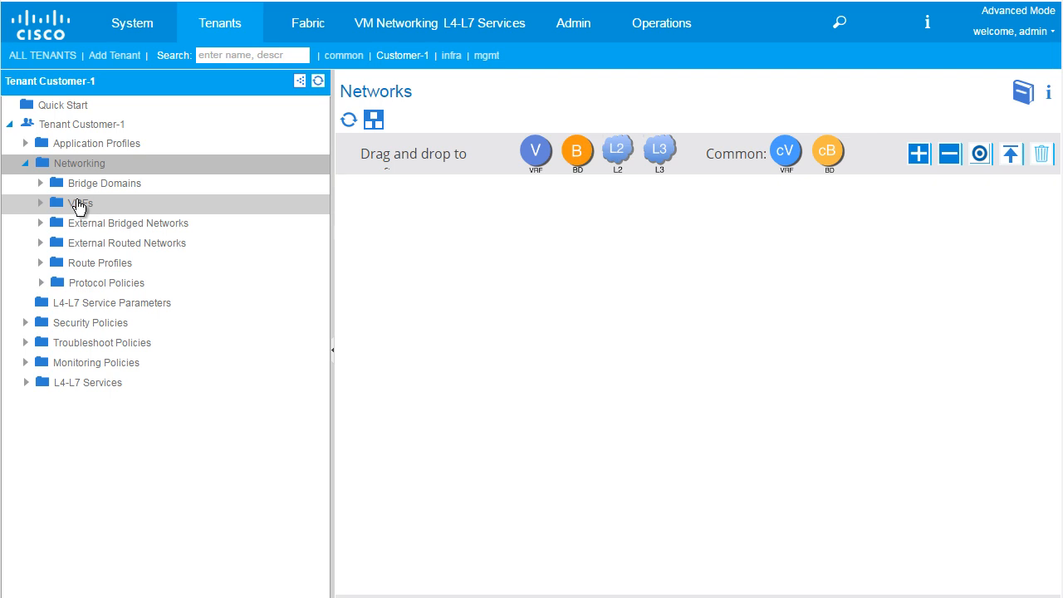
# Create a VRF named Internal in tenant Customer-1 without creating a bridge domain.
pyautogui.click(83, 206)
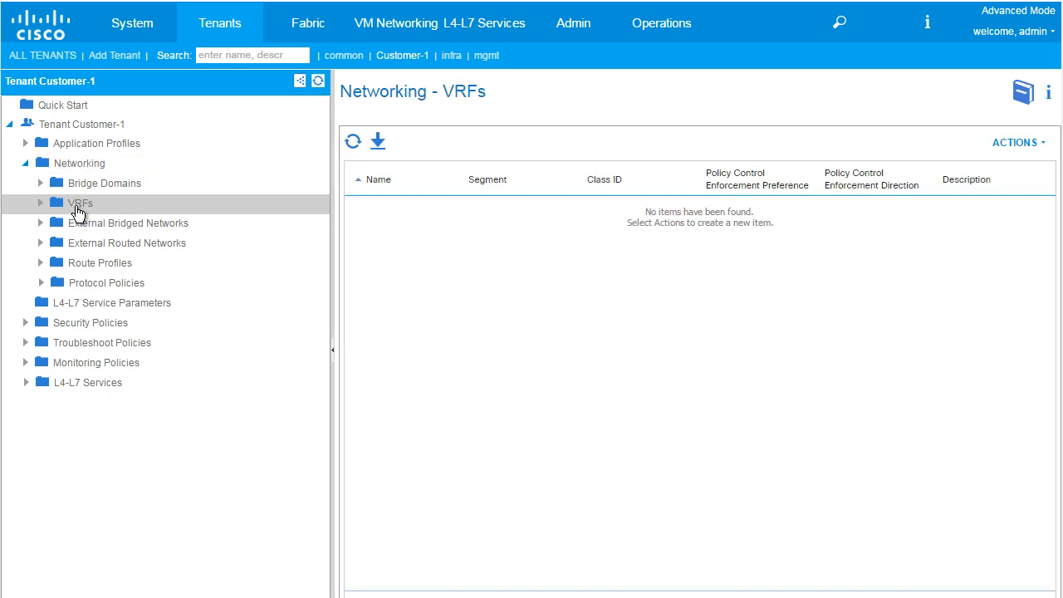
pyautogui.rightClick(87, 207)
pyautogui.click(127, 218)
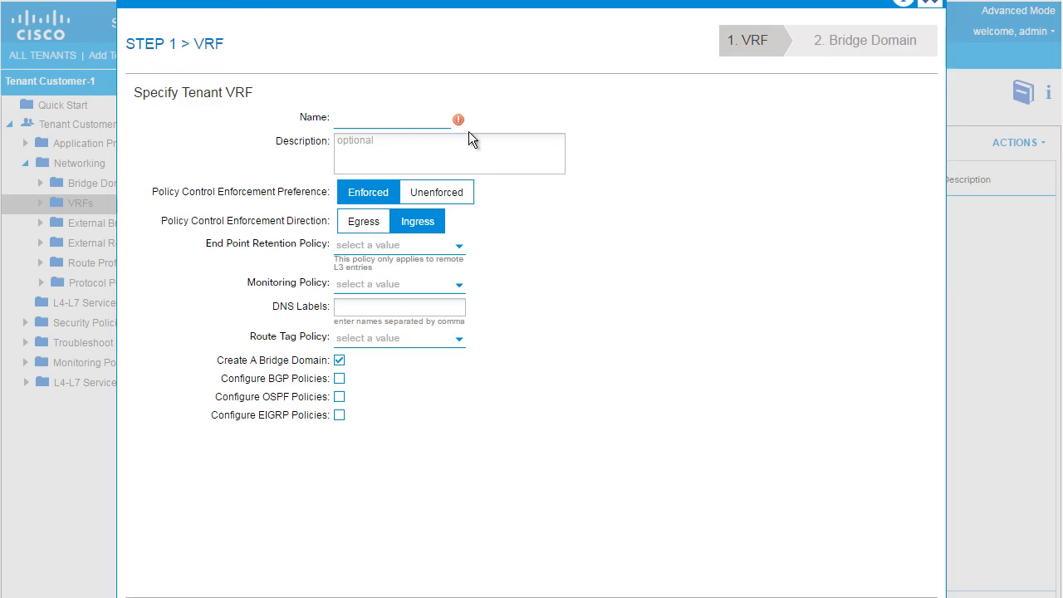
pyautogui.write('Internal')
pyautogui.click(339, 362)
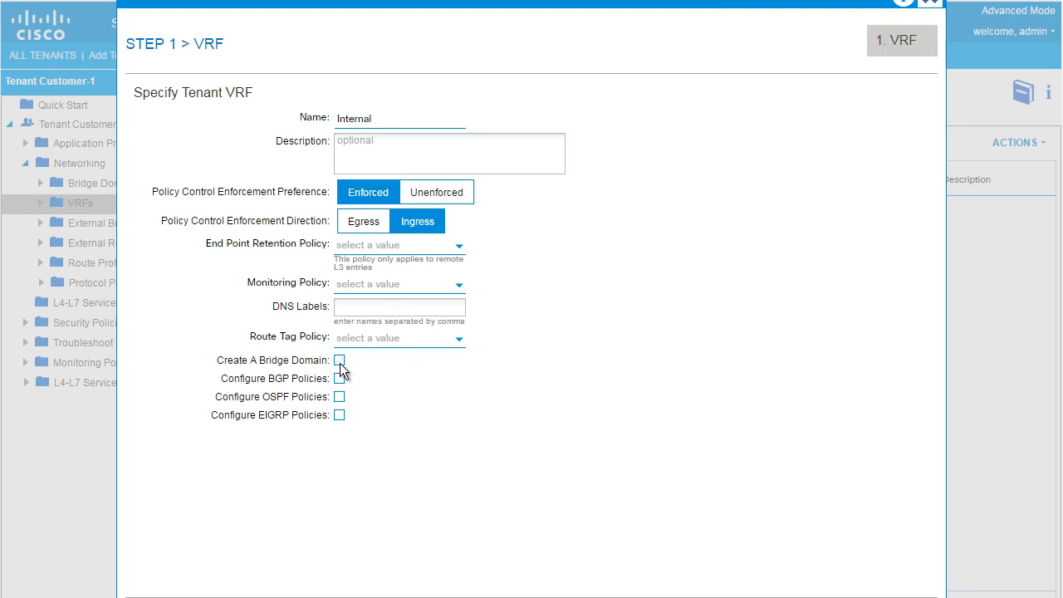
pyautogui.scroll(-1, 1032, 482)
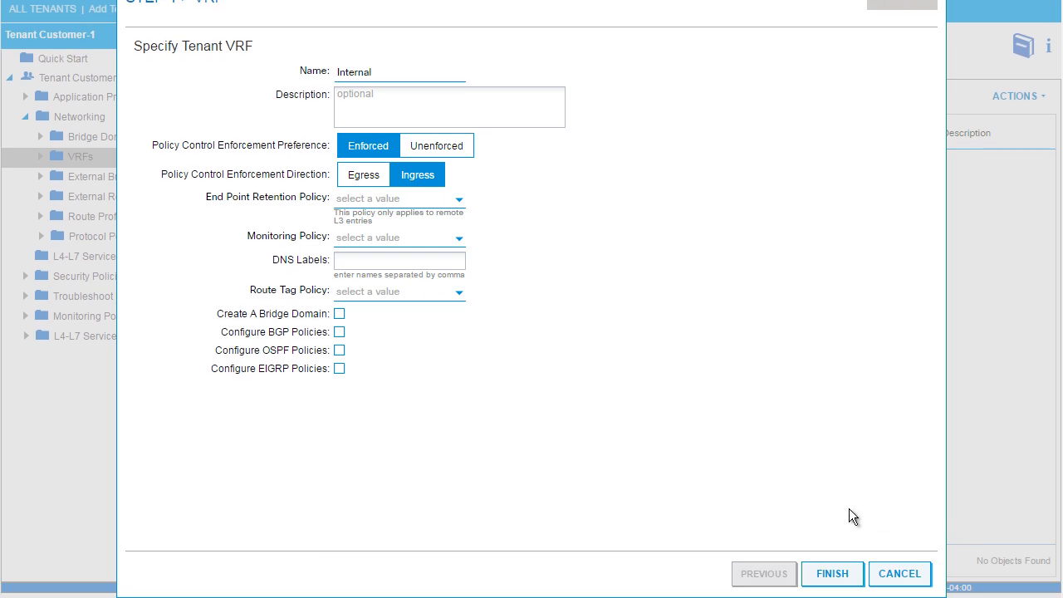
pyautogui.click(825, 578)
# Create a VRF named Outside in tenant Customer-1 without creating a bridge domain.
pyautogui.rightClick(93, 165)
pyautogui.click(131, 181)
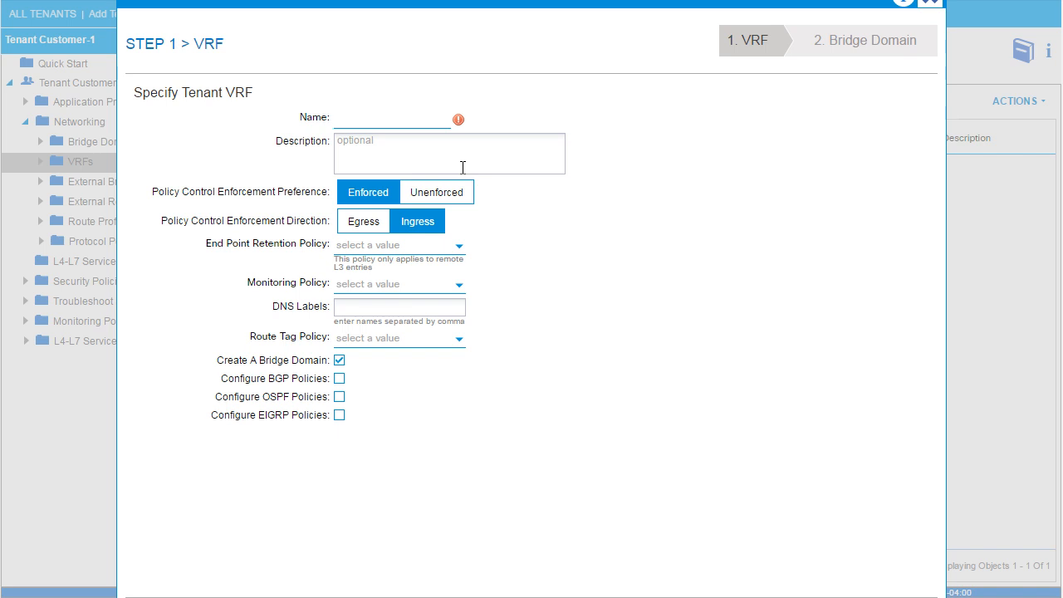
pyautogui.write('Outside')
pyautogui.click(339, 361)
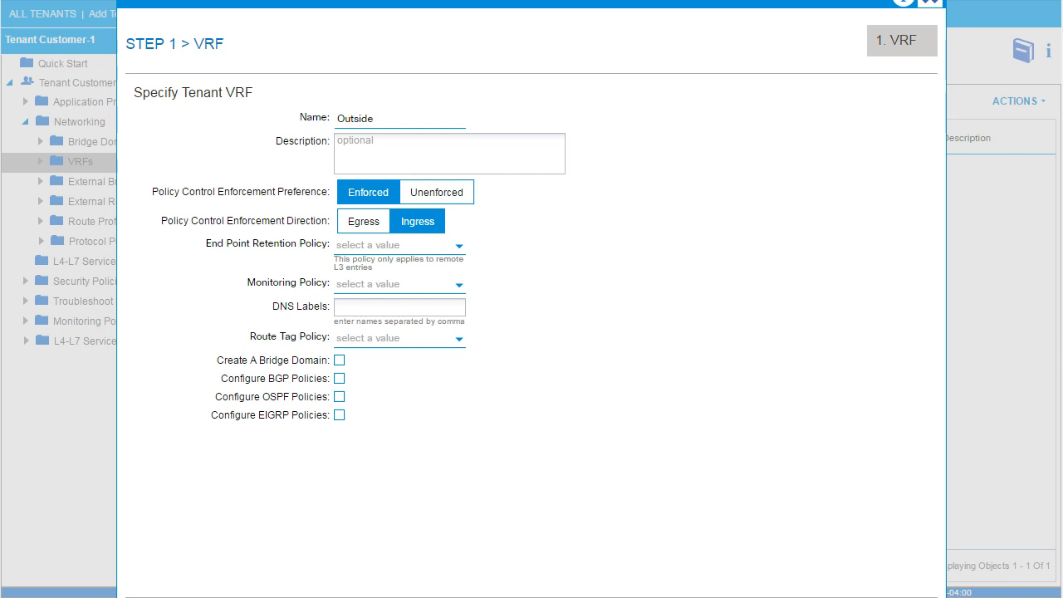
pyautogui.scroll(-1, 1035, 357)
pyautogui.click(841, 573)
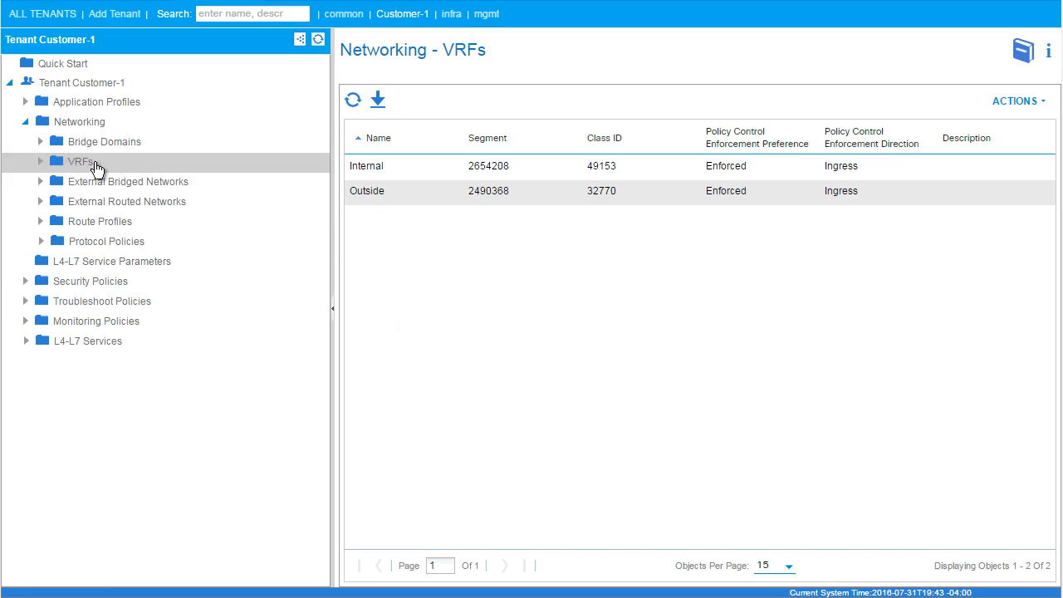
# Start a new bridge domain named Prod-WEB in tenant Customer-1, assign it to VRF Customer-1/Internal and proceed to its L3 configuration.
pyautogui.rightClick(92, 141)
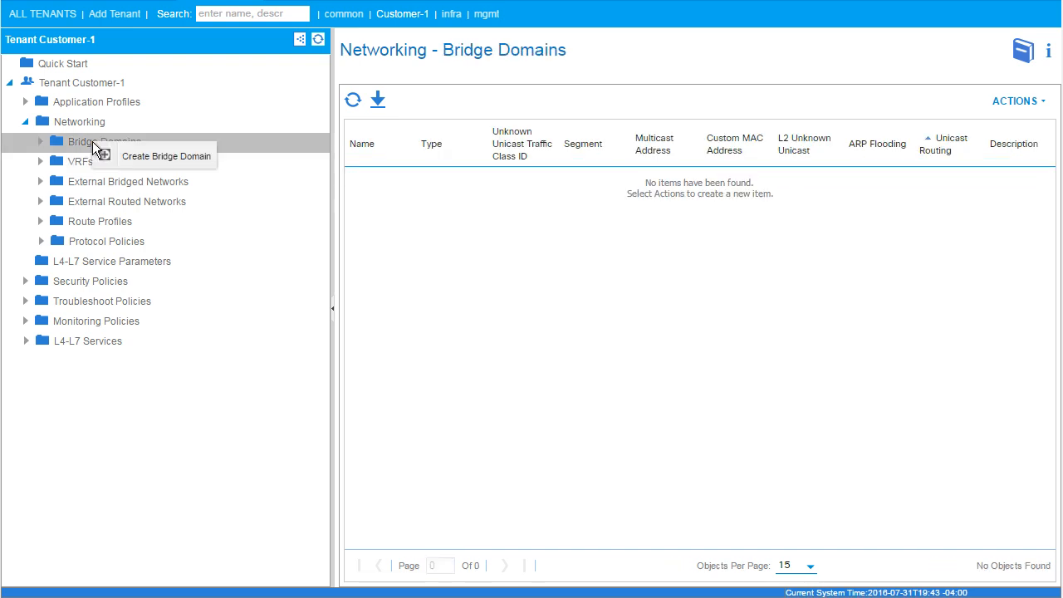
pyautogui.click(164, 156)
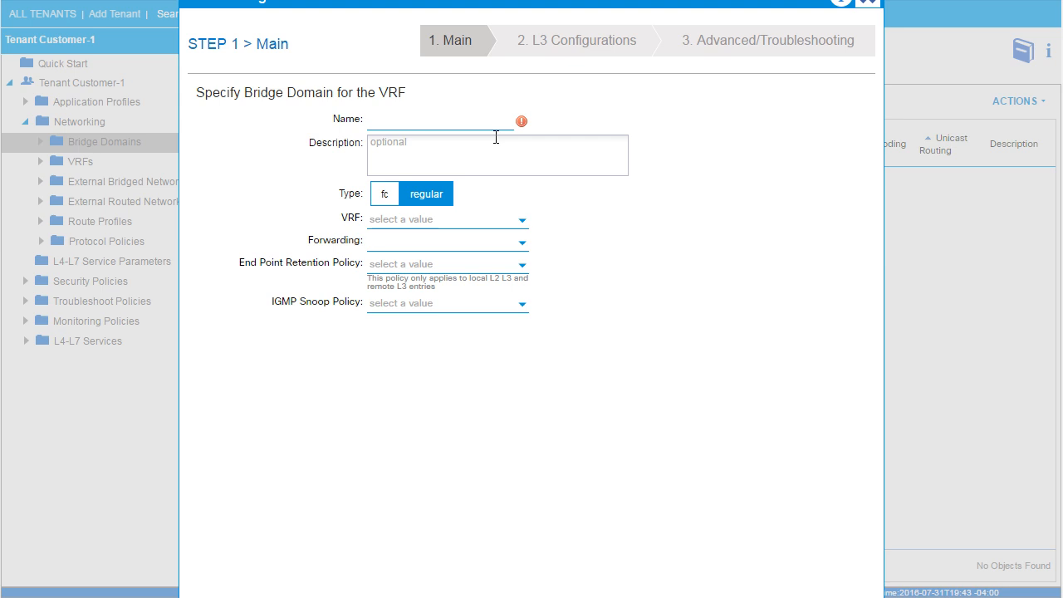
pyautogui.write('Prod-WEB')
pyautogui.click(419, 222)
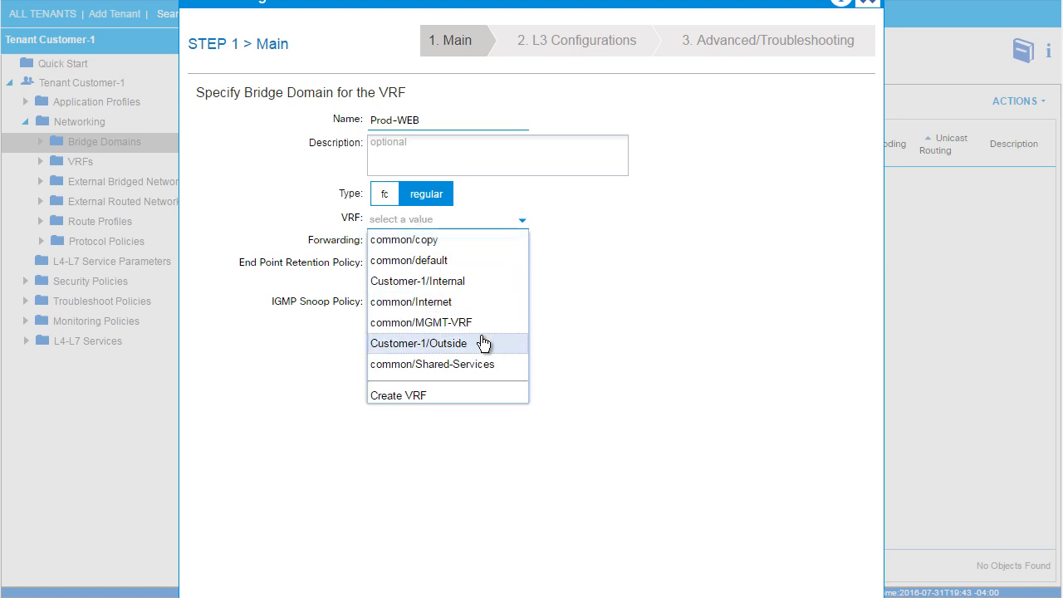
pyautogui.click(444, 283)
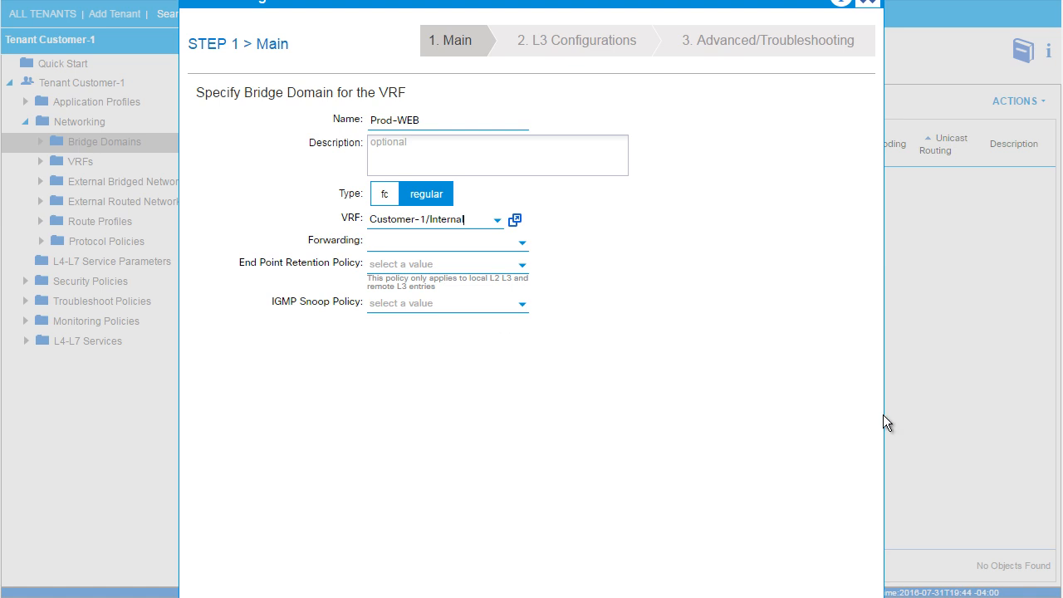
pyautogui.scroll(-1, 1041, 440)
pyautogui.click(768, 593)
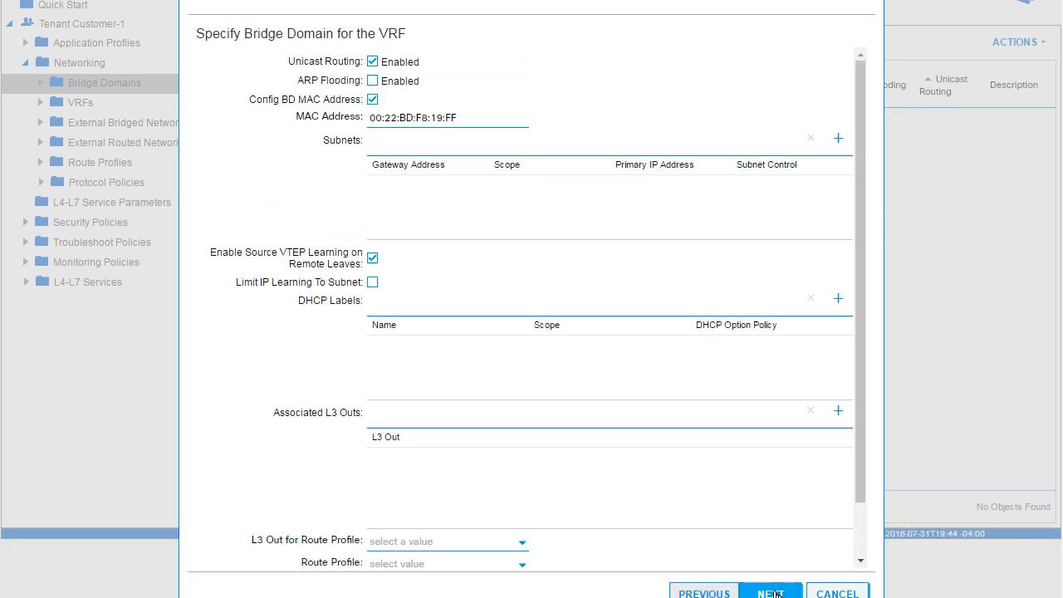
# Add subnet gateway 10.100.1.1/27, advertised externally and shared between VRFs, and finish creating the Prod-WEB bridge domain.
pyautogui.scroll(1, 1033, 231)
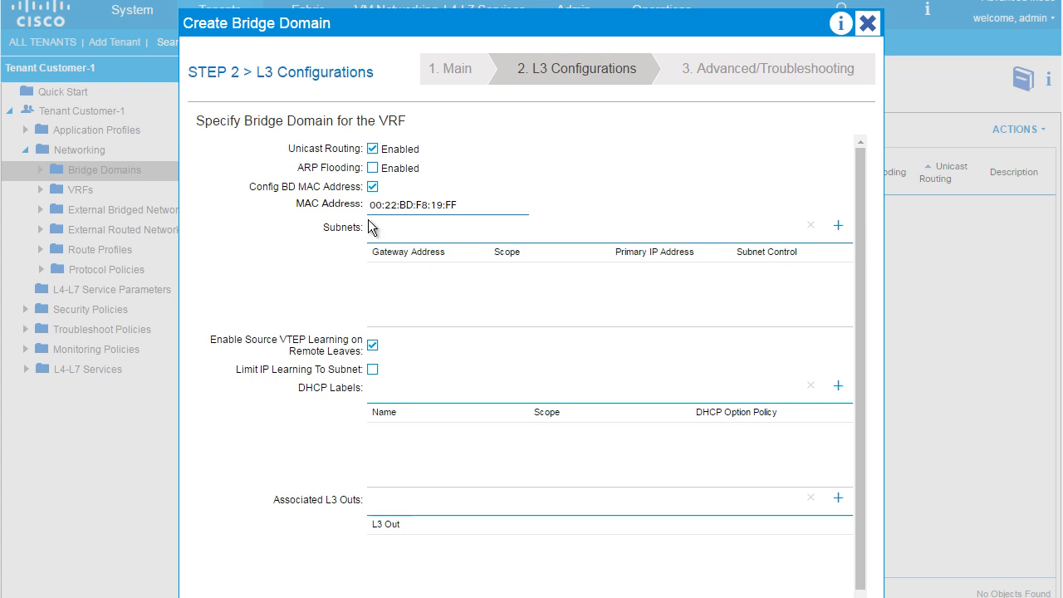
pyautogui.click(838, 229)
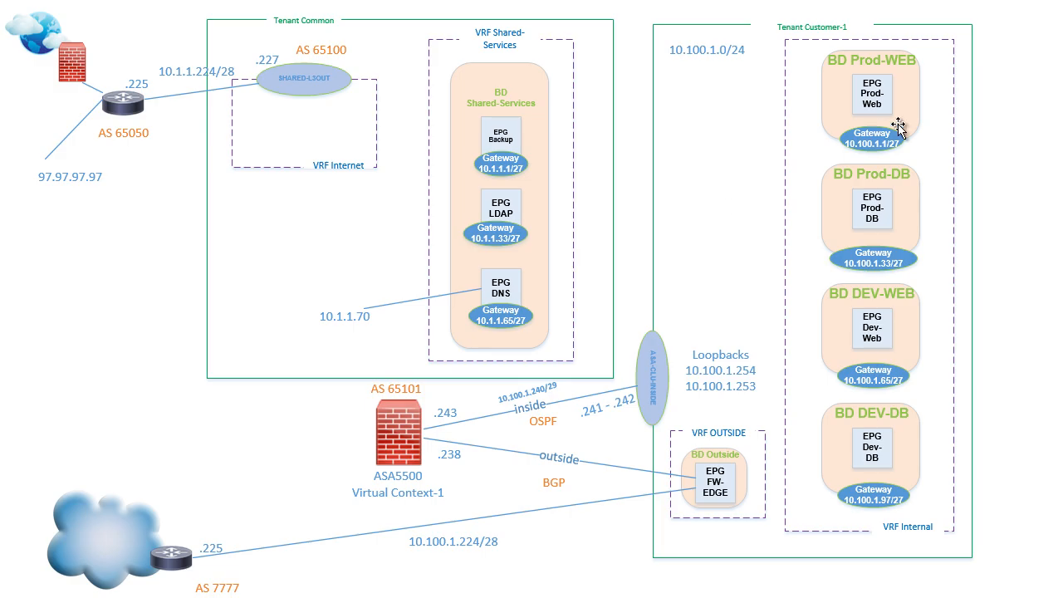
pyautogui.click(858, 152)
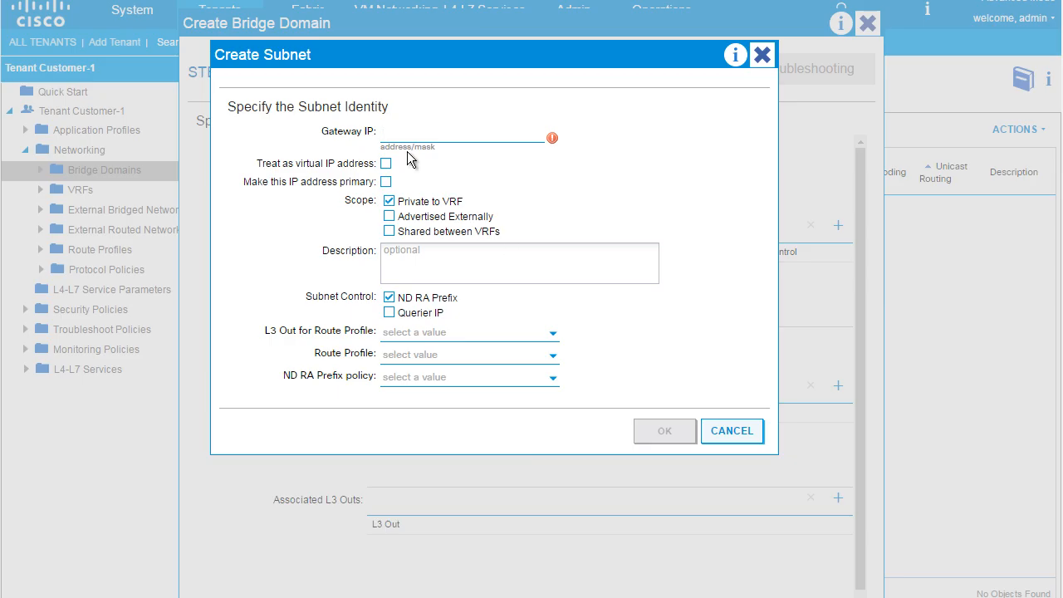
pyautogui.click(468, 136)
pyautogui.write('10.100.1.1/27')
pyautogui.click(389, 216)
pyautogui.click(389, 231)
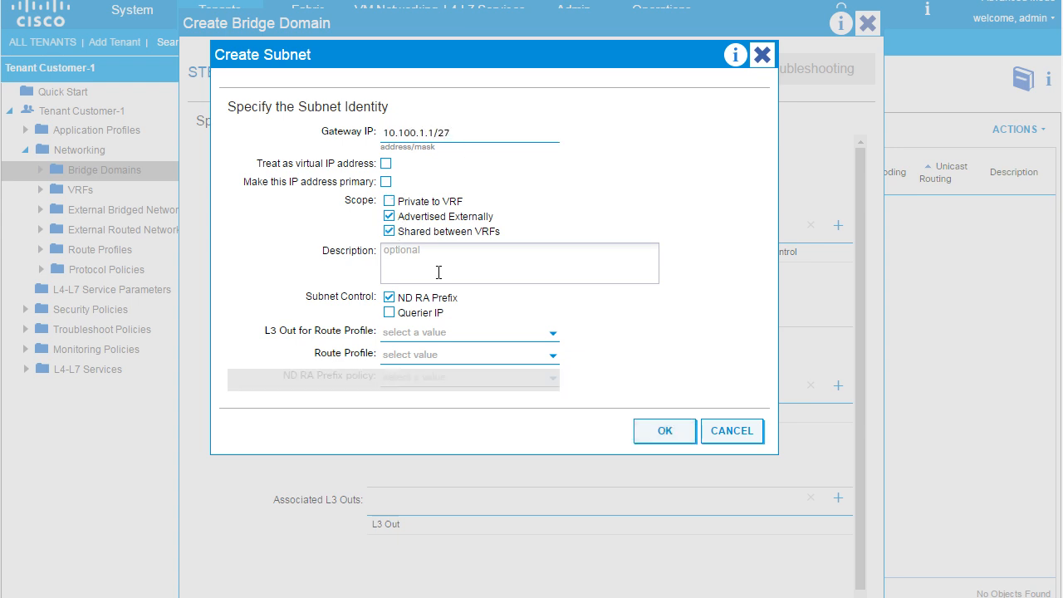
pyautogui.click(672, 430)
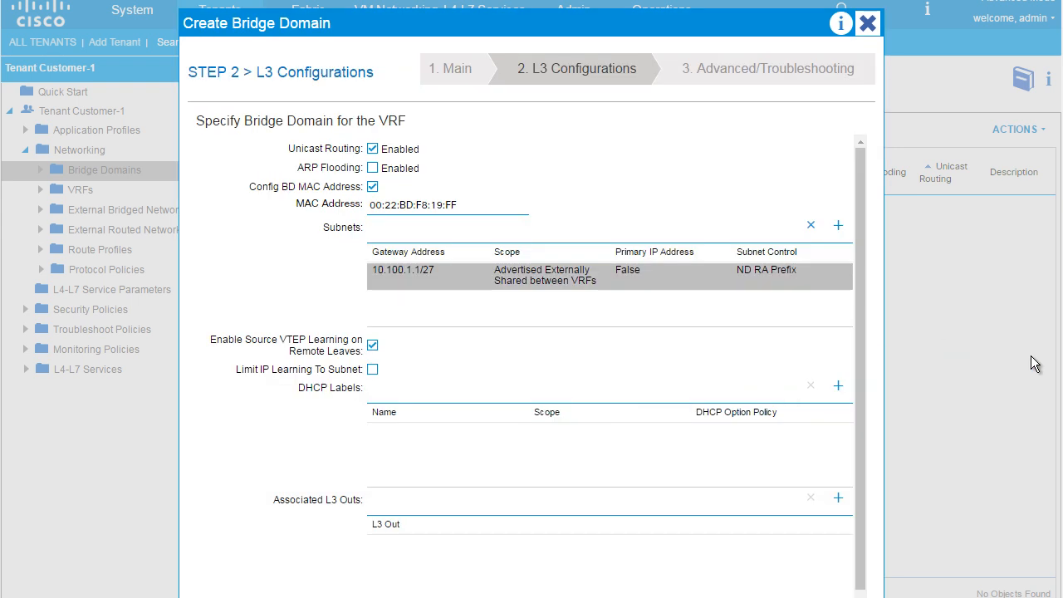
pyautogui.scroll(-3, 1037, 365)
pyautogui.click(777, 574)
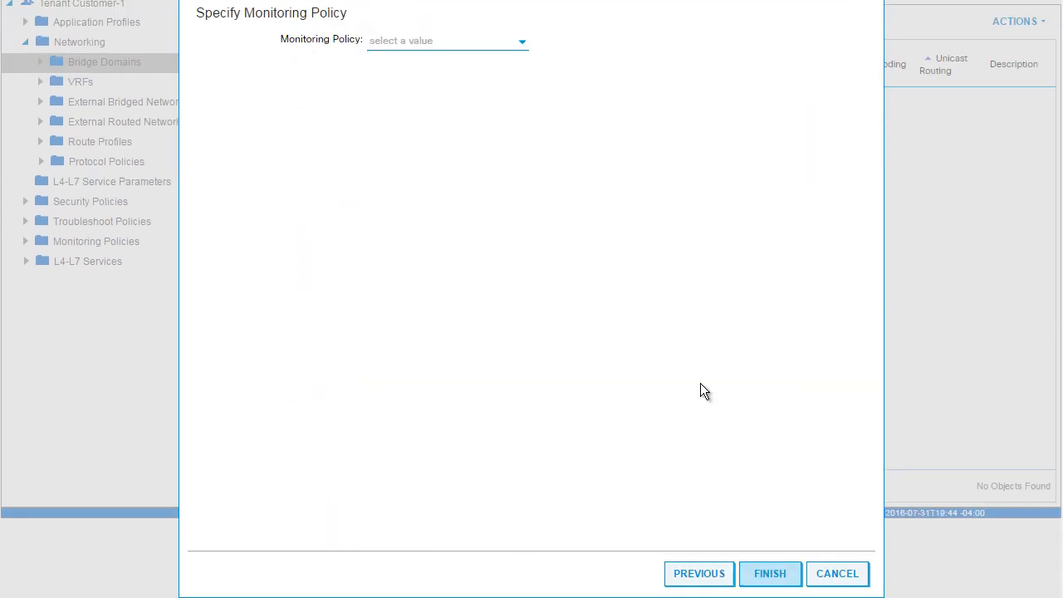
pyautogui.click(773, 571)
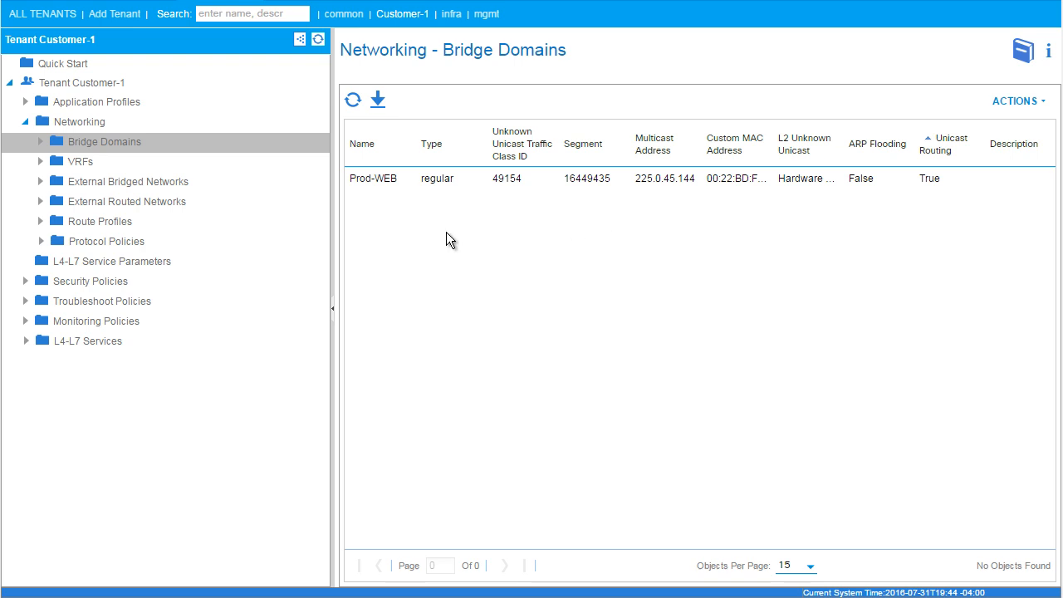
pyautogui.rightClick(86, 143)
pyautogui.click(146, 157)
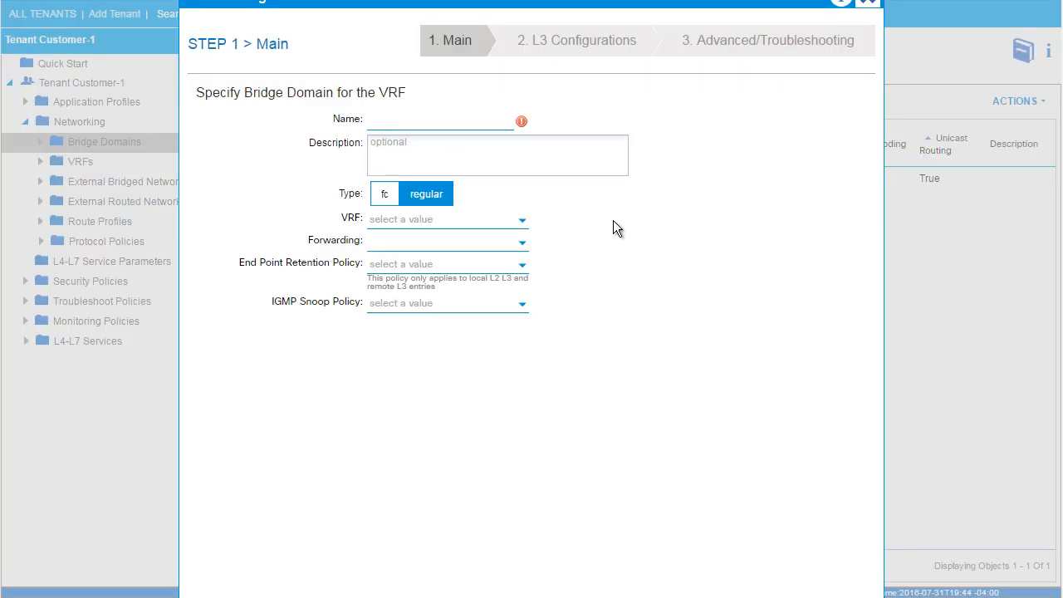
pyautogui.click(435, 124)
pyautogui.write('Pro')
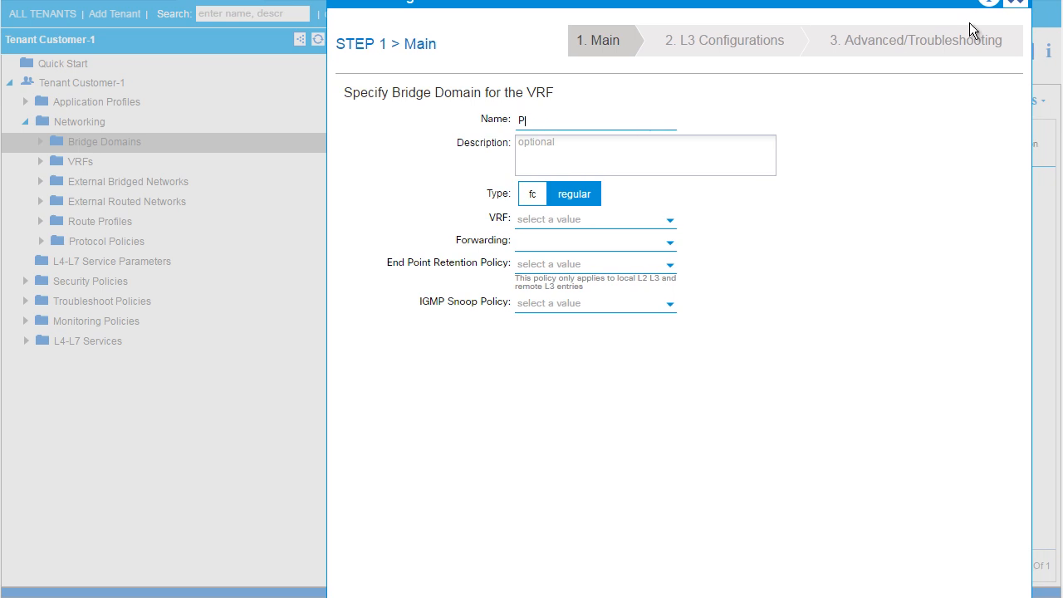
pyautogui.click(1015, 2)
pyautogui.click(497, 326)
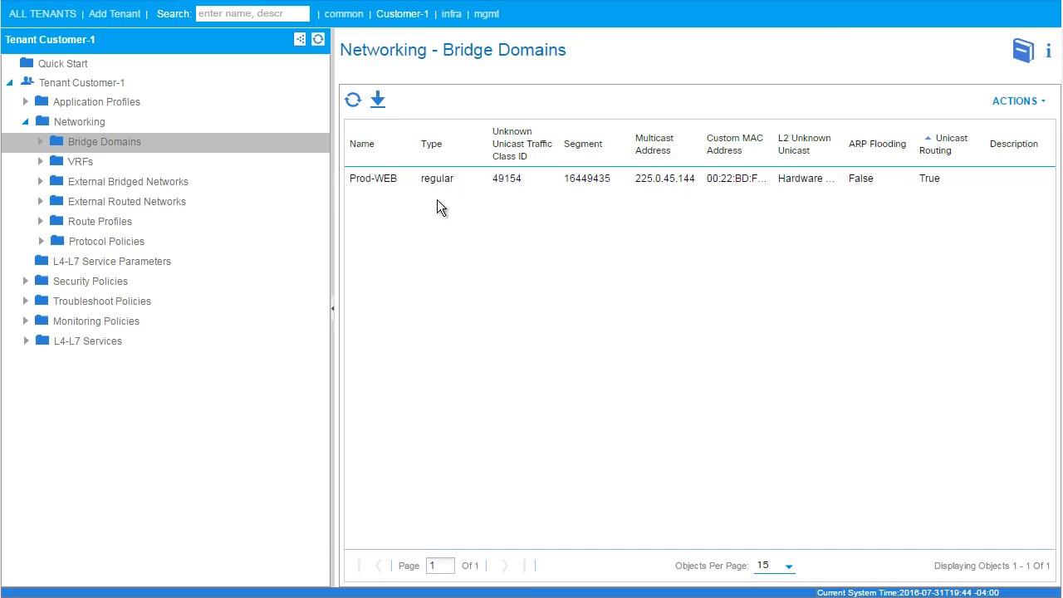
# Start a new bridge domain named Prod-DB, assign it to VRF Customer-1/Internal and proceed to its L3 configuration.
pyautogui.rightClick(91, 141)
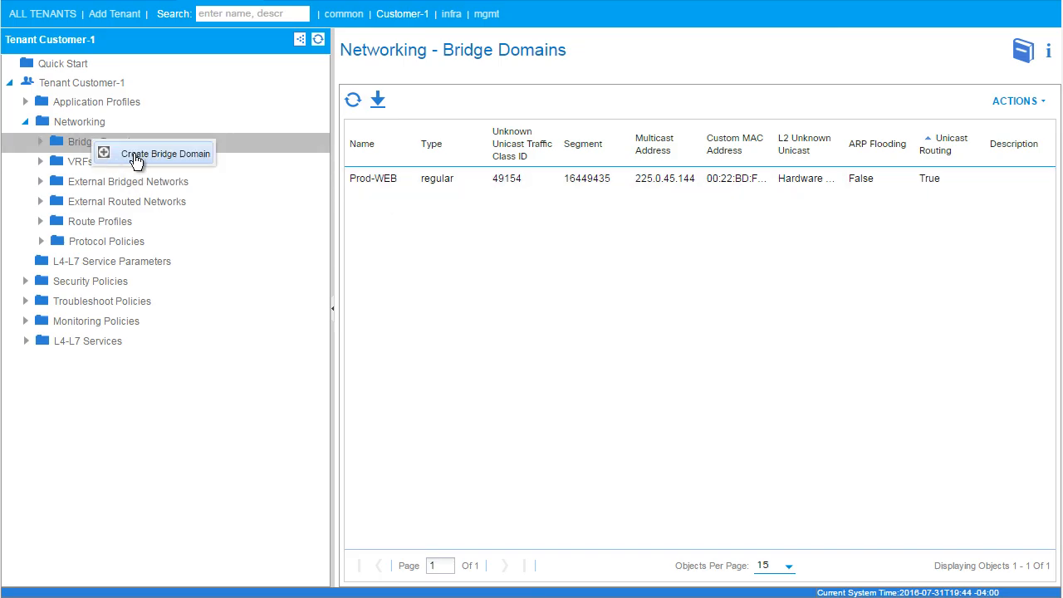
pyautogui.click(134, 154)
pyautogui.write('Prod-DB')
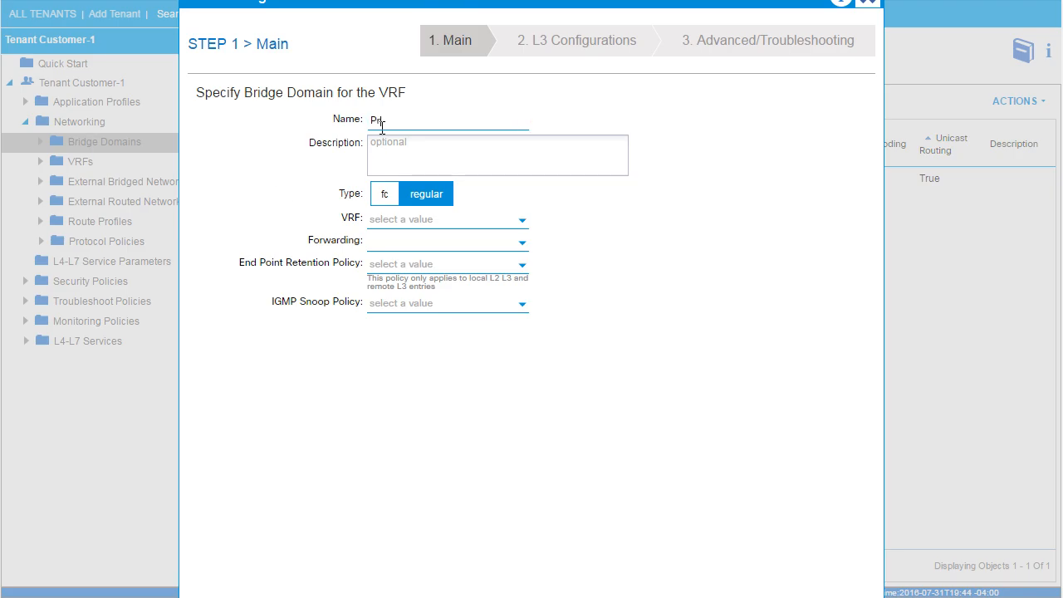
pyautogui.click(436, 219)
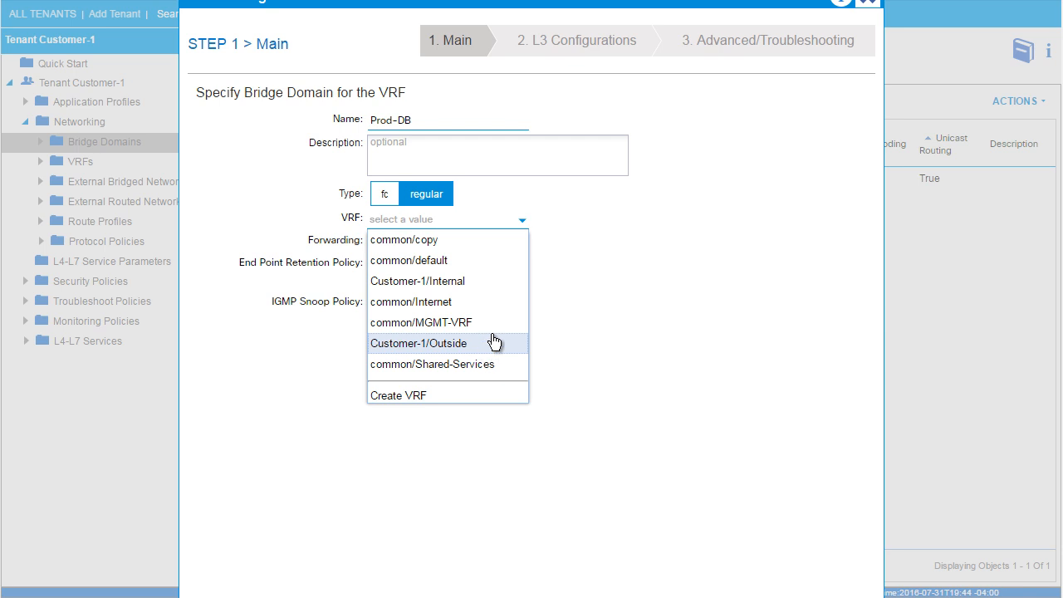
pyautogui.click(462, 283)
pyautogui.scroll(-2, 1018, 471)
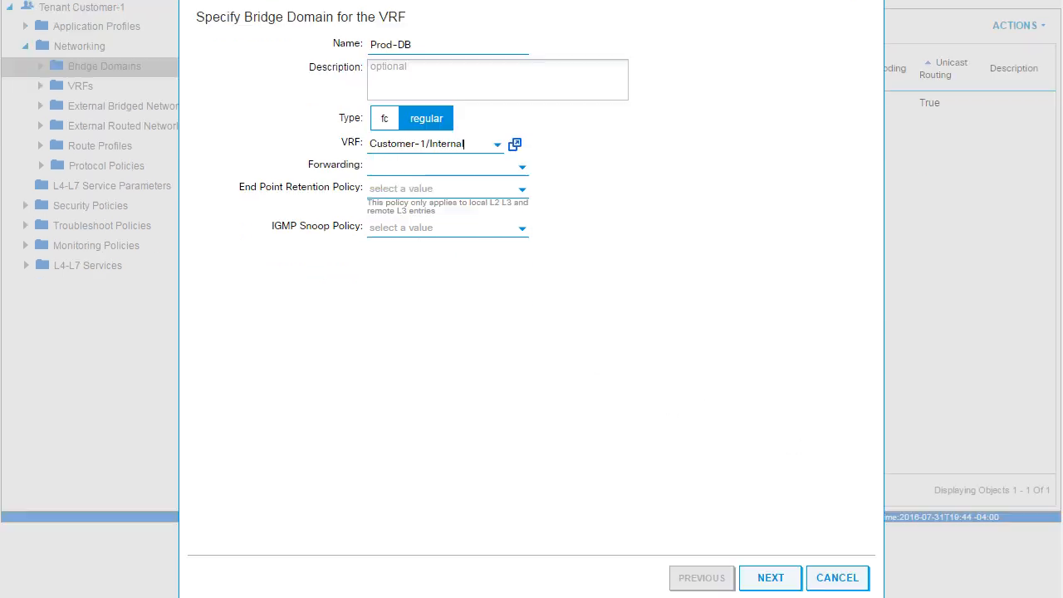
pyautogui.click(773, 575)
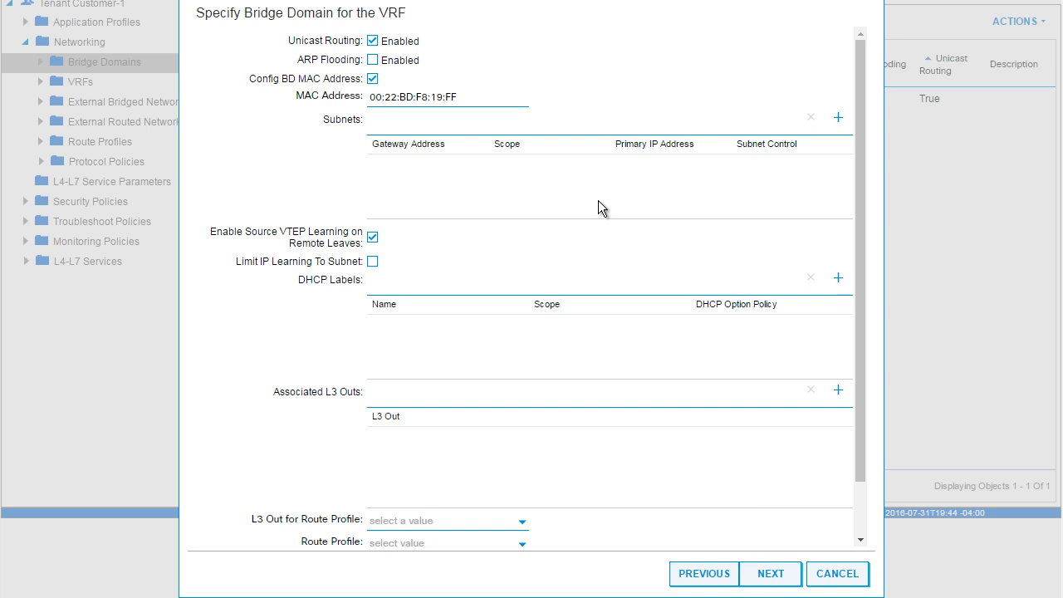
# Add subnet gateway 10.100.1.33/27, advertised externally and shared between VRFs, and finish creating the Prod-DB bridge domain.
pyautogui.click(838, 117)
pyautogui.write('10.100.1.33/27')
pyautogui.click(389, 93)
pyautogui.click(388, 108)
pyautogui.click(389, 123)
pyautogui.click(673, 324)
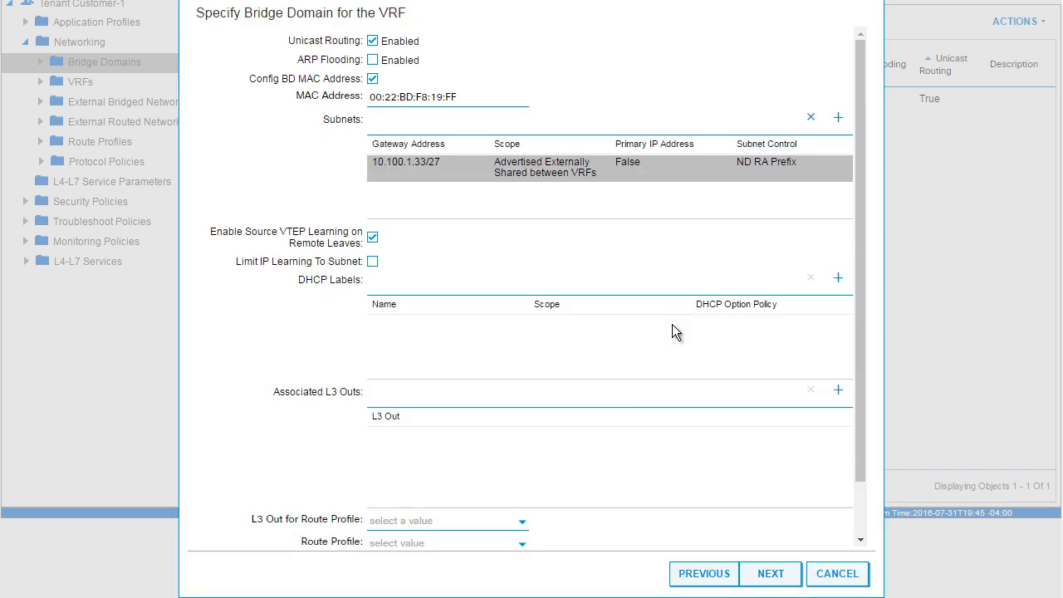
pyautogui.click(770, 575)
pyautogui.click(772, 576)
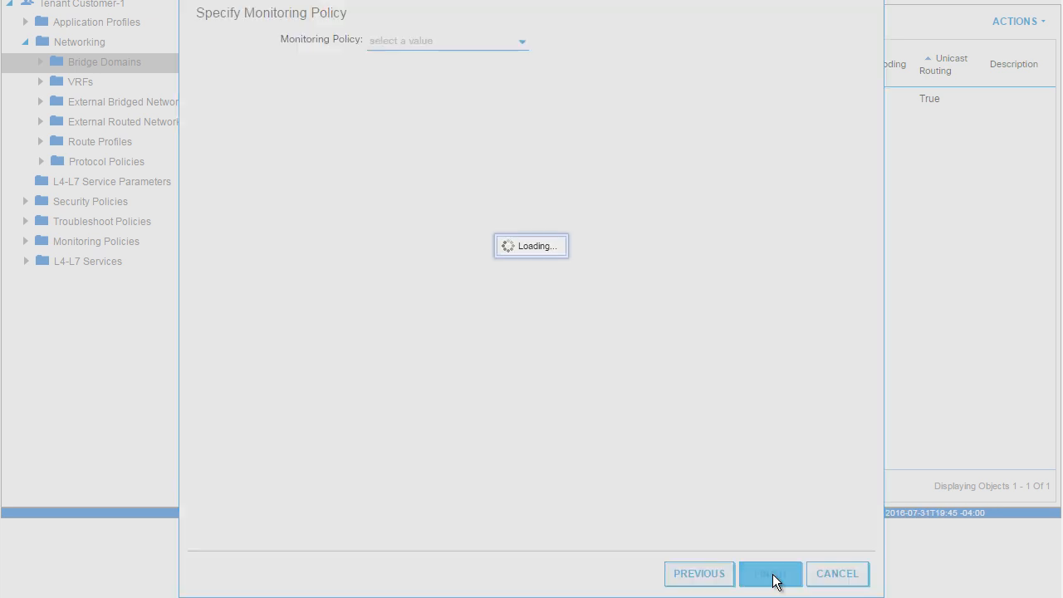
# Start a new bridge domain named Dev-WEB, assign it to VRF Customer-1/Internal and proceed to its L3 configuration.
pyautogui.rightClick(106, 149)
pyautogui.click(200, 173)
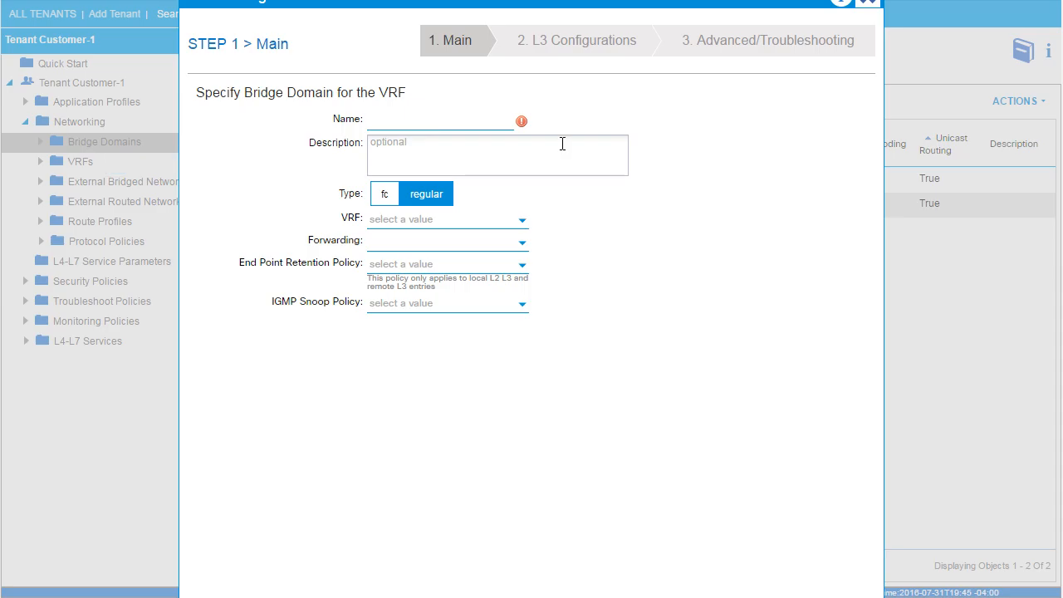
pyautogui.write('Dev-WEB')
pyautogui.click(455, 221)
pyautogui.click(467, 284)
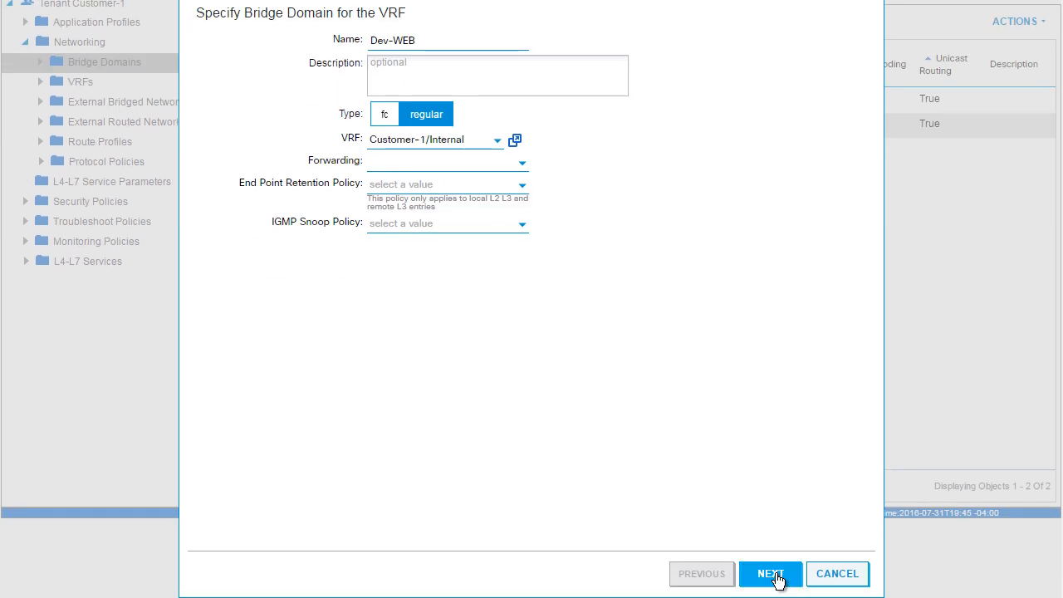
pyautogui.click(771, 574)
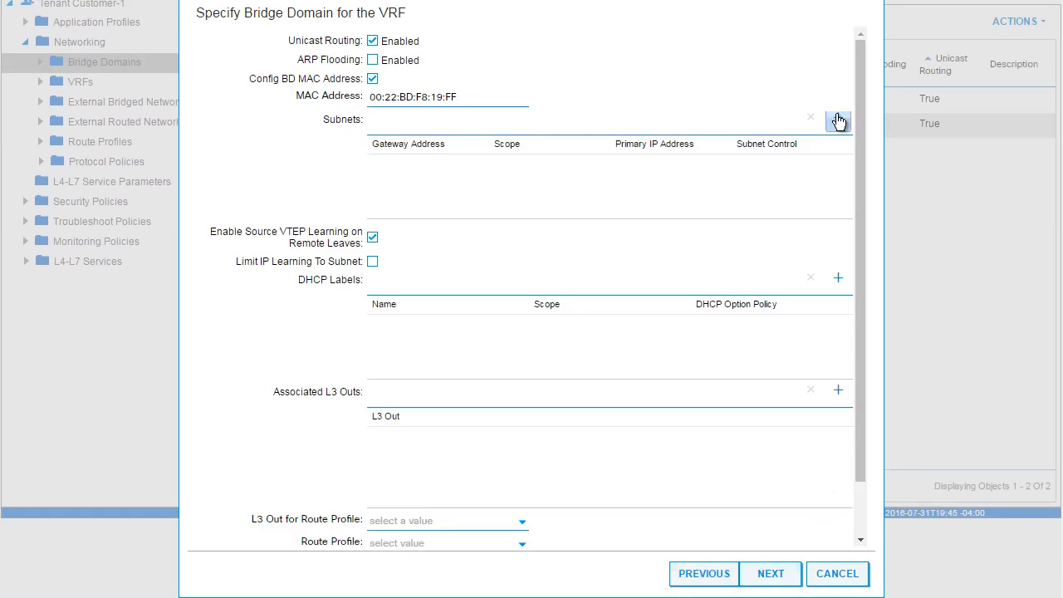
# Add subnet gateway 10.100.1.65/27, advertised externally and shared between VRFs, and finish creating the Dev-WEB bridge domain.
pyautogui.click(837, 116)
pyautogui.write('10.100.1.')
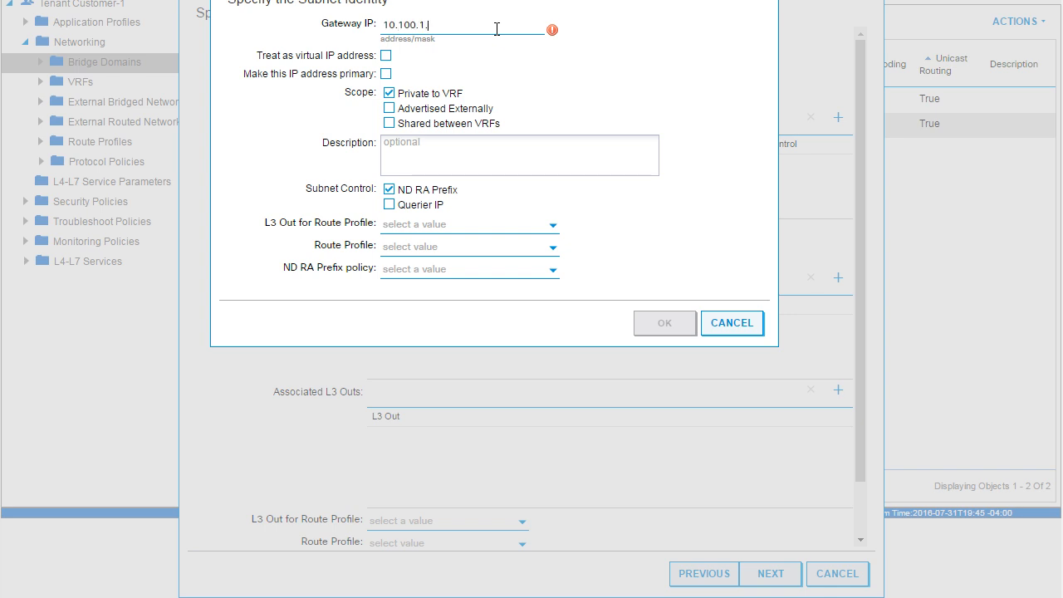
pyautogui.write('65/27')
pyautogui.click(388, 108)
pyautogui.click(388, 123)
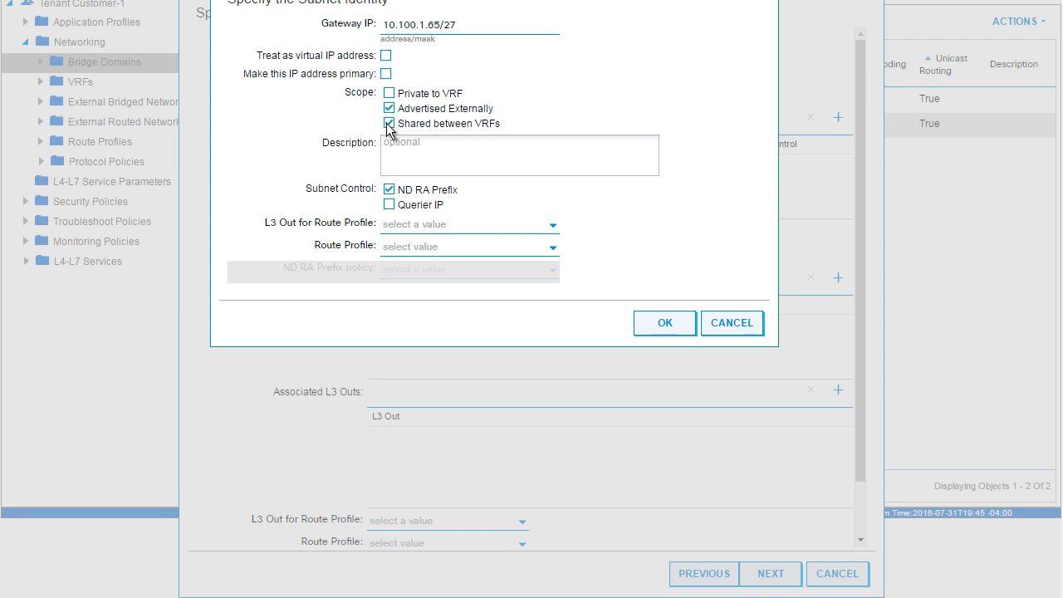
pyautogui.click(668, 325)
pyautogui.click(769, 573)
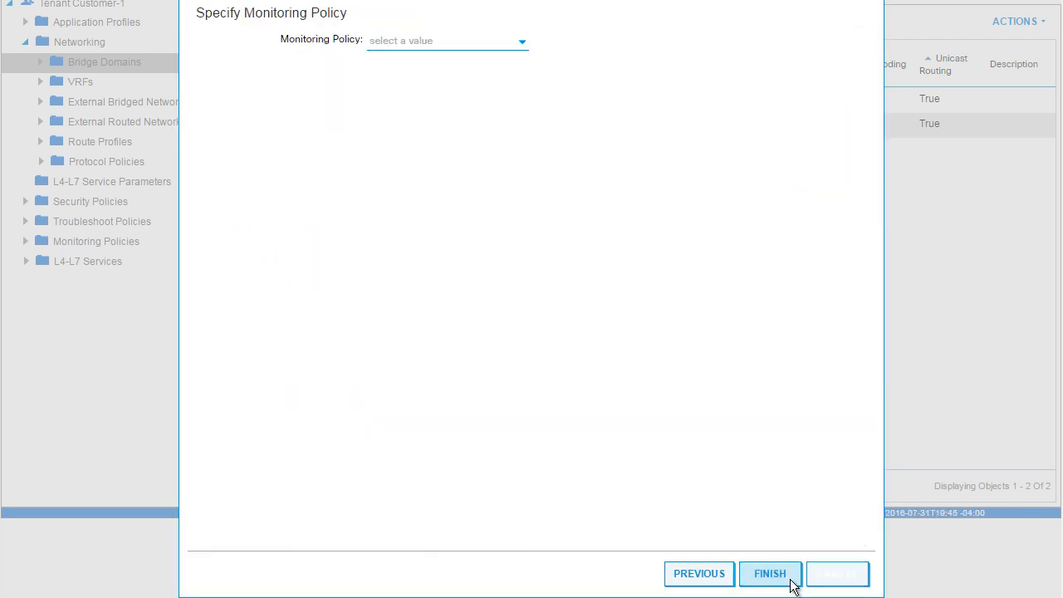
pyautogui.click(792, 585)
# Start a new bridge domain named Dev-DB, assign it to VRF Customer-1/Internal and proceed to its L3 configuration.
pyautogui.rightClick(104, 143)
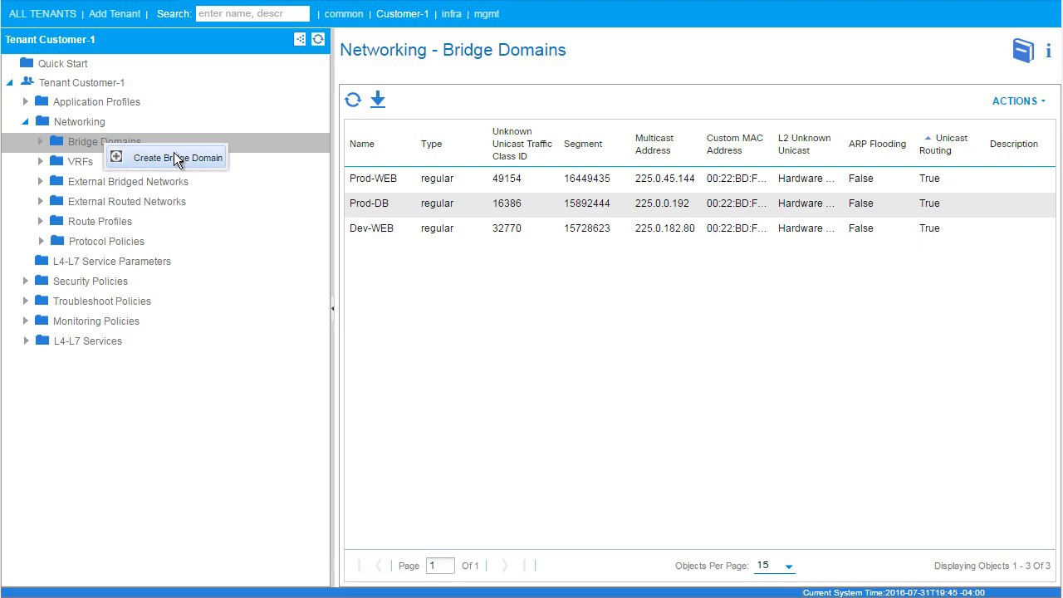
pyautogui.click(177, 158)
pyautogui.write('Dev-DB')
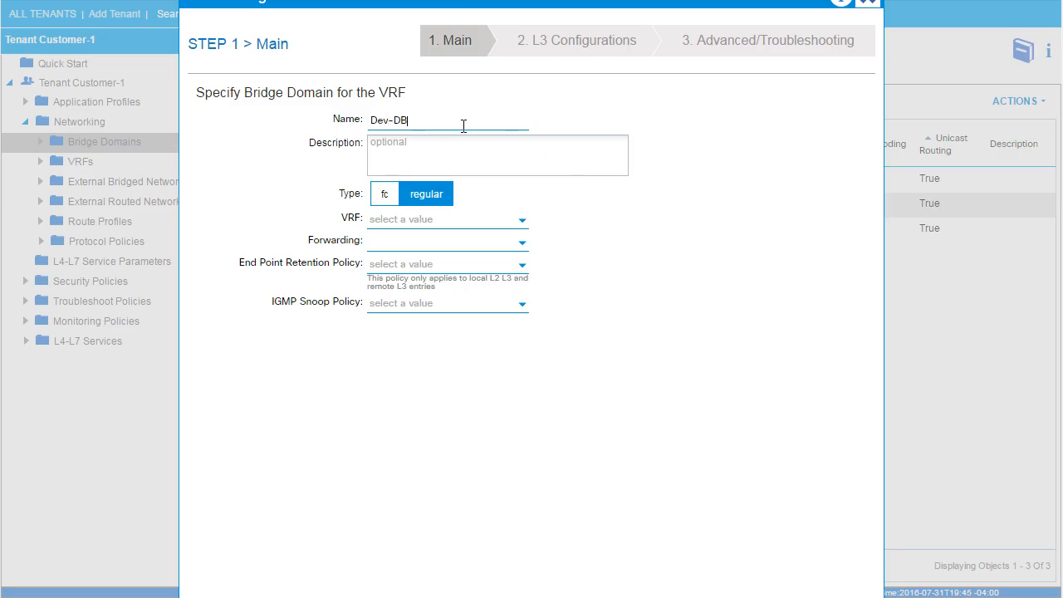
pyautogui.click(412, 221)
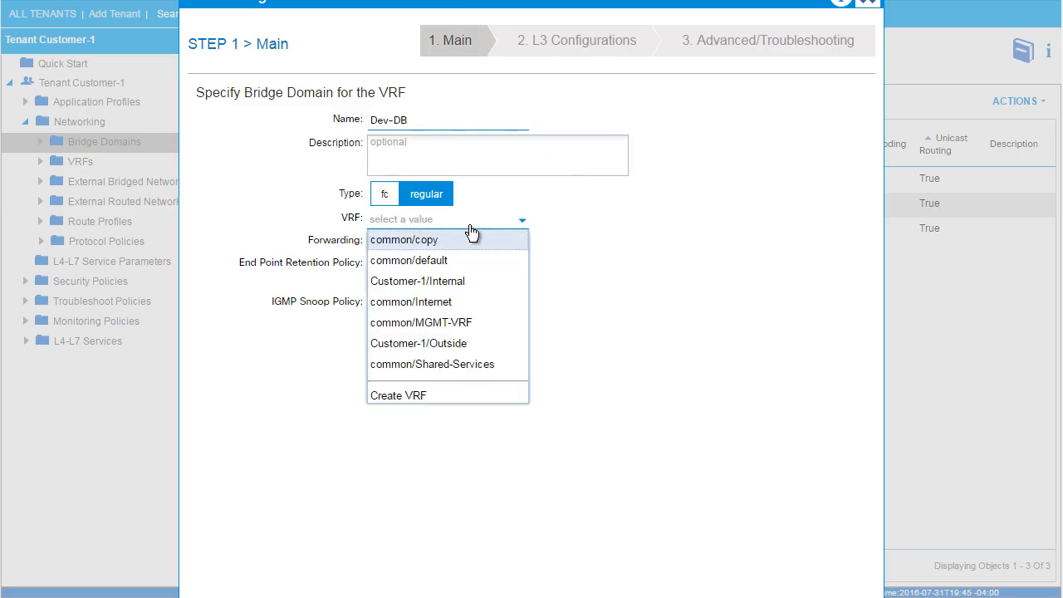
pyautogui.click(456, 279)
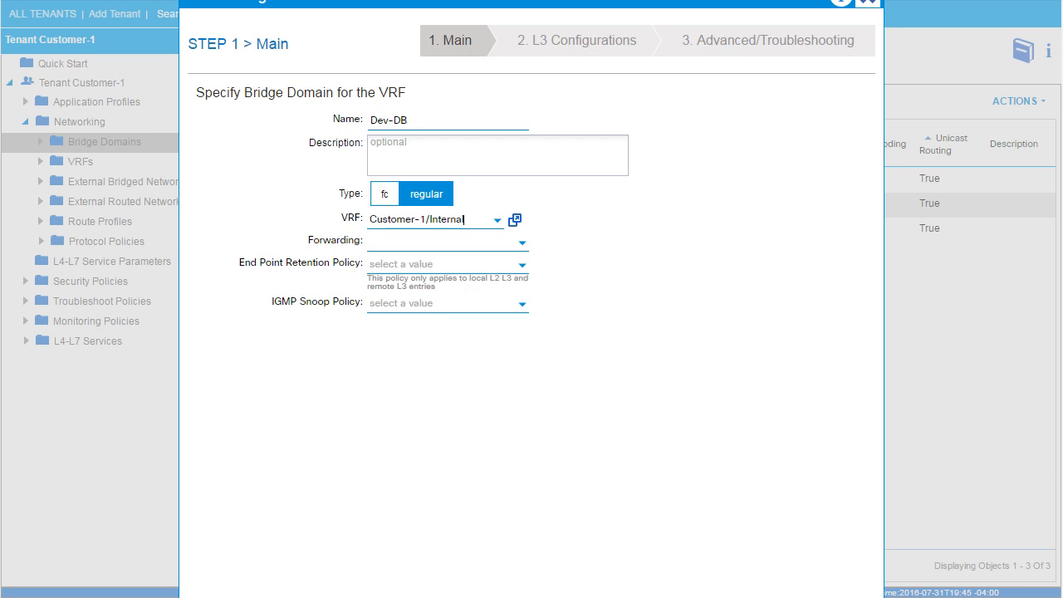
pyautogui.scroll(-1, 802, 499)
pyautogui.click(783, 579)
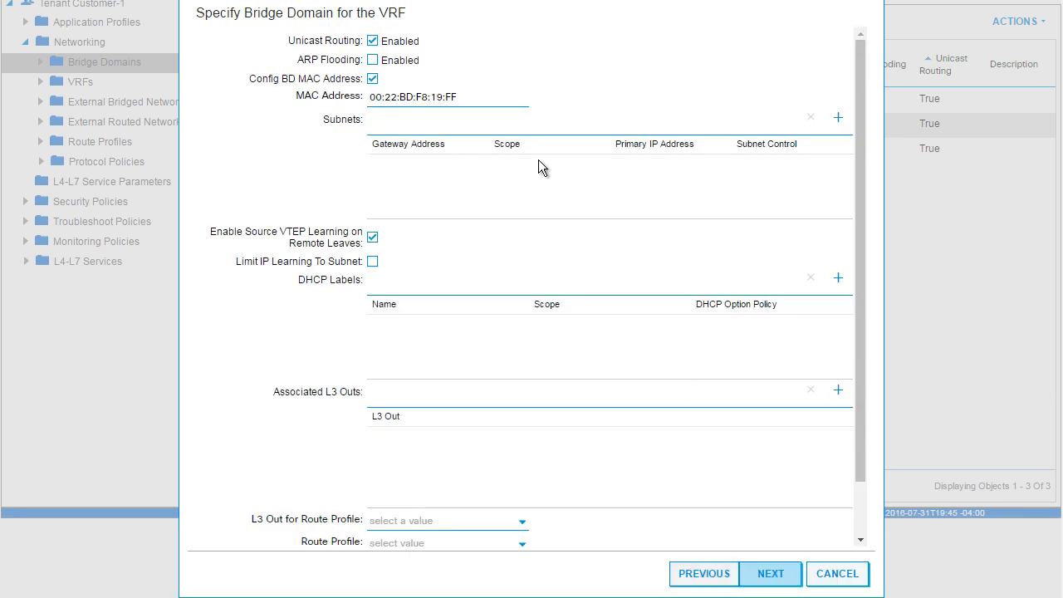
# Add subnet gateway 10.100.1.97/27, advertised externally and shared between VRFs, and finish creating the Dev-DB bridge domain.
pyautogui.click(838, 117)
pyautogui.write('10.10')
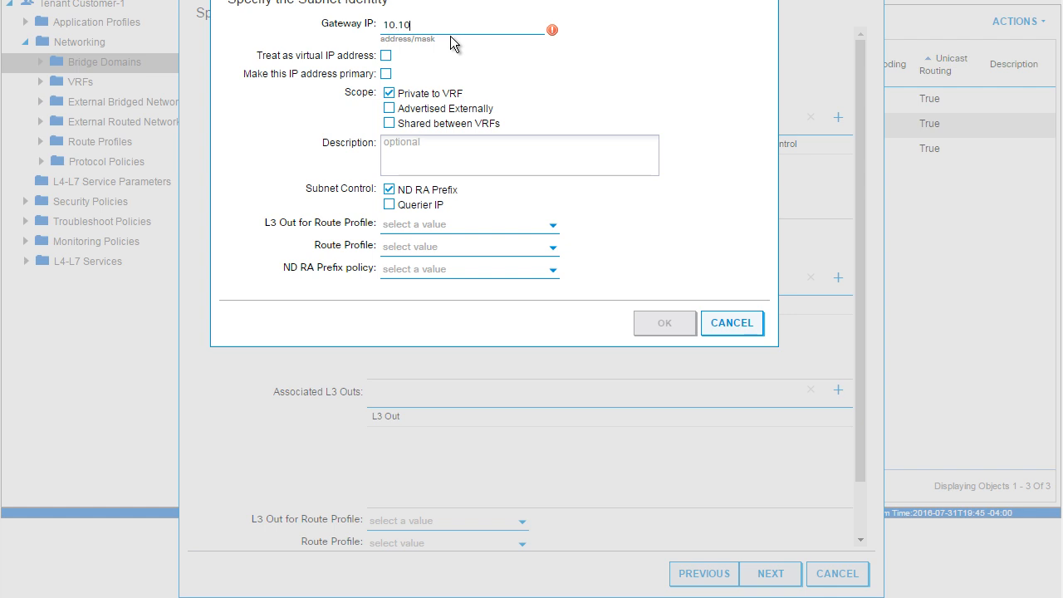
pyautogui.write('0.1.97/27')
pyautogui.click(389, 108)
pyautogui.click(389, 123)
pyautogui.click(665, 328)
pyautogui.click(771, 579)
pyautogui.click(771, 579)
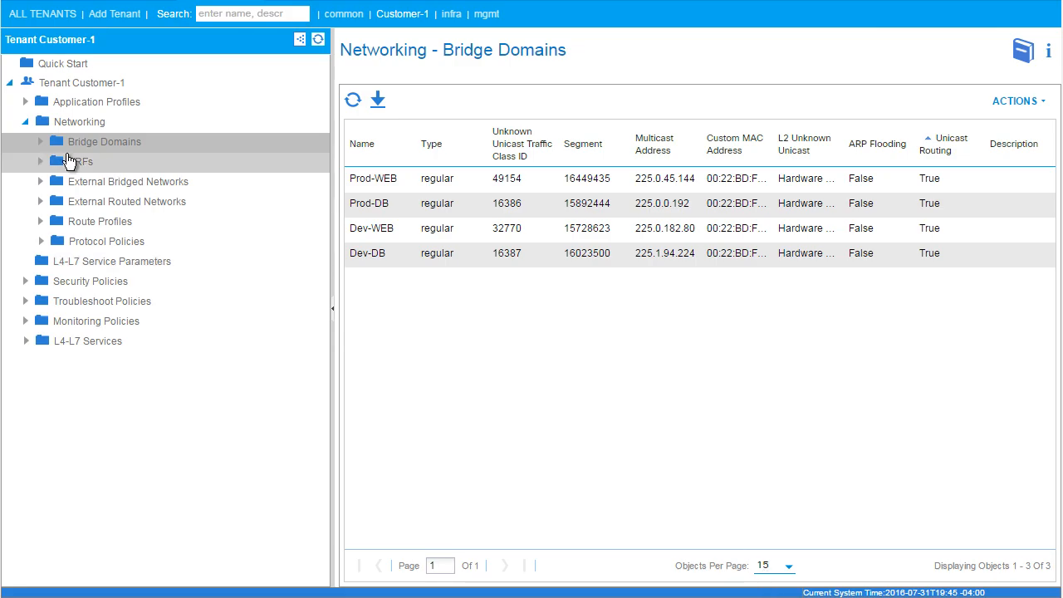
# Examine the subnets configured under the Dev-DB and Dev-WEB bridge domains of tenant Customer-1.
pyautogui.click(40, 142)
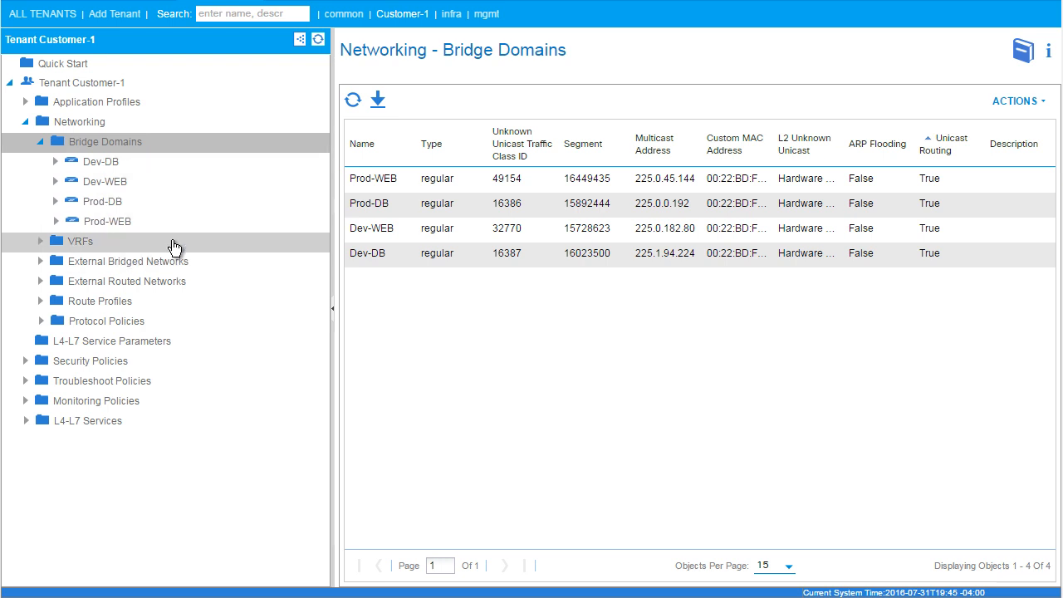
pyautogui.click(55, 161)
pyautogui.click(72, 223)
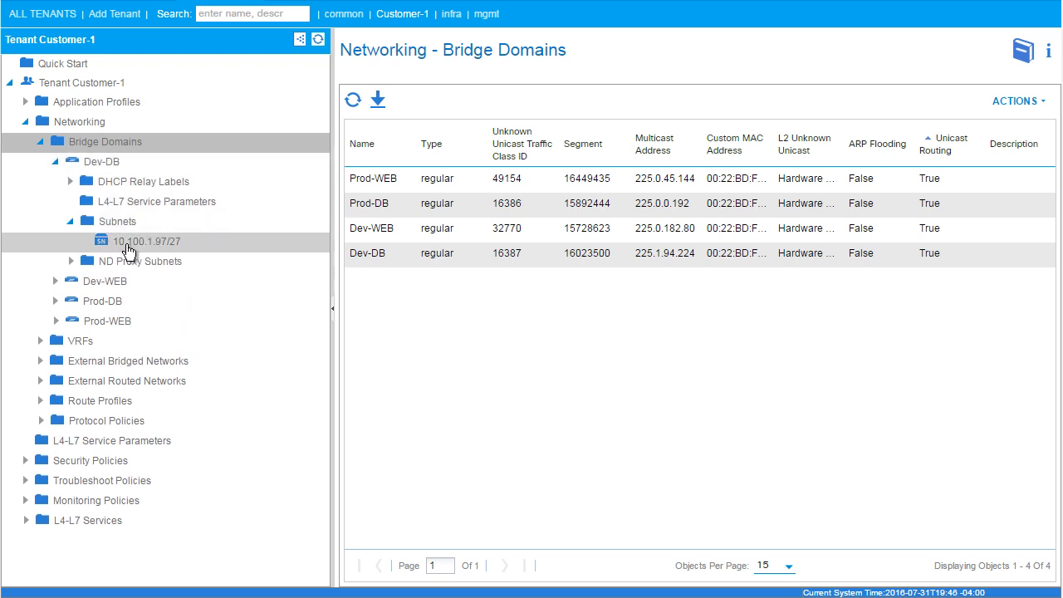
pyautogui.click(56, 282)
pyautogui.click(70, 341)
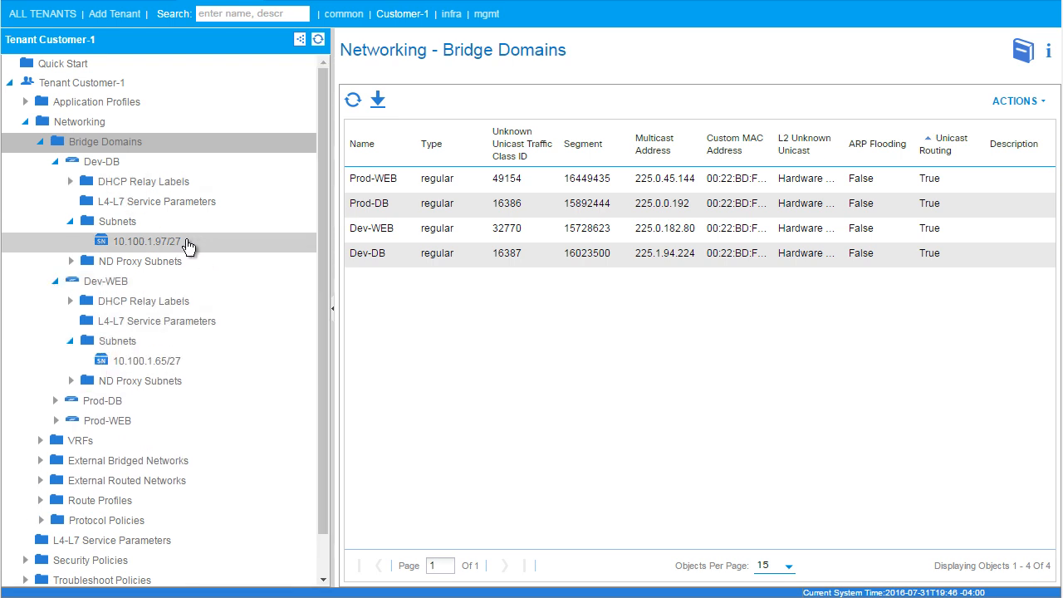
# Examine the subnets configured under the Prod-DB and Prod-WEB bridge domains, and return to the bridge domain overview.
pyautogui.scroll(-1, 324, 315)
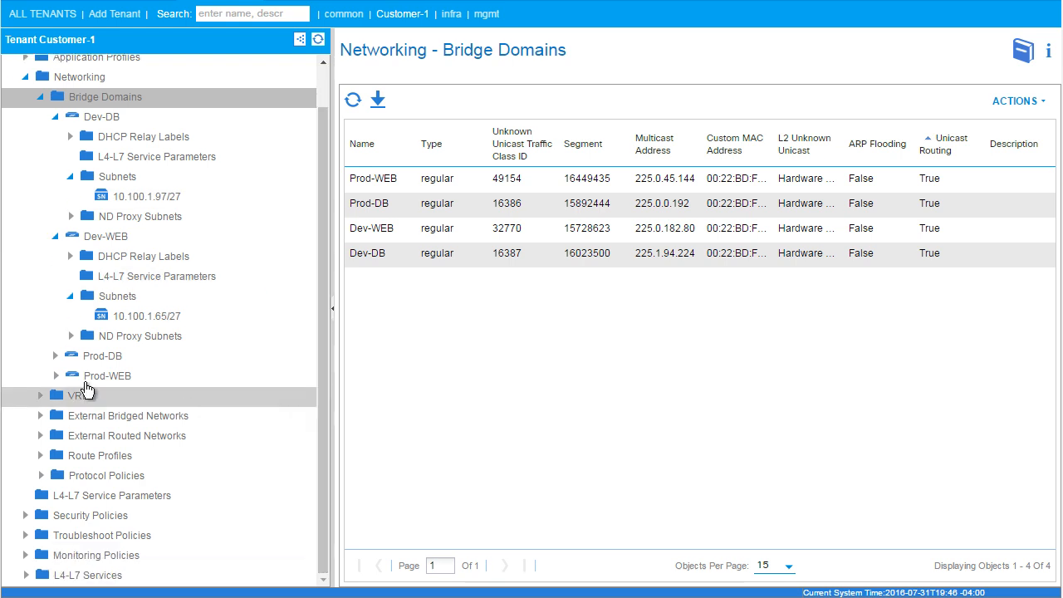
pyautogui.click(55, 355)
pyautogui.click(71, 421)
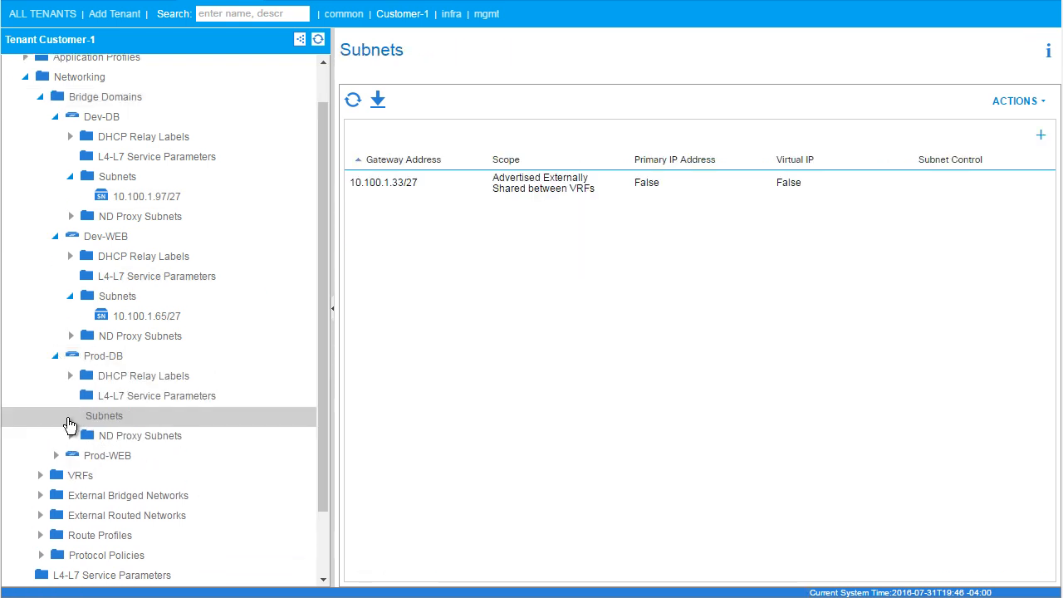
pyautogui.scroll(-2, 325, 495)
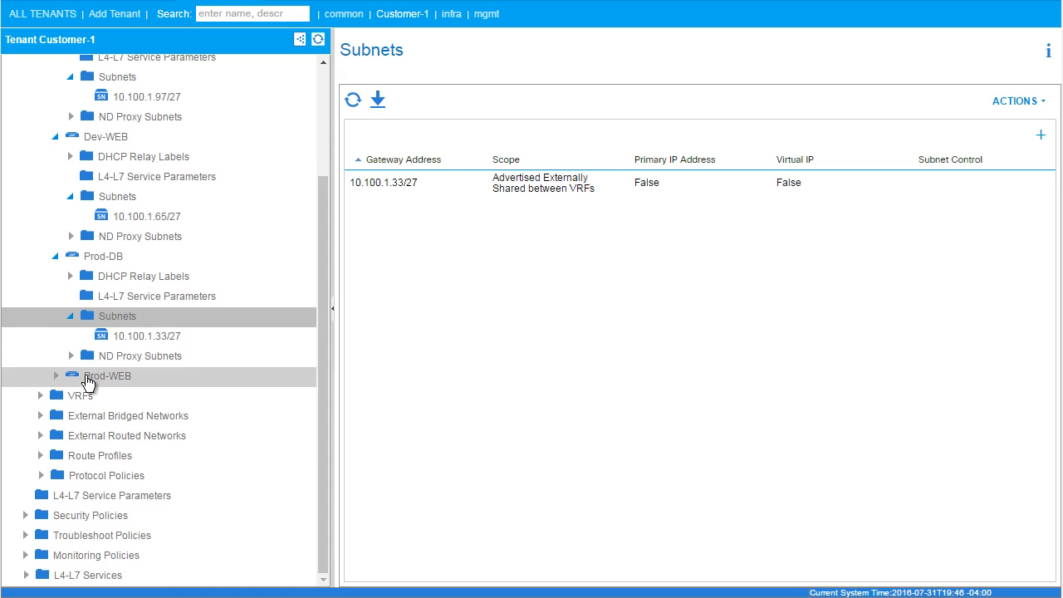
pyautogui.click(56, 375)
pyautogui.click(124, 436)
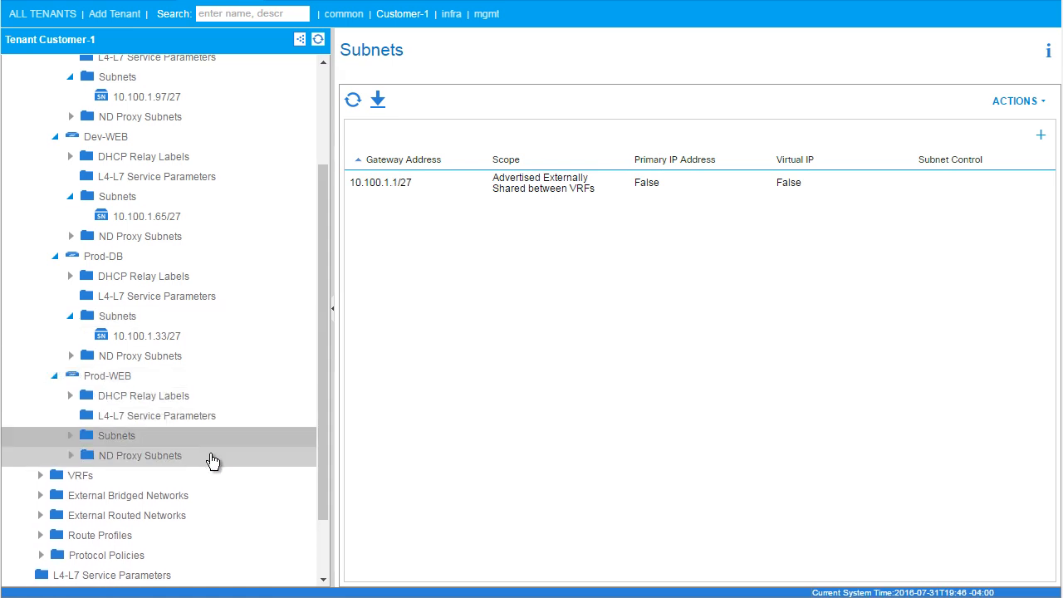
pyautogui.click(69, 435)
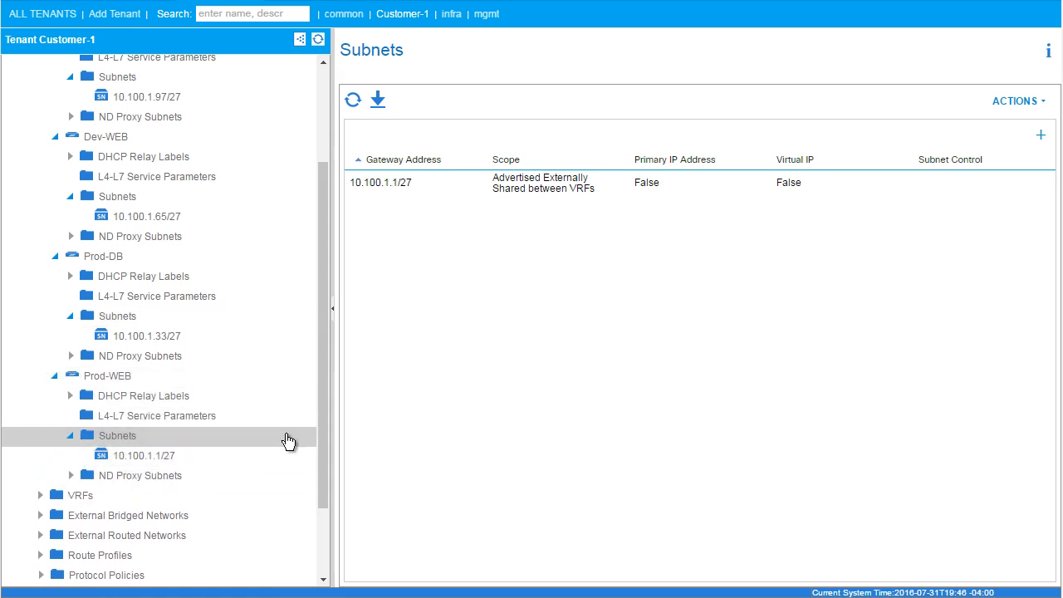
pyautogui.scroll(4, 323, 445)
pyautogui.click(106, 141)
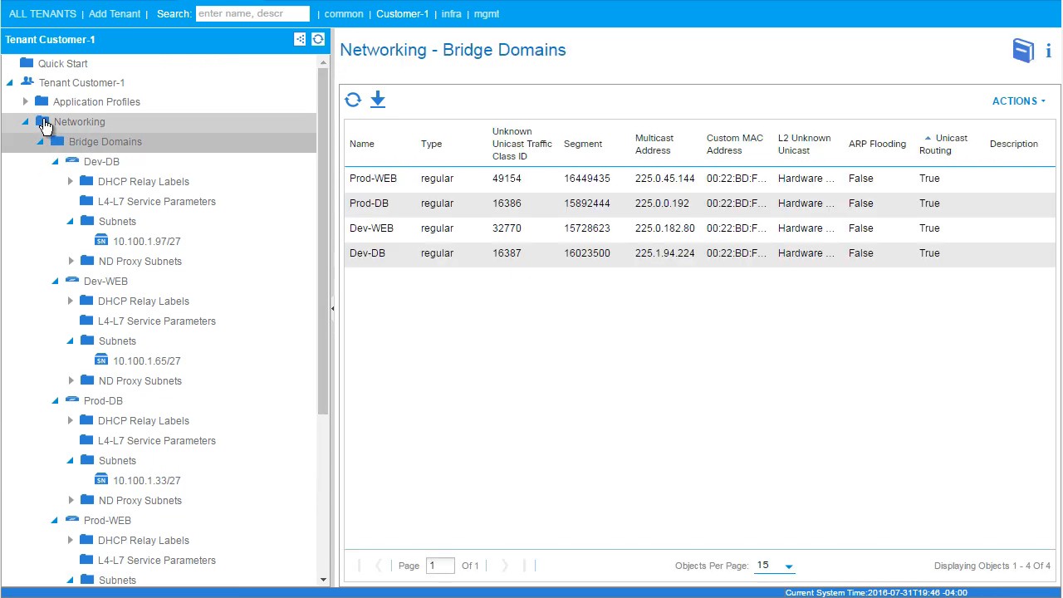
# Start a new application profile in tenant Customer-1 and begin its name with "ANP-".
pyautogui.click(71, 103)
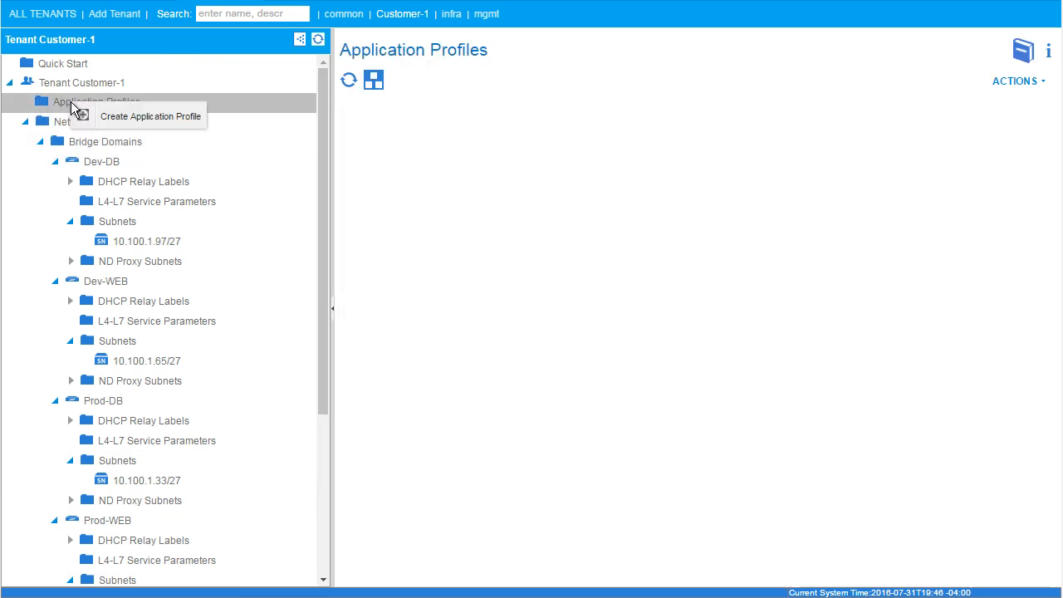
pyautogui.click(131, 115)
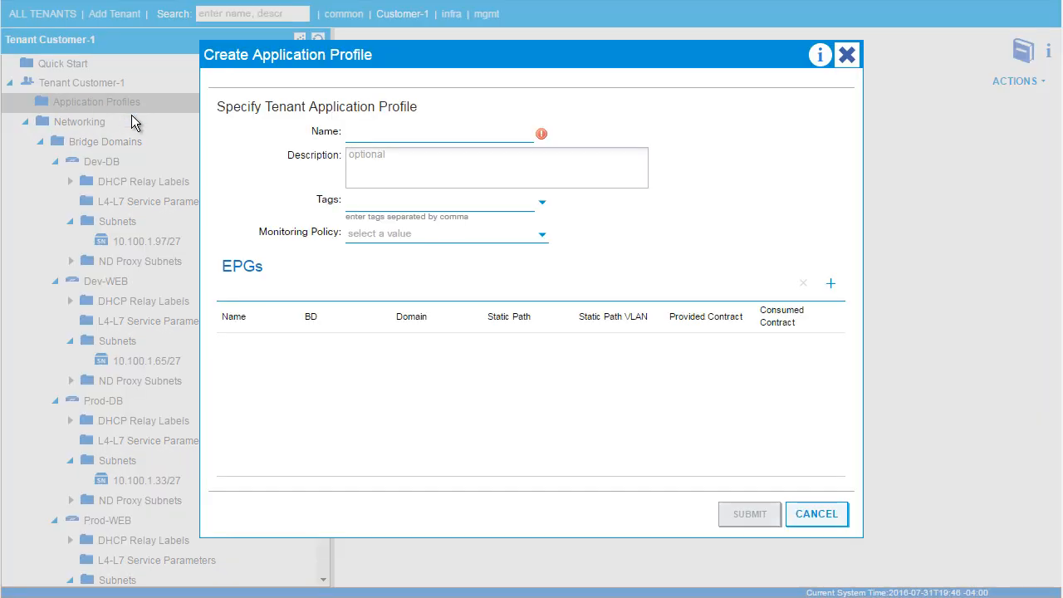
pyautogui.click(398, 130)
pyautogui.write('ANP-')
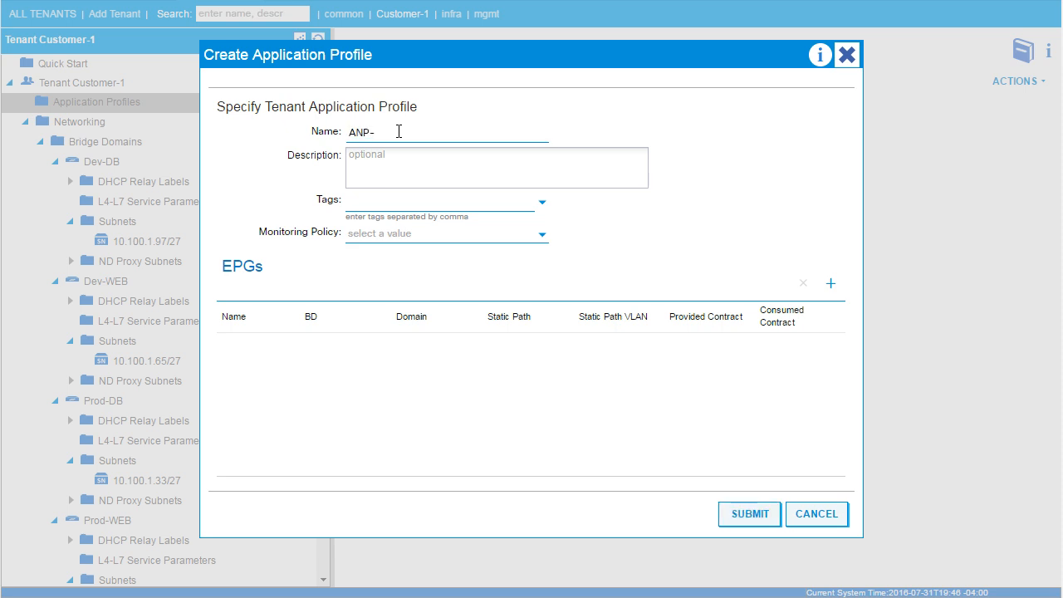